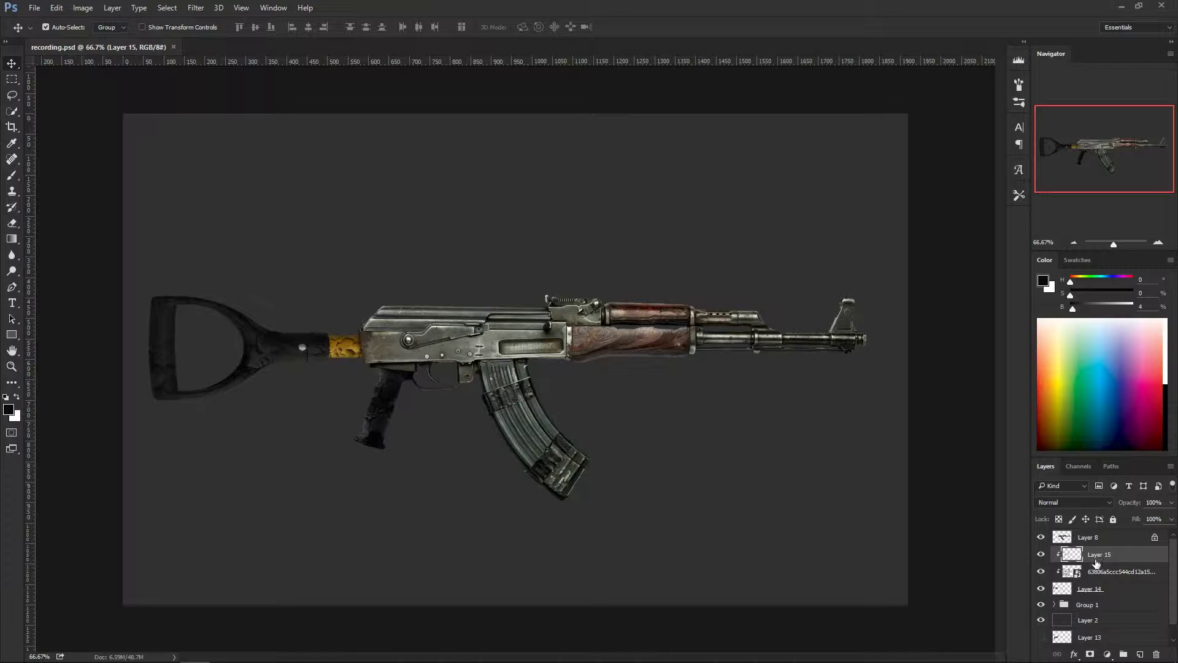
# Step: Group Layer 15, the clipped texture layer and Layer 14 together
pyautogui.keyDown('ctrl'); pyautogui.click(1112, 573); pyautogui.keyUp('ctrl')
pyautogui.keyDown('ctrl'); pyautogui.click(1103, 590); pyautogui.keyUp('ctrl')
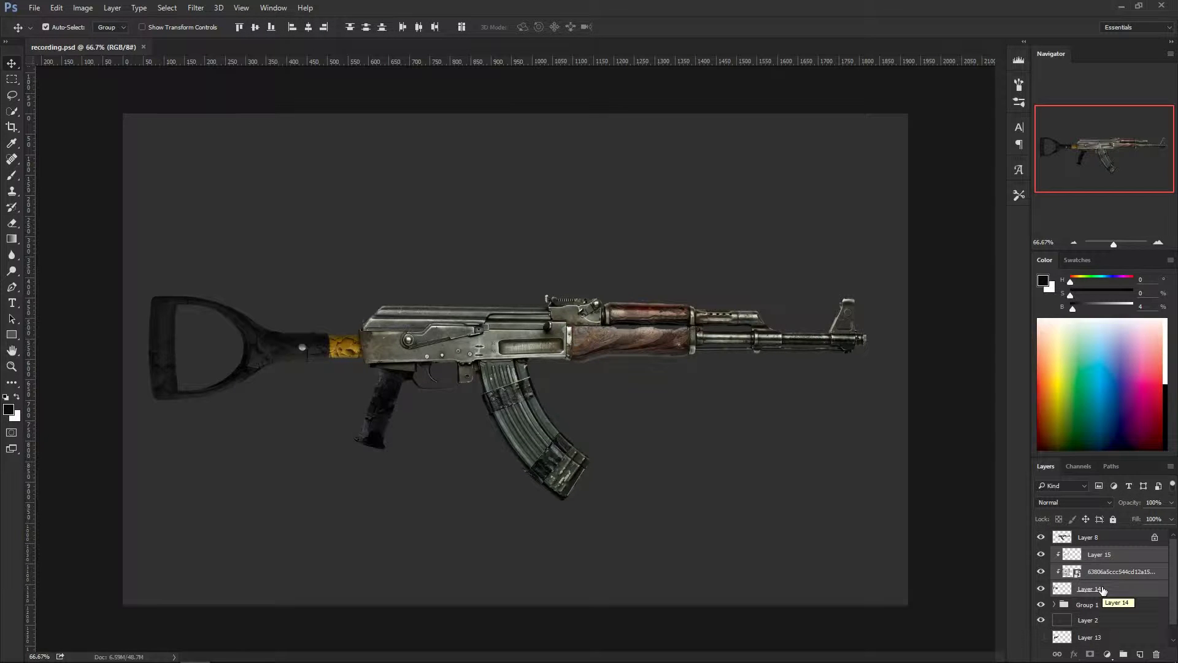
pyautogui.hotkey('ctrl', 'g')
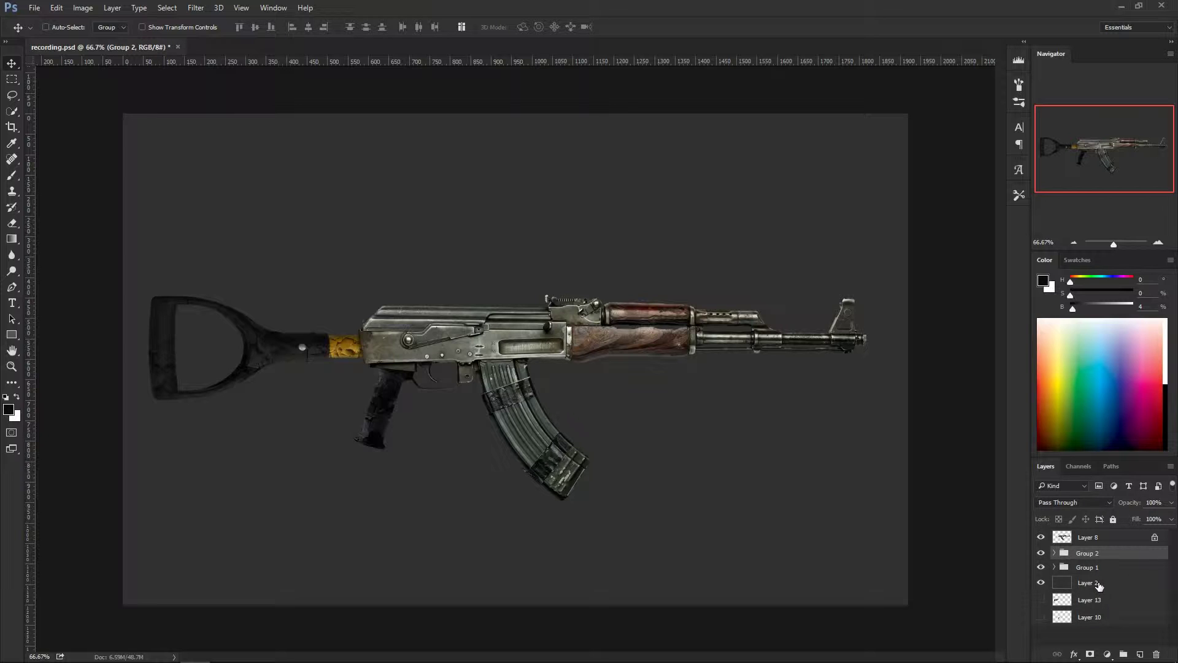
# Step: Toggle the visibility of Group 2 to compare before and after, and save the document
pyautogui.click(1043, 555)
pyautogui.click(1042, 553)
pyautogui.click(1042, 553)
pyautogui.click(1041, 553)
pyautogui.hotkey('ctrl', 's')
pyautogui.press('ctrl')
# Step: On Layer 8, outline the rifle's upper wooden handguard with a lasso selection
pyautogui.click(1100, 538)
pyautogui.hotkey('ctrl', '1')
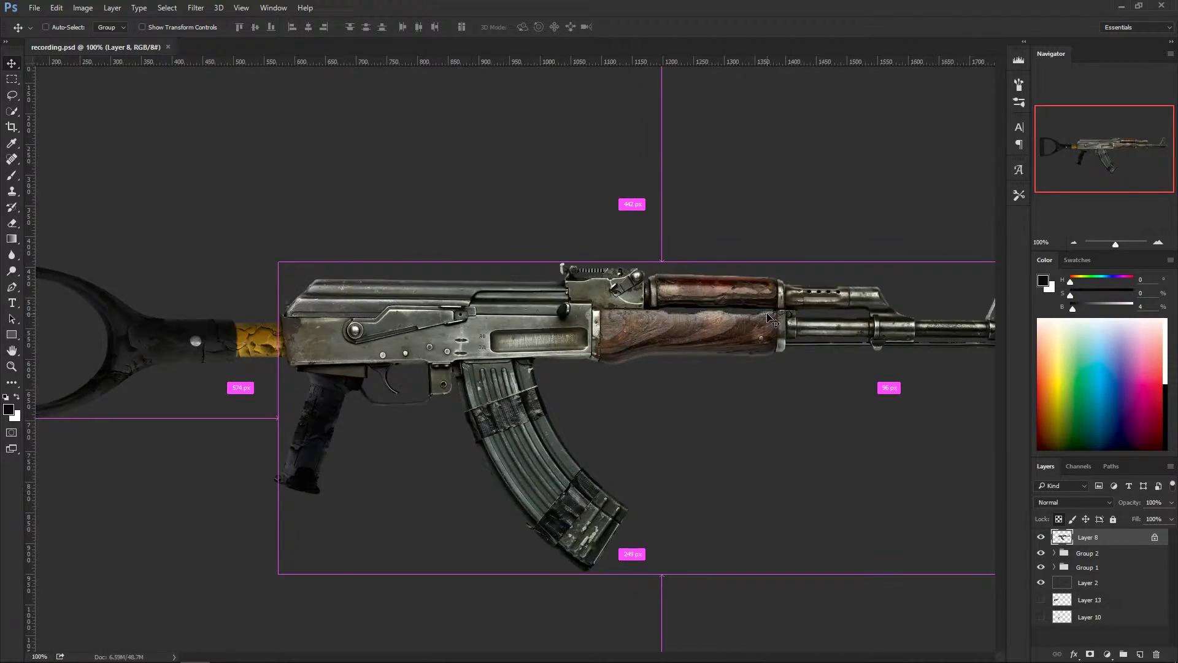
pyautogui.hotkey('ctrl', '+')
pyautogui.hotkey('ctrl', '+')
pyautogui.moveTo(780, 306); pyautogui.dragTo(218, 402)
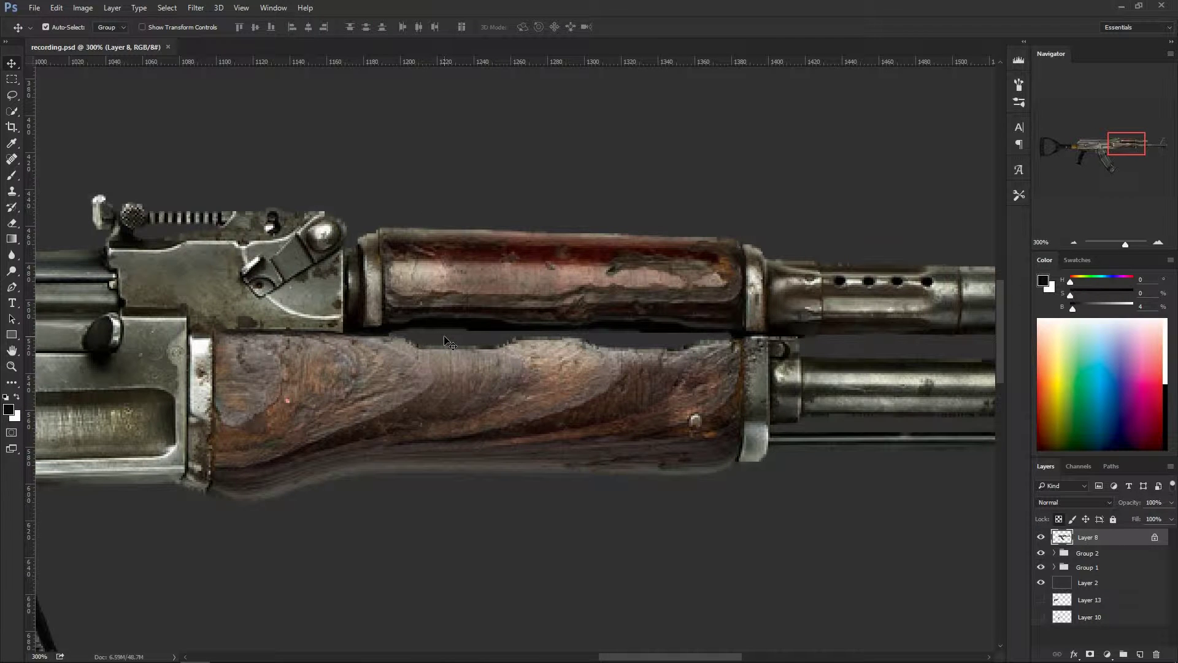
pyautogui.press('l')
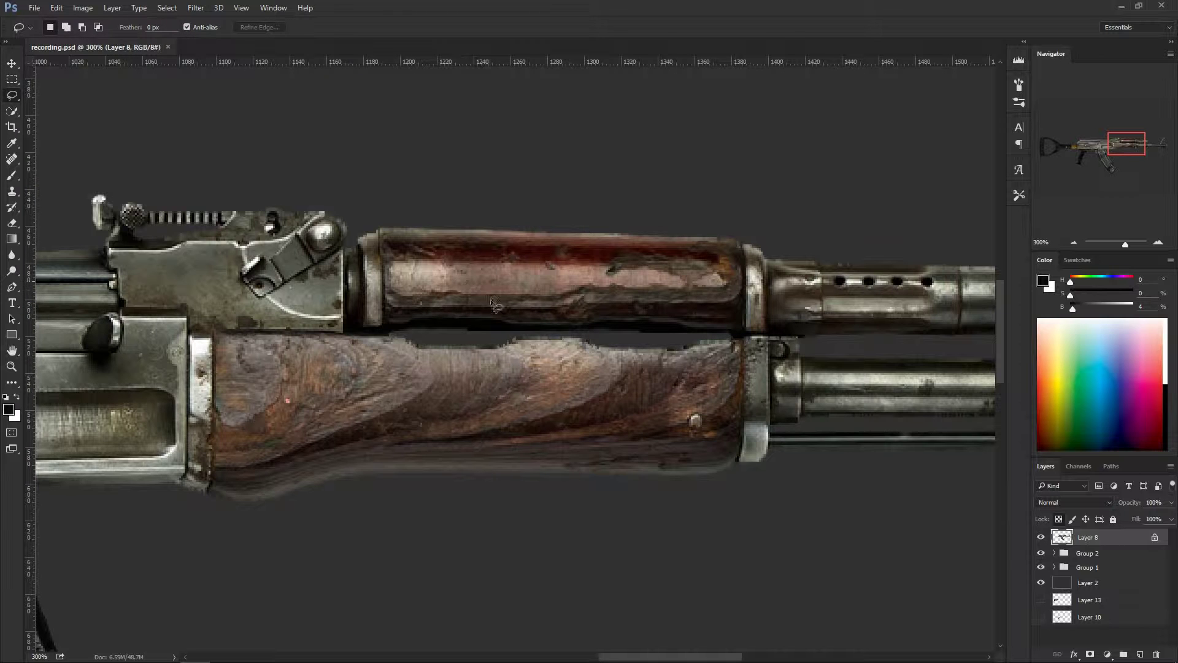
pyautogui.press('alt')
pyautogui.click(422, 336)
pyautogui.click(383, 332)
pyautogui.moveTo(378, 221)
pyautogui.mouseDown()
pyautogui.moveTo(394, 199)
pyautogui.moveTo(582, 187)
pyautogui.mouseUp()
pyautogui.click(749, 212)
pyautogui.click(741, 240)
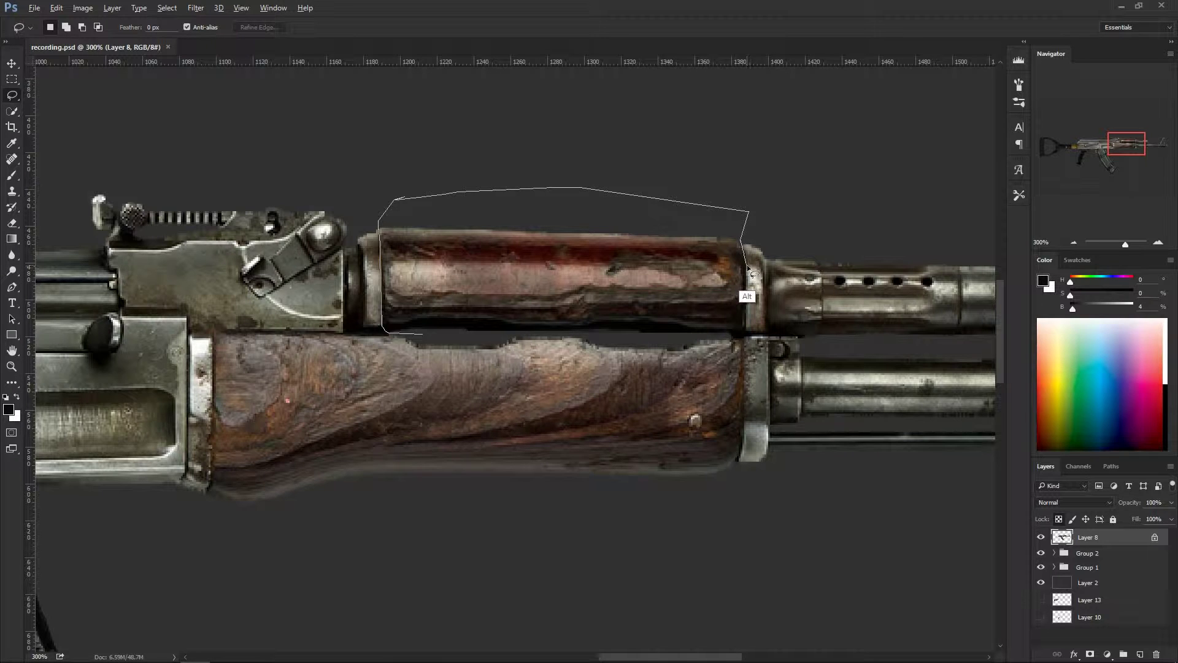
pyautogui.click(745, 332)
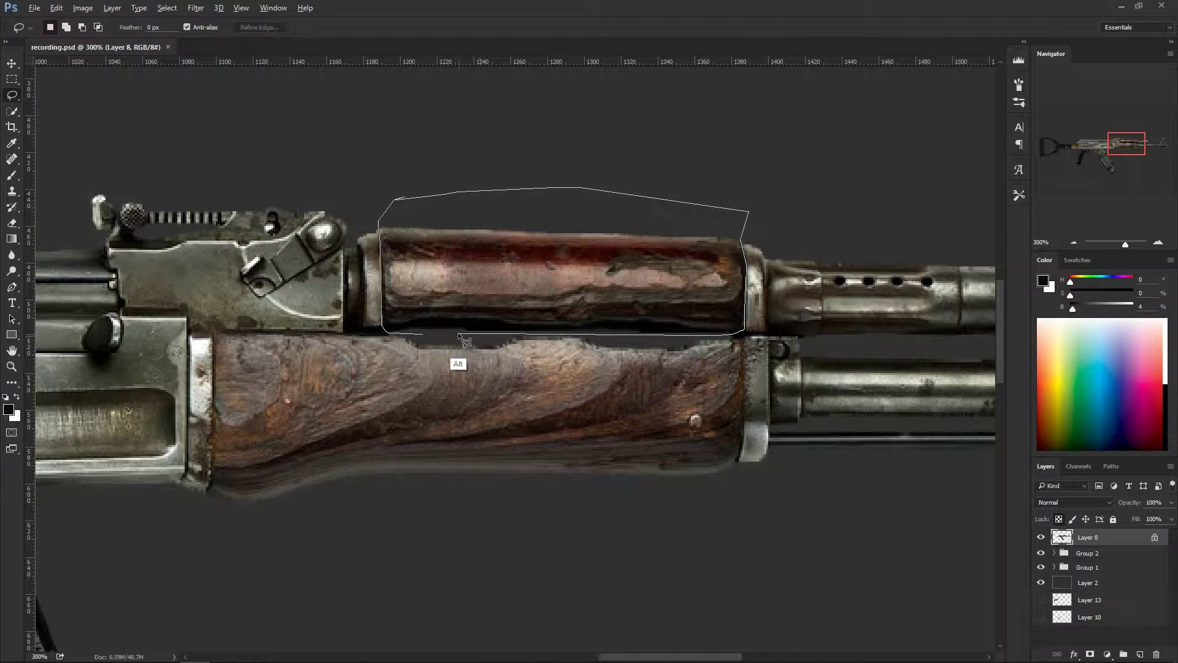
pyautogui.keyDown('alt'); pyautogui.click(422, 336); pyautogui.keyUp('alt')
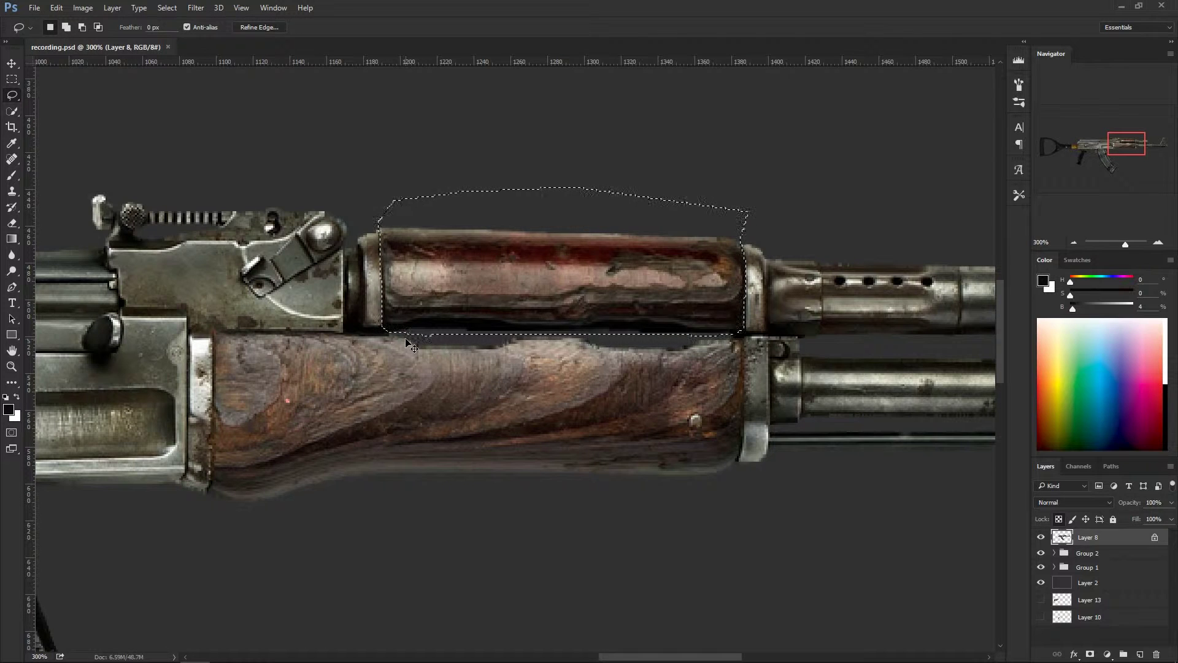
# Step: Cut the selected upper handguard and paste it in place on its own layer
pyautogui.hotkey('ctrl', 'x')
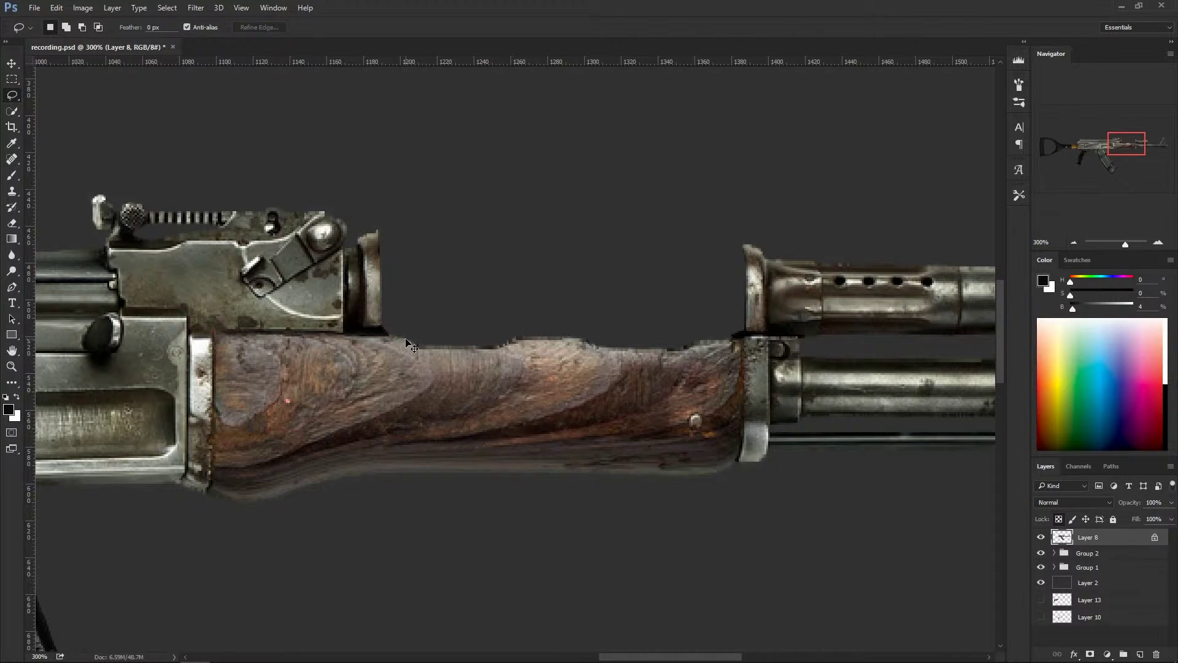
pyautogui.hotkey('ctrl', 'v')
pyautogui.press('v')
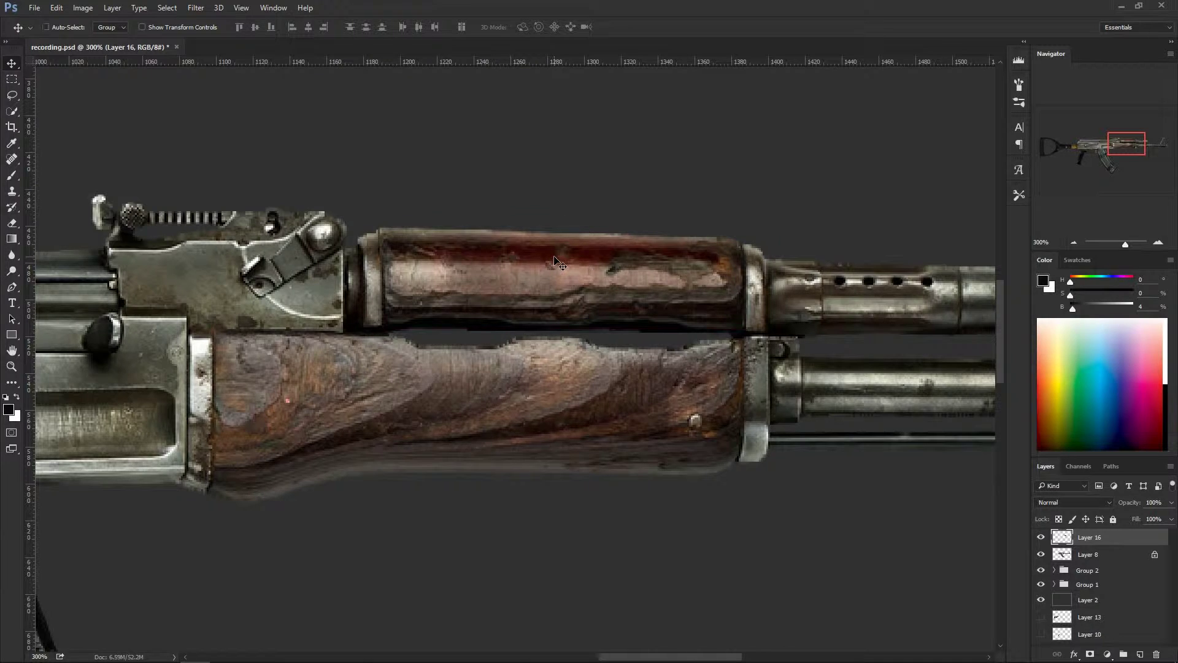
# Step: Duplicate the handguard layer, hide the copy and move it below Layer 2 as a backup
pyautogui.hotkey('ctrl', 'j')
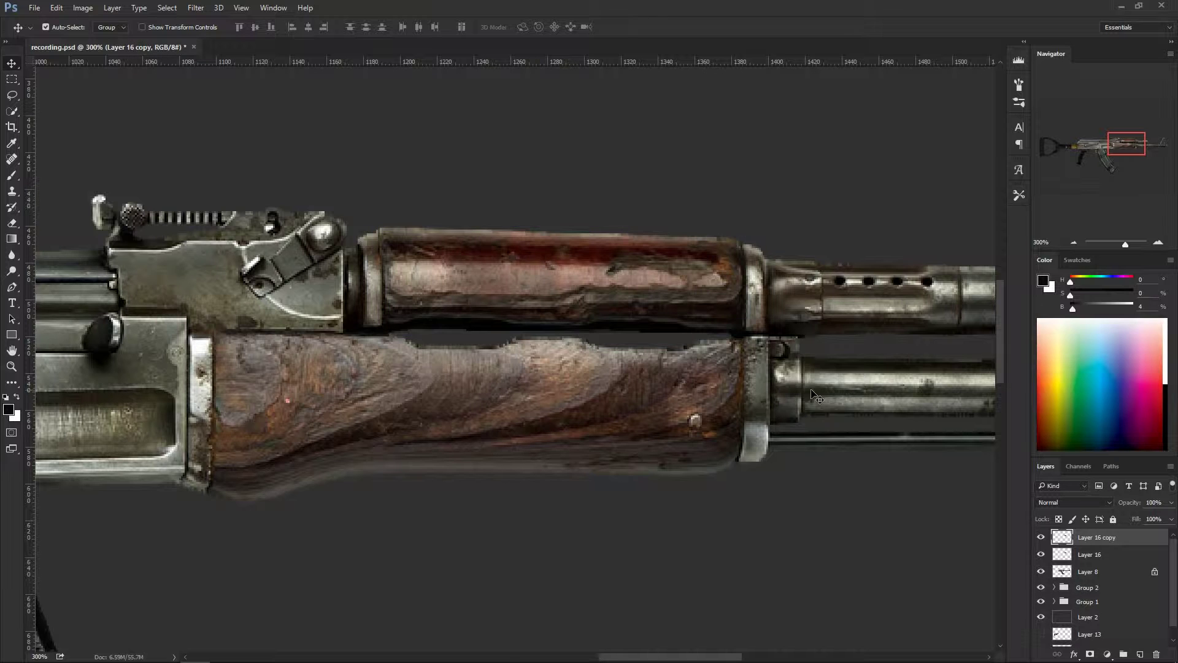
pyautogui.click(1042, 538)
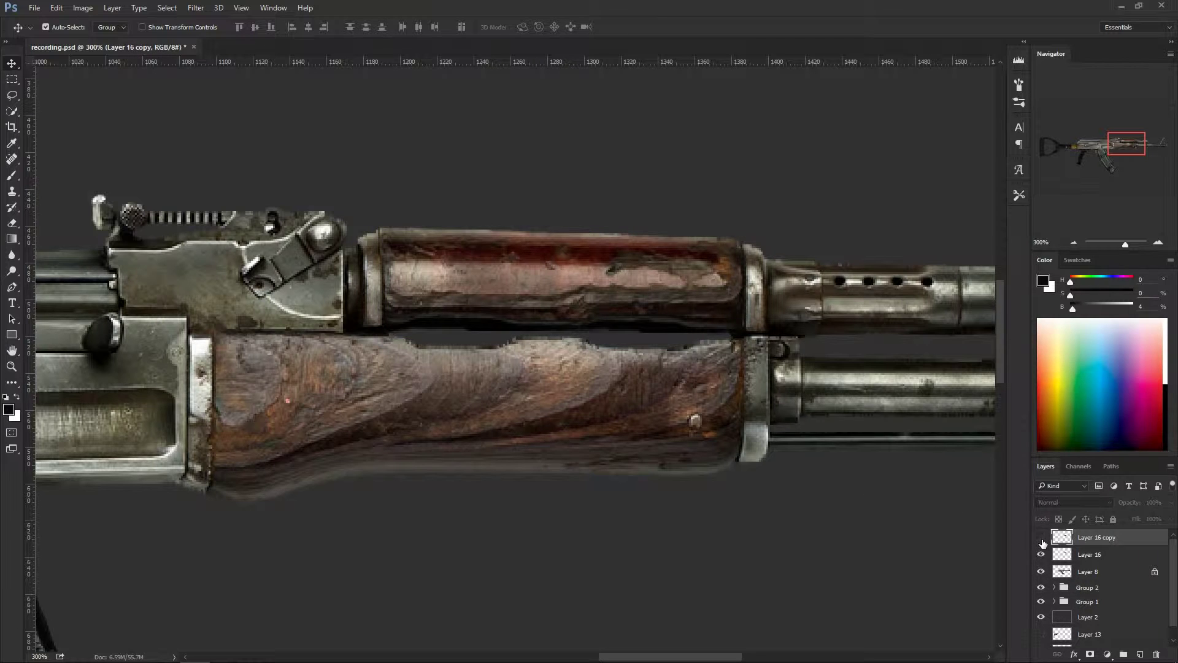
pyautogui.hotkey('ctrl', '[')
pyautogui.hotkey('ctrl', '[')
pyautogui.hotkey('ctrl', '[')
pyautogui.hotkey('ctrl', '[')
pyautogui.hotkey('ctrl', '[')
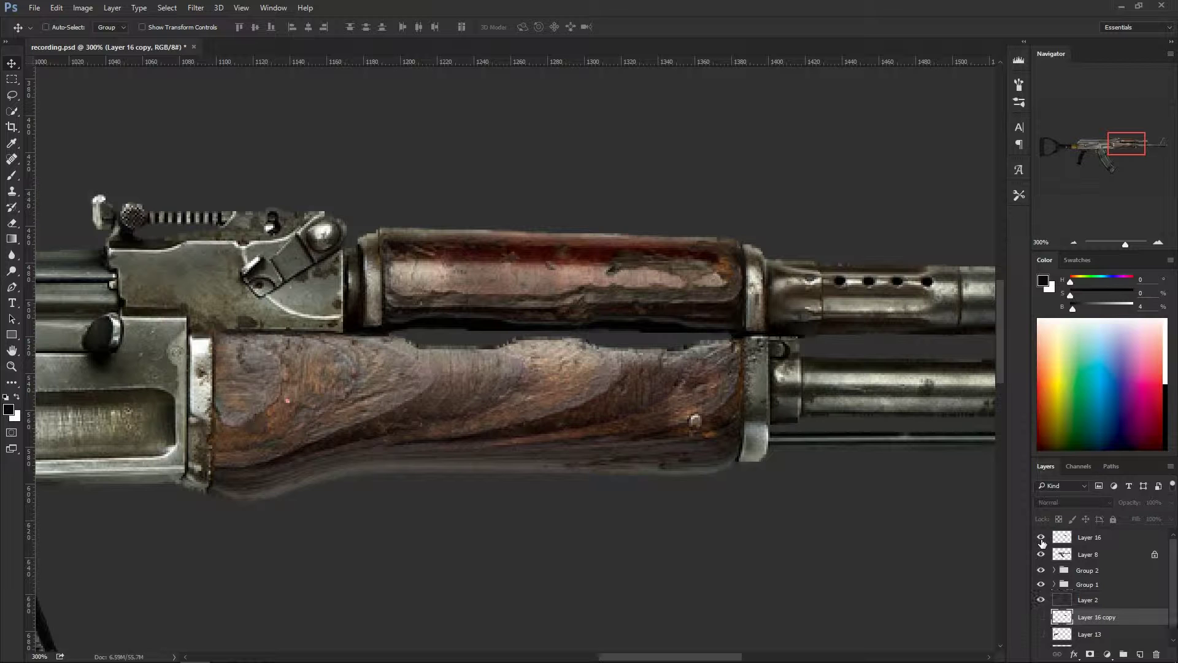
# Step: Toggle the visibility of Layer 16 to check the separated handguard
pyautogui.click(1083, 538)
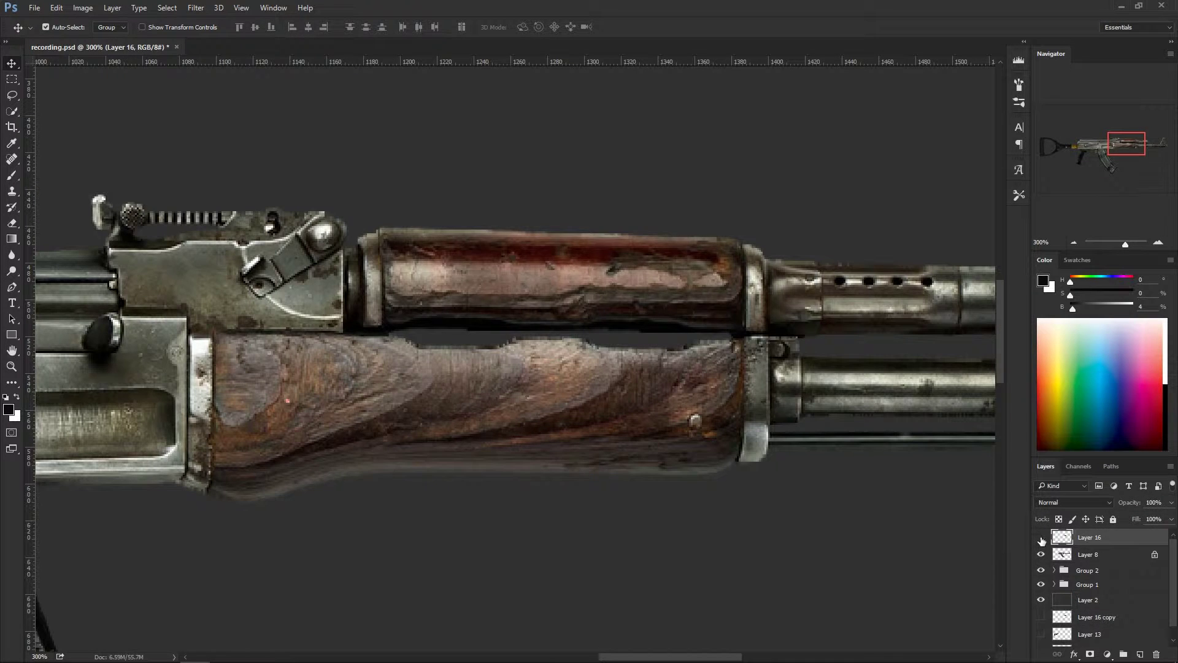
pyautogui.click(1041, 538)
pyautogui.click(1042, 538)
pyautogui.click(1041, 538)
pyautogui.click(1042, 537)
pyautogui.click(1042, 538)
pyautogui.click(1041, 537)
pyautogui.click(1041, 538)
pyautogui.click(1042, 538)
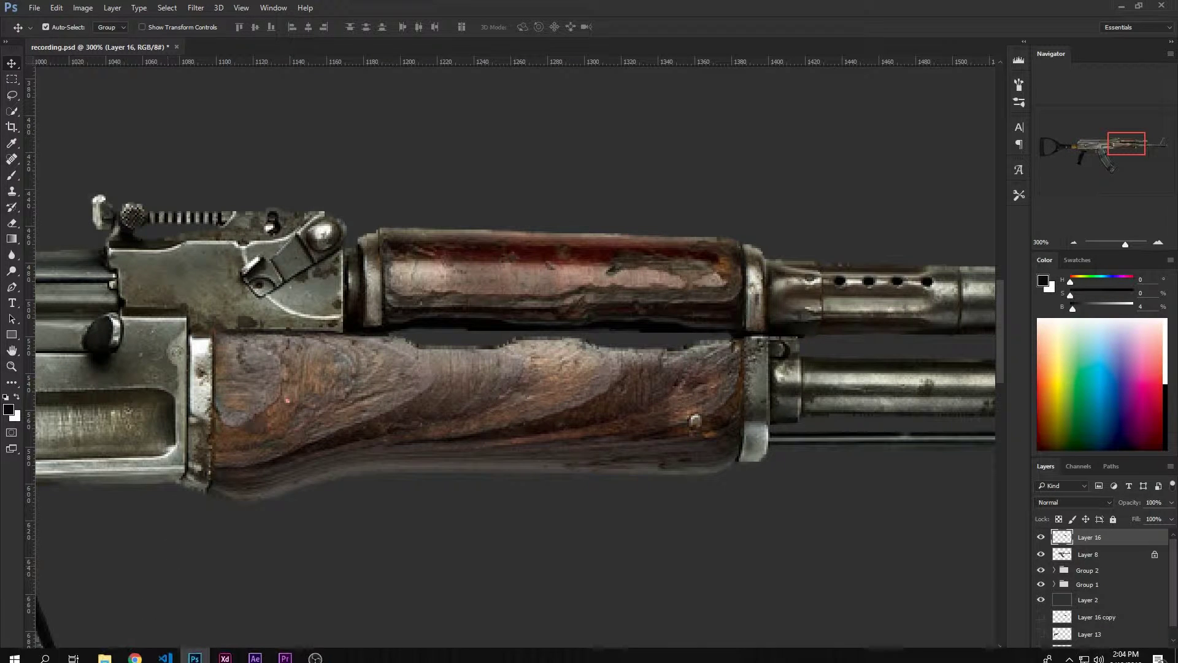
# Step: Switch to File Explorer and place the tiger-print clipart from the Post Apocalyptic AK folder into recording.psd
pyautogui.click(117, 631)
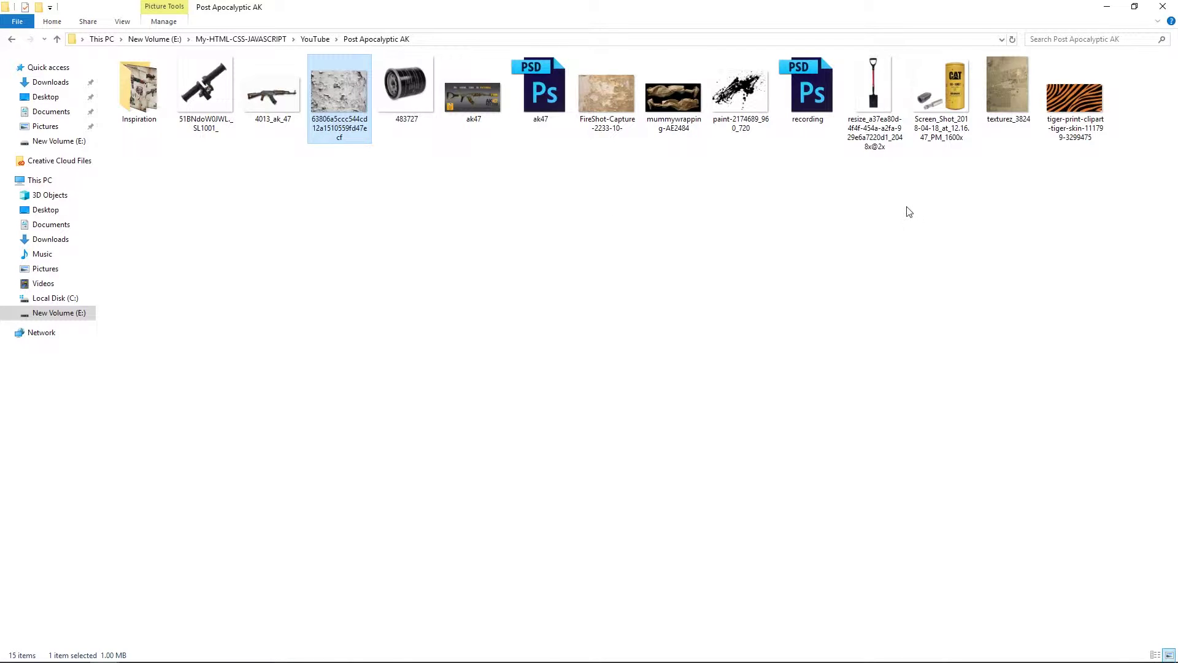
pyautogui.moveTo(1076, 98); pyautogui.dragTo(446, 465)
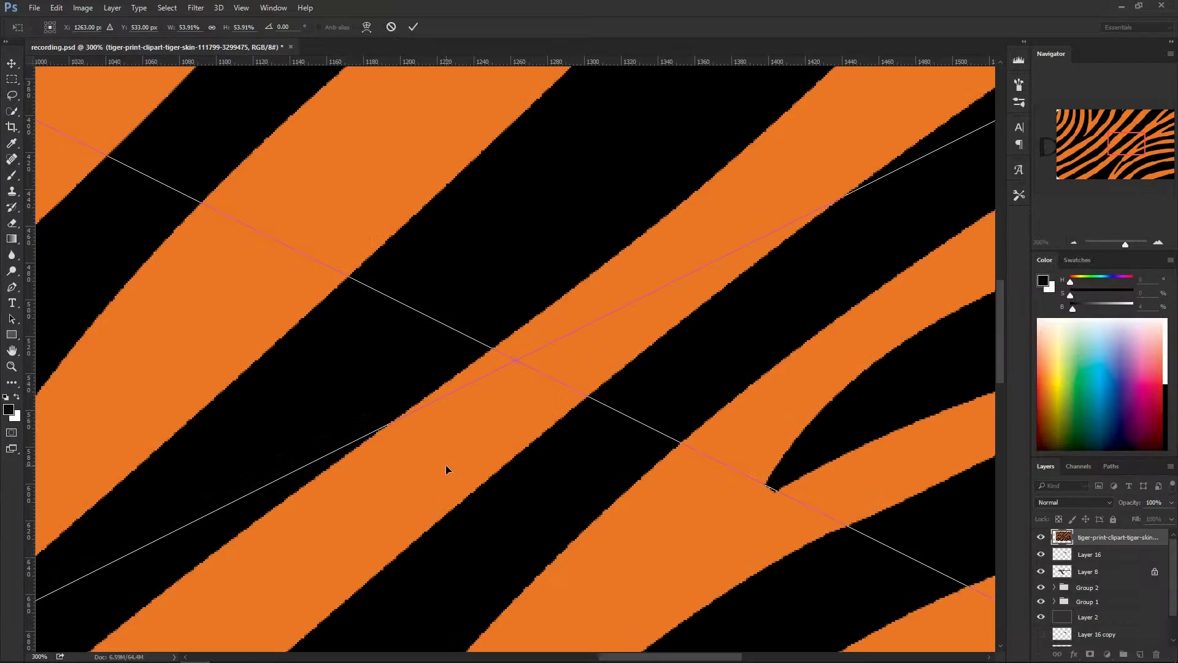
pyautogui.scroll(-4, 584, 377)
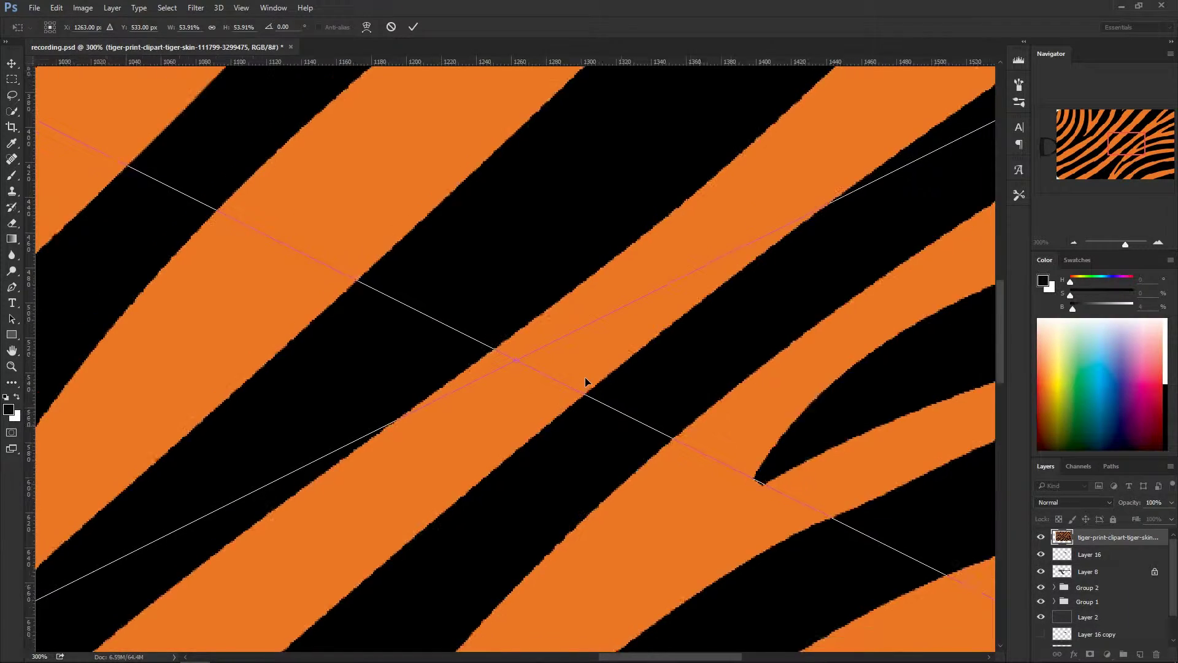
pyautogui.hotkey('ctrl', '+')
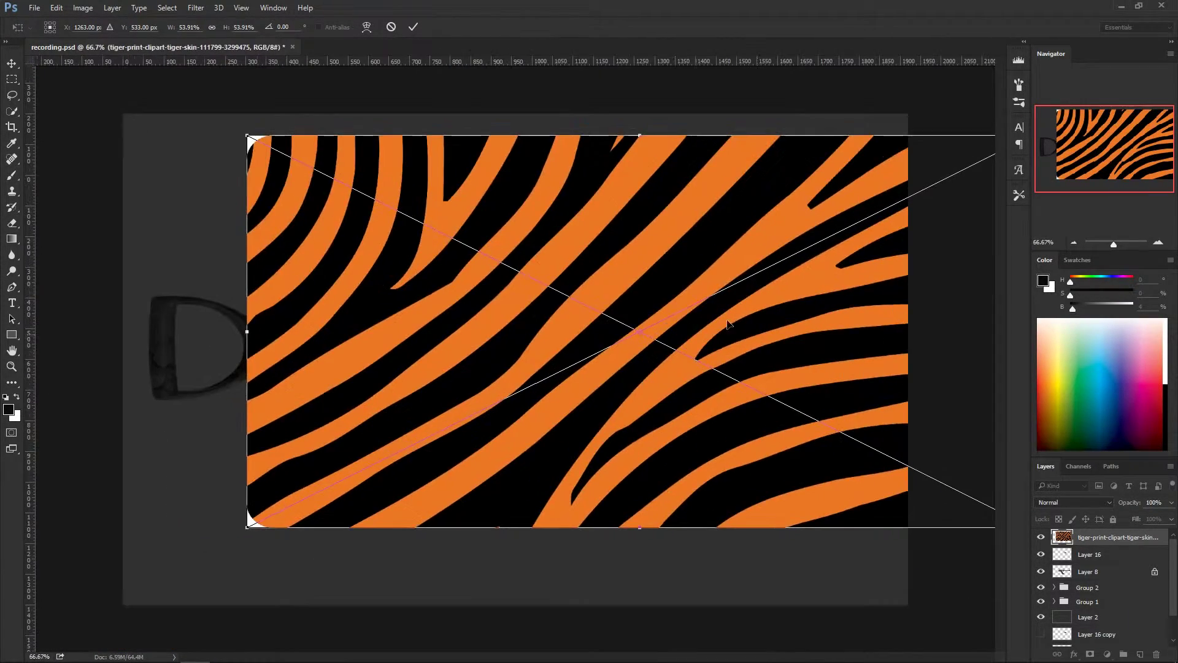
# Step: Scale the tiger print to about 15% over the upper handguard and clip it to Layer 16
pyautogui.moveTo(248, 135); pyautogui.dragTo(526, 263)
pyautogui.moveTo(628, 293); pyautogui.dragTo(607, 268)
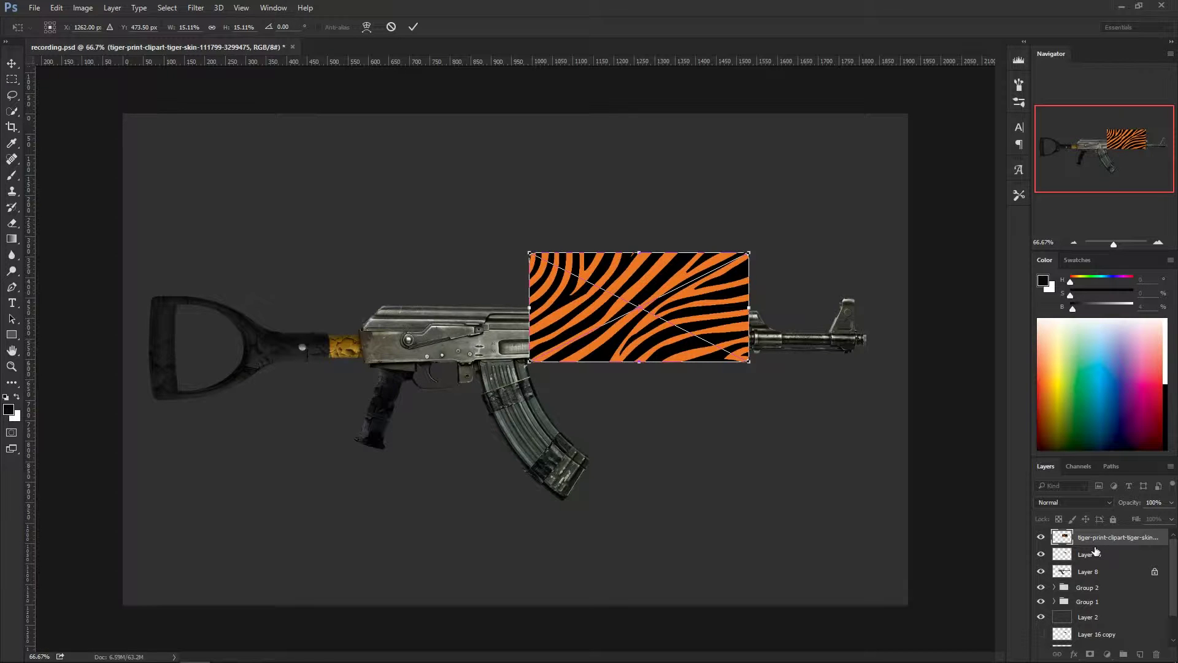
pyautogui.press('Return')
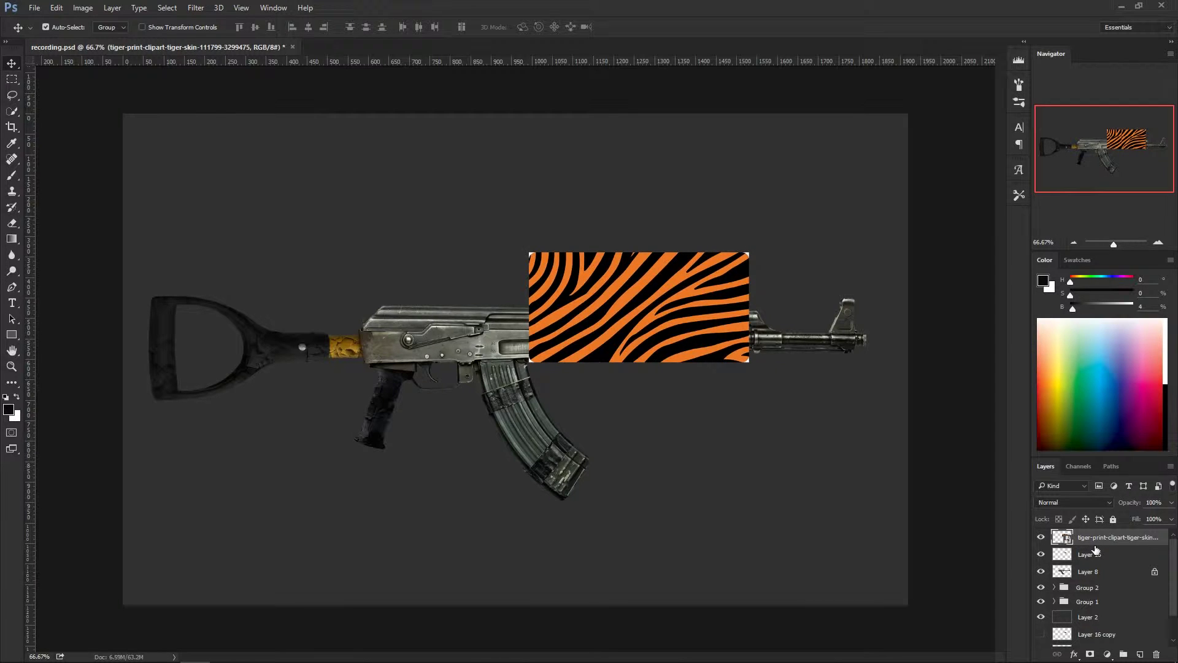
pyautogui.keyDown('alt'); pyautogui.click(1096, 546); pyautogui.keyUp('alt')
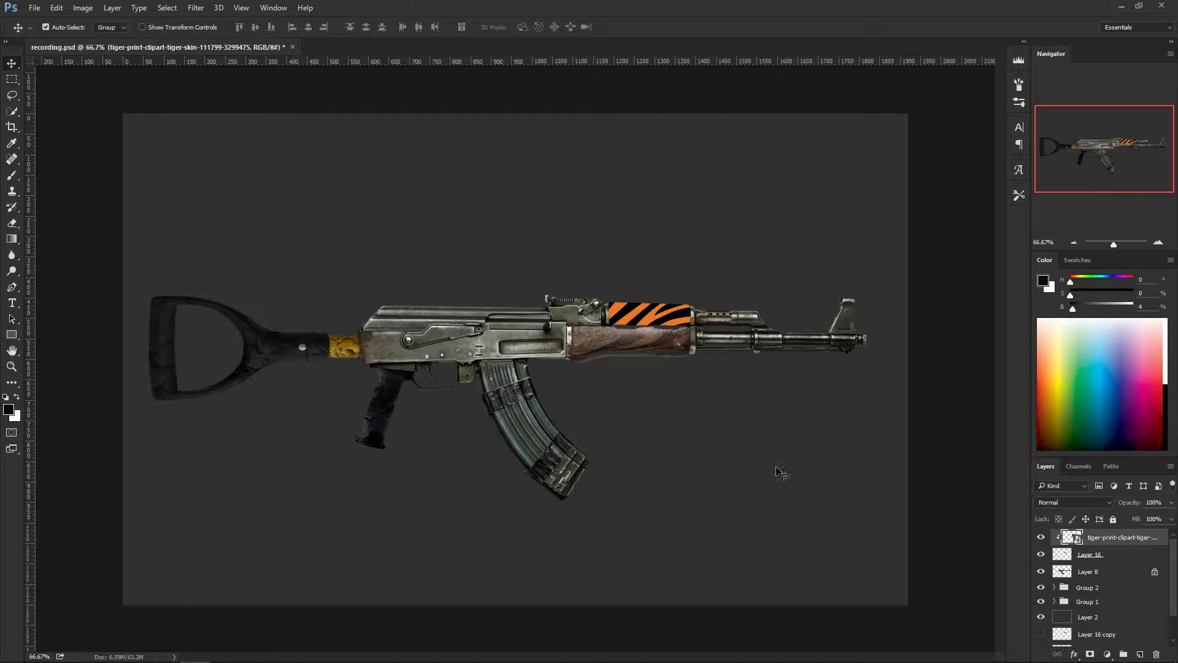
# Step: Transform the tiger print on the handguard, shrinking it to 8.20% and rotating it to -90°
pyautogui.hotkey('ctrl', '+')
pyautogui.hotkey('ctrl', '+')
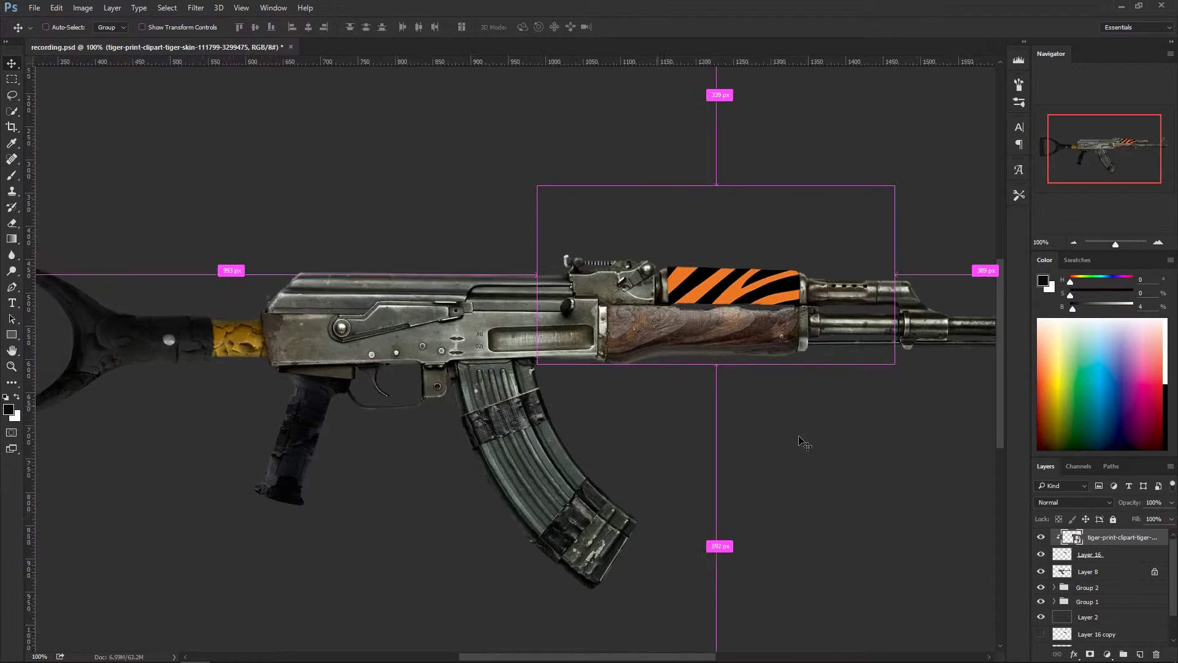
pyautogui.moveTo(845, 437); pyautogui.dragTo(397, 472)
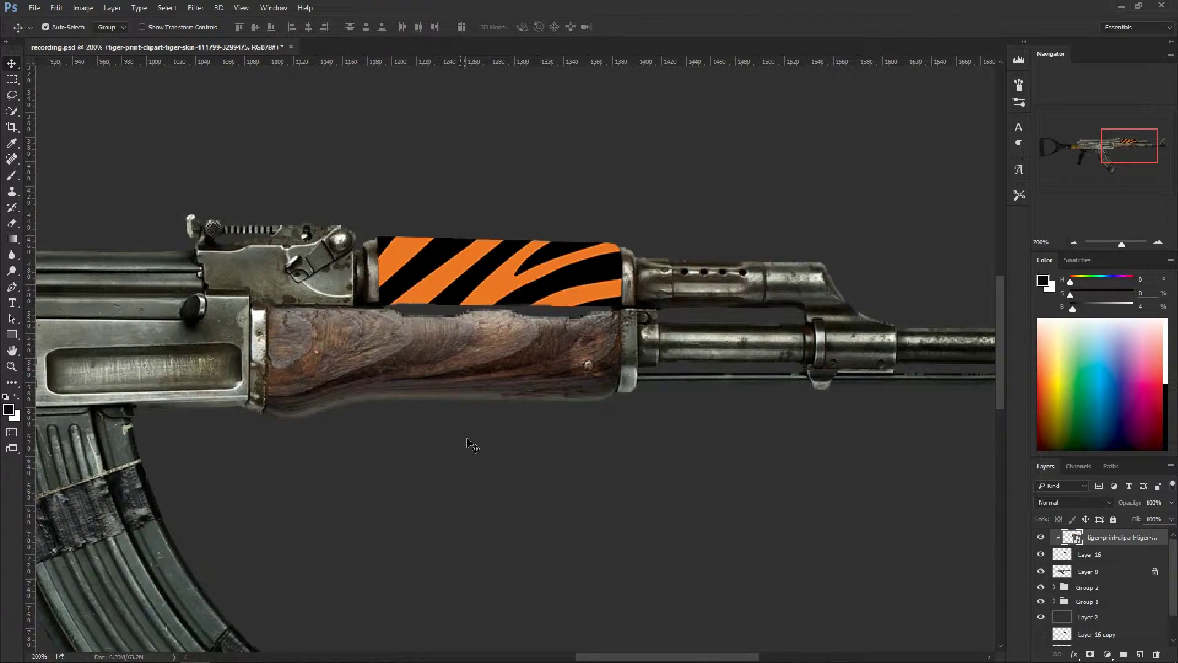
pyautogui.hotkey('ctrl', 't')
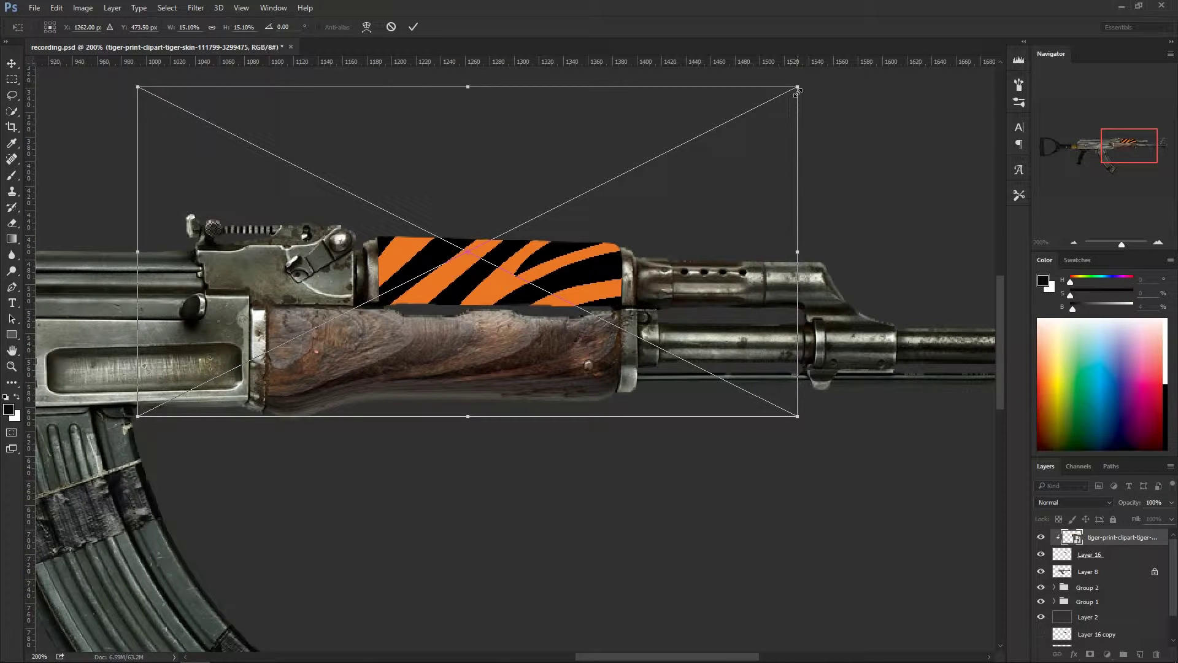
pyautogui.moveTo(797, 89); pyautogui.dragTo(647, 163)
pyautogui.moveTo(591, 240); pyautogui.dragTo(617, 240)
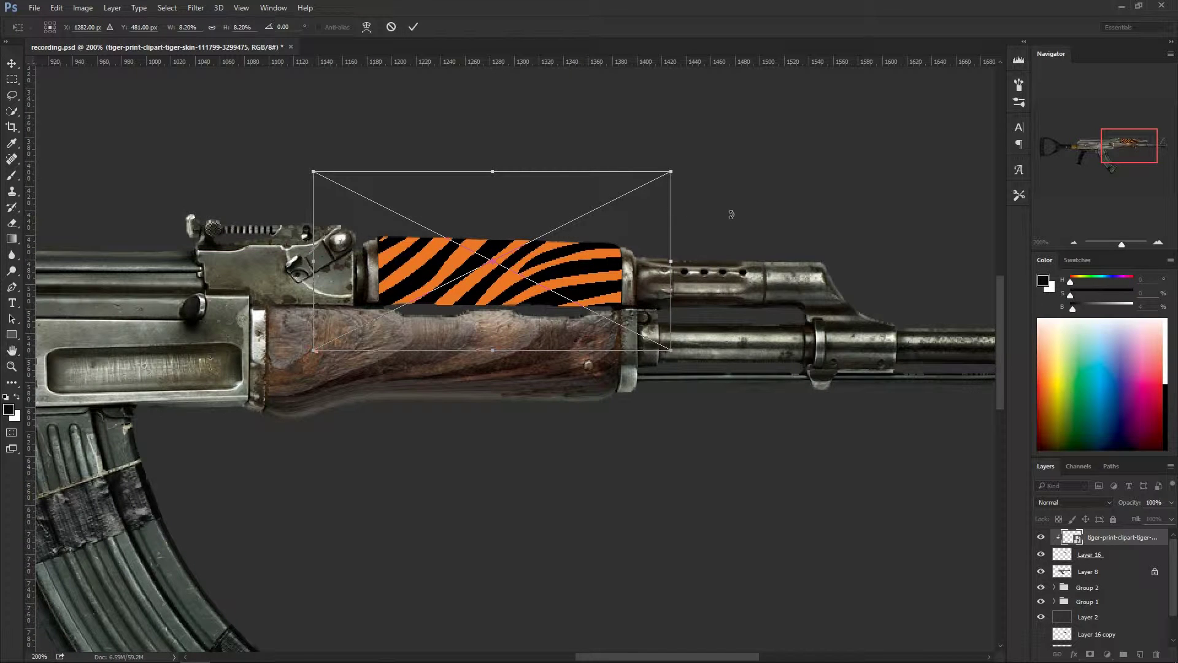
pyautogui.moveTo(771, 226); pyautogui.dragTo(454, 88)
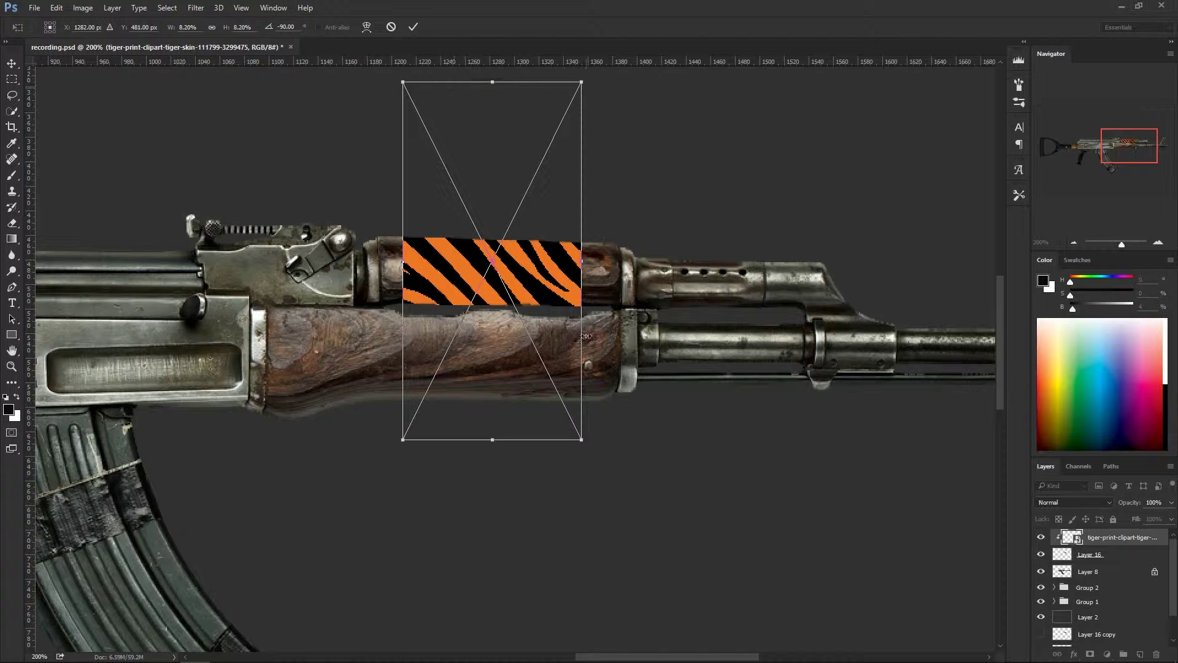
# Step: Enlarge the rotated tiger print to about 12.4% and position it to cover the whole upper handguard
pyautogui.moveTo(580, 441); pyautogui.dragTo(684, 533)
pyautogui.moveTo(553, 499); pyautogui.dragTo(556, 316)
pyautogui.moveTo(564, 272); pyautogui.dragTo(562, 388)
pyautogui.moveTo(603, 232); pyautogui.dragTo(612, 411)
pyautogui.moveTo(649, 84); pyautogui.dragTo(643, 104)
pyautogui.moveTo(604, 289); pyautogui.dragTo(599, 304)
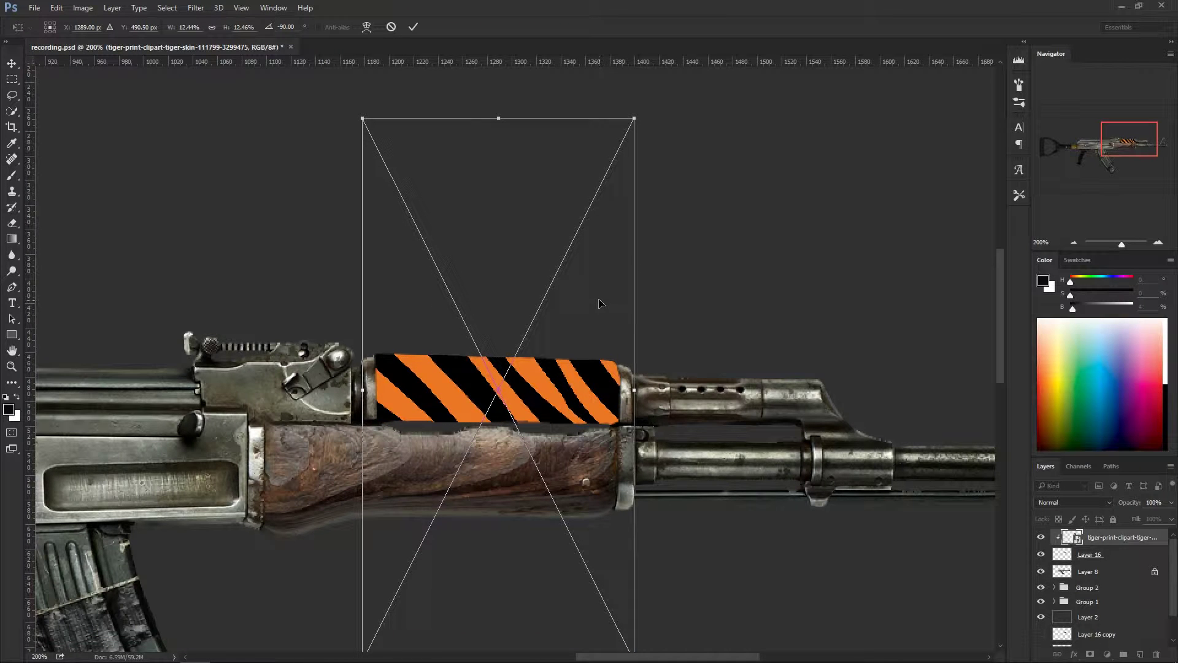
pyautogui.press('Return')
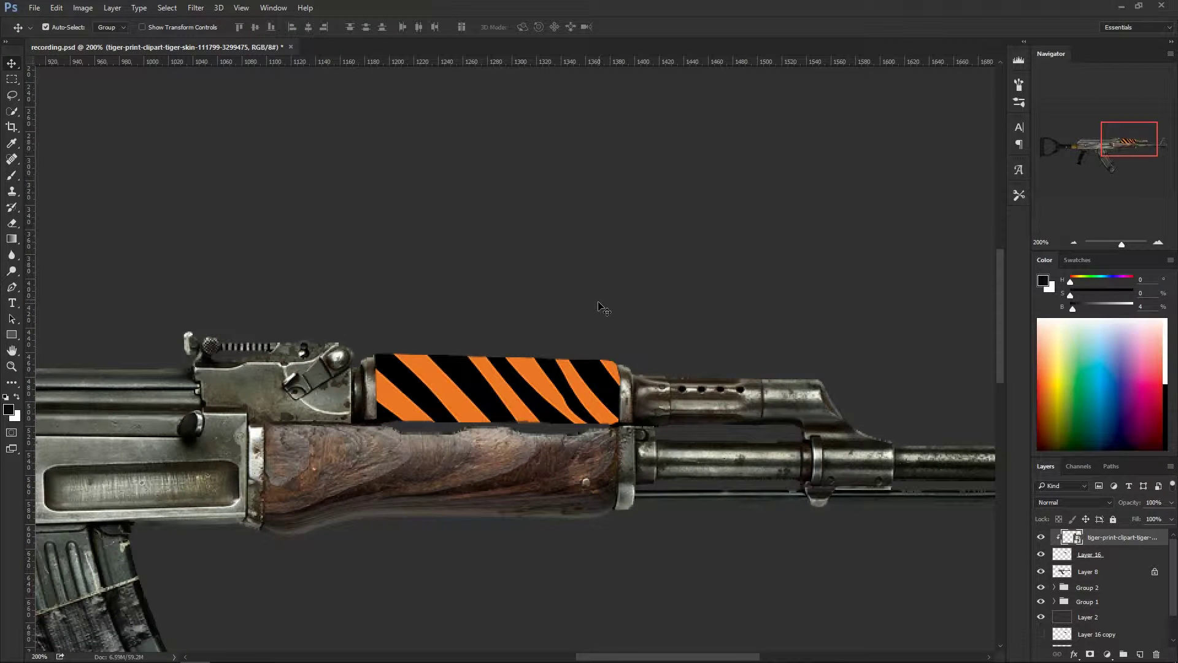
# Step: Warp the tiger print's upper edge, pulling both top corners down and inward so the stripes bend around the handguard
pyautogui.moveTo(608, 360); pyautogui.dragTo(608, 223)
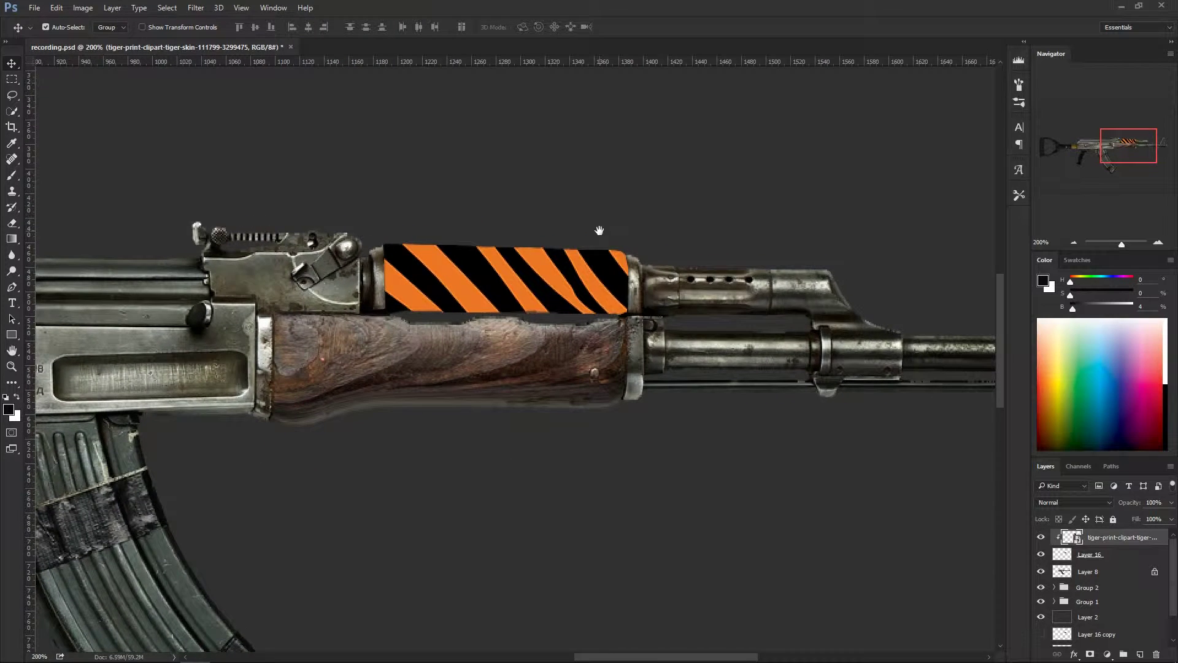
pyautogui.hotkey('ctrl', 't')
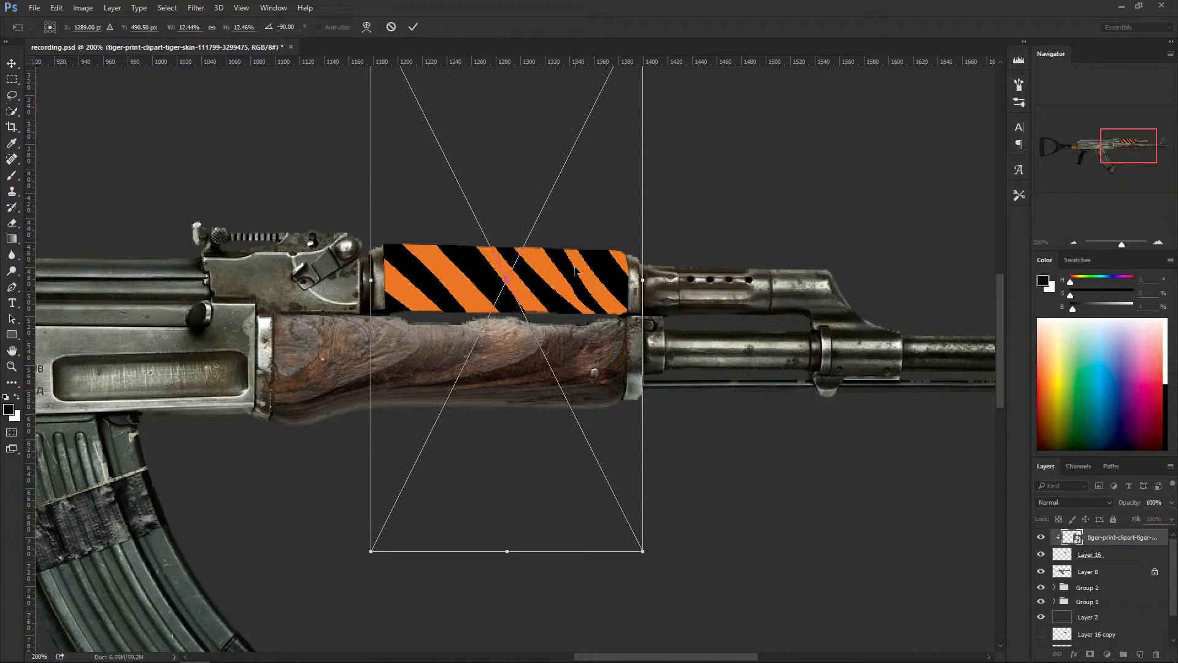
pyautogui.rightClick(566, 273)
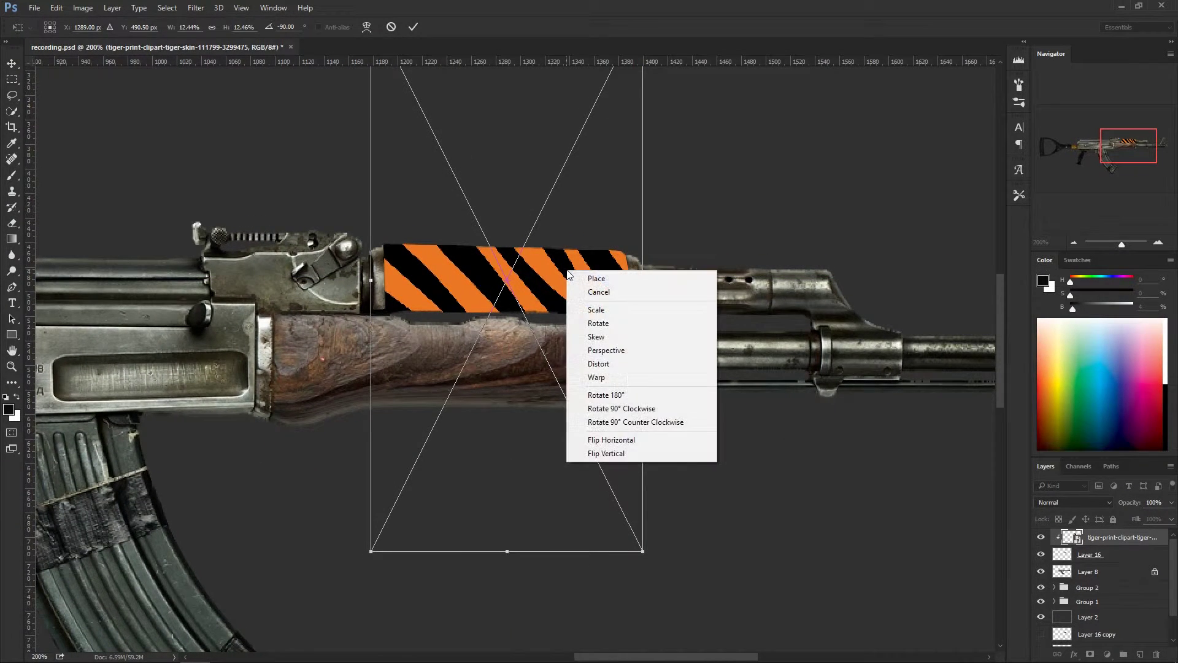
pyautogui.click(598, 376)
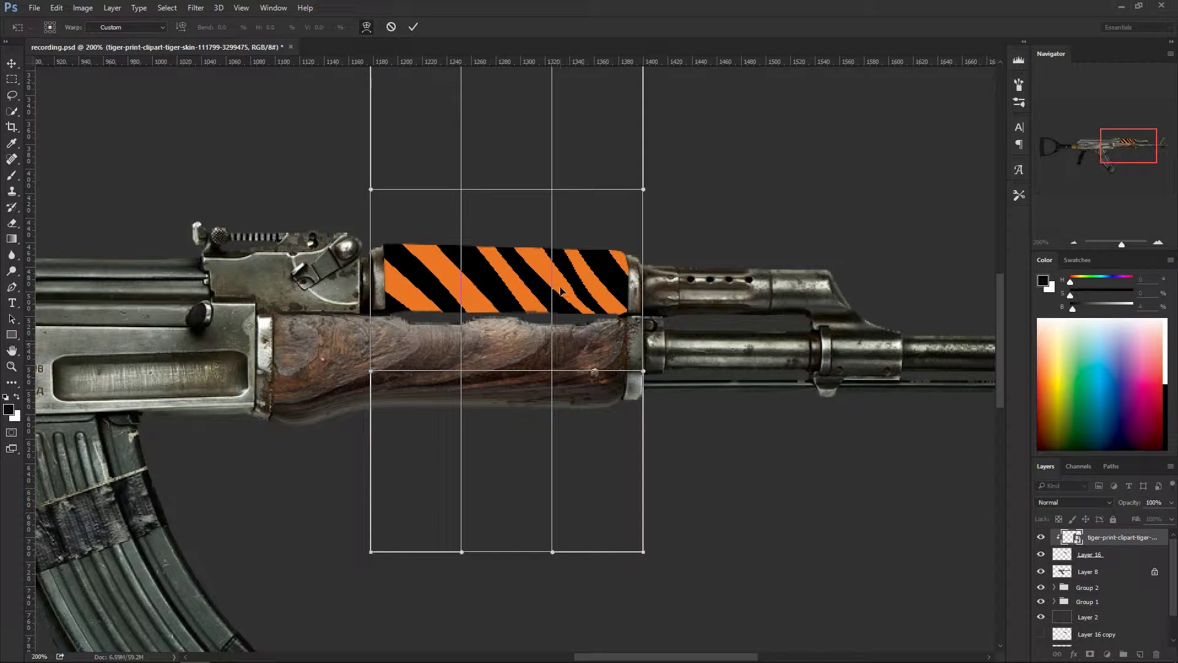
pyautogui.moveTo(589, 184); pyautogui.dragTo(591, 294)
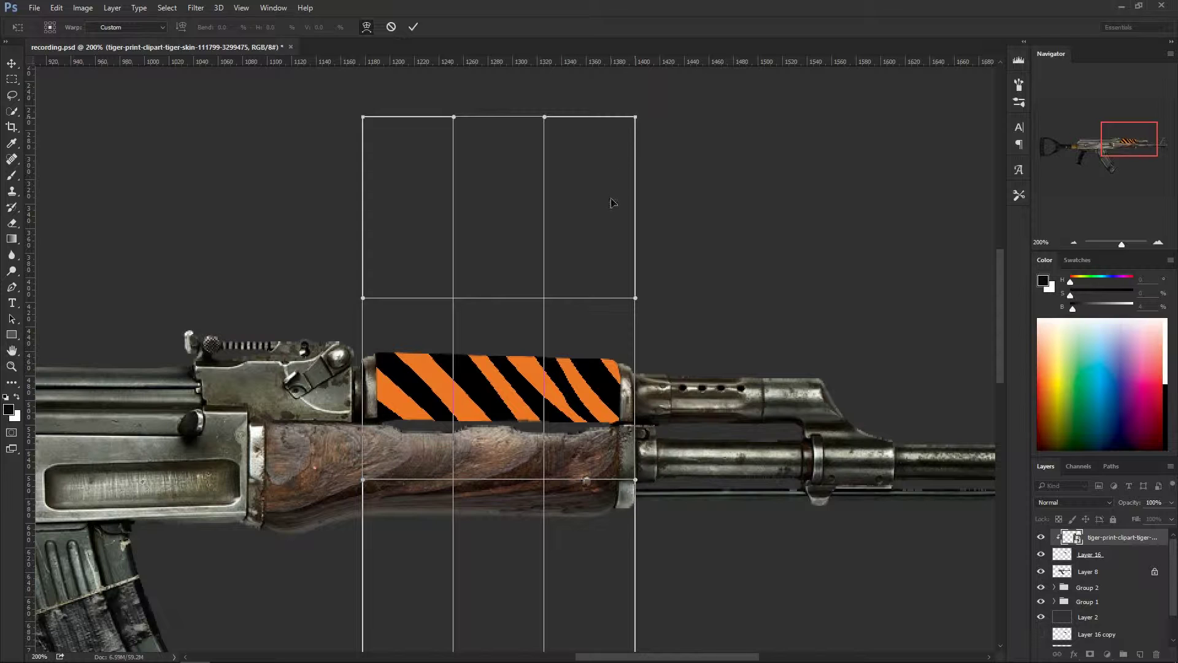
pyautogui.moveTo(636, 122); pyautogui.dragTo(600, 241)
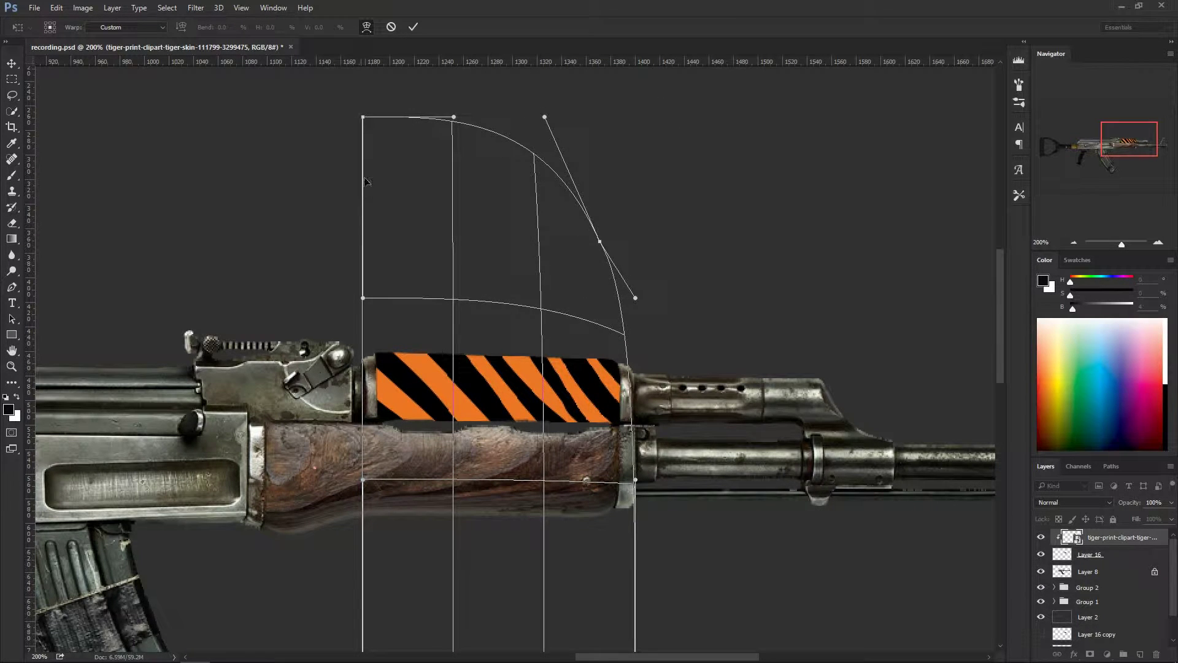
pyautogui.moveTo(363, 118); pyautogui.dragTo(371, 262)
pyautogui.moveTo(453, 122); pyautogui.dragTo(441, 237)
pyautogui.moveTo(533, 194)
pyautogui.mouseDown()
pyautogui.moveTo(532, 233)
pyautogui.moveTo(532, 214)
pyautogui.mouseUp()
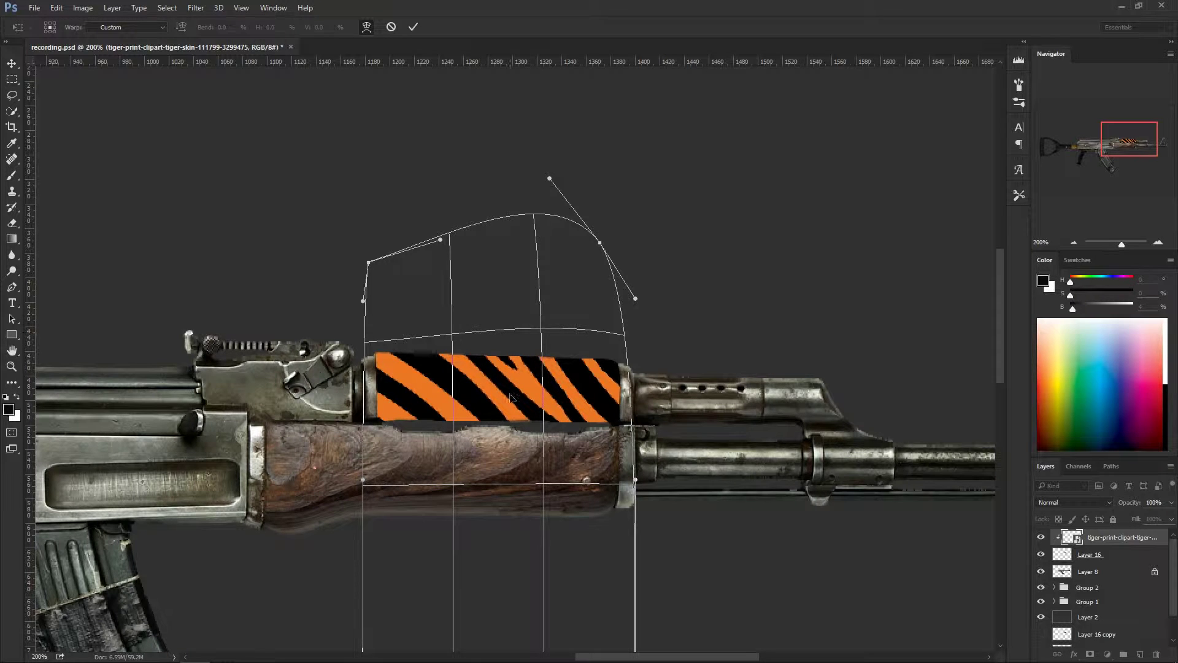
# Step: Pull the warp's bottom corners and lower edge up to curve the lower stripes, and apply the warp
pyautogui.moveTo(642, 556); pyautogui.dragTo(643, 446)
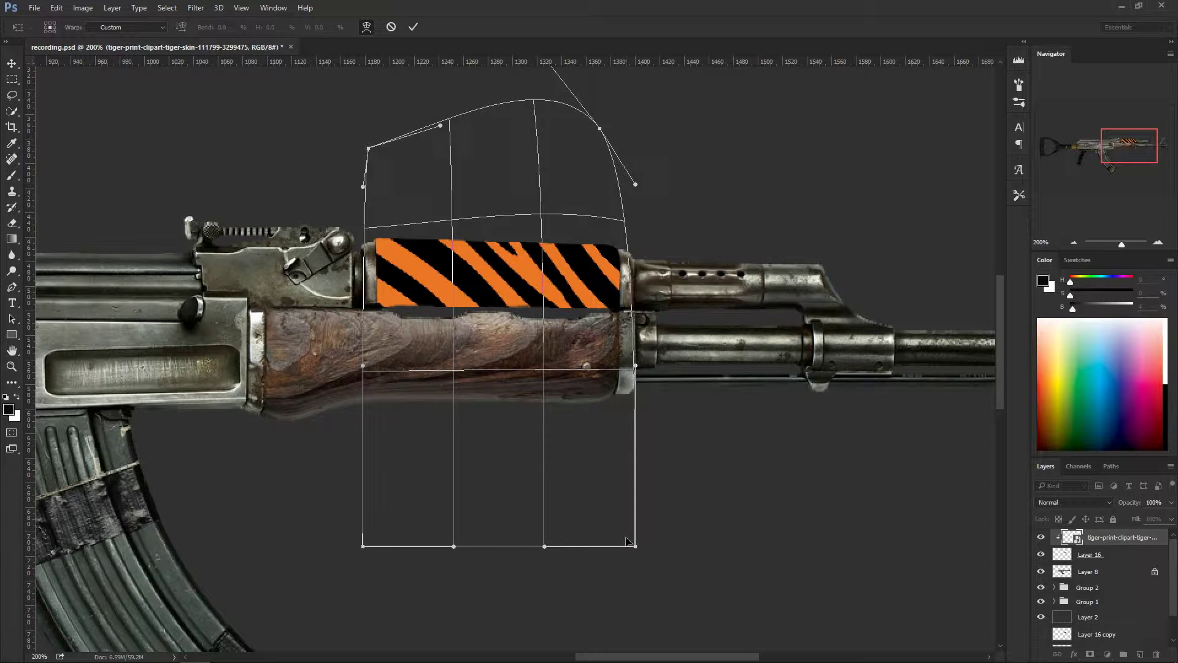
pyautogui.moveTo(635, 546); pyautogui.dragTo(618, 486)
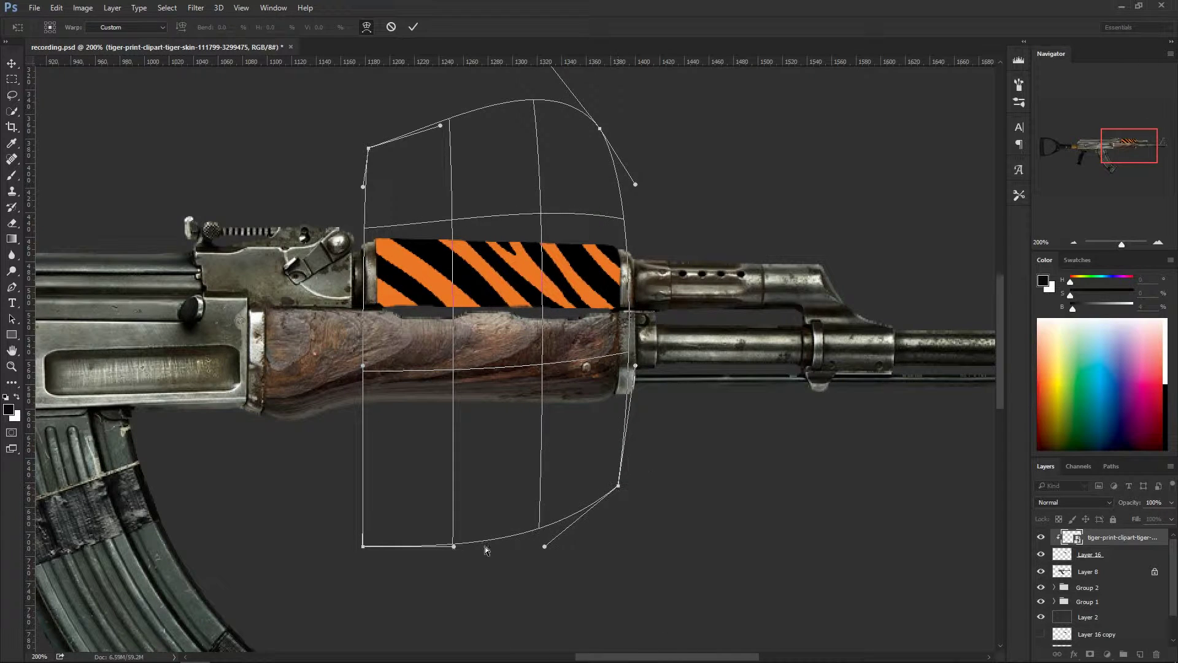
pyautogui.moveTo(364, 546); pyautogui.dragTo(359, 490)
pyautogui.moveTo(455, 499); pyautogui.dragTo(459, 491)
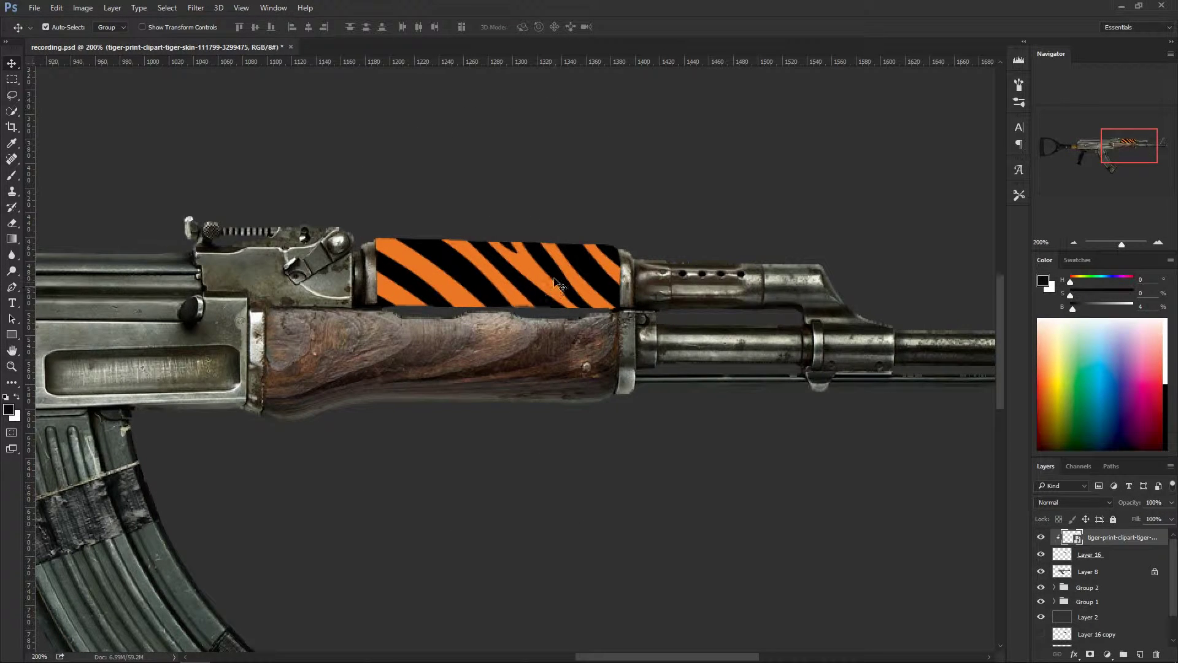
# Step: Rasterize the tiger-print smart object with the Eraser tool, and return to the Move tool
pyautogui.moveTo(539, 264); pyautogui.dragTo(486, 316)
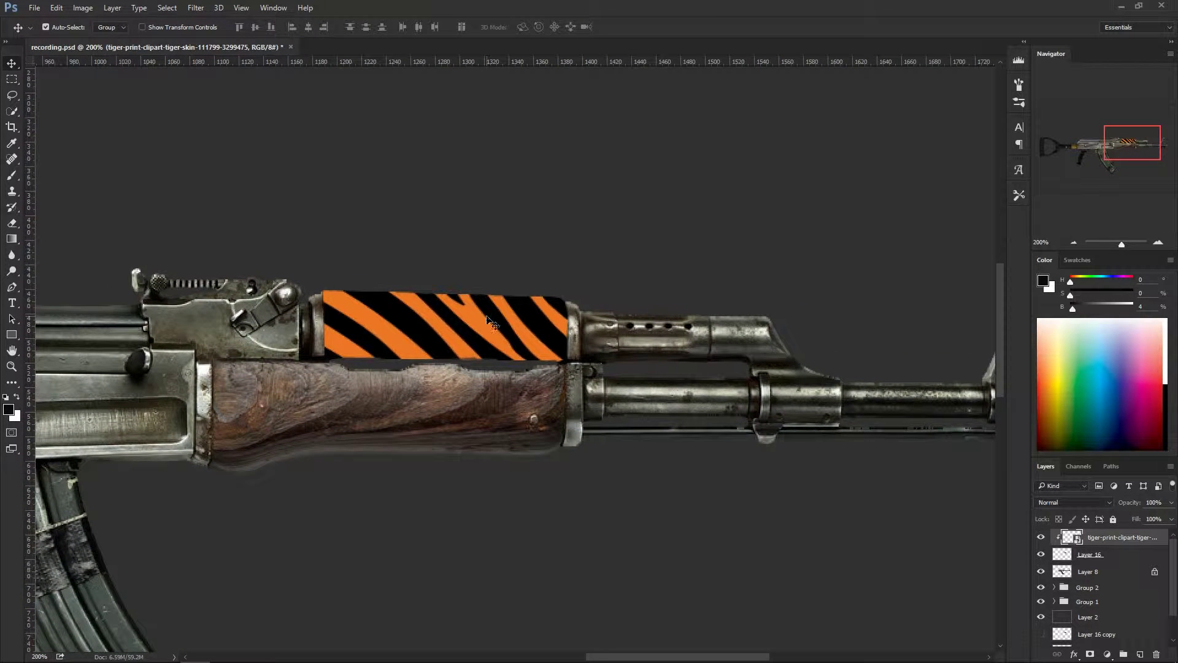
pyautogui.press('e')
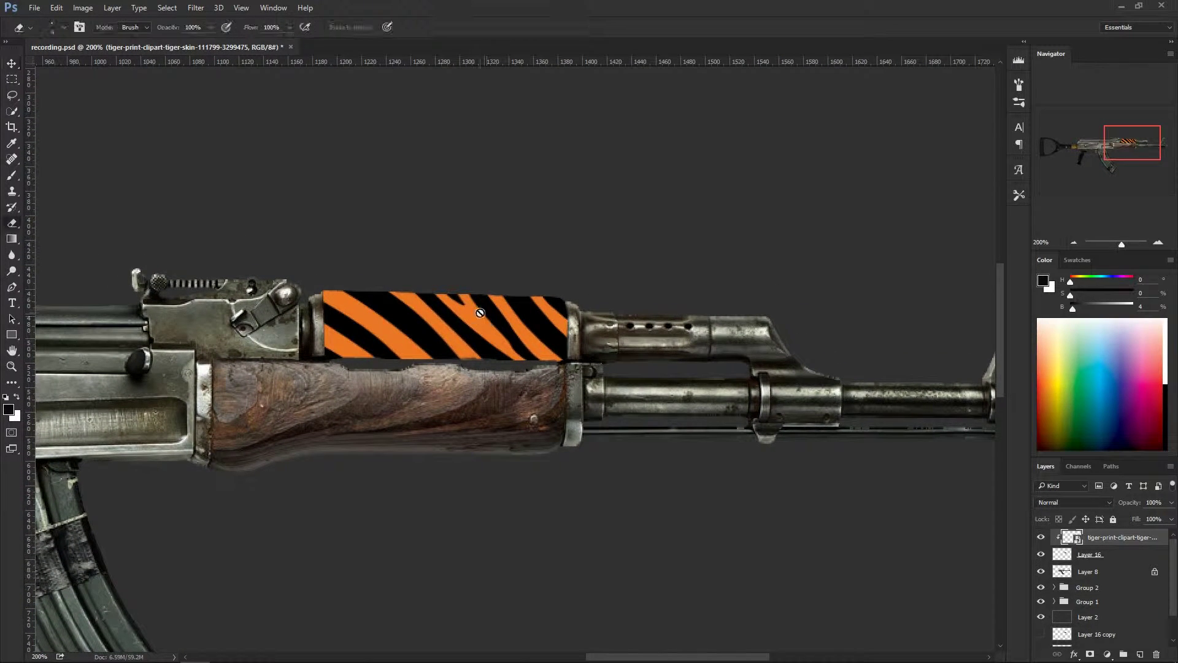
pyautogui.click(467, 321)
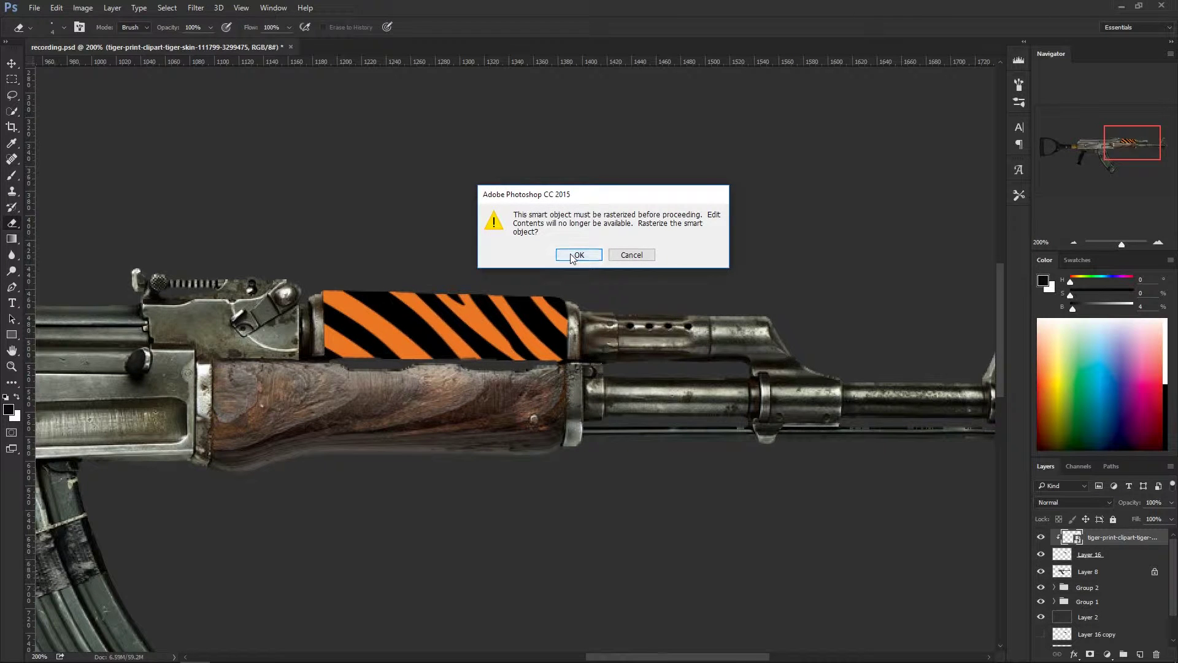
pyautogui.click(572, 256)
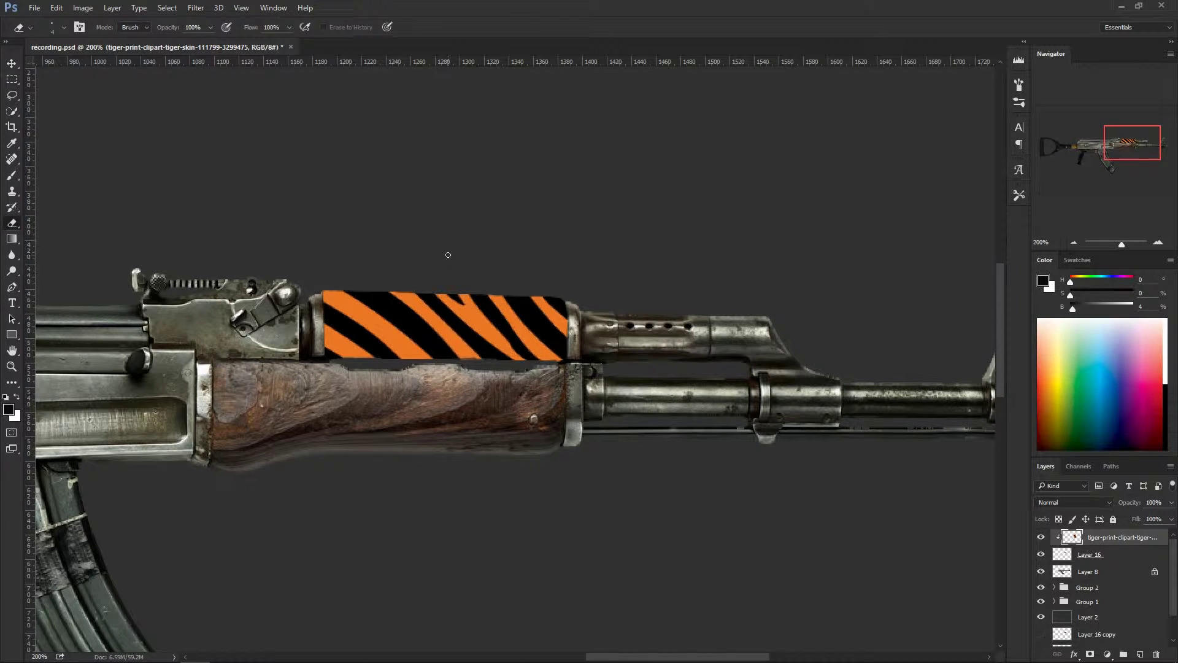
pyautogui.press('v')
pyautogui.hotkey('ctrl', '-')
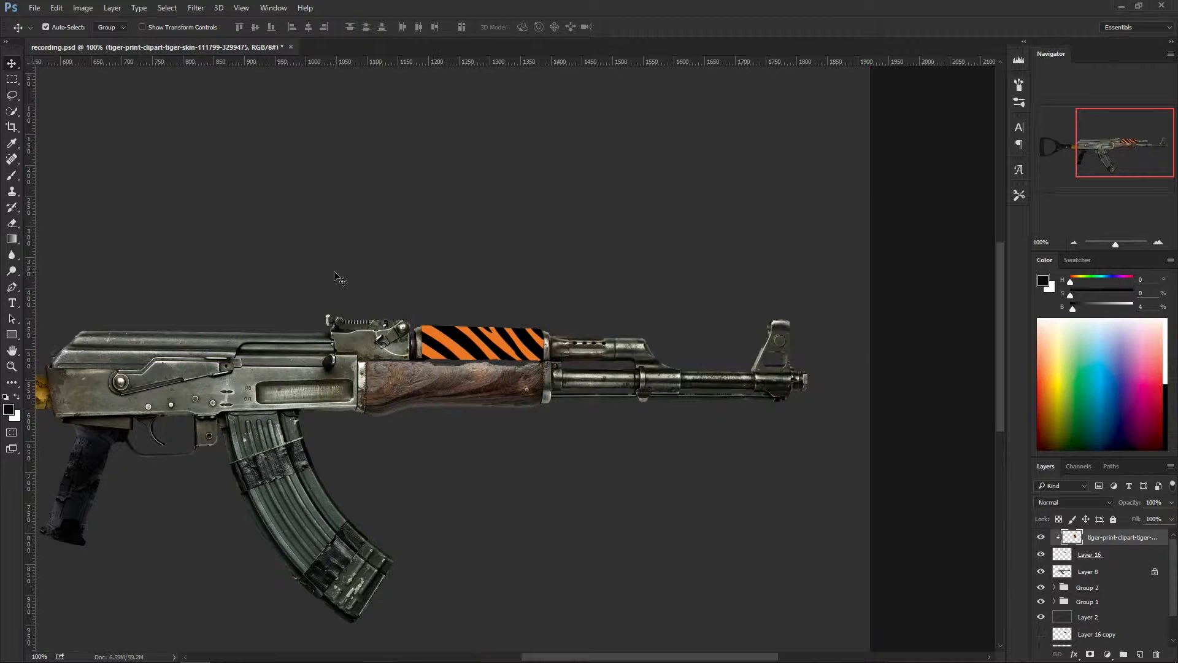
pyautogui.moveTo(337, 278); pyautogui.dragTo(452, 256)
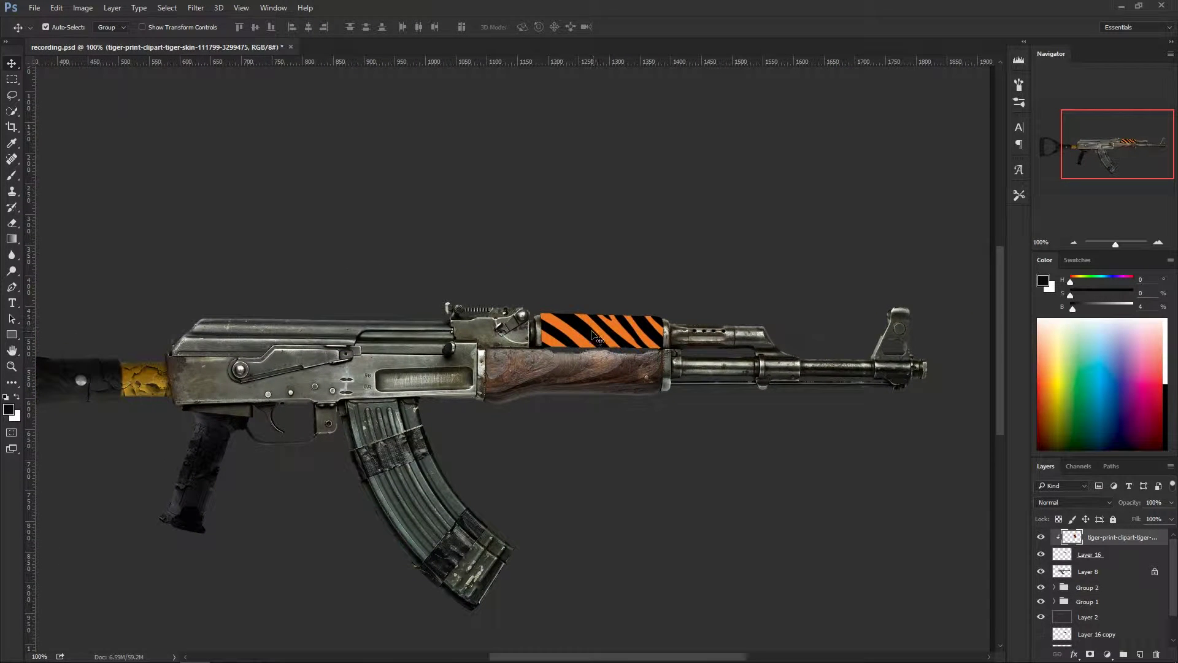
# Step: Shift the tiger print's hue to +19 with Hue/Saturation, turning the orange stripes yellow
pyautogui.press('u')
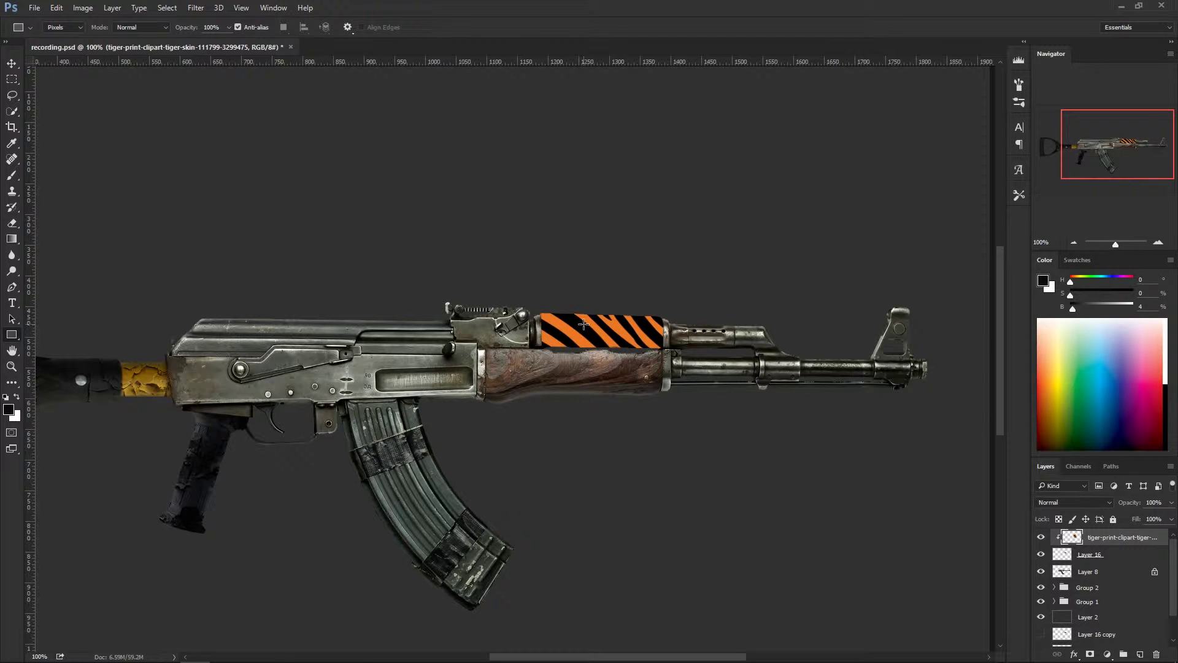
pyautogui.press('v')
pyautogui.press('ctrl')
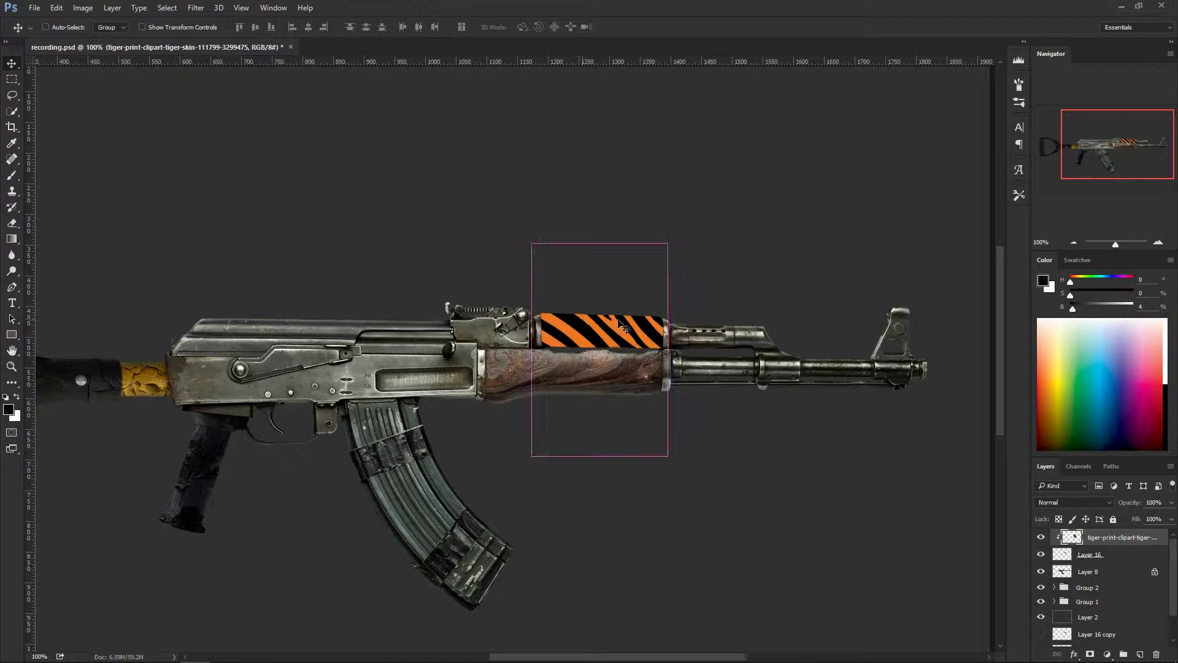
pyautogui.hotkey('ctrl', 'u')
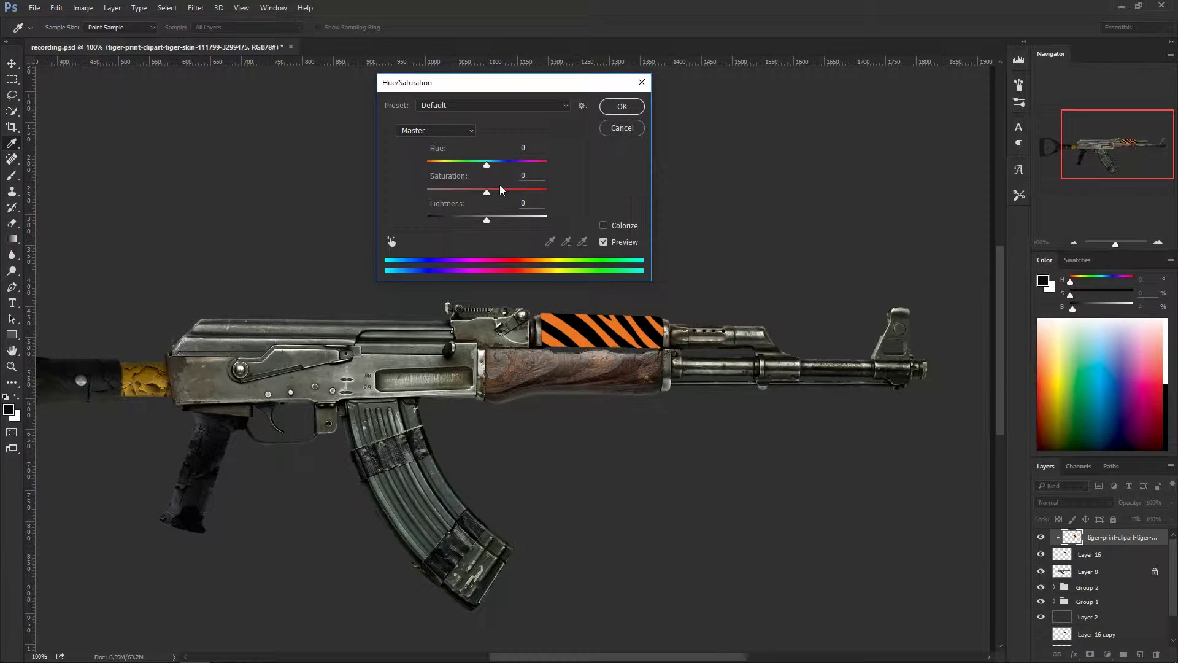
pyautogui.moveTo(487, 167); pyautogui.dragTo(499, 168)
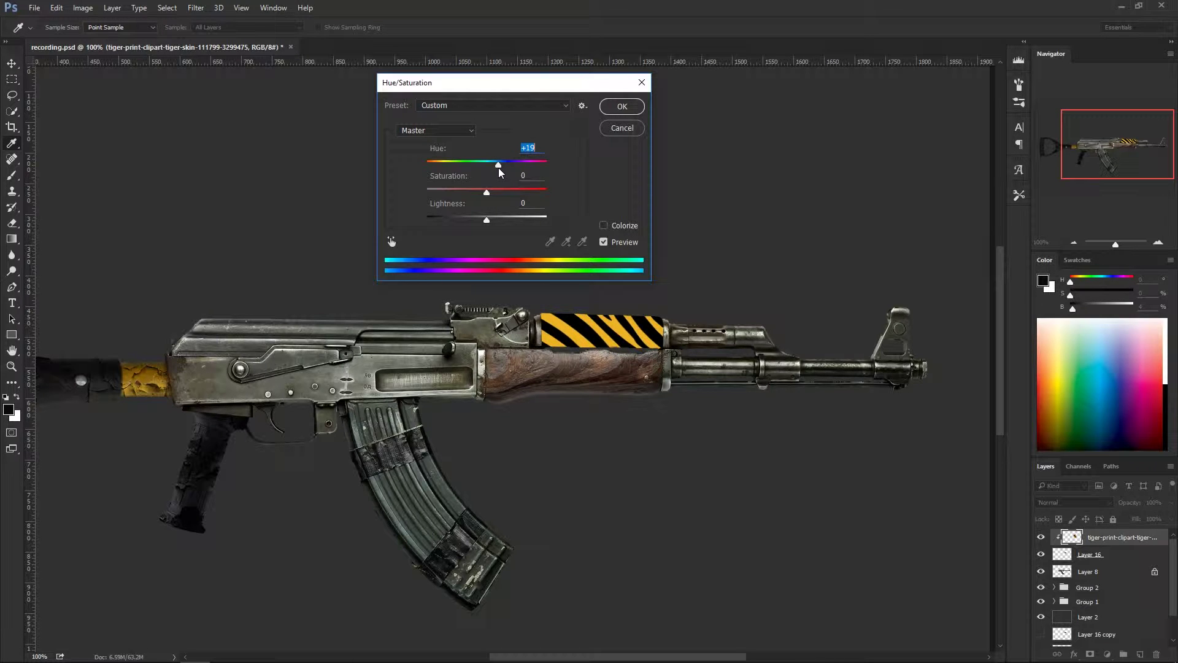
pyautogui.click(622, 106)
pyautogui.moveTo(593, 235); pyautogui.dragTo(550, 220)
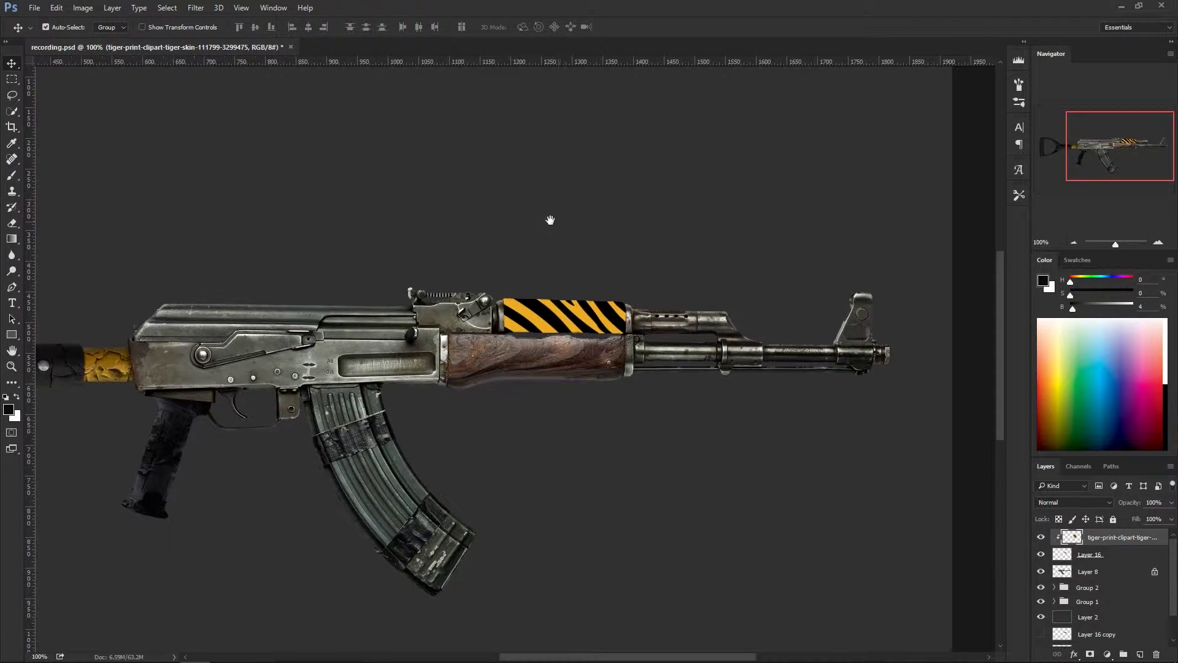
# Step: Darken the tiger print with Levels by lowering the white output level to 209
pyautogui.hotkey('ctrl', 'l')
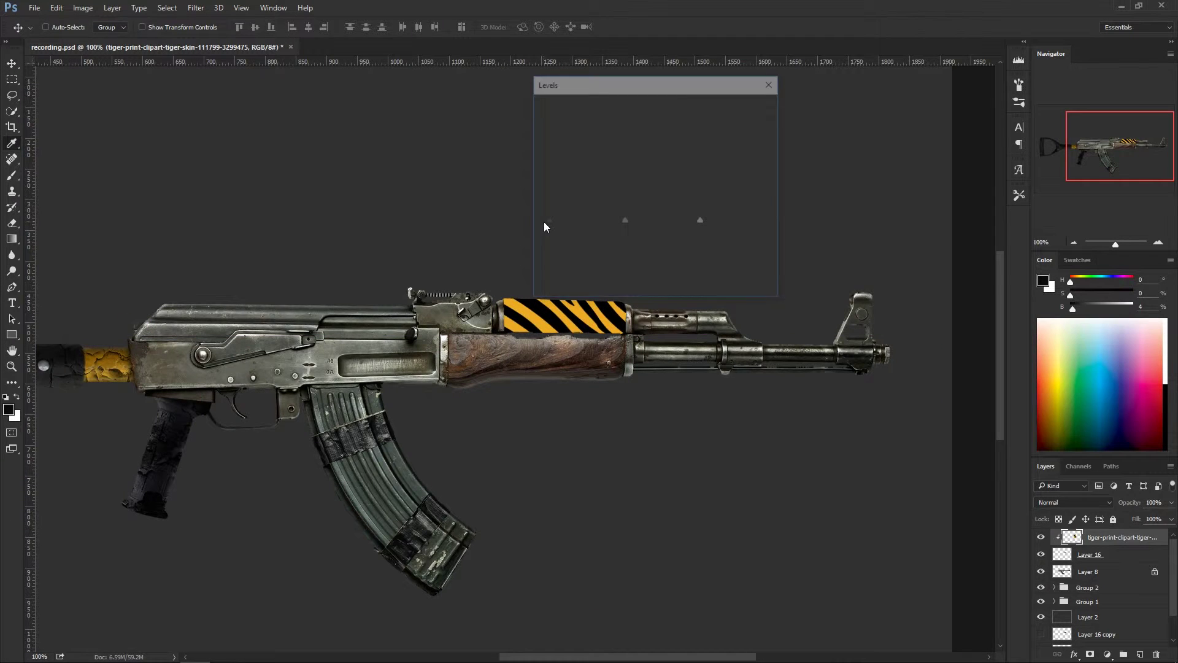
pyautogui.moveTo(640, 84); pyautogui.dragTo(744, 88)
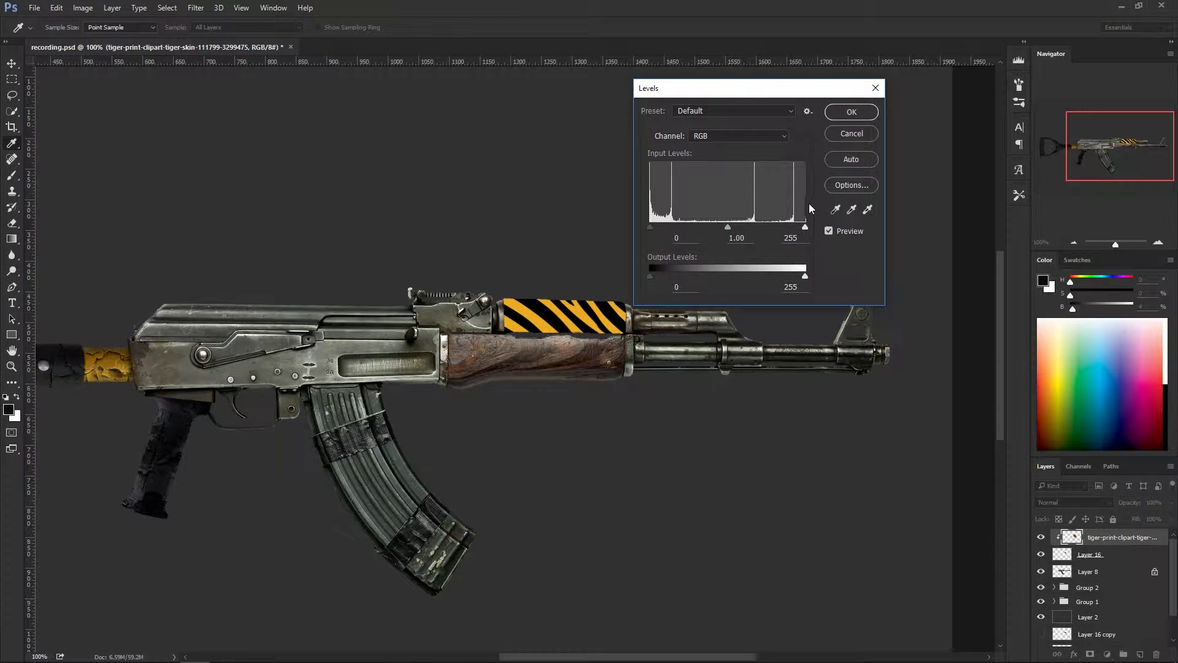
pyautogui.moveTo(805, 276); pyautogui.dragTo(774, 279)
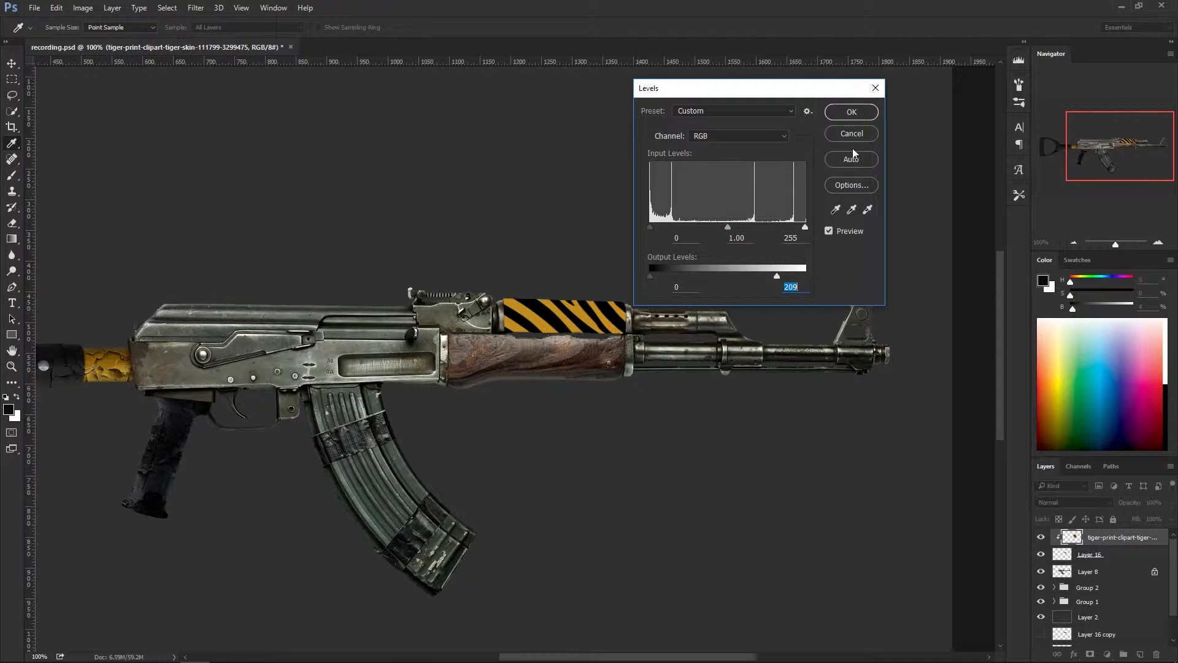
pyautogui.click(849, 113)
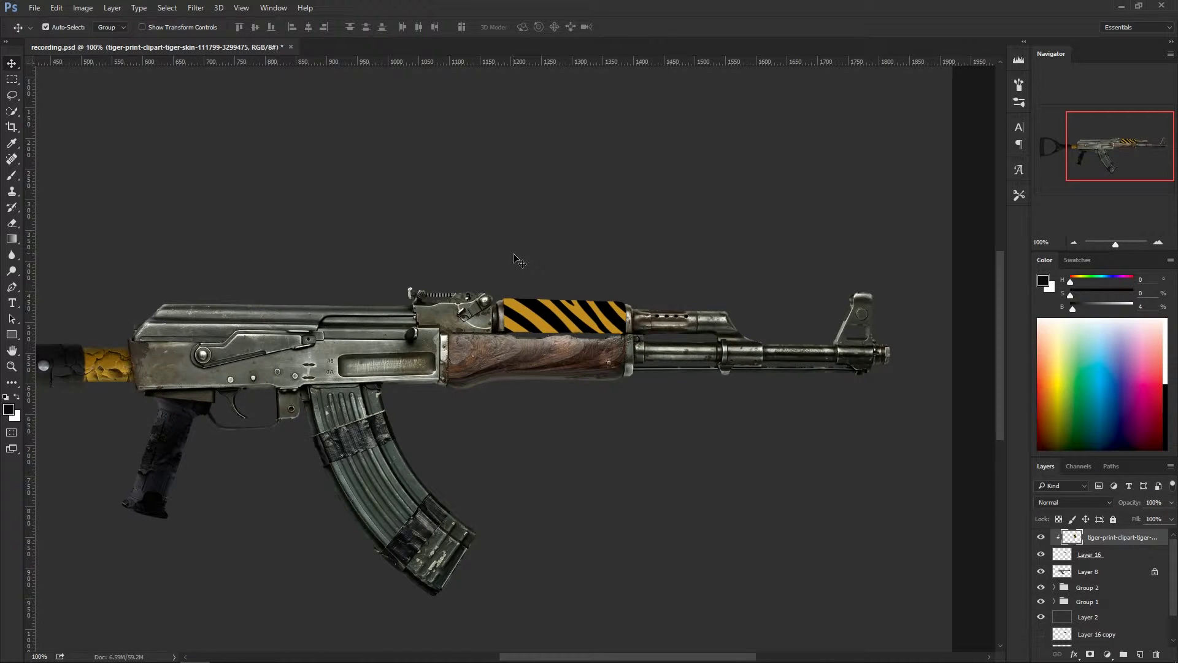
# Step: Compare the upper handguard with and without the tiger print by toggling that layer's visibility
pyautogui.scroll(1, 512, 350)
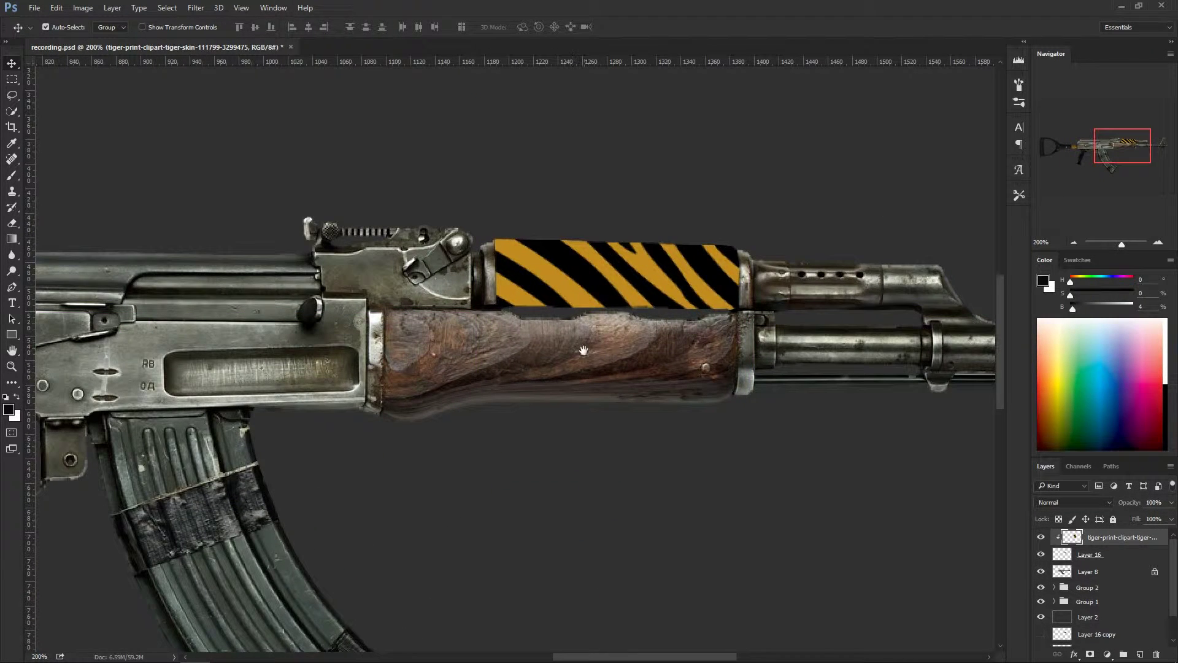
pyautogui.moveTo(583, 351); pyautogui.dragTo(501, 390)
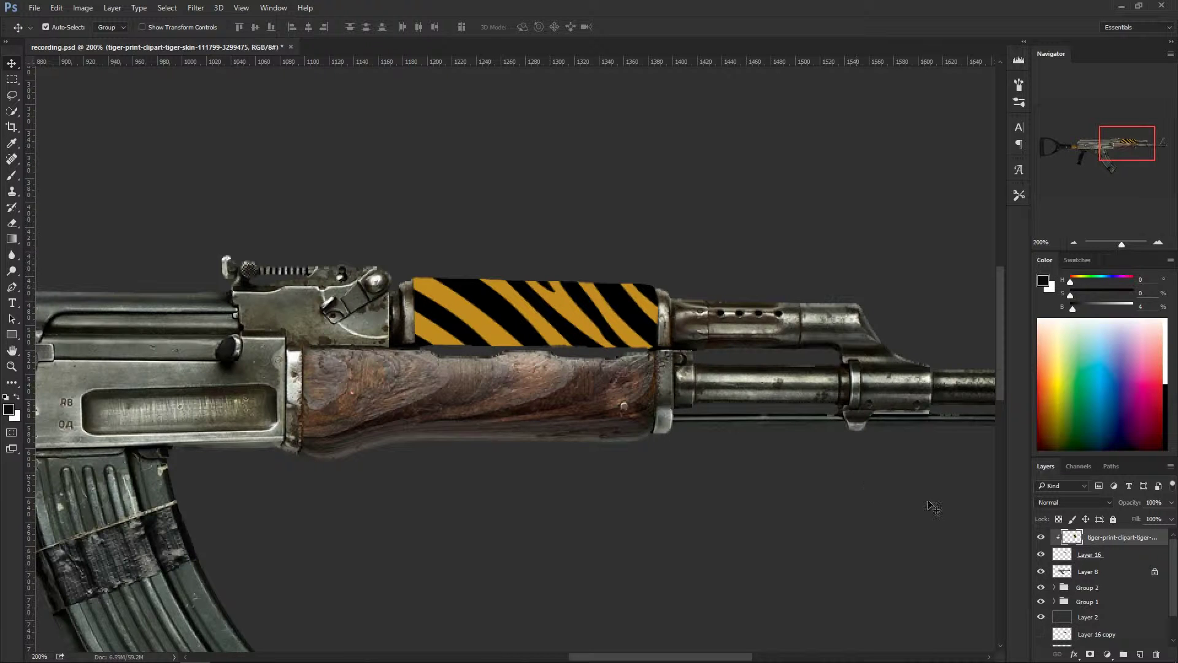
pyautogui.click(1043, 539)
pyautogui.click(1043, 539)
pyautogui.click(1043, 539)
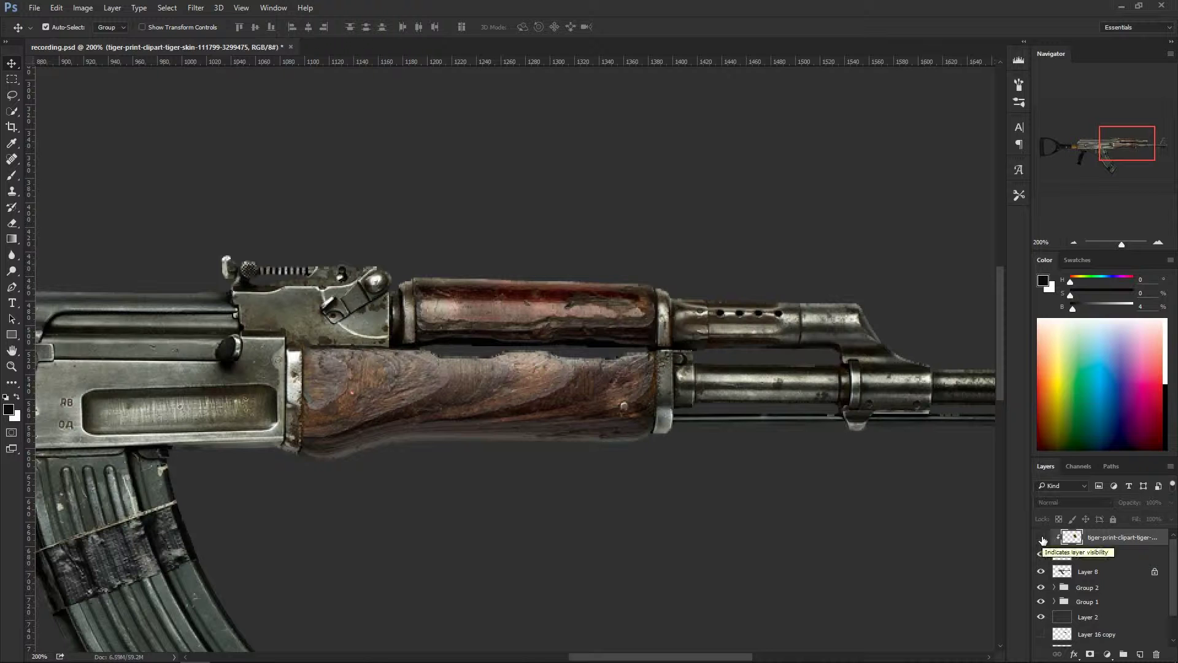
pyautogui.click(1043, 540)
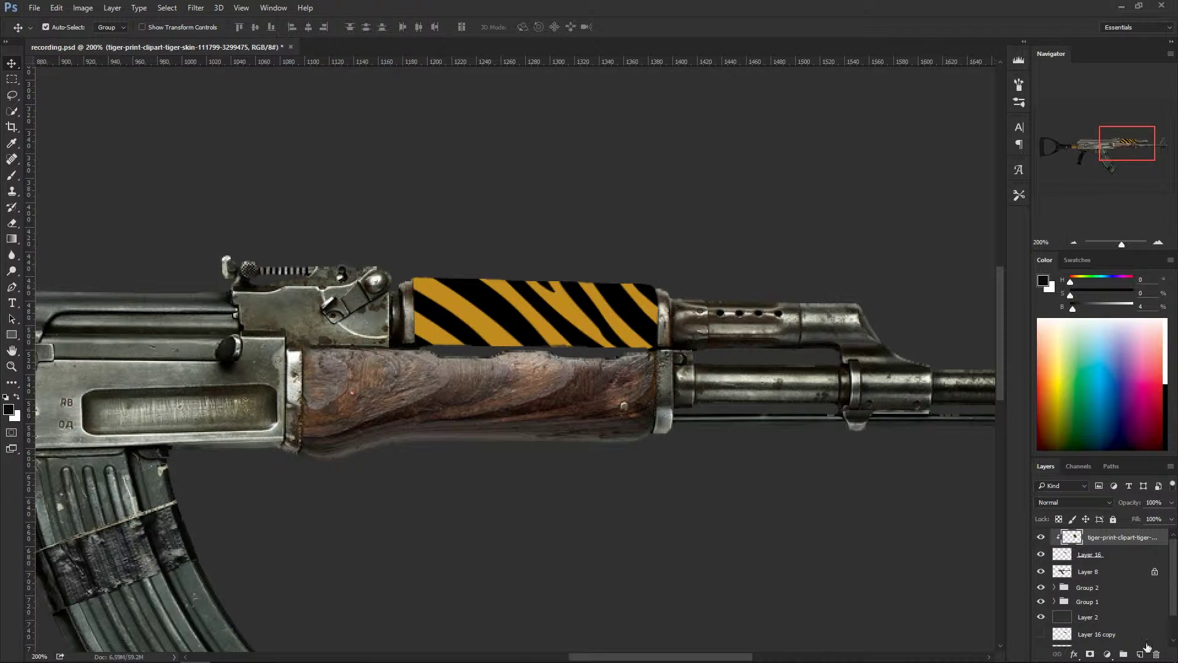
# Step: Add a new layer above the tiger print, clip it to the handguard, and choose the 300 px soft round brush
pyautogui.click(1140, 655)
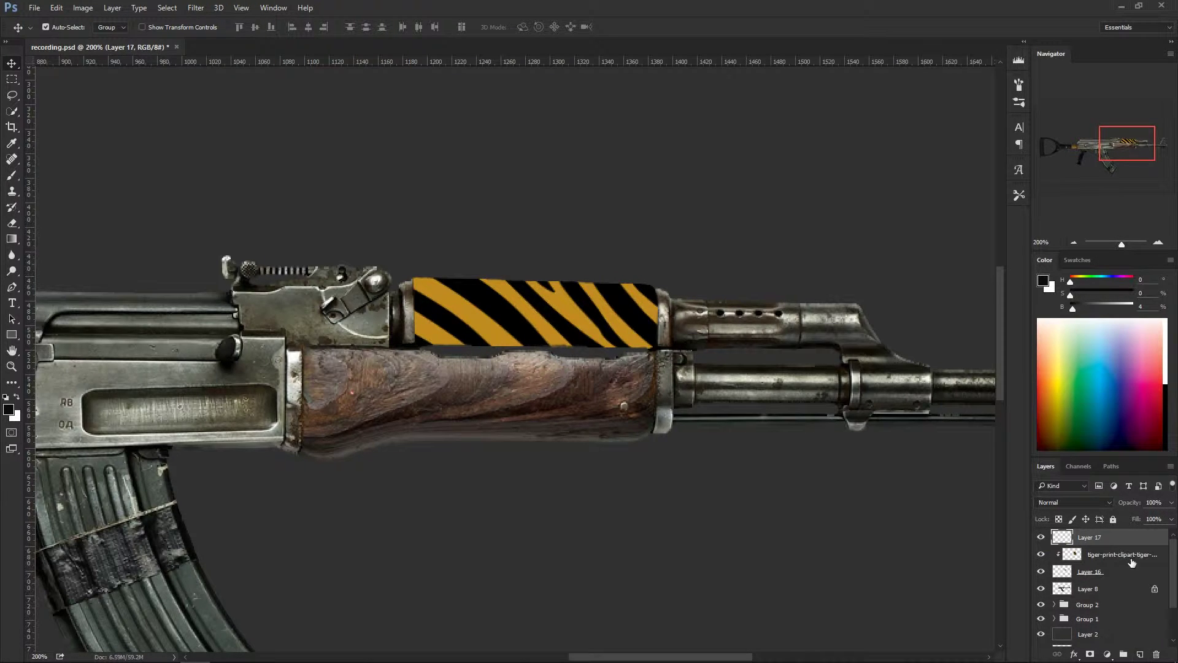
pyautogui.keyDown('alt'); pyautogui.click(1094, 544); pyautogui.keyUp('alt')
pyautogui.press('b')
pyautogui.rightClick(569, 312)
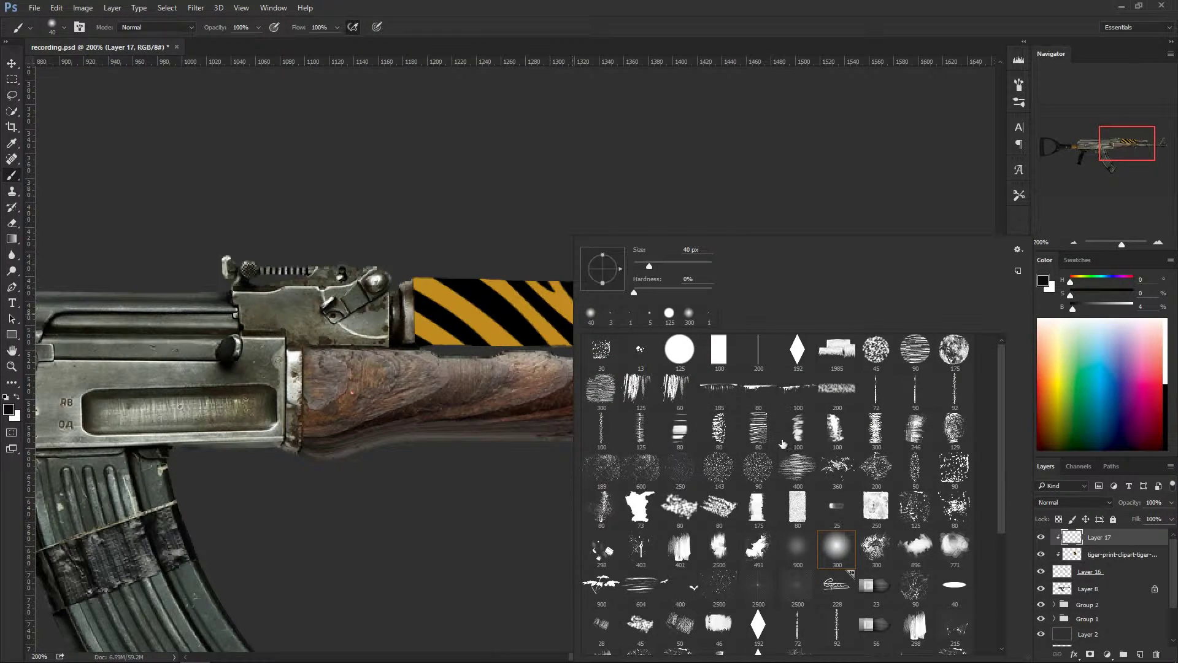
pyautogui.click(857, 552)
# Step: Shade the handguard's two short ends with soft black strokes on Layer 17, using a much smaller brush than 300 px
pyautogui.click(341, 303)
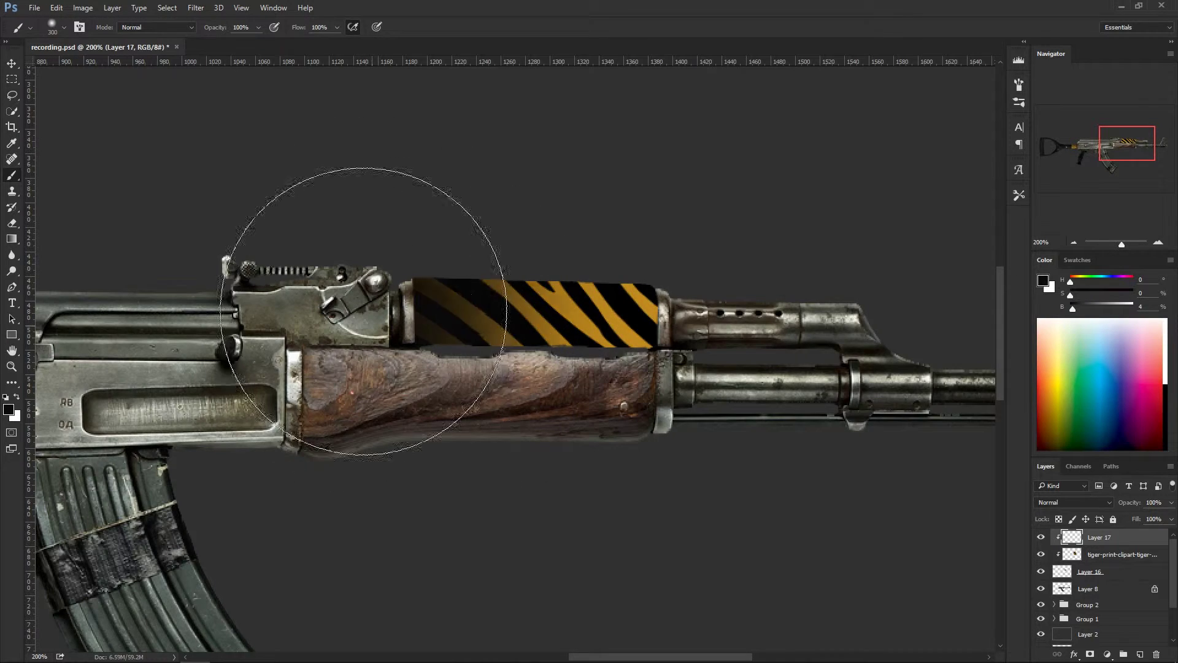
pyautogui.hotkey('ctrl', 'z')
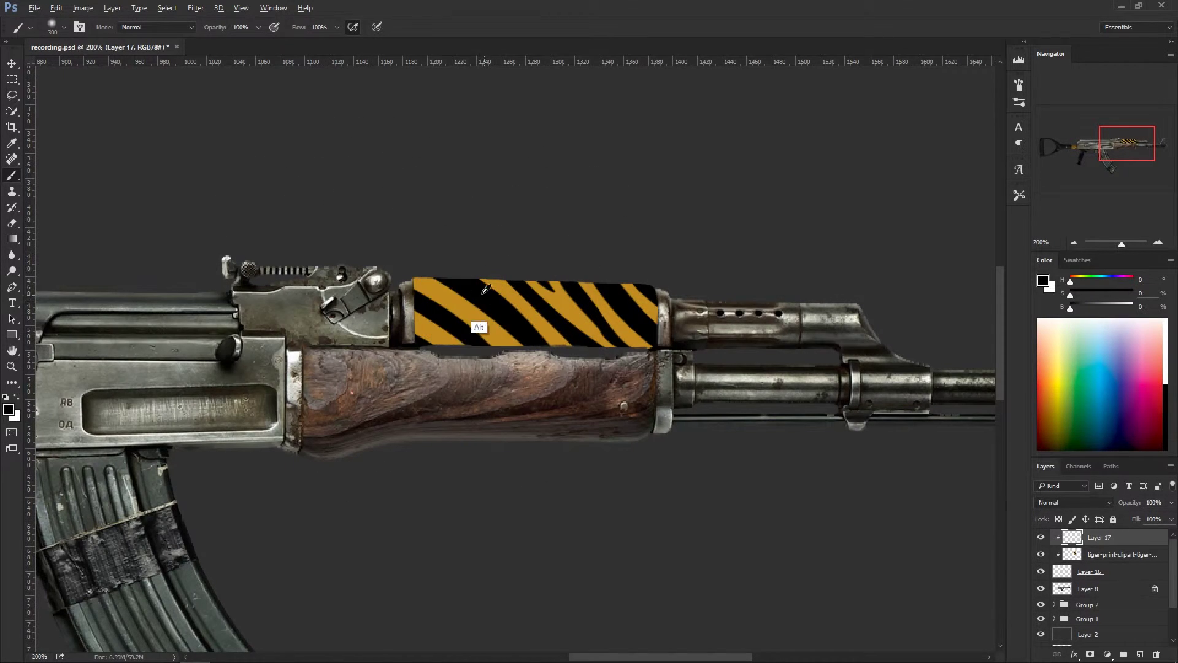
pyautogui.press('[')
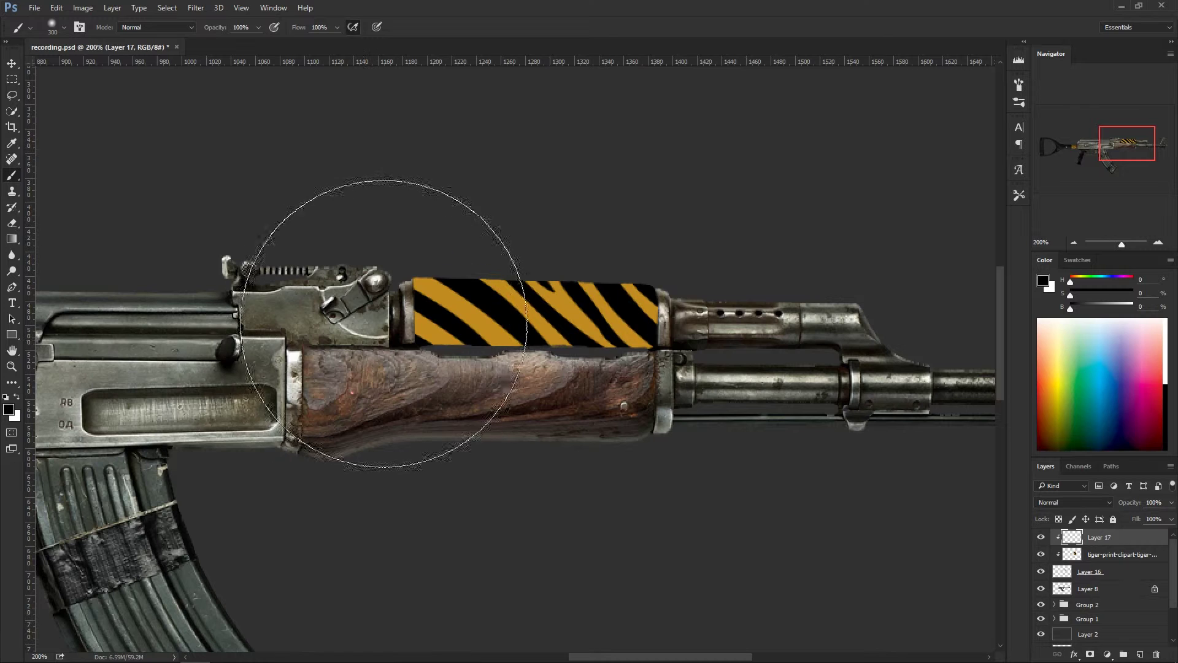
pyautogui.press('[')
pyautogui.press('[')
pyautogui.press('[')
pyautogui.press('[')
pyautogui.press('[')
pyautogui.press('[')
pyautogui.press('[')
pyautogui.press('[')
pyautogui.press('[')
pyautogui.press('[')
pyautogui.press('[')
pyautogui.press('[')
pyautogui.press('[')
pyautogui.press('[')
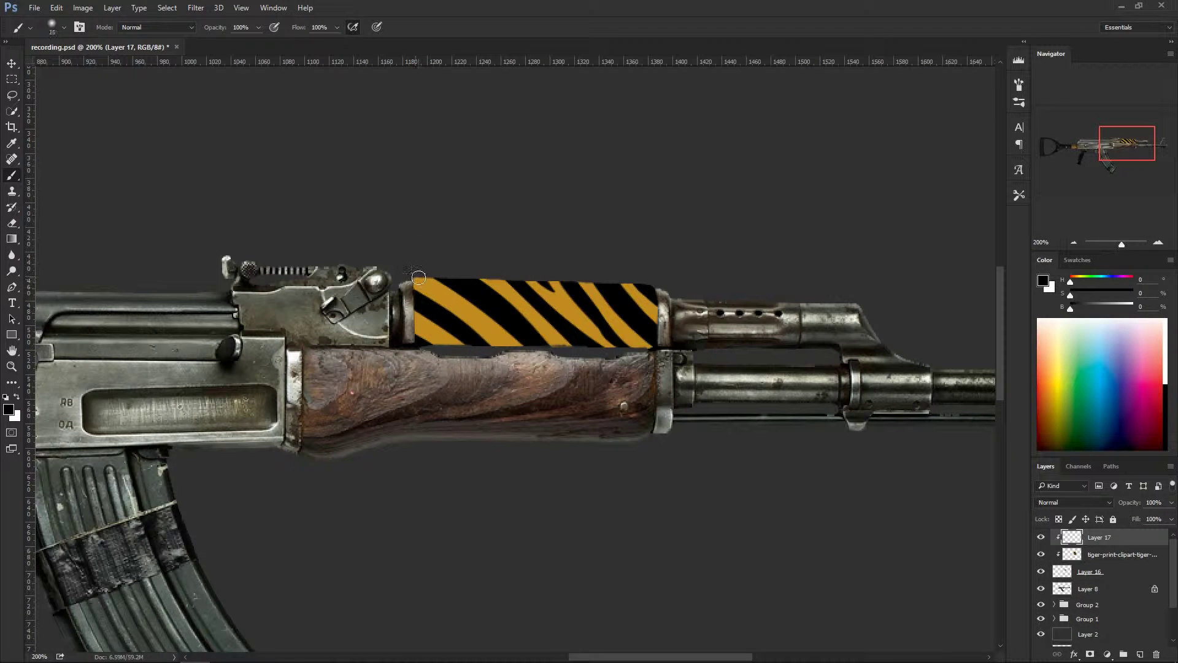
pyautogui.hotkey('ctrl', '+')
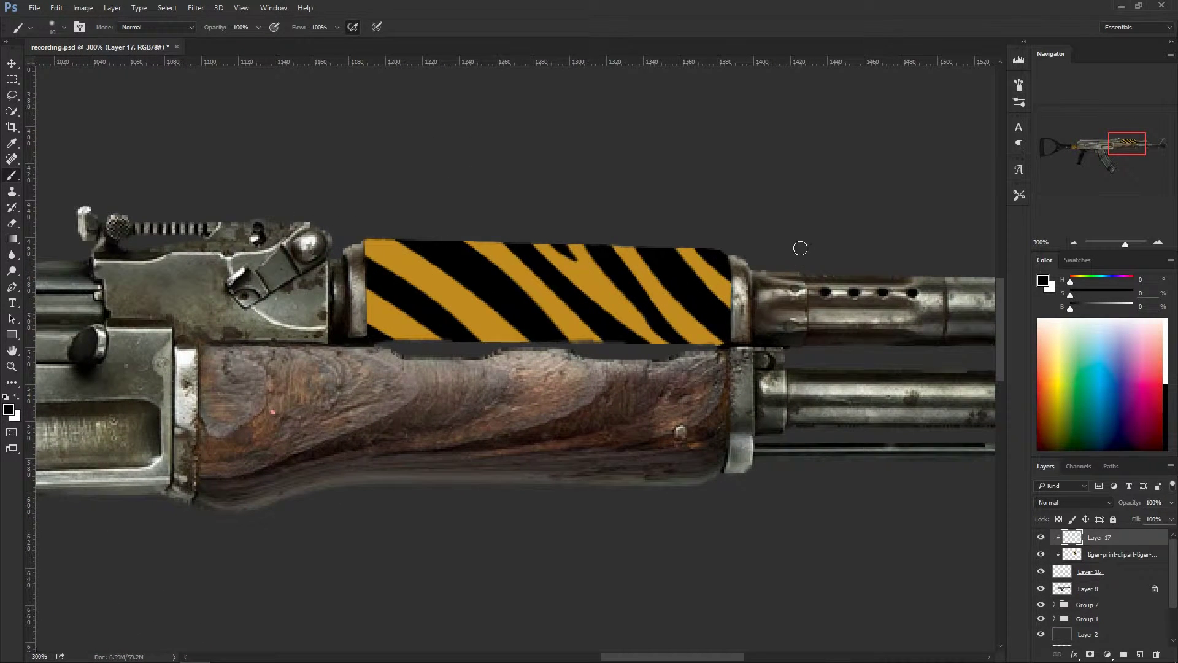
pyautogui.moveTo(728, 246)
pyautogui.mouseDown()
pyautogui.moveTo(746, 314)
pyautogui.moveTo(733, 245)
pyautogui.moveTo(734, 344)
pyautogui.mouseUp()
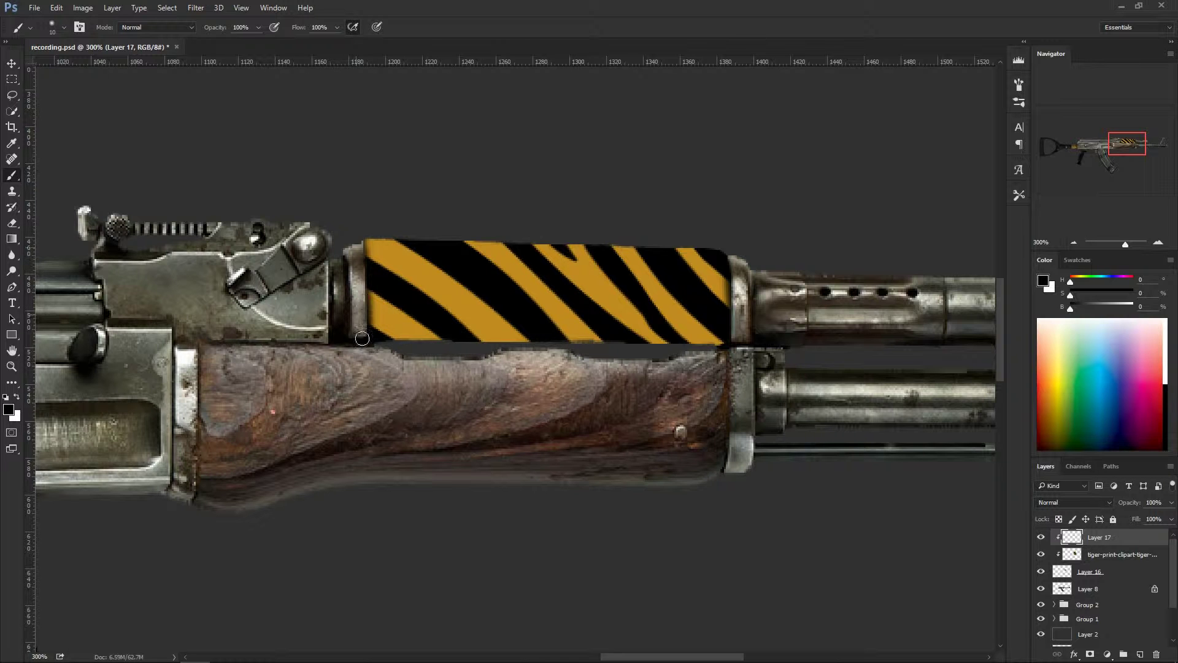
pyautogui.scroll(-6, 508, 395)
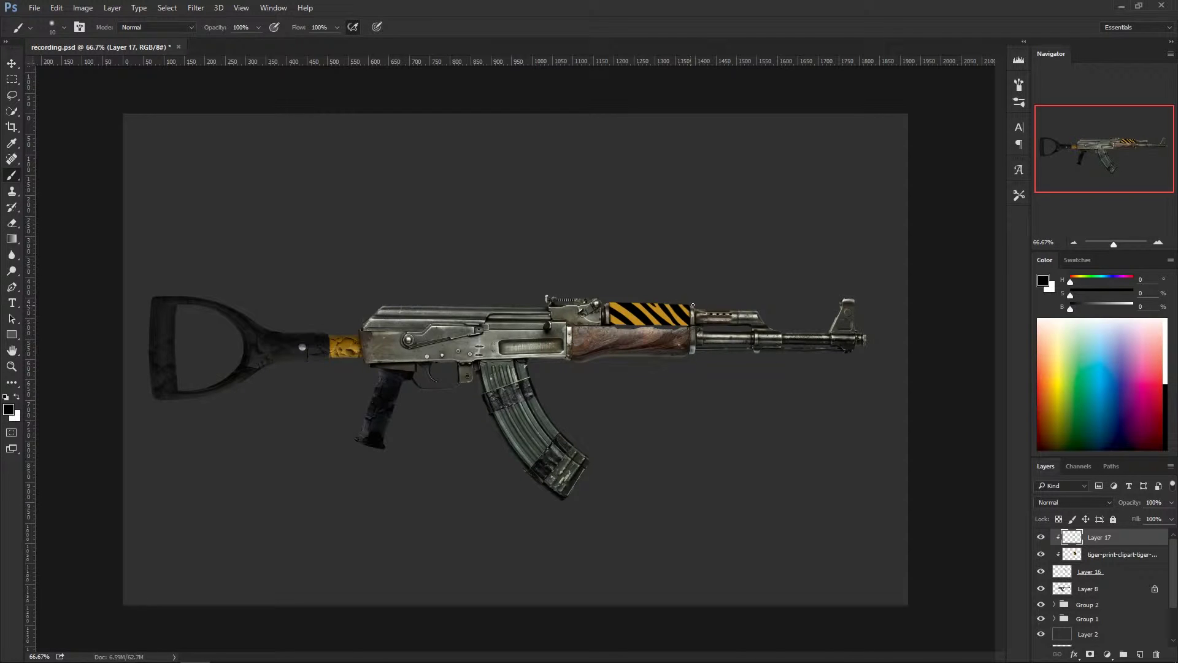
# Step: Shade the upper handguard's top edge with a straight soft black stroke using a 50 px brush
pyautogui.scroll(5, 722, 361)
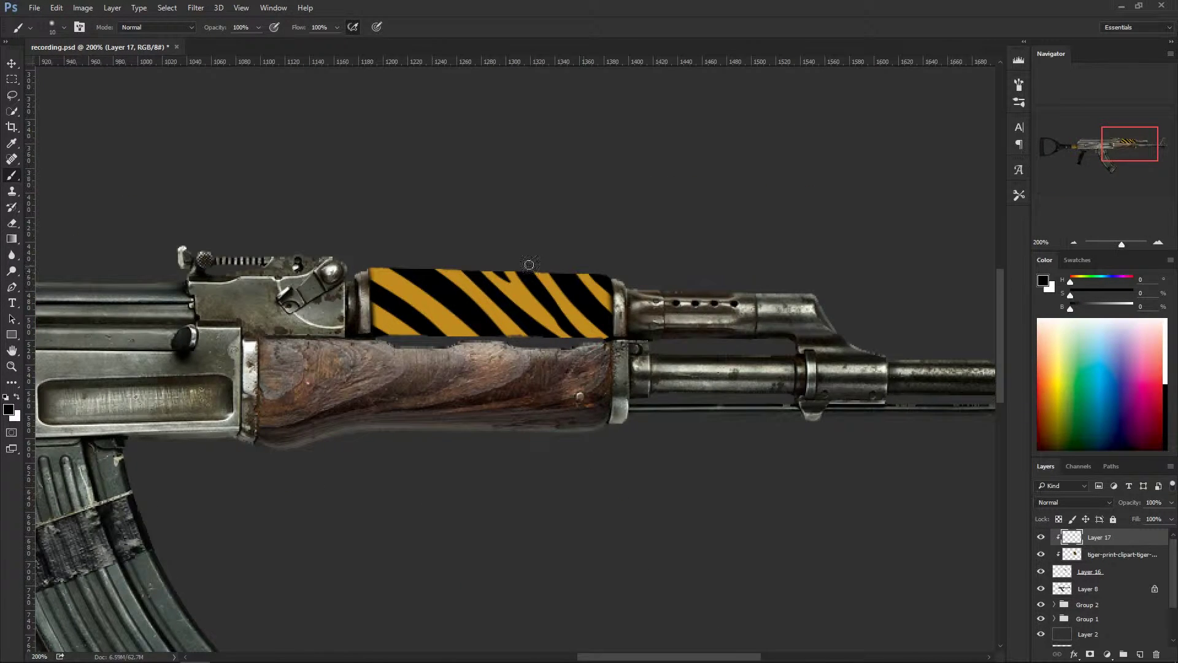
pyautogui.press(']')
pyautogui.press(']')
pyautogui.press(']')
pyautogui.press(']')
pyautogui.press(']')
pyautogui.press('shift')
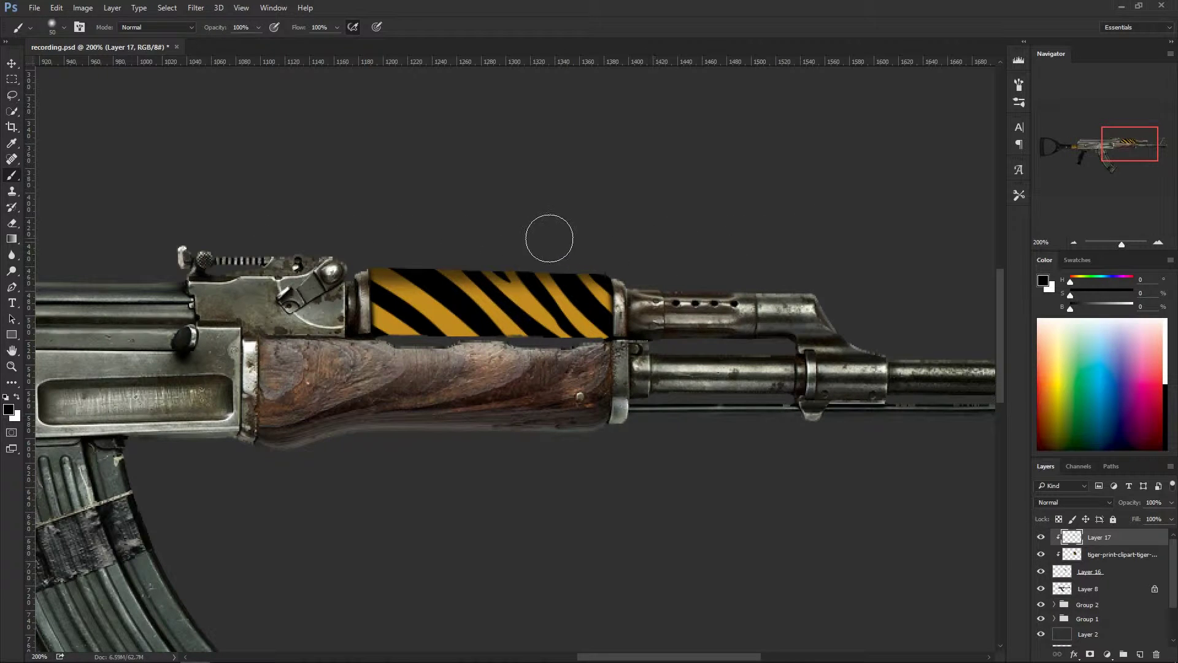
# Step: Deepen the handguard's top shading with a 90 px brush and darken its bottom edge with a 50 px brush
pyautogui.press(']')
pyautogui.press(']')
pyautogui.press(']')
pyautogui.press(']')
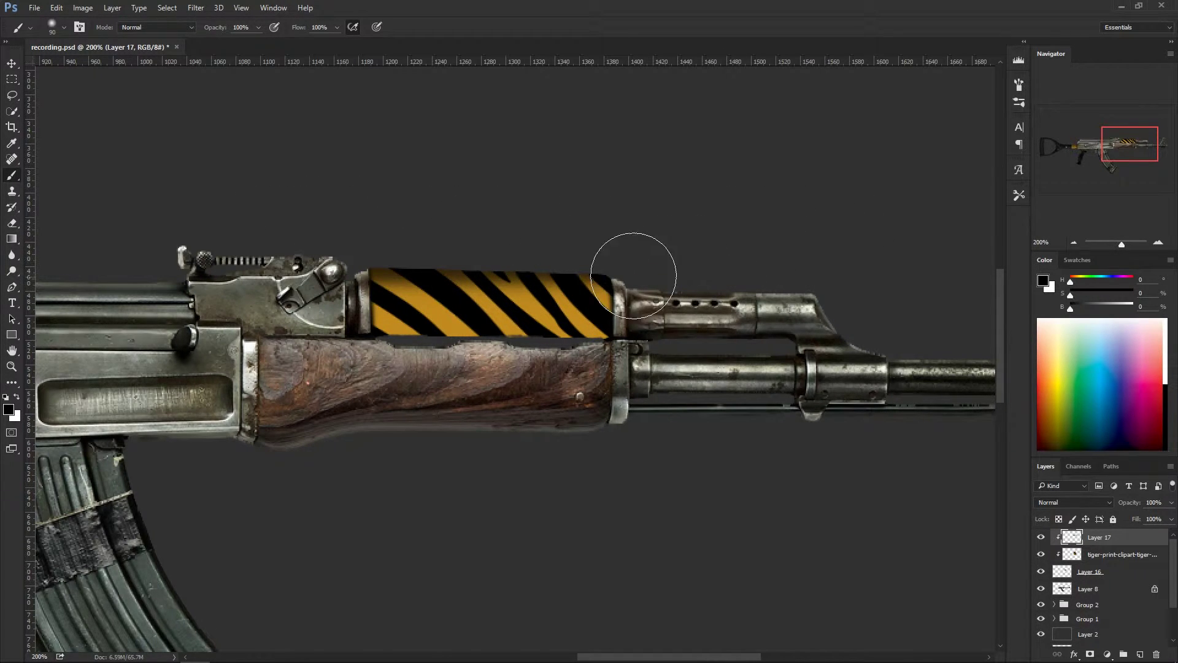
pyautogui.press('[')
pyautogui.press('[')
pyautogui.press('[')
pyautogui.press('[')
pyautogui.press('shift')
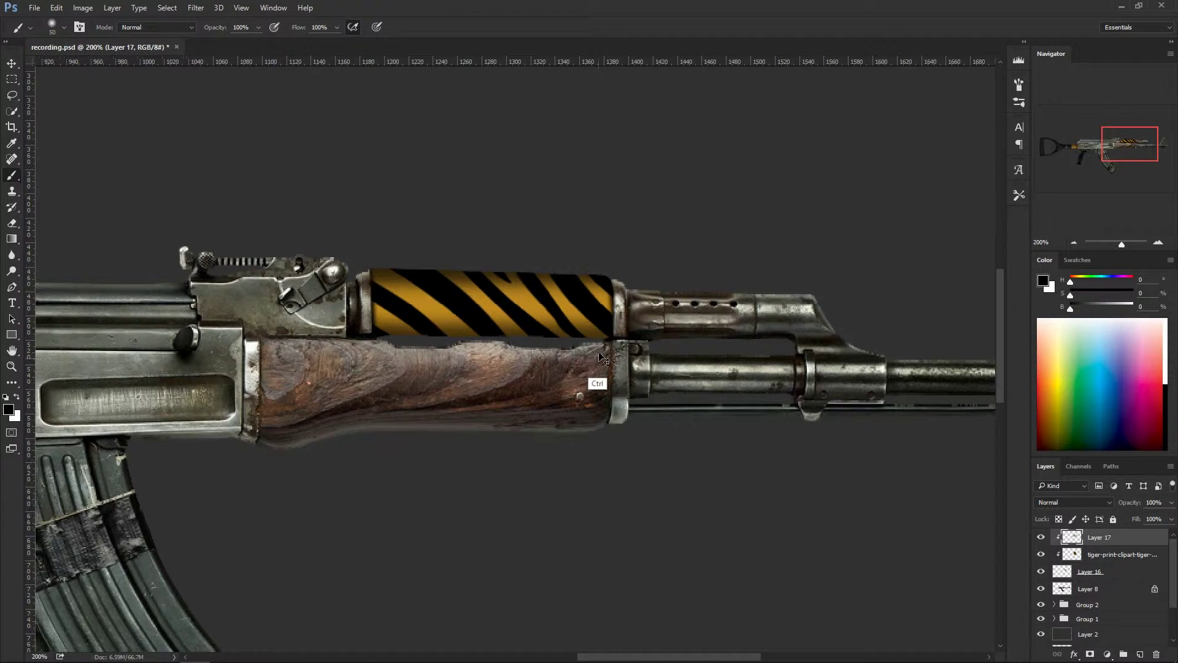
pyautogui.hotkey('ctrl', '-')
pyautogui.hotkey('ctrl', '-')
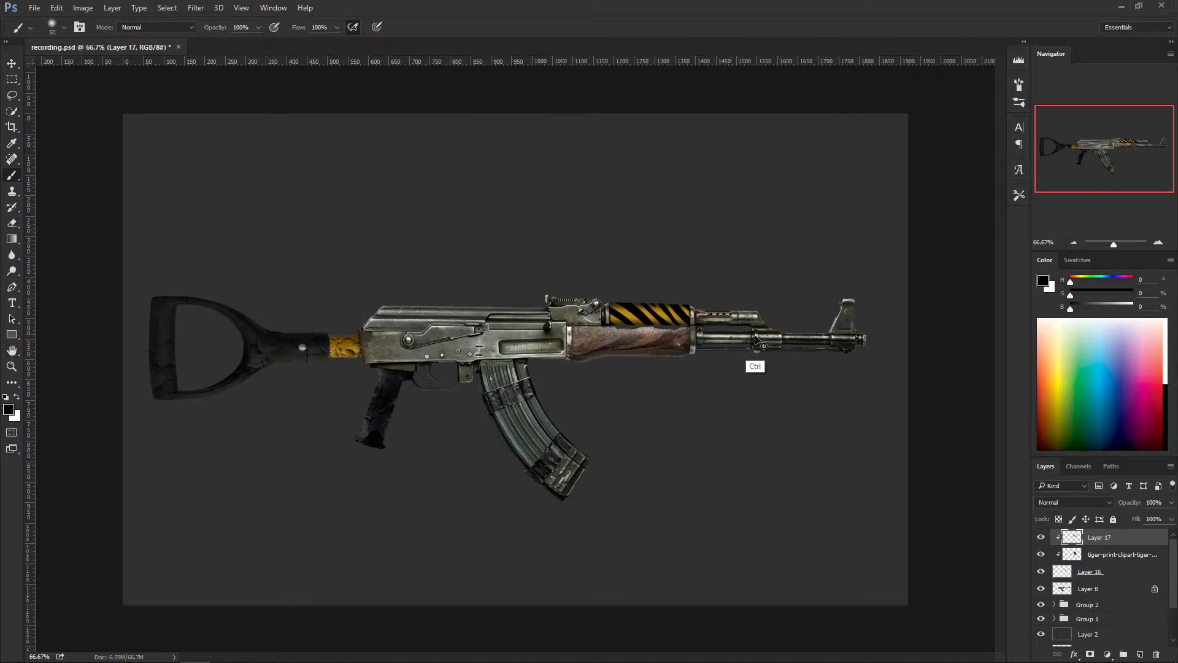
# Step: Hide Layer 17 and the tiger print layer to expose the original wooden upper handguard
pyautogui.hotkey('ctrl', '+')
pyautogui.hotkey('ctrl', '+')
pyautogui.hotkey('ctrl', '+')
pyautogui.moveTo(888, 300); pyautogui.dragTo(311, 369)
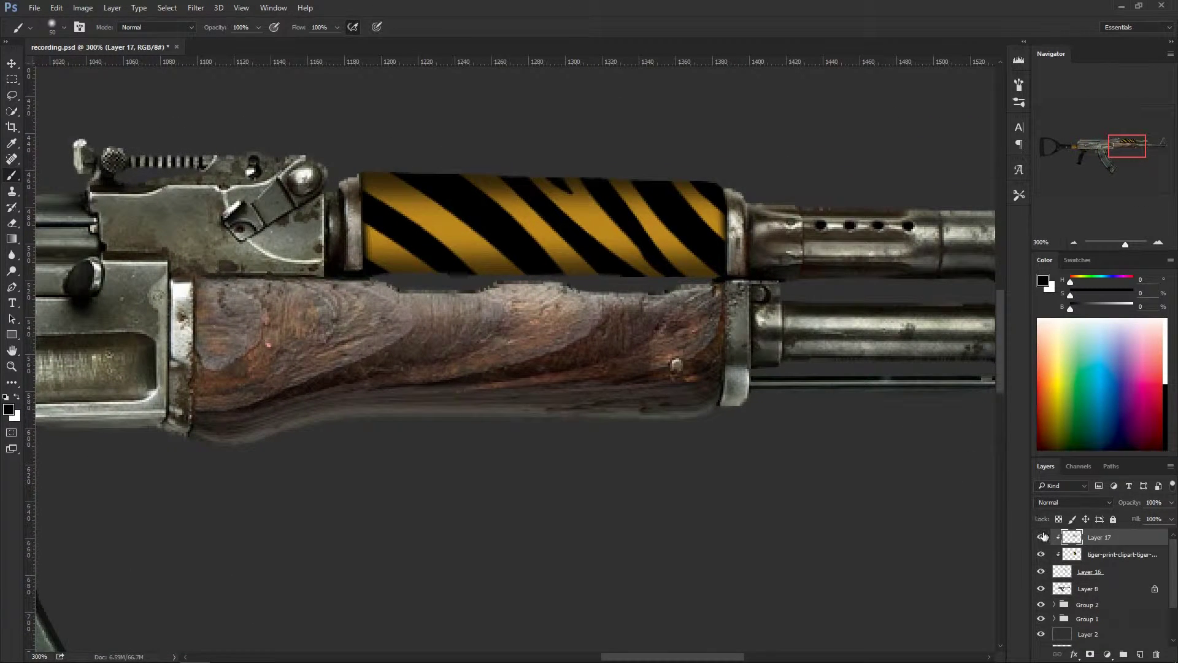
pyautogui.click(1041, 538)
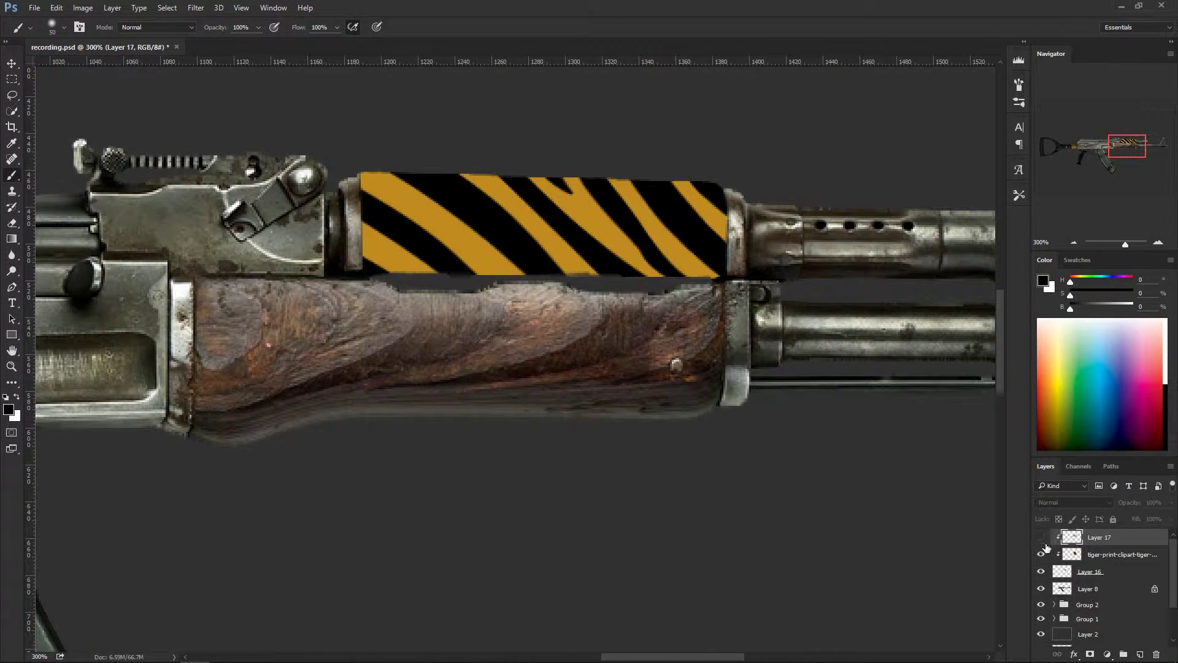
pyautogui.click(1041, 555)
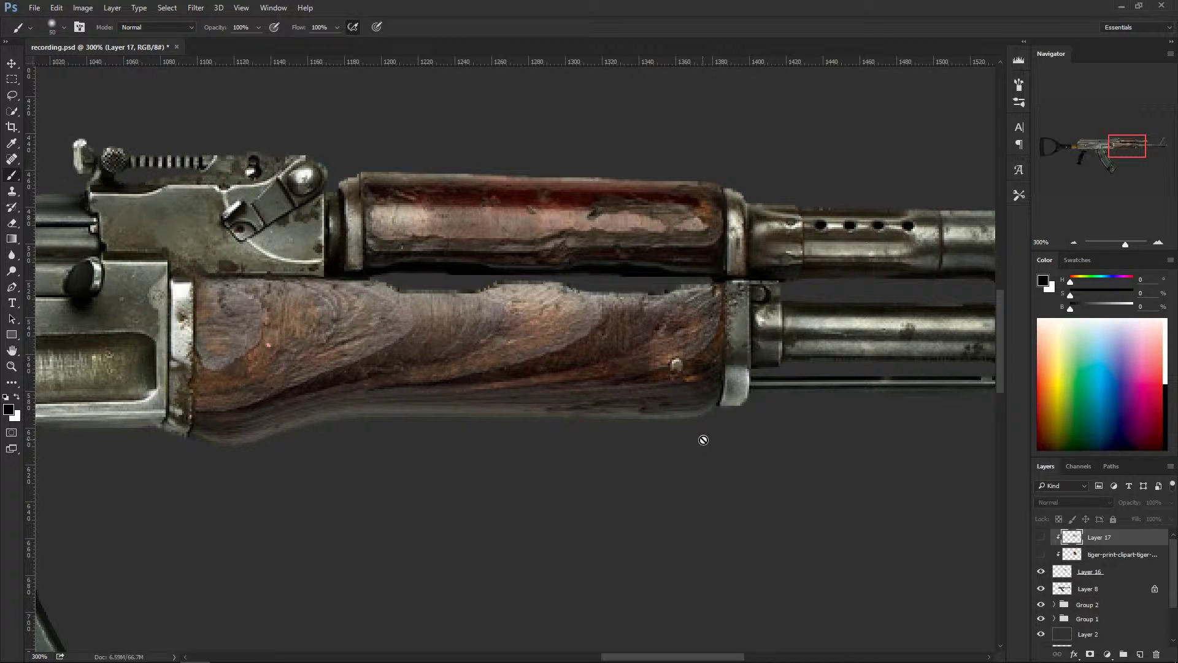
# Step: On Layer 16, lasso the dark wavy strip along the underside of the wooden upper handguard
pyautogui.hotkey('ctrl', '+')
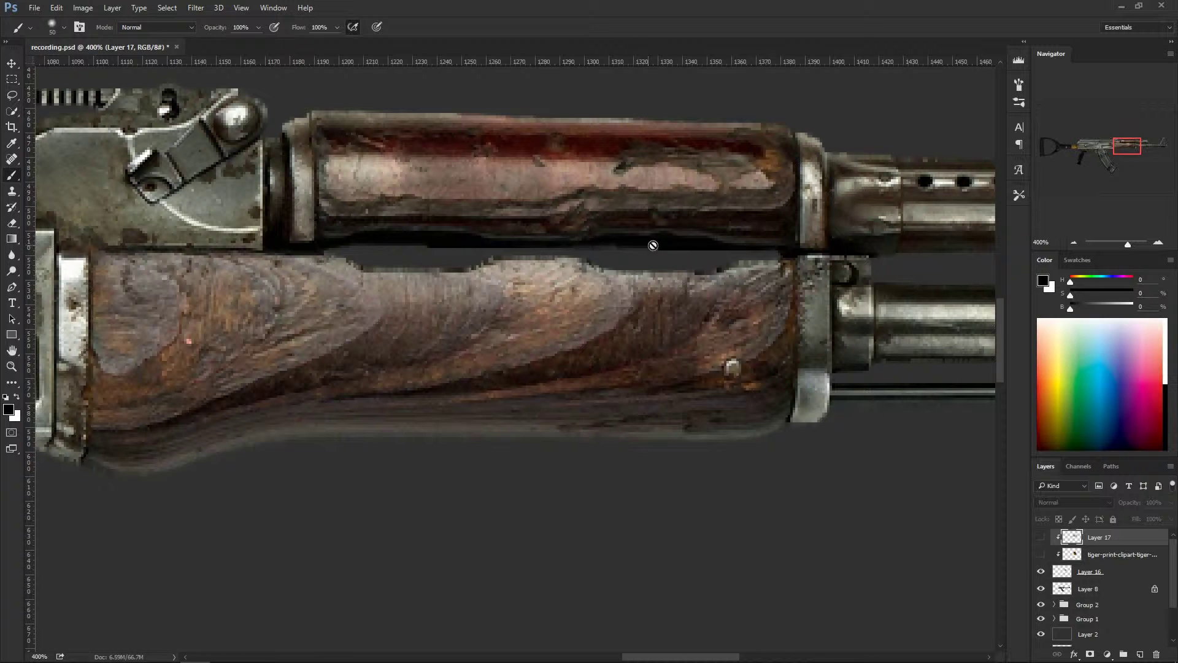
pyautogui.click(1067, 578)
pyautogui.press('l')
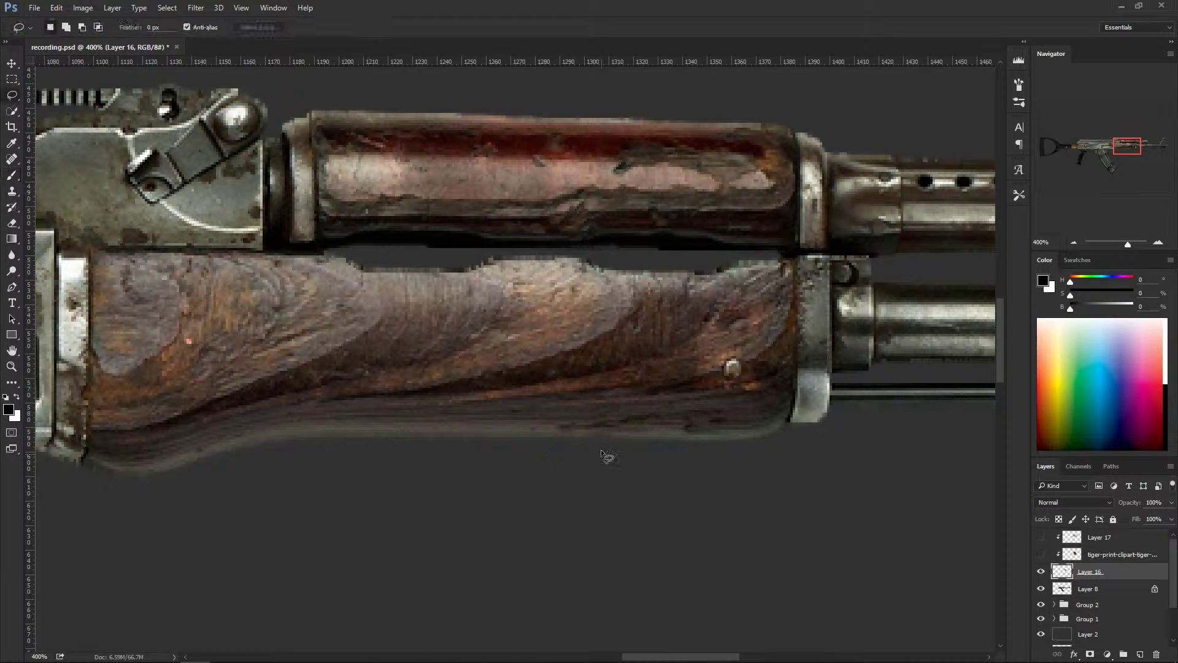
pyautogui.moveTo(733, 257)
pyautogui.mouseDown()
pyautogui.moveTo(702, 263)
pyautogui.moveTo(735, 265)
pyautogui.mouseUp()
pyautogui.keyDown('alt'); pyautogui.click(748, 255); pyautogui.keyUp('alt')
pyautogui.keyDown('alt'); pyautogui.click(773, 253); pyautogui.keyUp('alt')
pyautogui.keyDown('alt'); pyautogui.click(787, 249); pyautogui.keyUp('alt')
pyautogui.moveTo(740, 246)
pyautogui.mouseDown()
pyautogui.moveTo(395, 230)
pyautogui.moveTo(318, 237)
pyautogui.moveTo(316, 250)
pyautogui.moveTo(706, 265)
pyautogui.mouseUp()
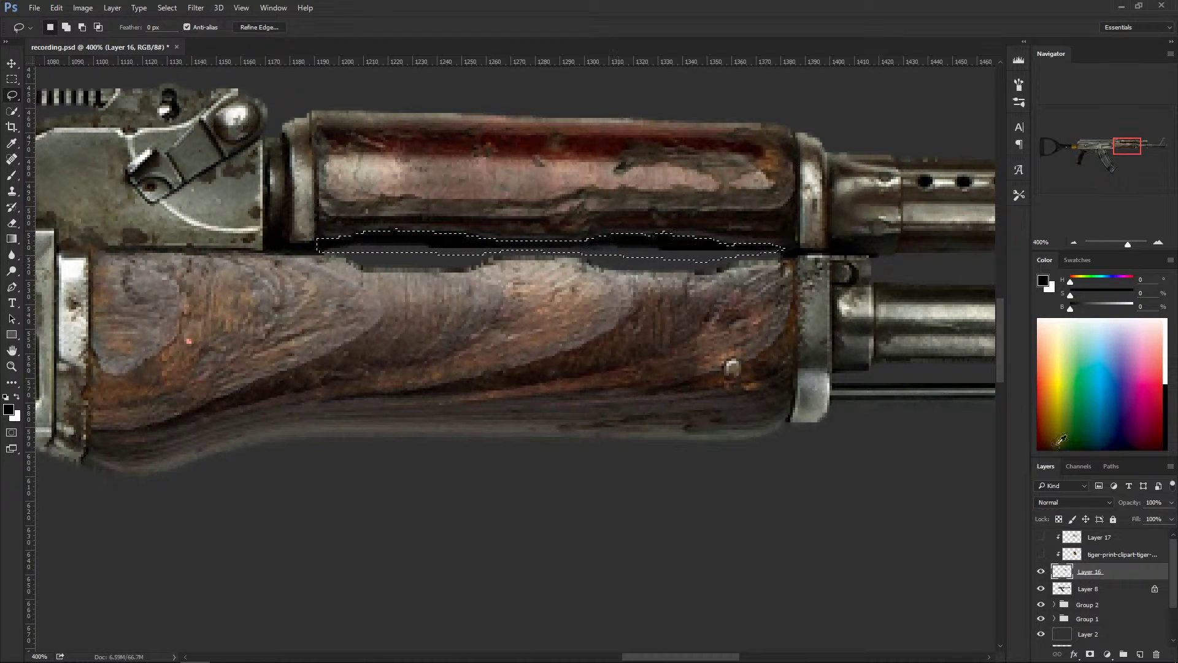
# Step: Show the tiger print and Layer 17 again, and make Layer 17 the active layer
pyautogui.click(1041, 555)
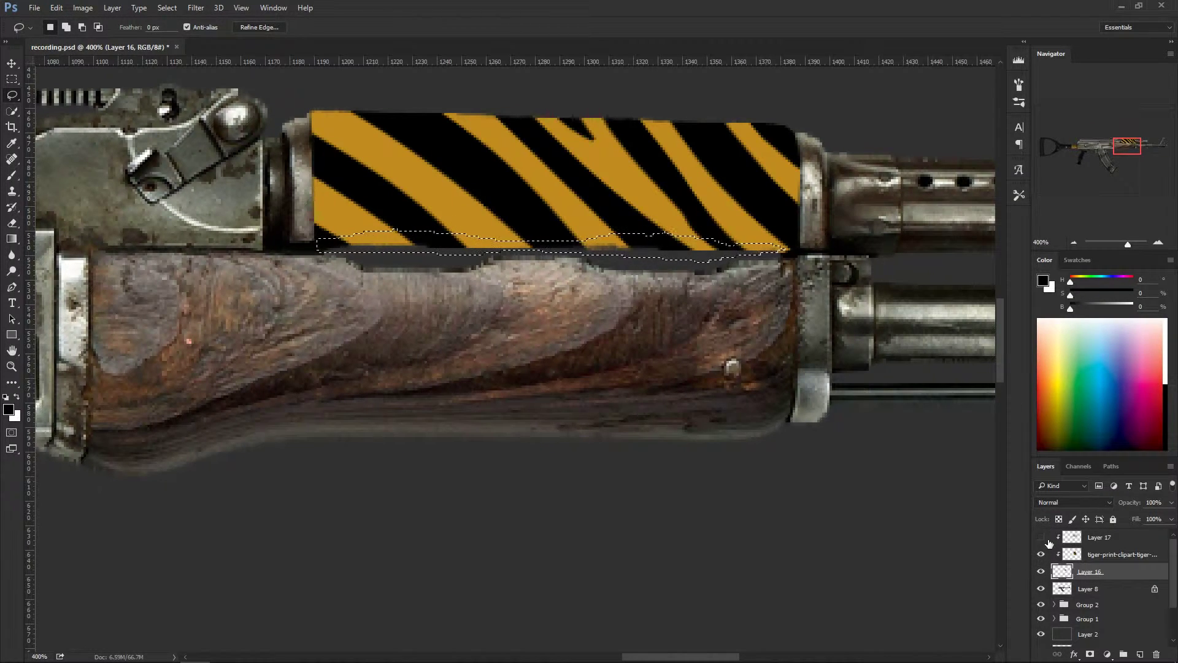
pyautogui.click(1042, 539)
pyautogui.click(1072, 538)
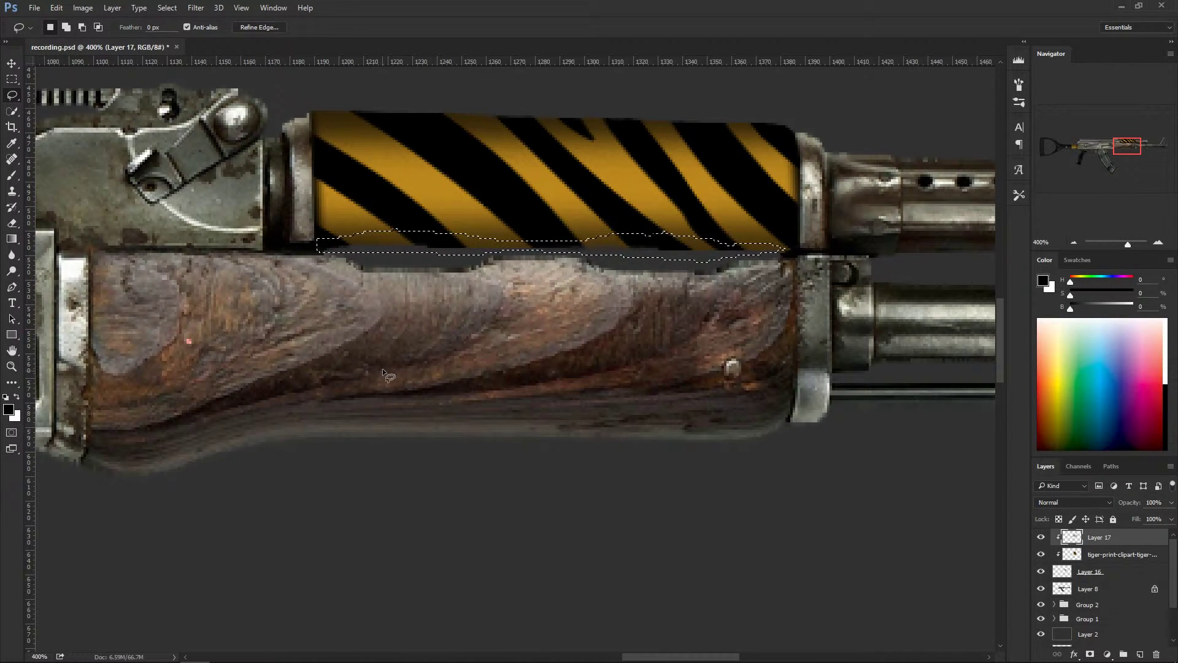
# Step: Paint the selected underside strip solid black with the 125 px hard round brush and clear the selection
pyautogui.press('b')
pyautogui.rightClick(432, 326)
pyautogui.click(546, 351)
pyautogui.moveTo(270, 270); pyautogui.dragTo(871, 263)
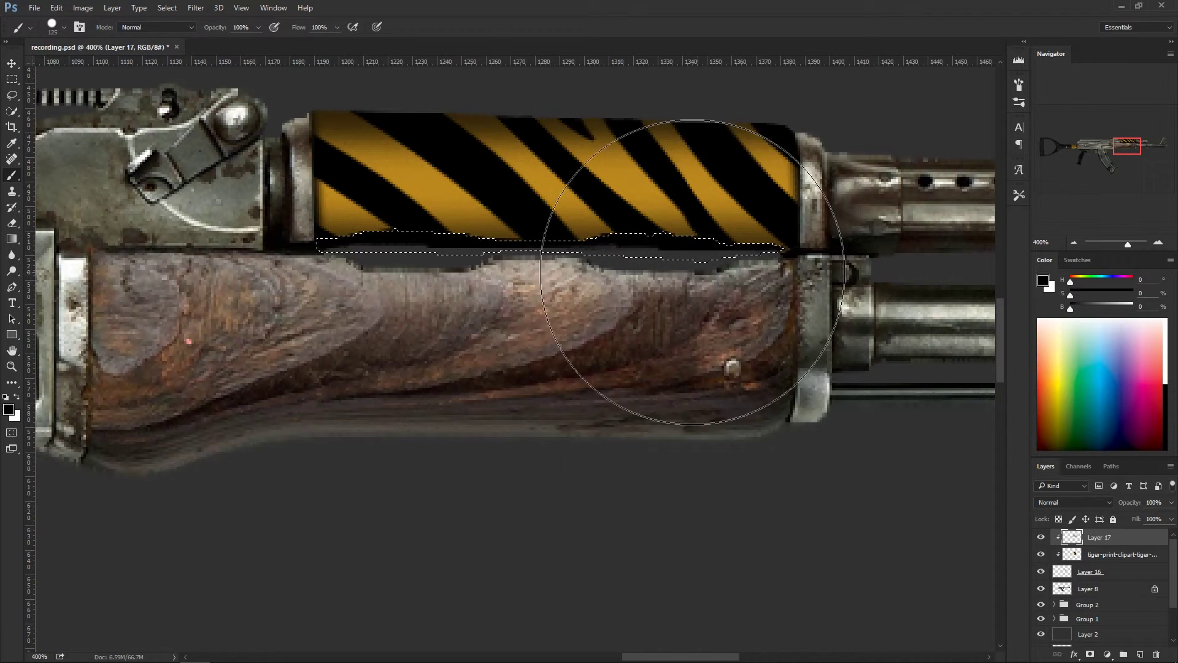
pyautogui.hotkey('ctrl', 'd')
pyautogui.press('v')
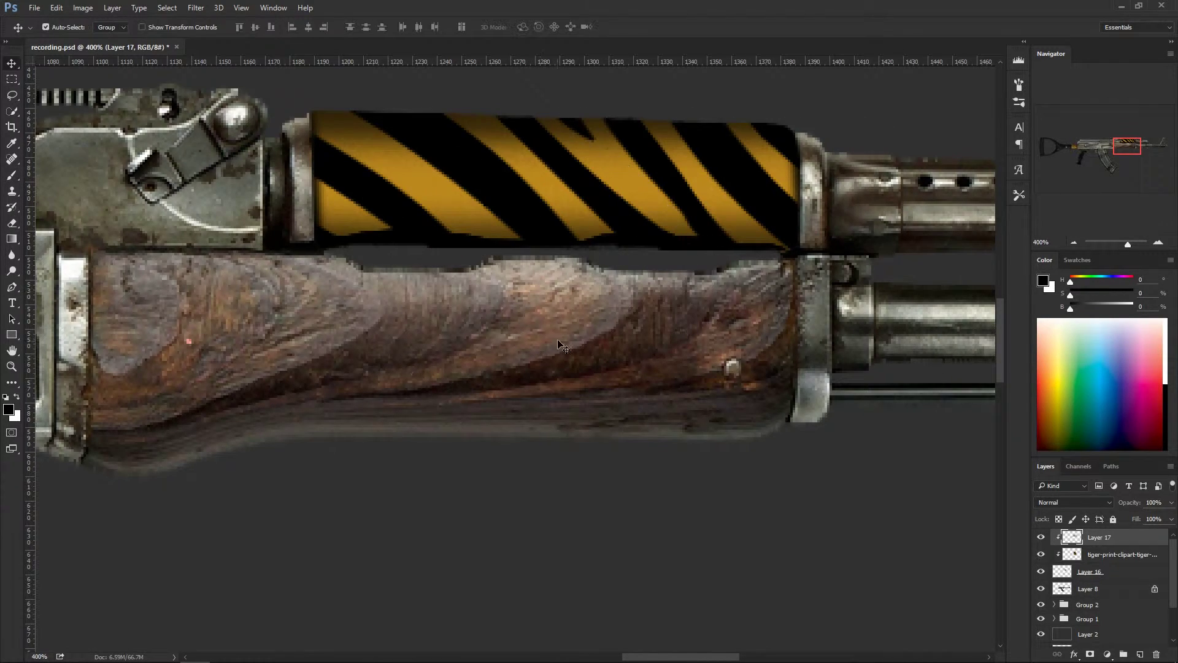
pyautogui.hotkey('ctrl', '-')
pyautogui.hotkey('ctrl', '-')
pyautogui.hotkey('ctrl', '-')
pyautogui.hotkey('ctrl', '-')
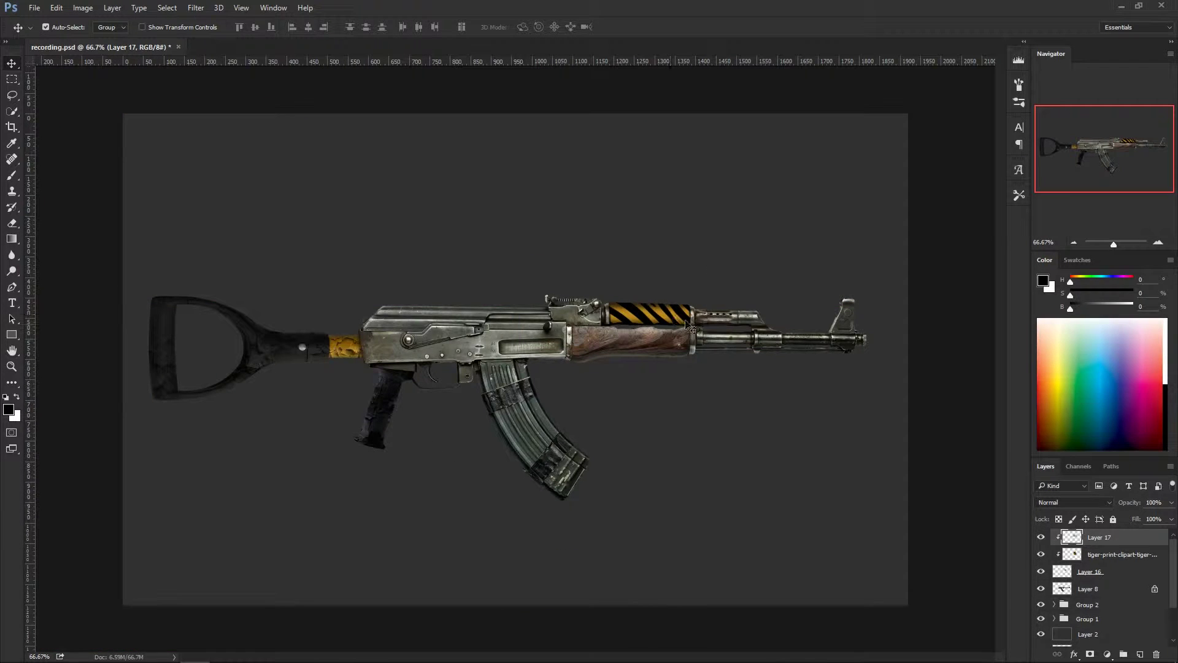
pyautogui.hotkey('ctrl', '+')
pyautogui.hotkey('ctrl', '+')
pyautogui.moveTo(898, 287); pyautogui.dragTo(397, 327)
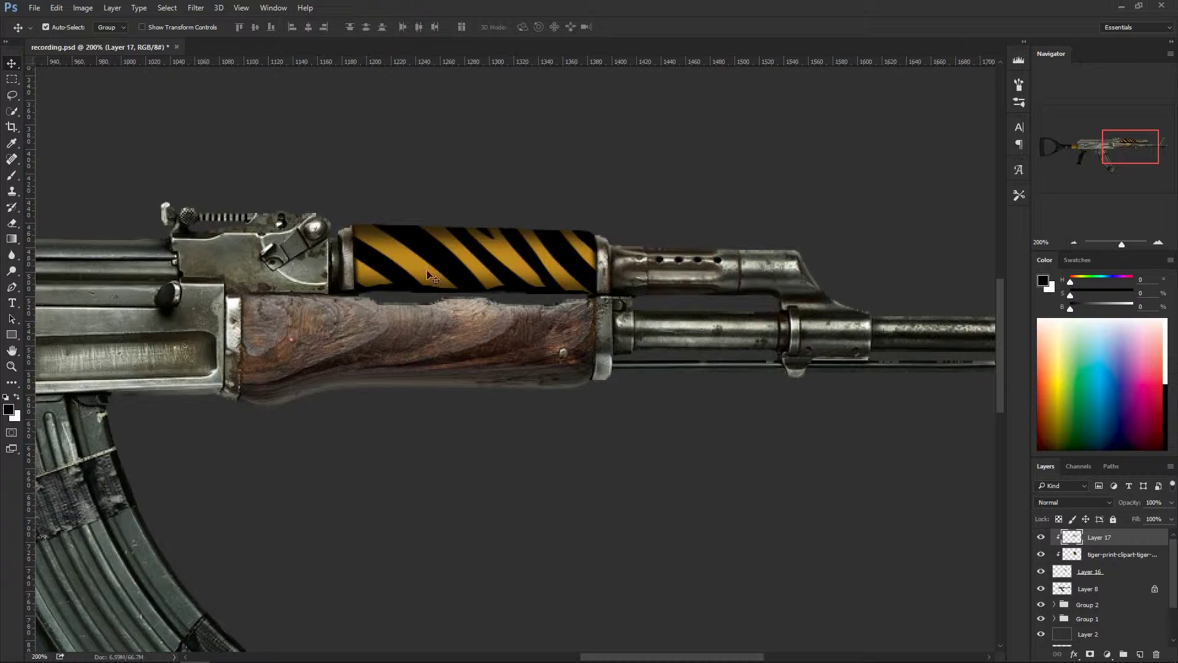
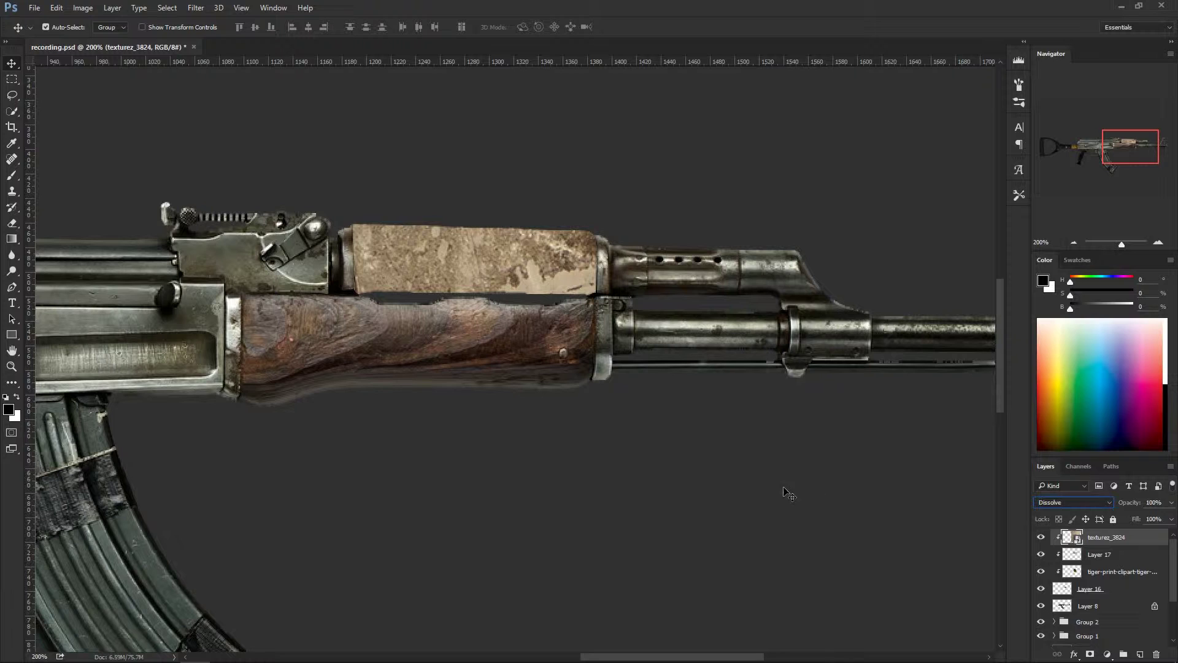
# Step: Try successive blend modes on the texturez_3824 layer, from Multiply through Darker Color and Linear Dodge (Add) to Soft Light
pyautogui.hotkey('shift', 'alt', 'm')
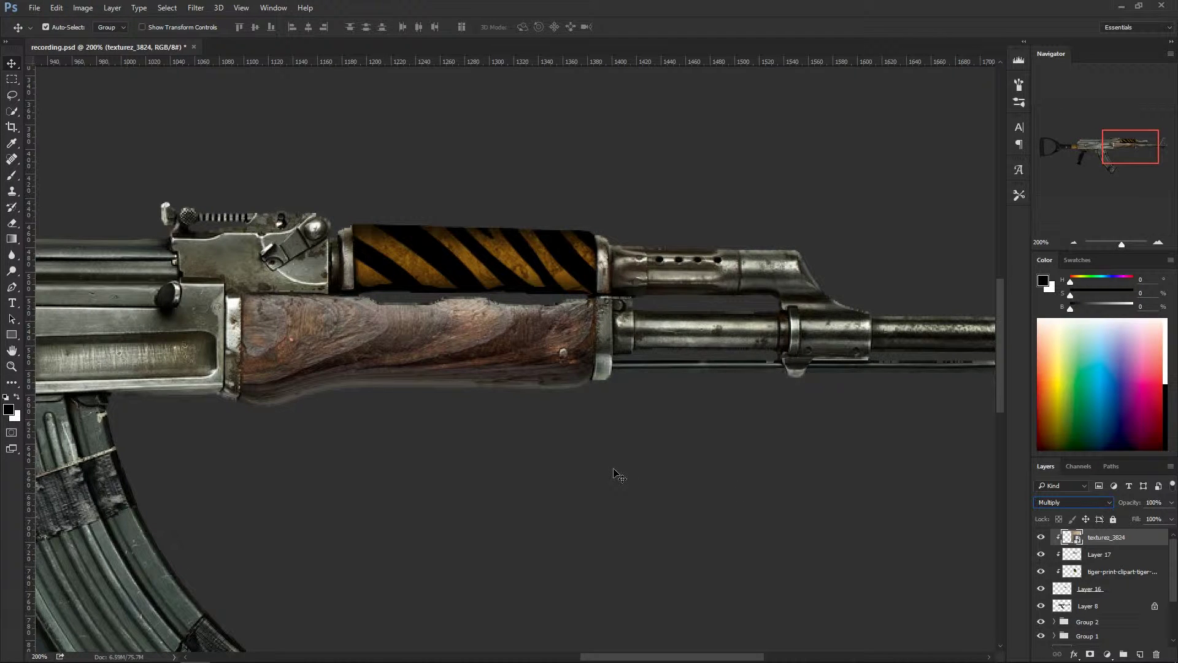
pyautogui.hotkey('shift', '+')
pyautogui.hotkey('shift', '+')
pyautogui.hotkey('shift', '+')
pyautogui.hotkey('shift', '+')
pyautogui.hotkey('shift', '+')
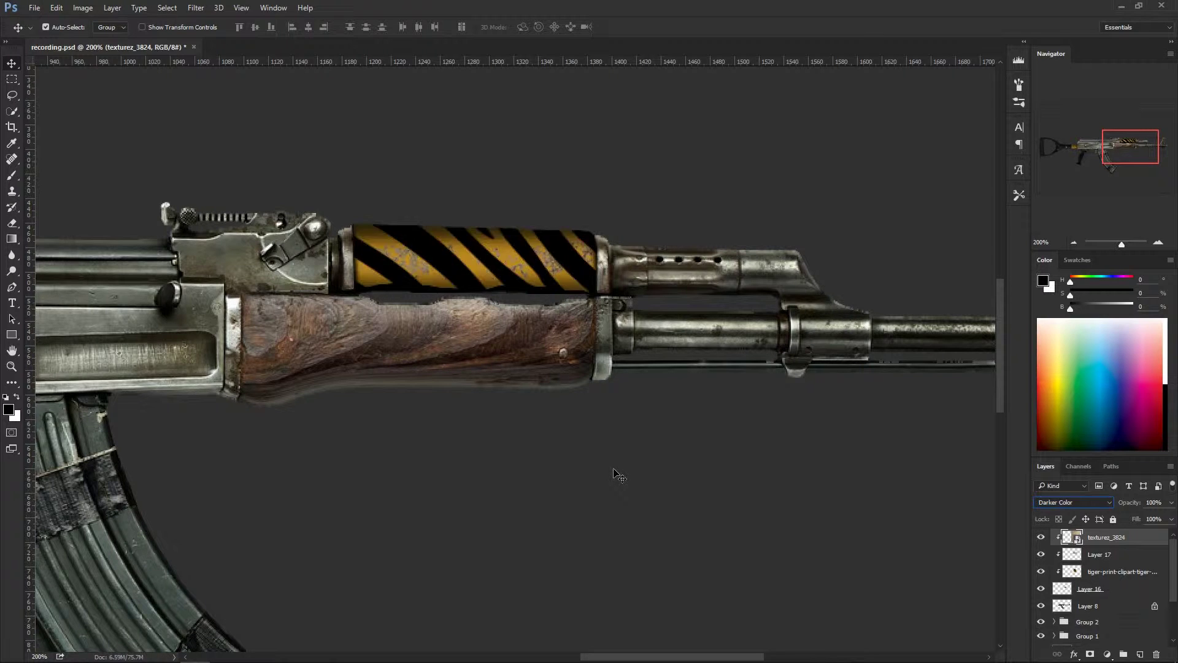
pyautogui.hotkey('shift', '+')
pyautogui.hotkey('shift', '+')
pyautogui.hotkey('shift', '+')
pyautogui.hotkey('shift', '+')
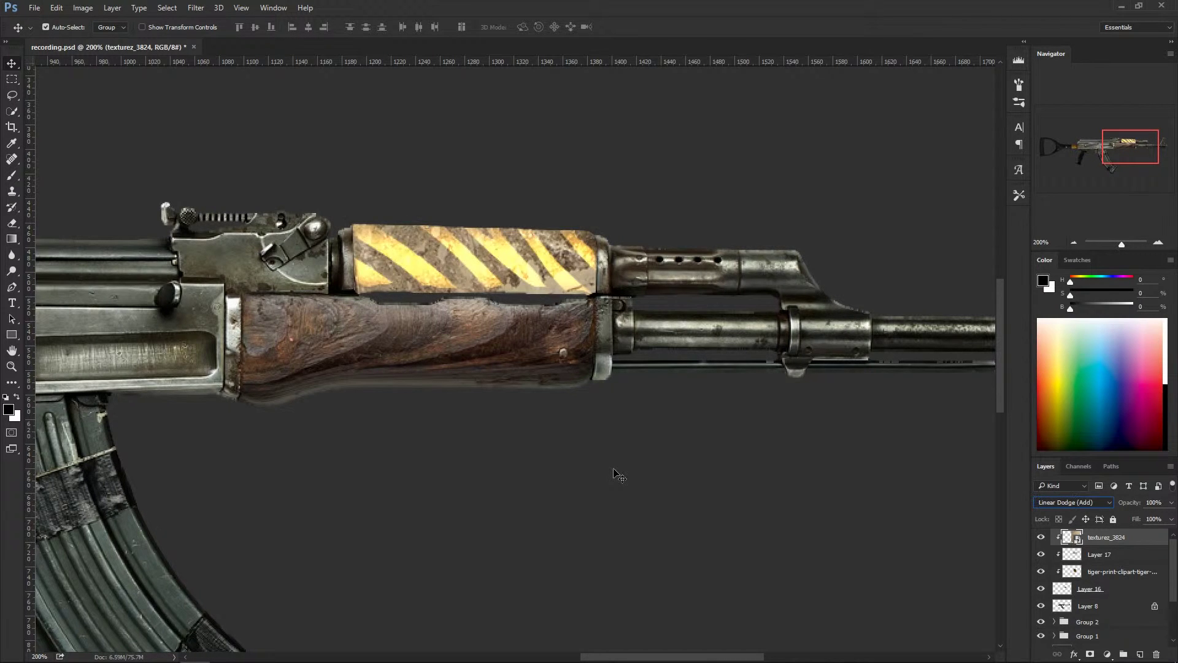
pyautogui.hotkey('shift', '+')
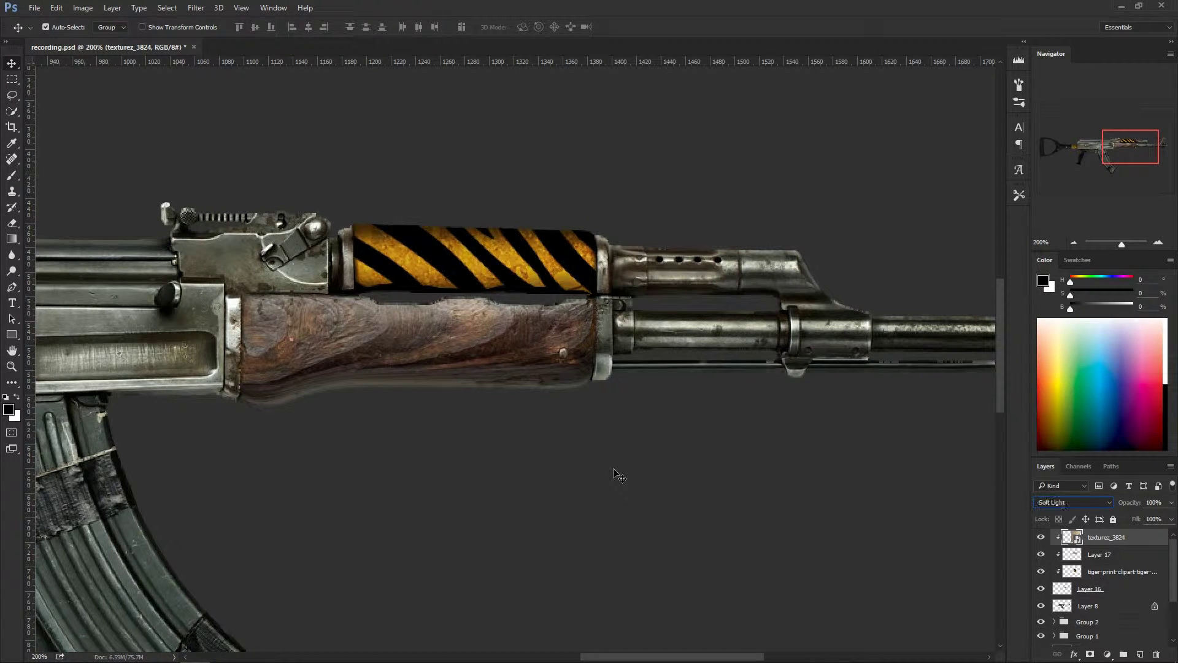
pyautogui.hotkey('shift', '+')
# Step: Compare the striped handguard with the texturez_3824 layer hidden and shown, and try further blend modes up to Difference
pyautogui.click(1041, 537)
pyautogui.click(1041, 538)
pyautogui.click(1041, 538)
pyautogui.click(1041, 537)
pyautogui.click(1041, 538)
pyautogui.click(1041, 538)
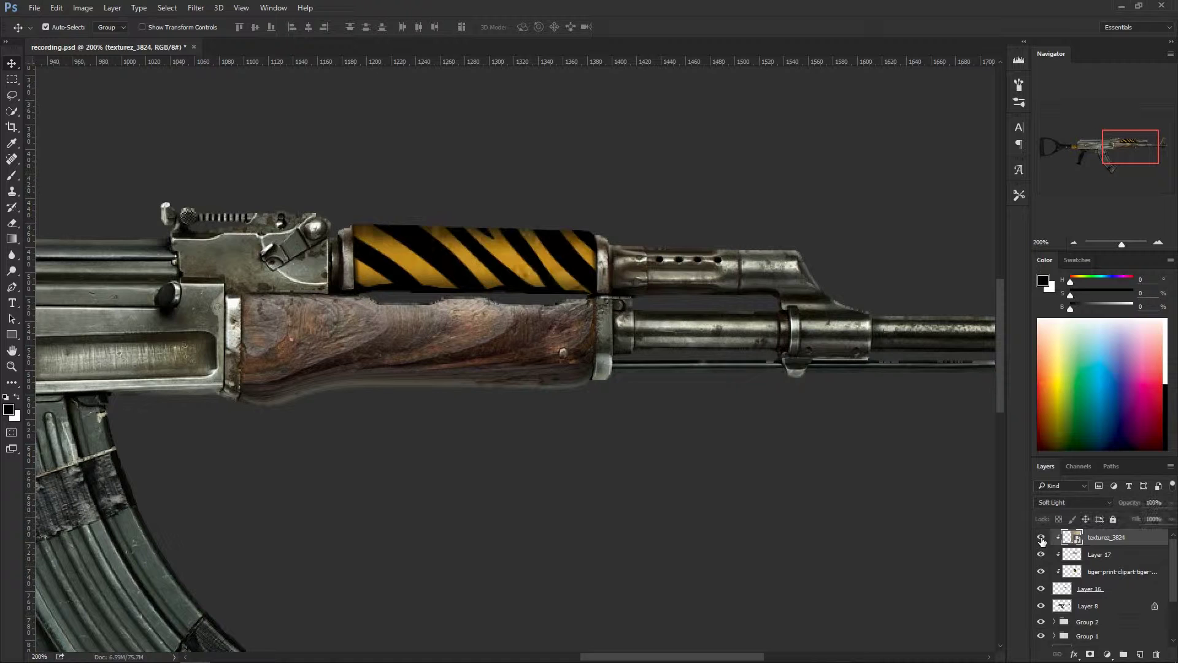
pyautogui.click(1041, 538)
pyautogui.click(1041, 537)
pyautogui.click(1064, 503)
pyautogui.press('Down')
pyautogui.press('Down')
pyautogui.press('Down')
pyautogui.press('Down')
pyautogui.press('Down')
pyautogui.press('Down')
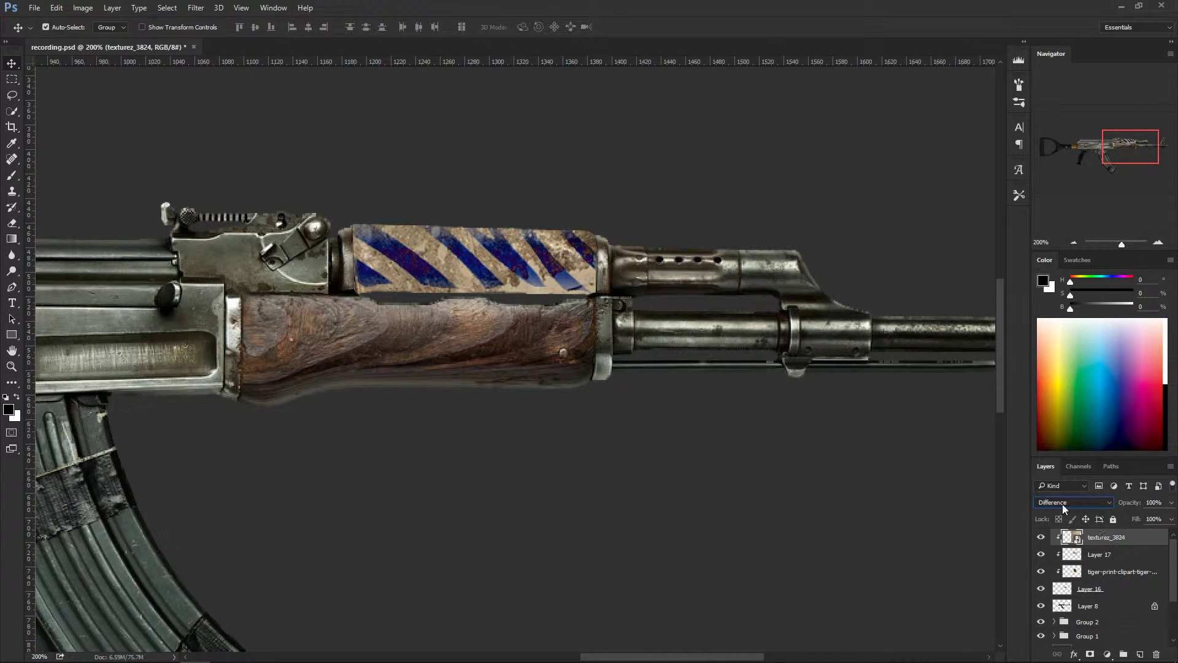
# Step: Set the texturez_3824 layer's blend mode to Multiply and compare the handguard with the texture hidden and shown
pyautogui.click(1063, 505)
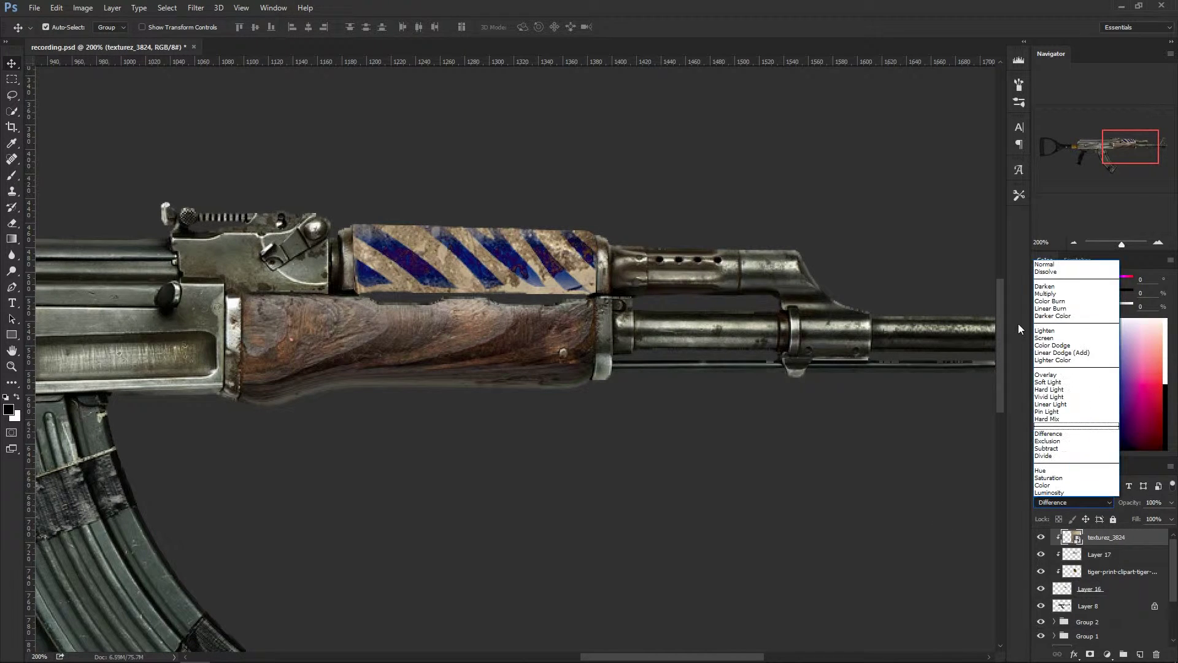
pyautogui.click(1047, 293)
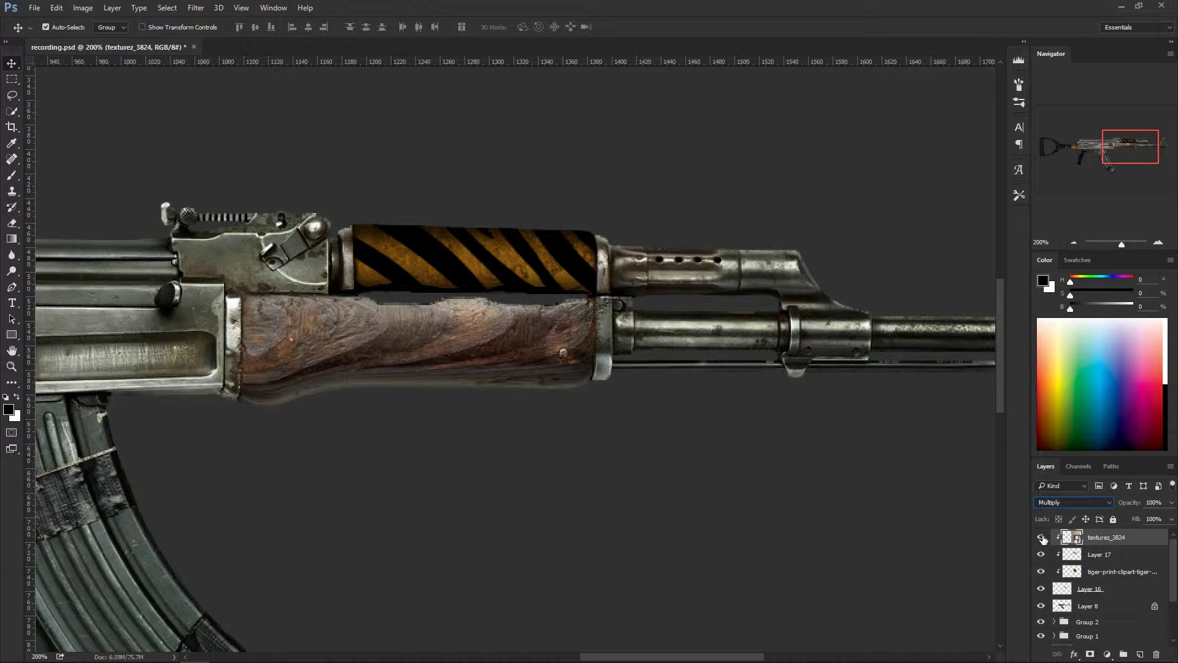
pyautogui.click(1042, 538)
pyautogui.click(1042, 538)
pyautogui.click(1042, 537)
pyautogui.click(1042, 538)
pyautogui.click(1042, 538)
pyautogui.click(1042, 538)
pyautogui.click(1042, 538)
pyautogui.click(1042, 538)
# Step: Brighten the texturez_3824 layer with Levels, setting the input midtone to 1.43 and white point to 183, and collapse its filter list
pyautogui.hotkey('ctrl', 'l')
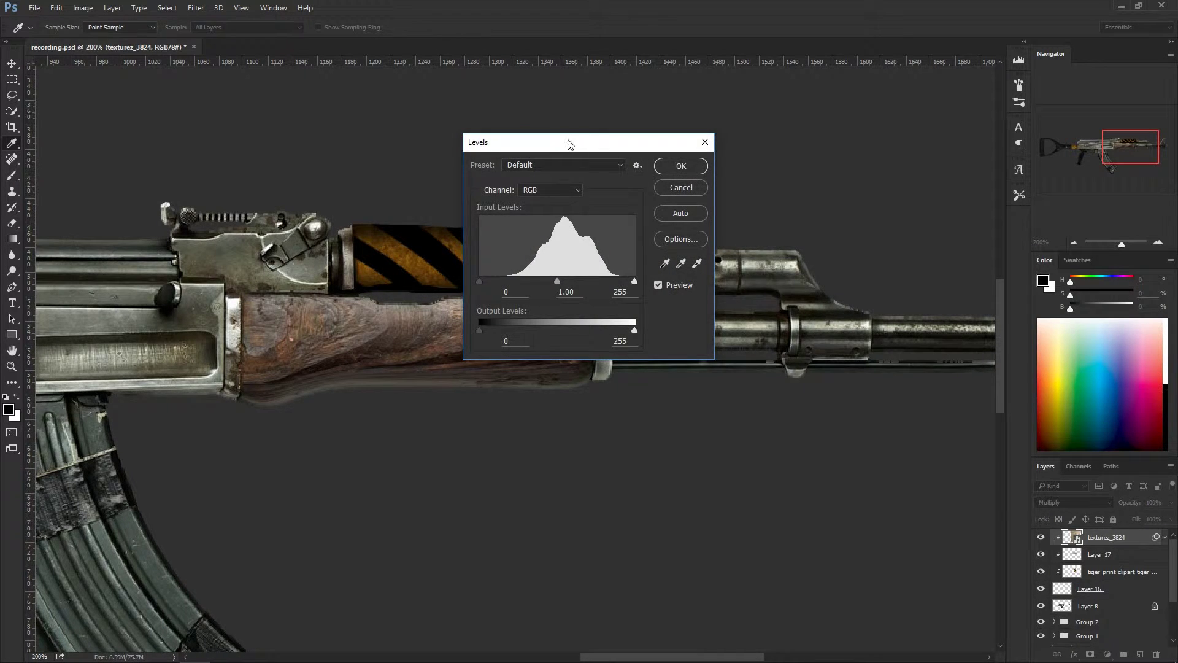
pyautogui.moveTo(568, 144); pyautogui.dragTo(756, 96)
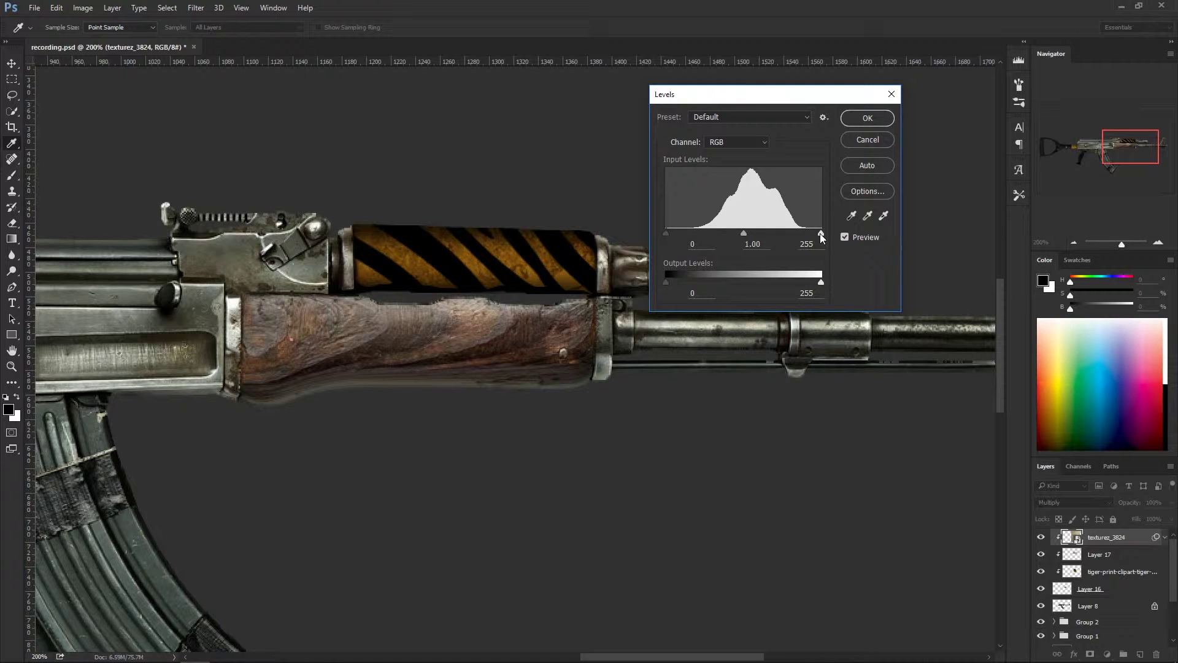
pyautogui.moveTo(821, 233); pyautogui.dragTo(708, 238)
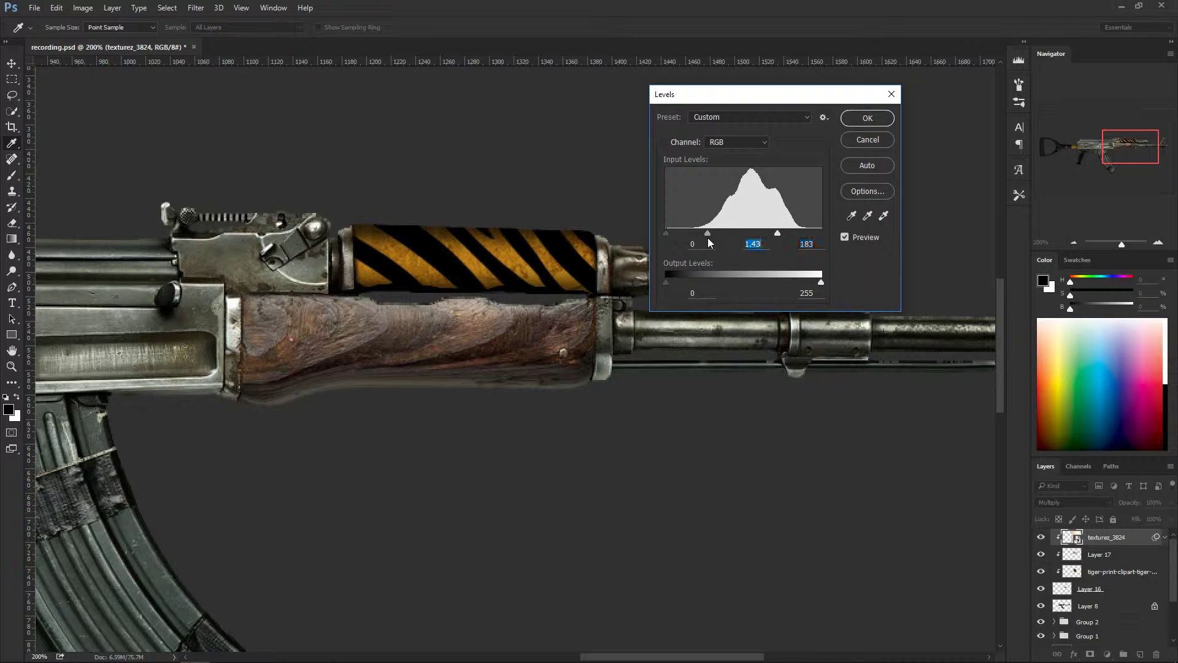
pyautogui.click(868, 118)
pyautogui.press('v')
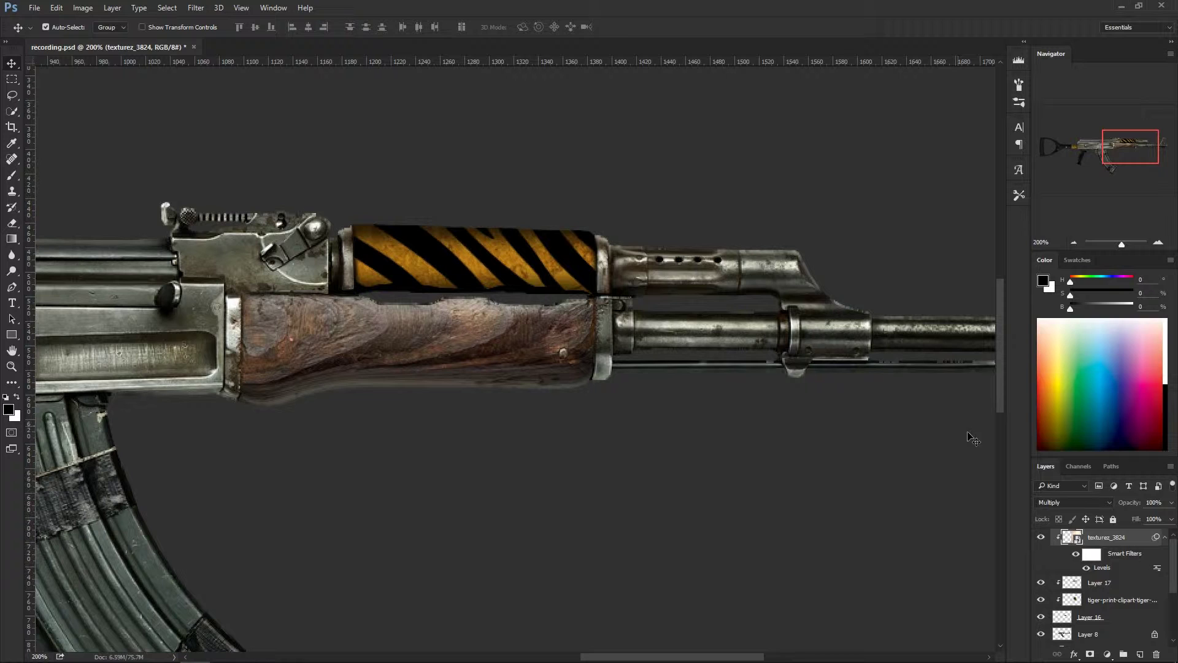
pyautogui.click(1162, 538)
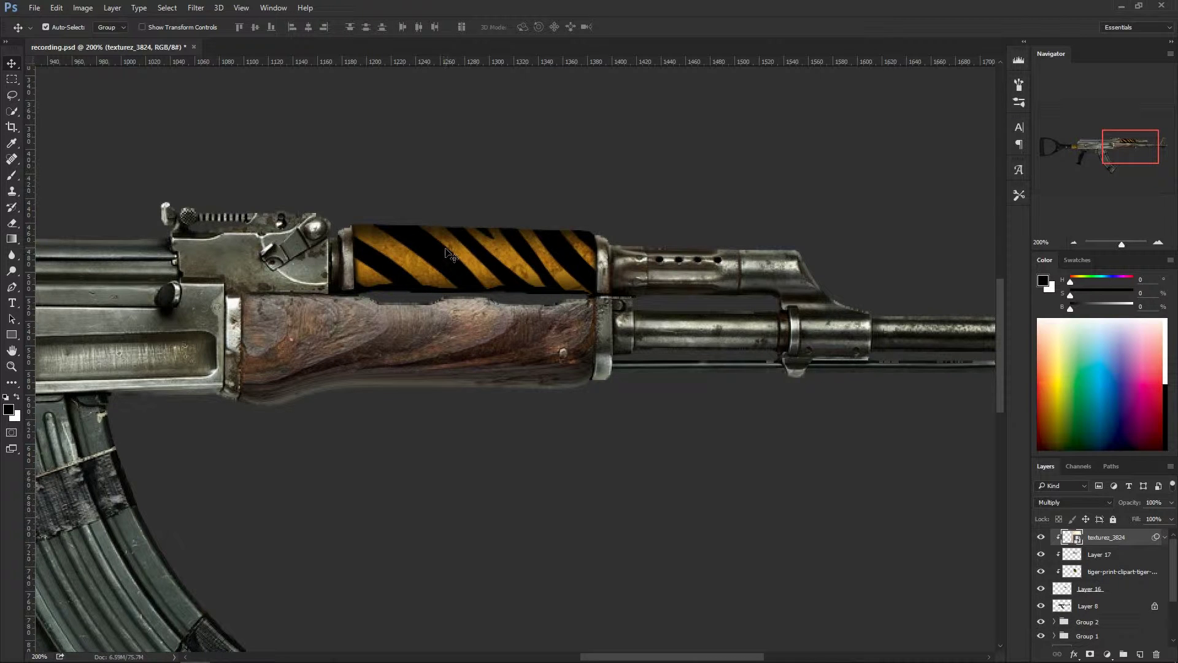
# Step: Start a free transform of the texturez_3824 layer and shift the texture downward across the handguard
pyautogui.press('ctrl')
pyautogui.hotkey('ctrl', 't')
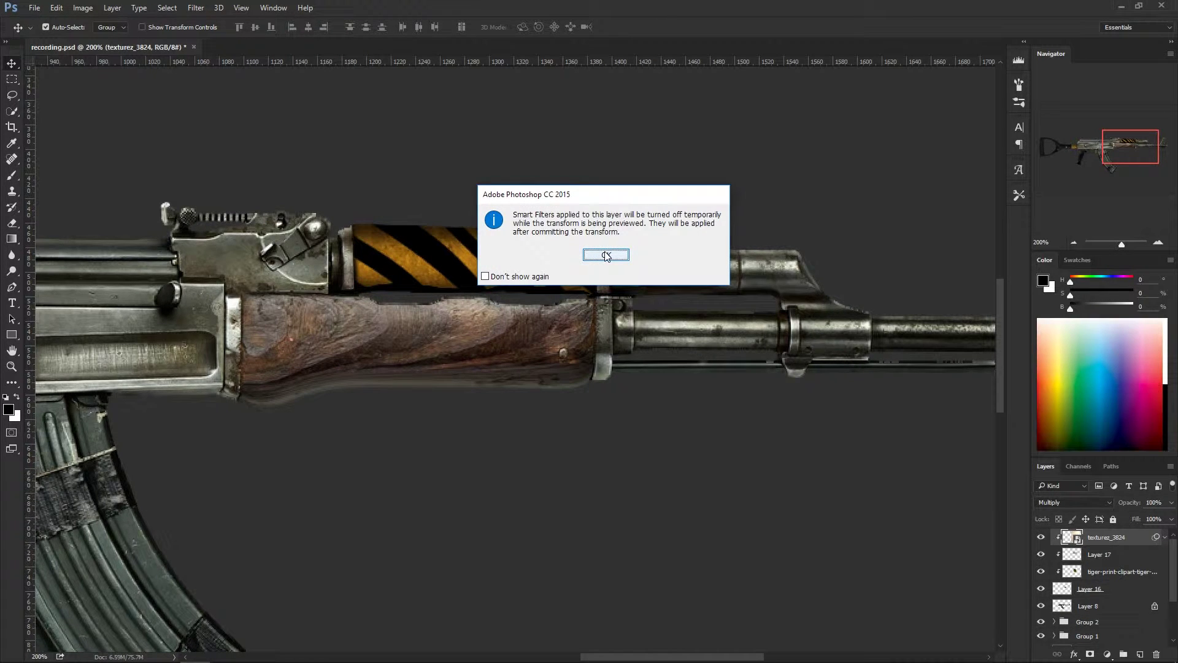
pyautogui.click(622, 254)
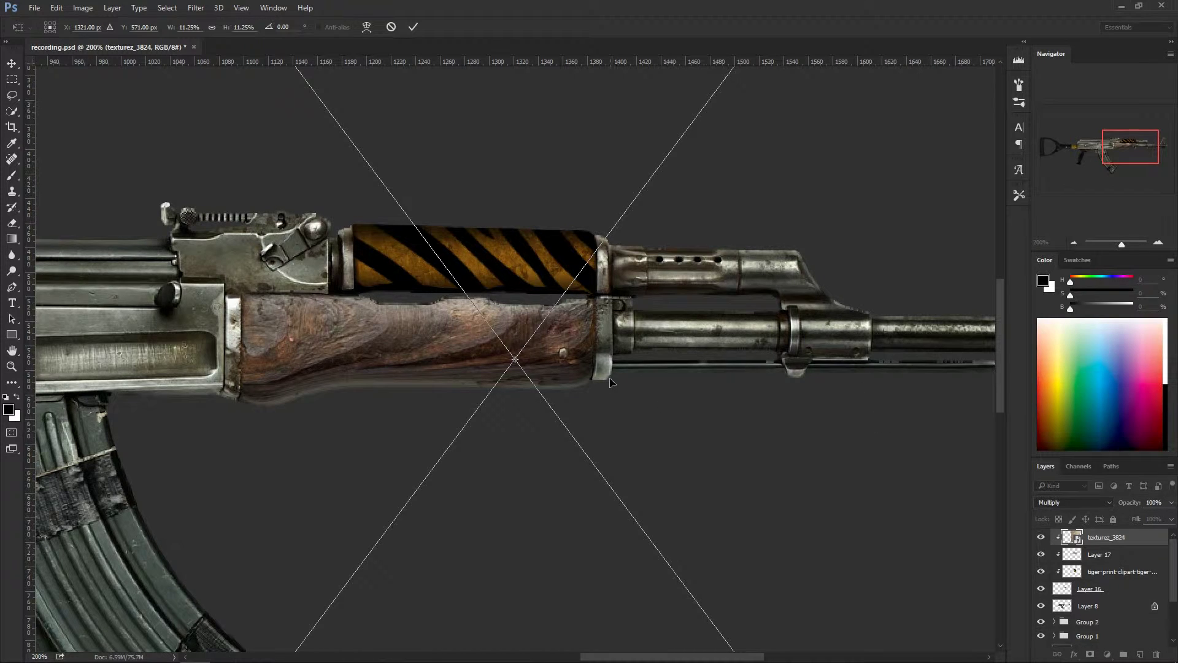
pyautogui.moveTo(611, 382); pyautogui.dragTo(736, 185)
pyautogui.moveTo(482, 459); pyautogui.dragTo(565, 602)
pyautogui.moveTo(748, 293); pyautogui.dragTo(869, 560)
pyautogui.moveTo(744, 239); pyautogui.dragTo(639, 531)
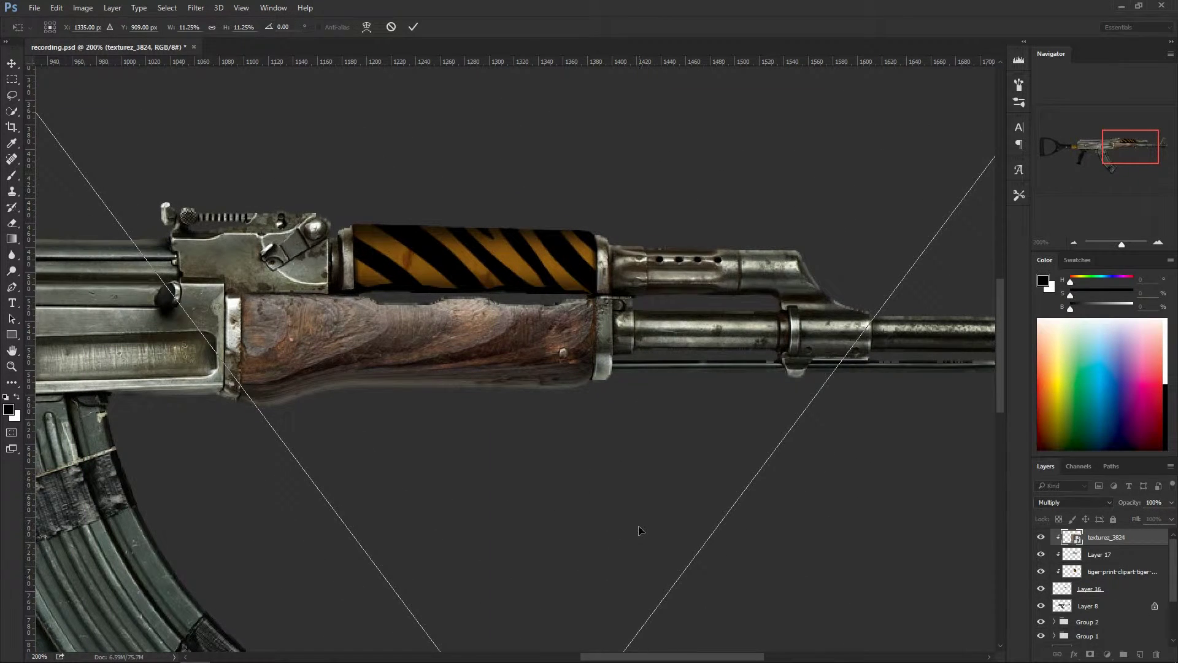
# Step: Scale the texture down to about 4.58%, position it over the striped upper handguard and apply the transform
pyautogui.hotkey('ctrl', '-')
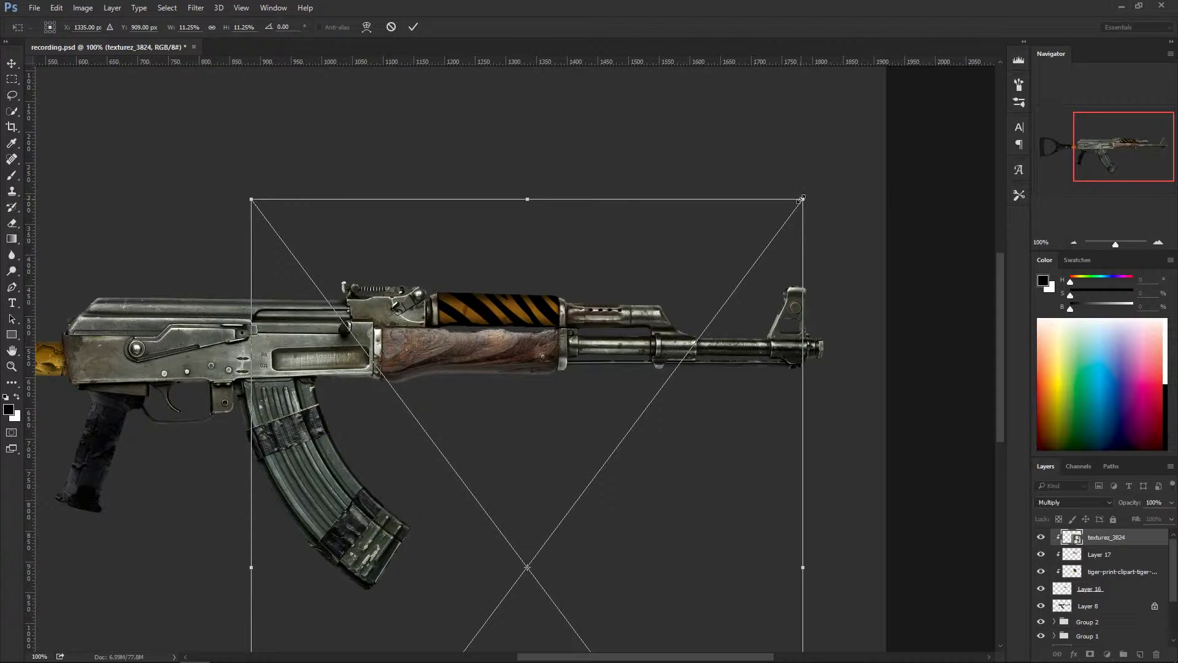
pyautogui.moveTo(802, 199); pyautogui.dragTo(629, 317)
pyautogui.moveTo(618, 507); pyautogui.dragTo(590, 302)
pyautogui.moveTo(663, 161); pyautogui.dragTo(617, 219)
pyautogui.moveTo(559, 337); pyautogui.dragTo(556, 254)
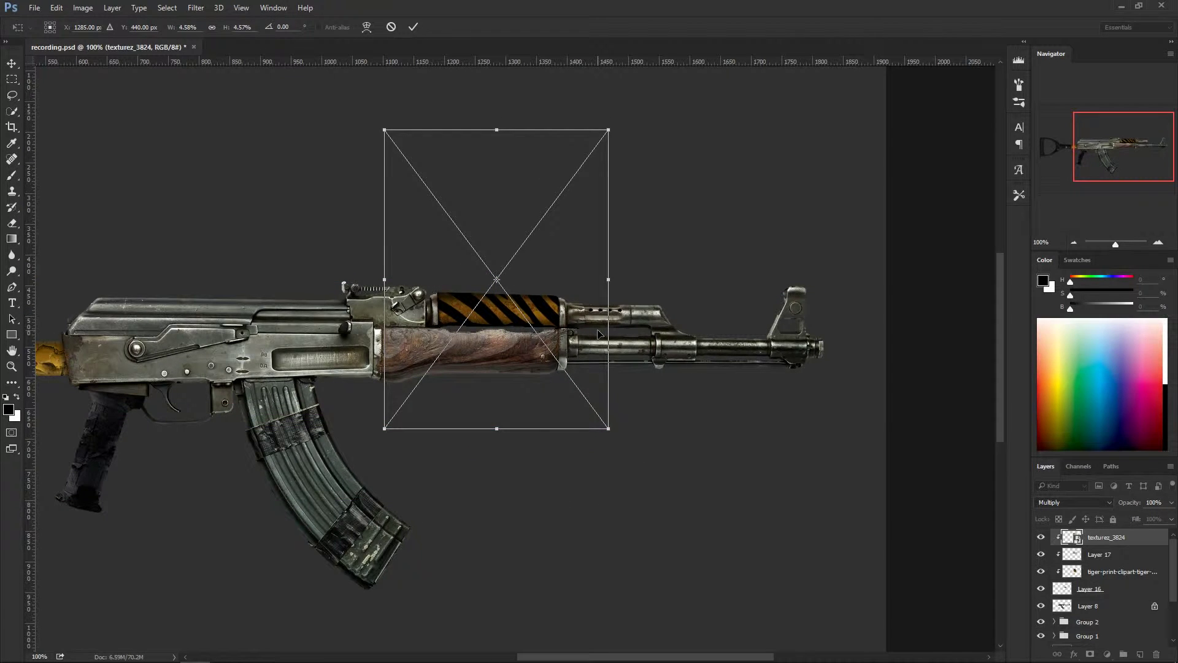
pyautogui.hotkey('ctrl', '+')
pyautogui.moveTo(691, 318); pyautogui.dragTo(729, 349)
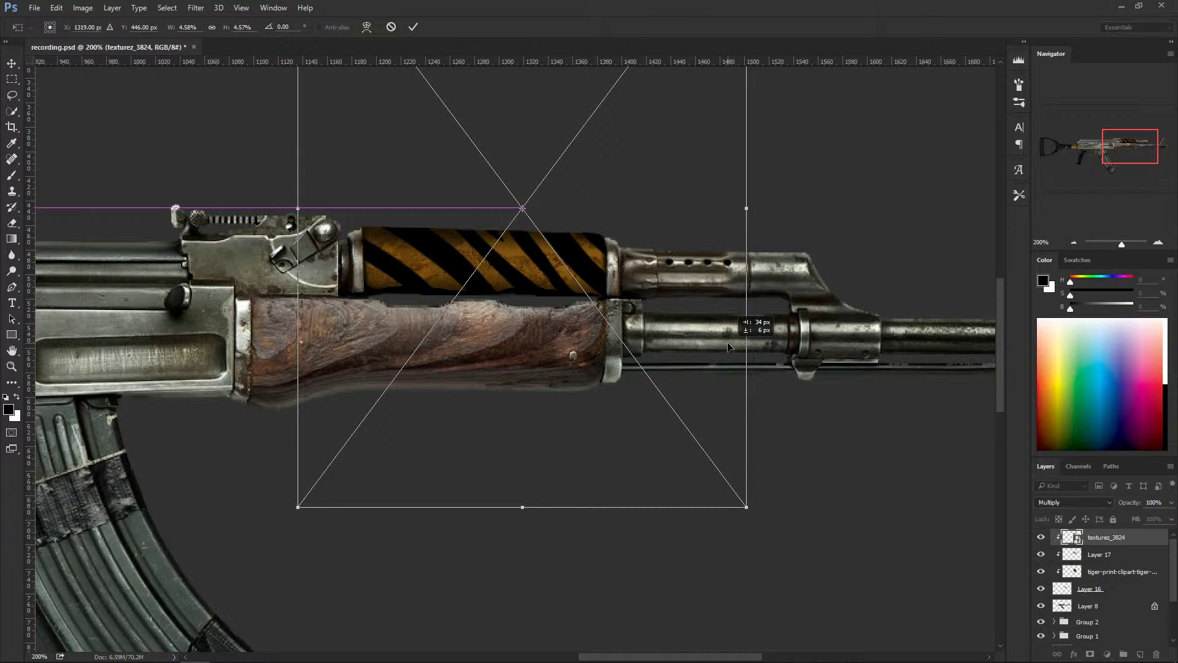
pyautogui.press('Return')
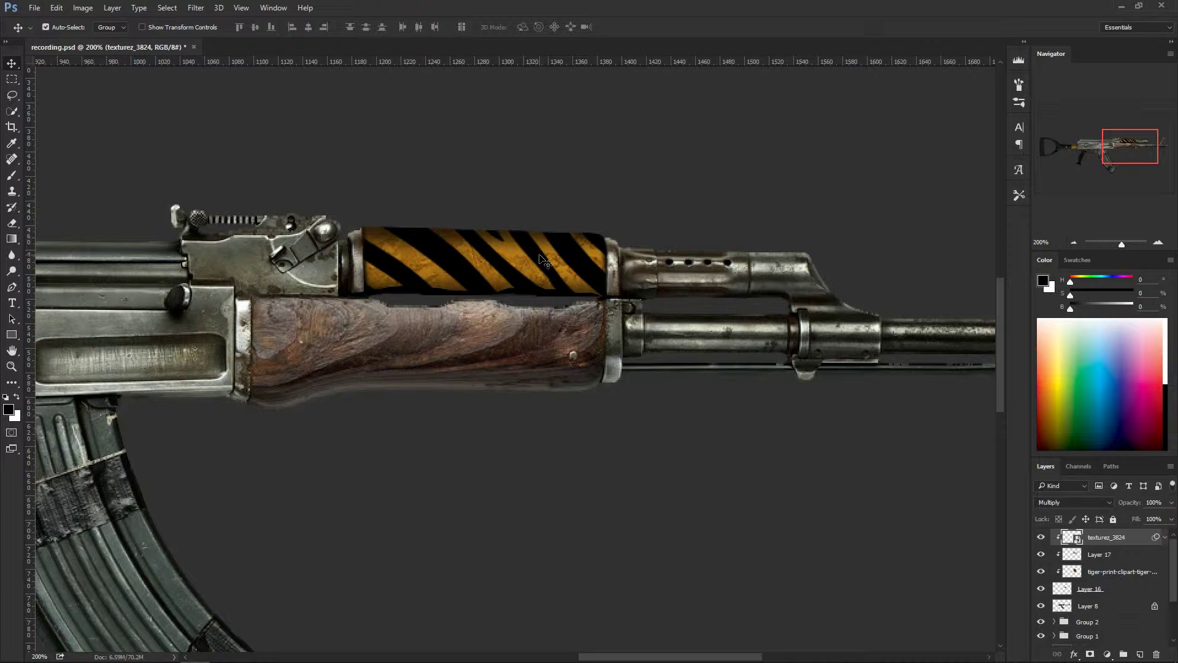
# Step: Group the texturez_3824, Layer 17, tiger print and Layer 16 layers, and check the group by toggling its visibility
pyautogui.scroll(-3, 540, 259)
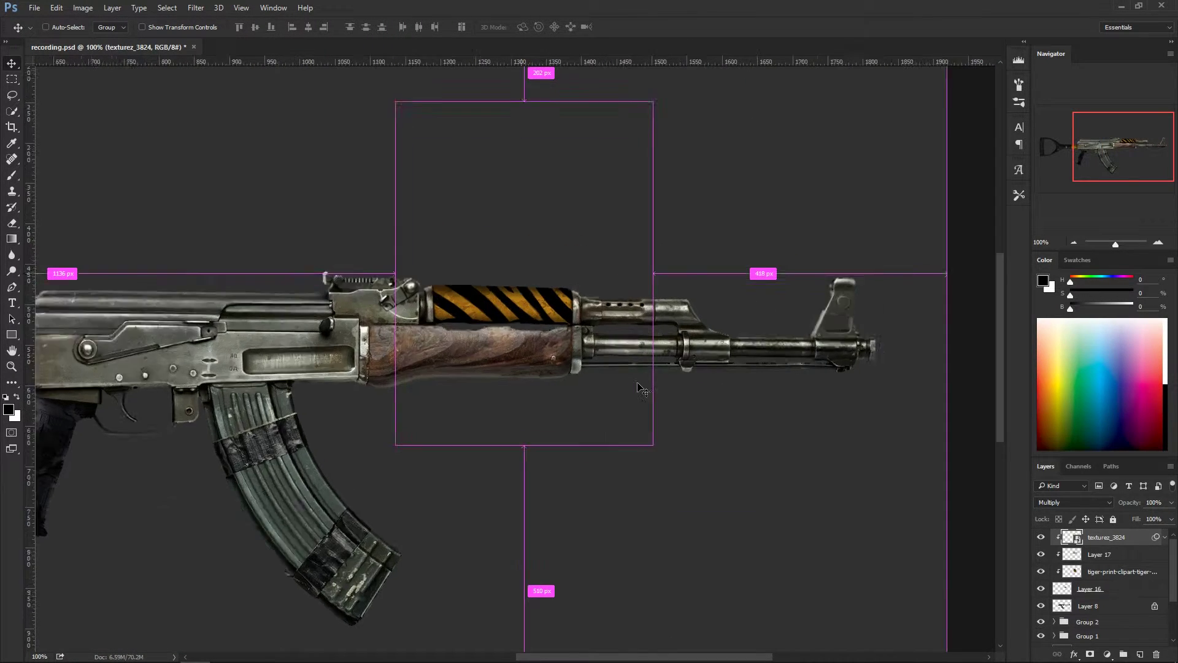
pyautogui.scroll(2, 537, 379)
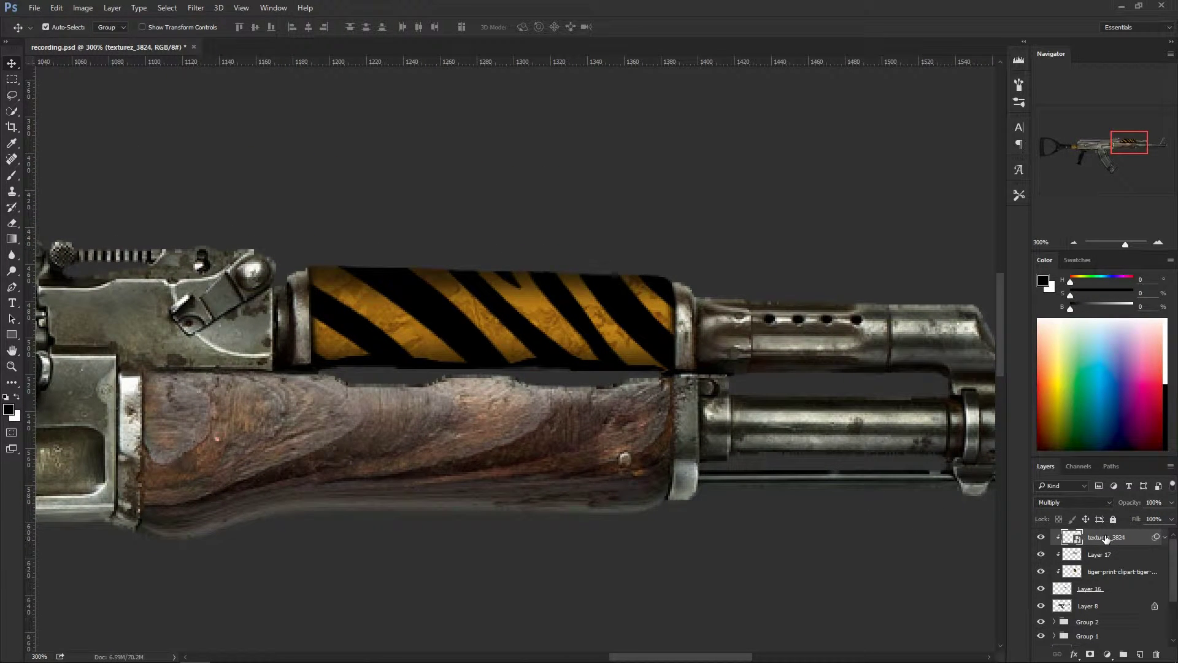
pyautogui.keyDown('shift'); pyautogui.click(1109, 590); pyautogui.keyUp('shift')
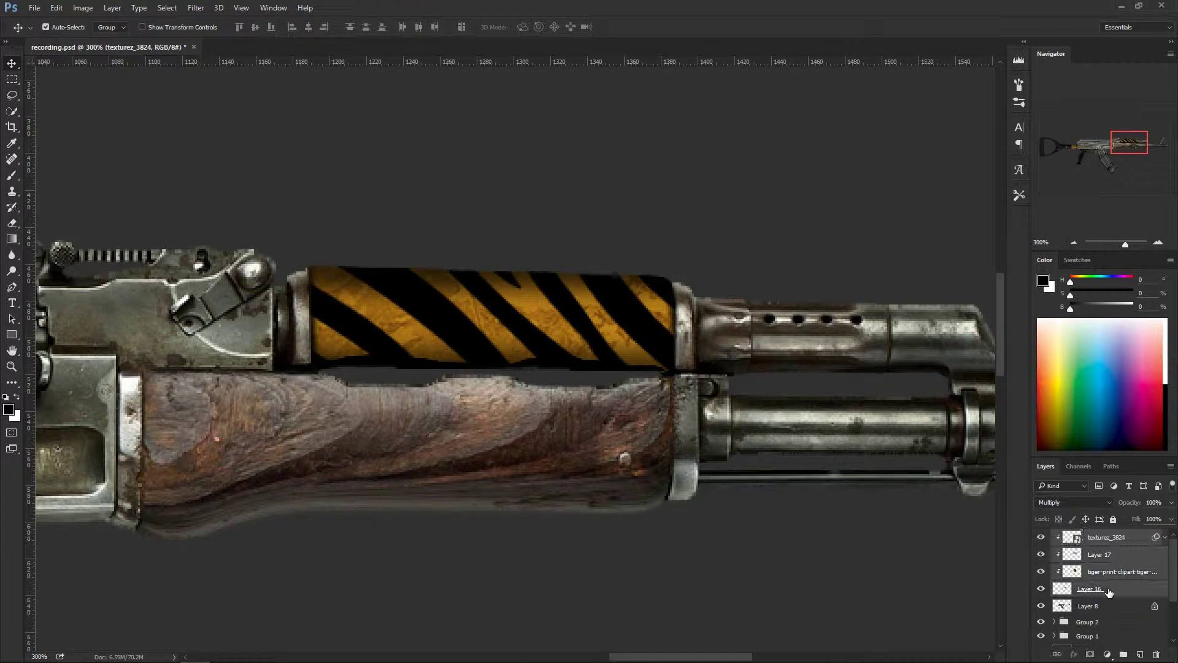
pyautogui.hotkey('ctrl', 'g')
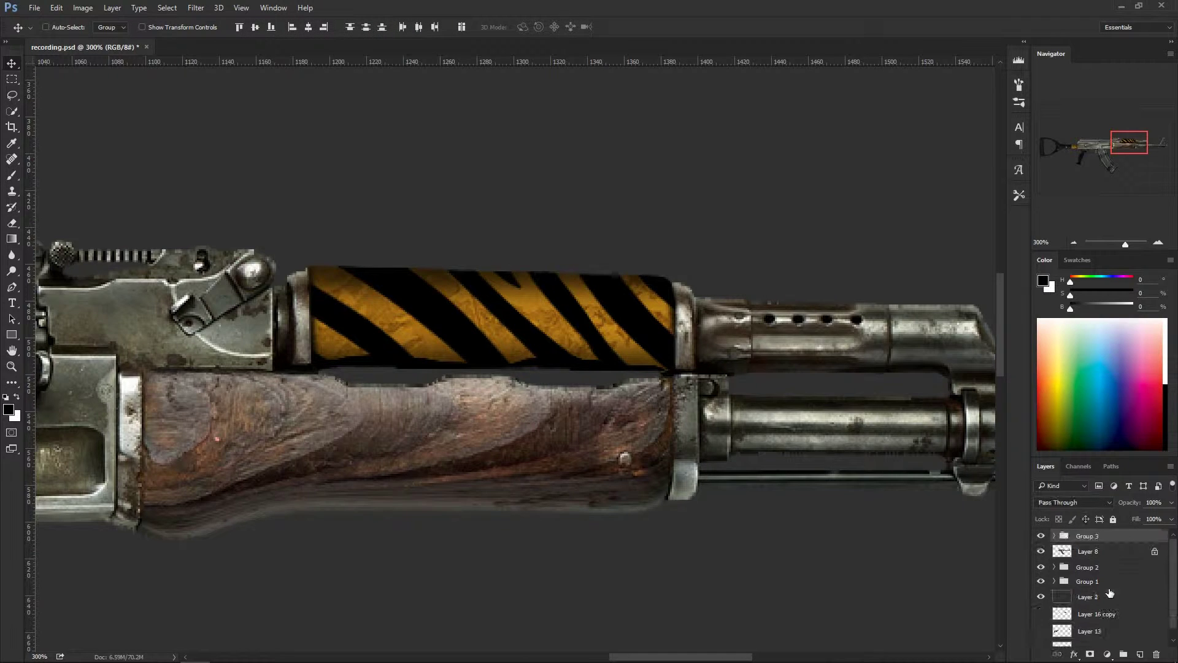
pyautogui.click(1041, 537)
pyautogui.click(1041, 537)
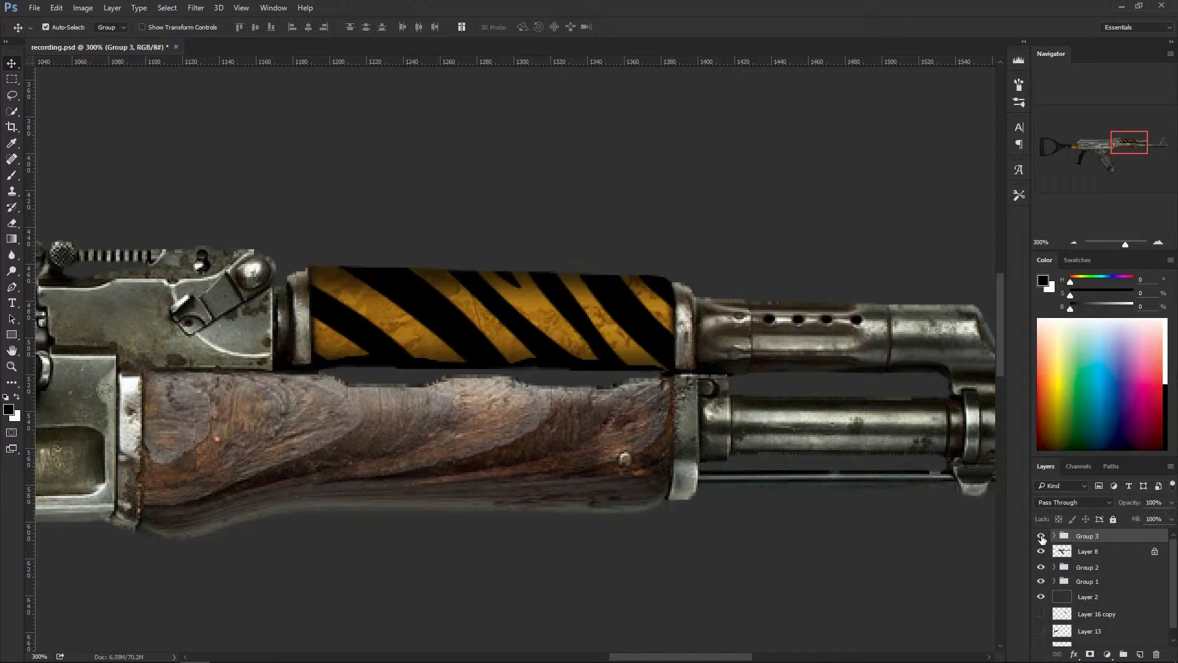
# Step: Duplicate Group 3, keep the original hidden as a backup and move it below Layer 2
pyautogui.click(1041, 536)
pyautogui.click(1042, 537)
pyautogui.hotkey('ctrl', 'j')
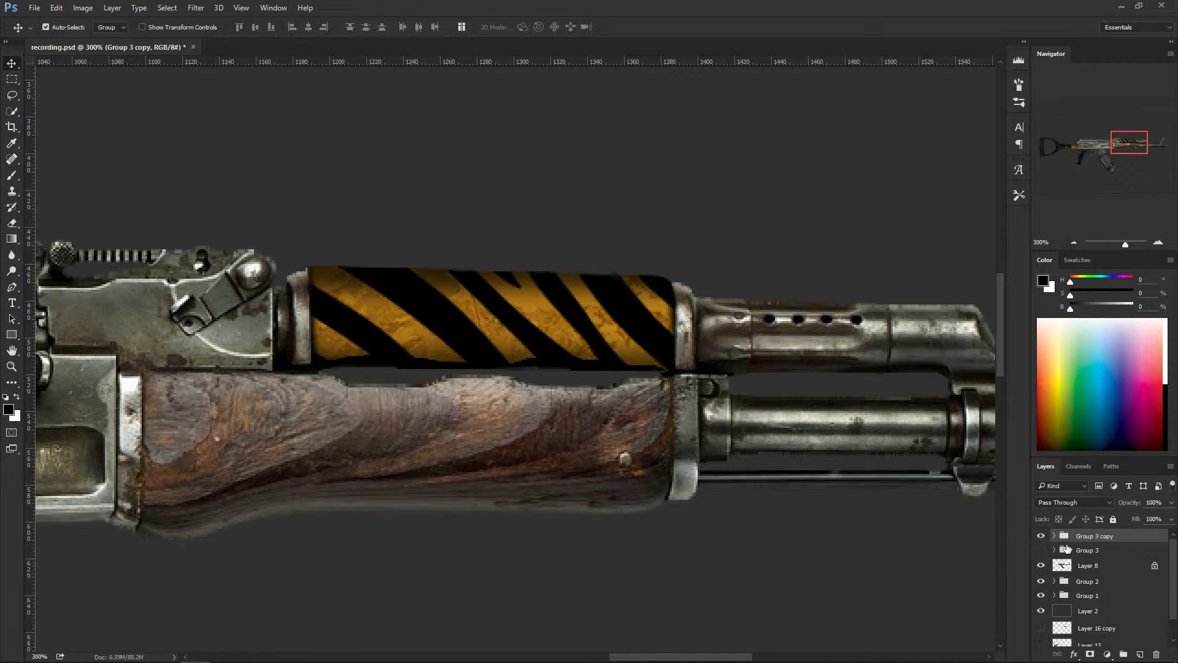
pyautogui.click(1084, 551)
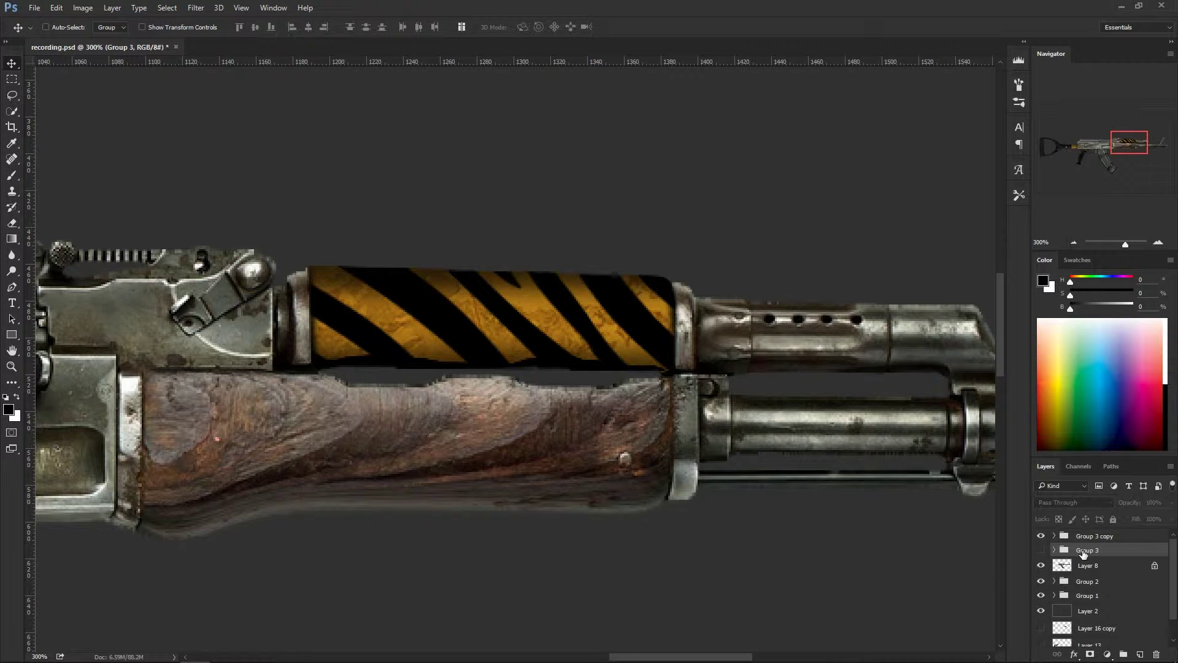
pyautogui.hotkey('ctrl', '[')
pyautogui.hotkey('ctrl', '[')
pyautogui.hotkey('ctrl', '[')
pyautogui.hotkey('ctrl', '[')
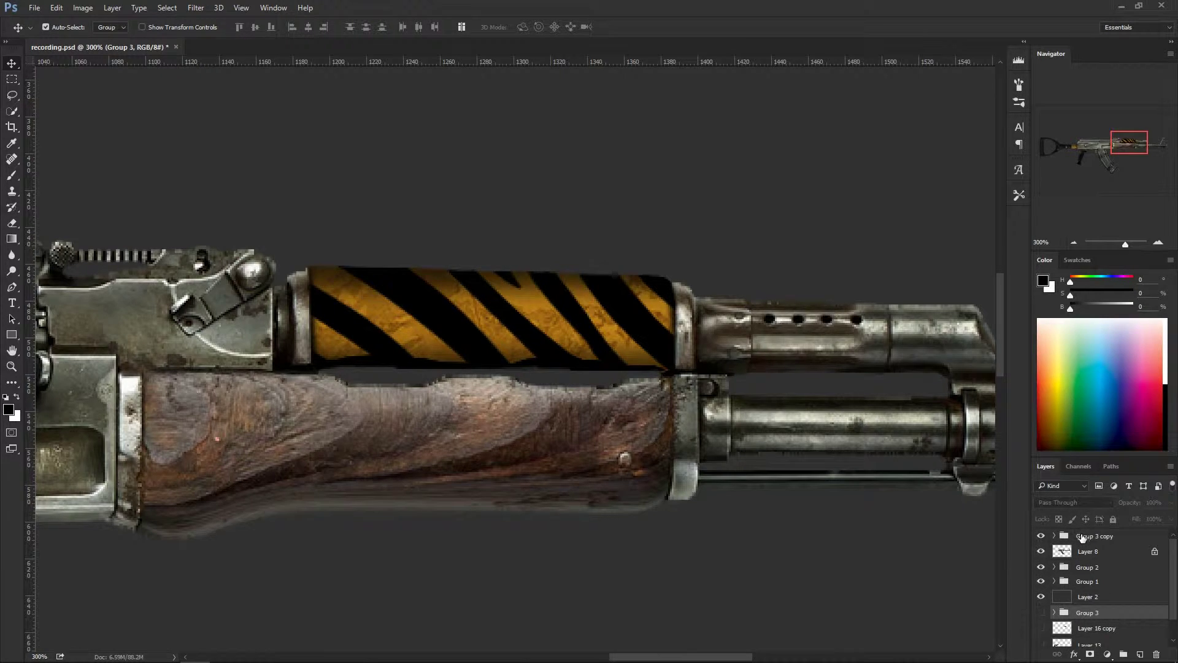
# Step: Add a new layer above Group 3 copy and merge the two into a single layer
pyautogui.click(1083, 538)
pyautogui.click(1041, 537)
pyautogui.click(1042, 536)
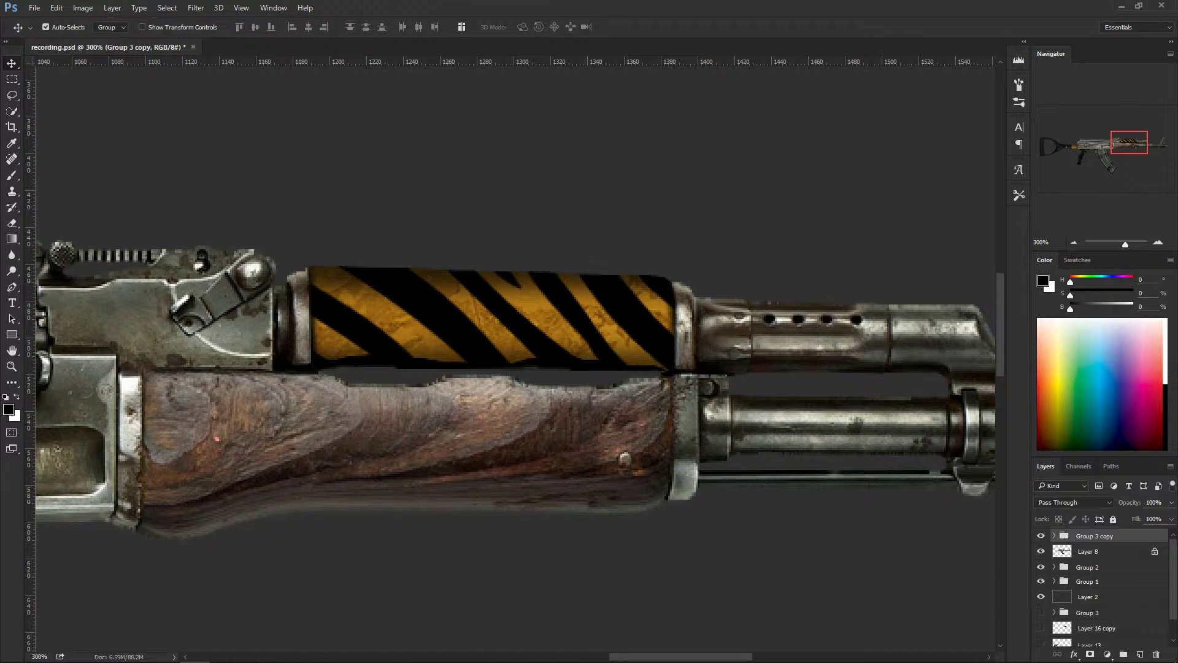
pyautogui.click(1142, 652)
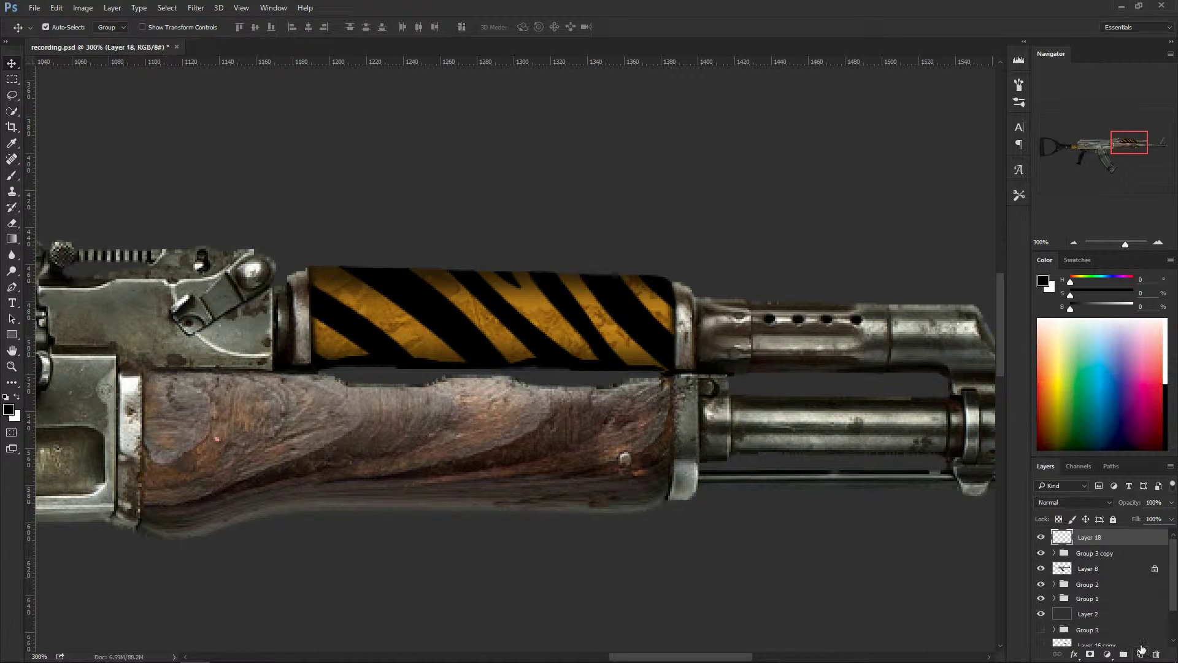
pyautogui.keyDown('shift'); pyautogui.click(1094, 555); pyautogui.keyUp('shift')
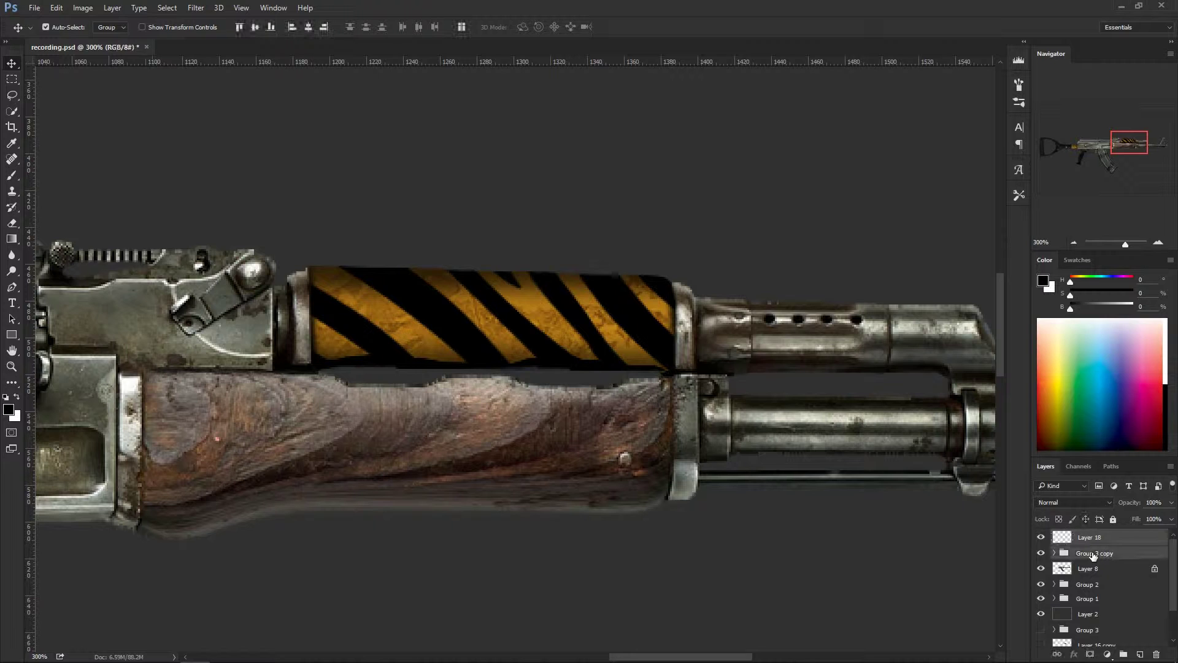
pyautogui.hotkey('ctrl', 'e')
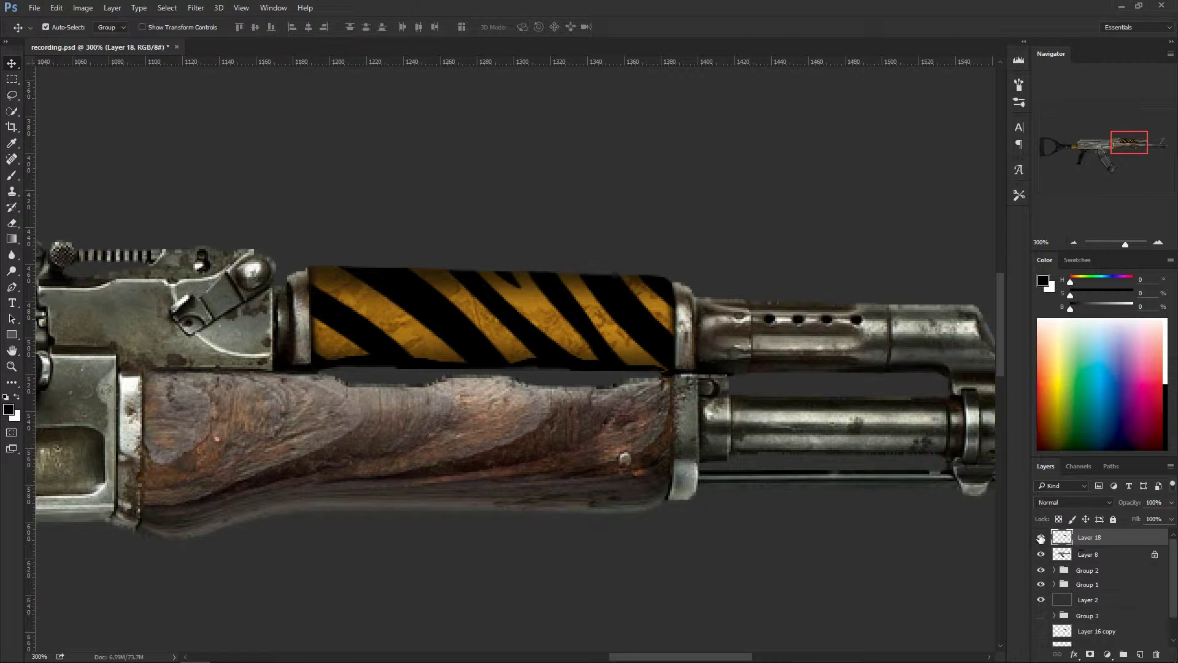
# Step: Check the merged handguard layer by toggling its visibility, and lock its transparent pixels
pyautogui.click(1041, 537)
pyautogui.click(1041, 537)
pyautogui.click(1042, 537)
pyautogui.click(1041, 537)
pyautogui.click(1060, 520)
# Step: Set up the hard round Brush for fine handguard detail, undo the oversized test stroke, and reduce the brush size to 3 px
pyautogui.hotkey('ctrl', '=')
pyautogui.hotkey('ctrl', '=')
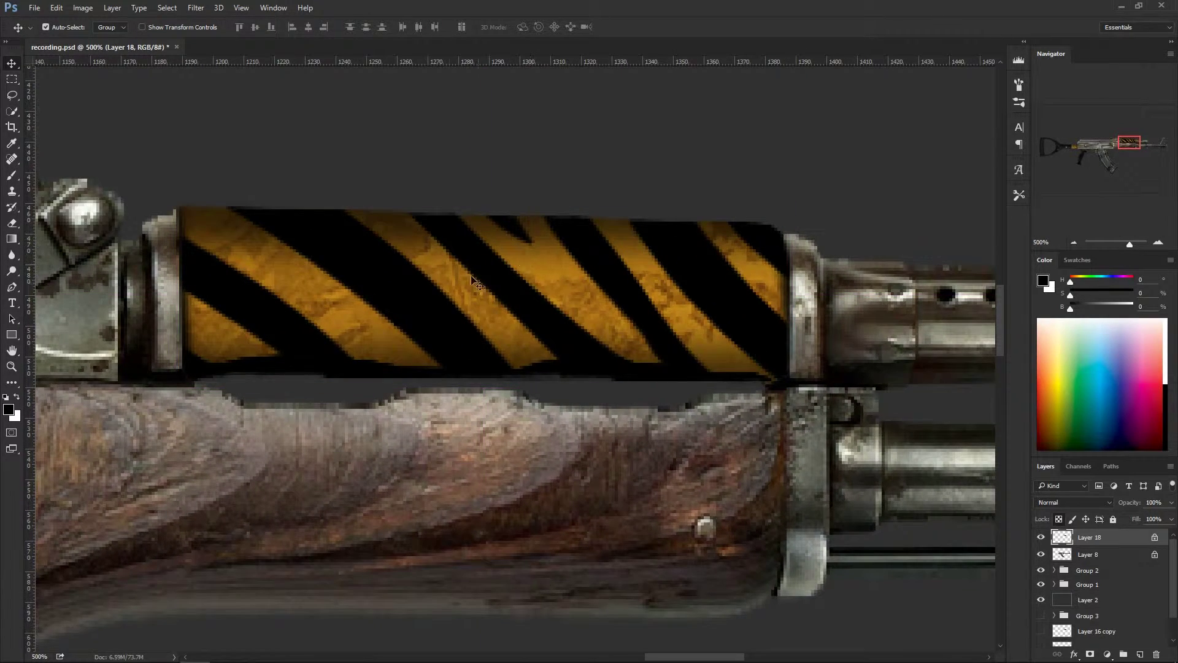
pyautogui.press('b')
pyautogui.rightClick(491, 263)
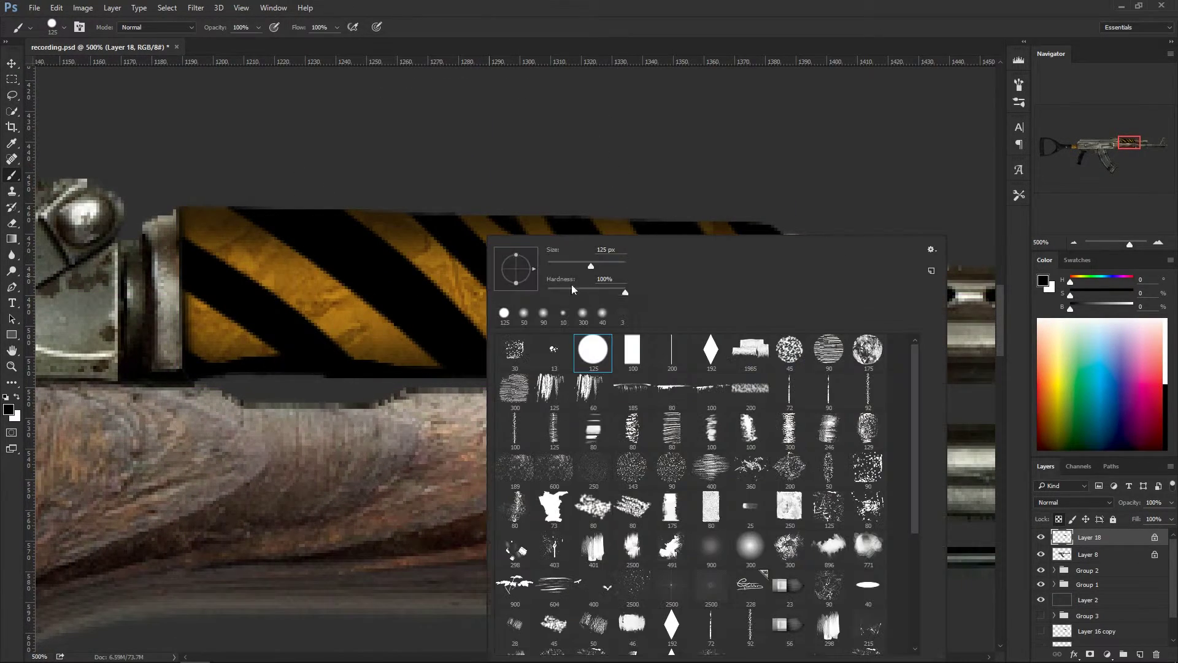
pyautogui.keyDown('alt'); pyautogui.click(371, 268); pyautogui.keyUp('alt')
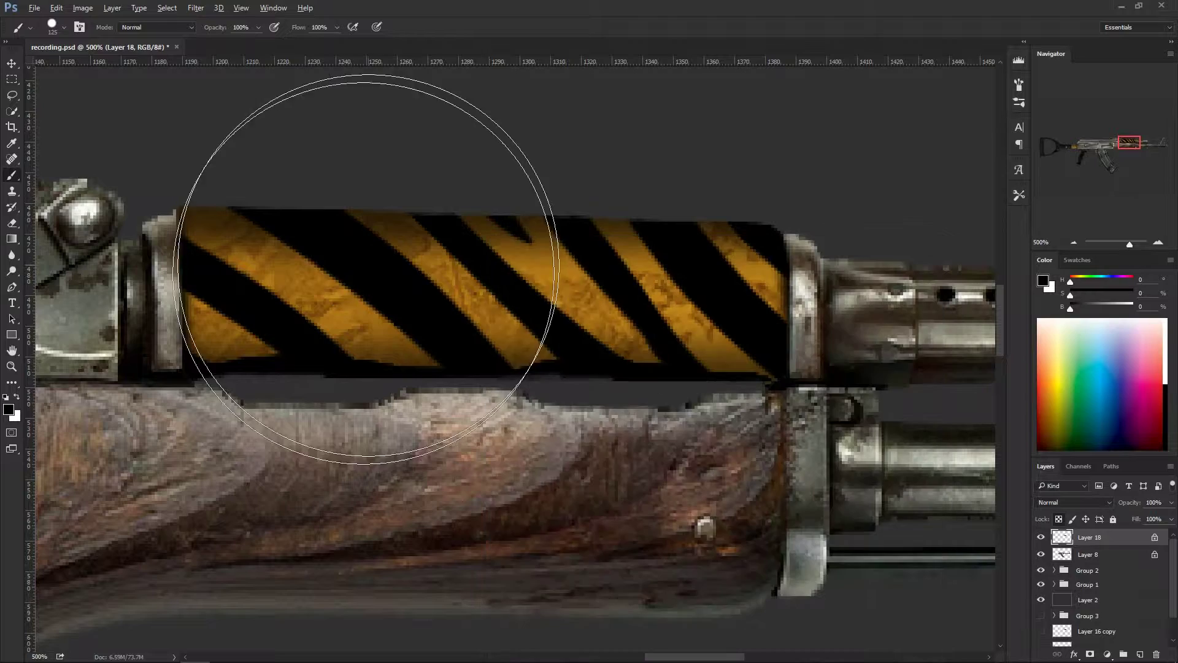
pyautogui.moveTo(368, 268); pyautogui.dragTo(437, 364)
pyautogui.hotkey('ctrl', 'z')
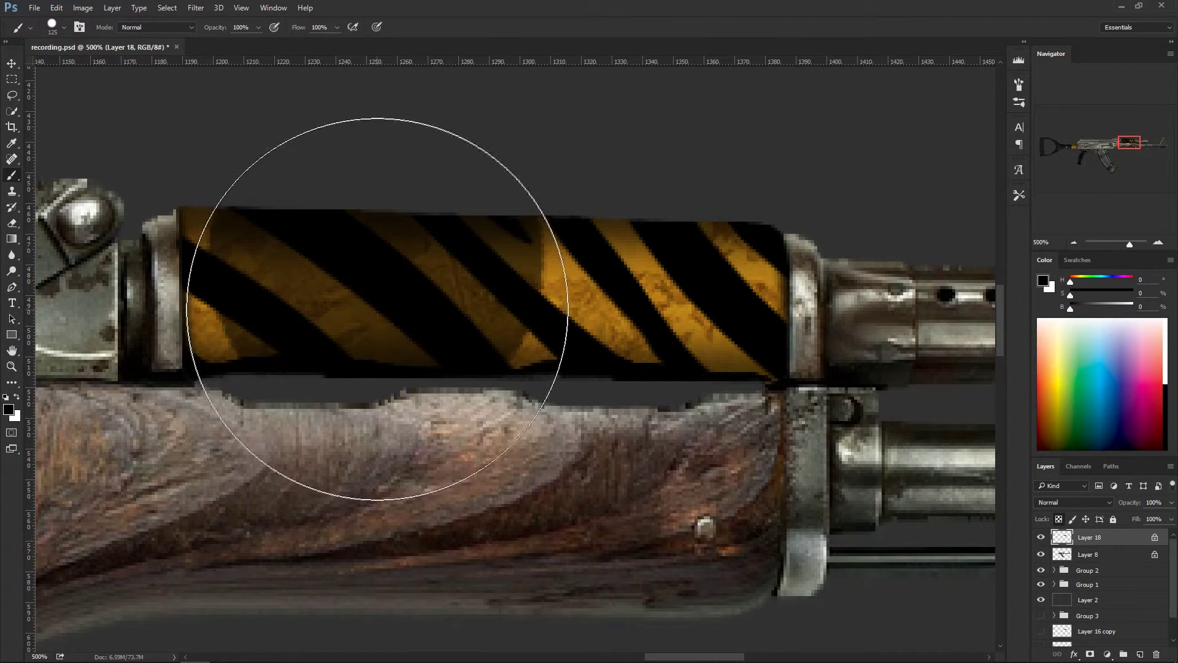
pyautogui.press('[')
pyautogui.press('[')
pyautogui.press('[')
pyautogui.press('[')
pyautogui.press('[')
pyautogui.press('[')
pyautogui.press('[')
pyautogui.press('[')
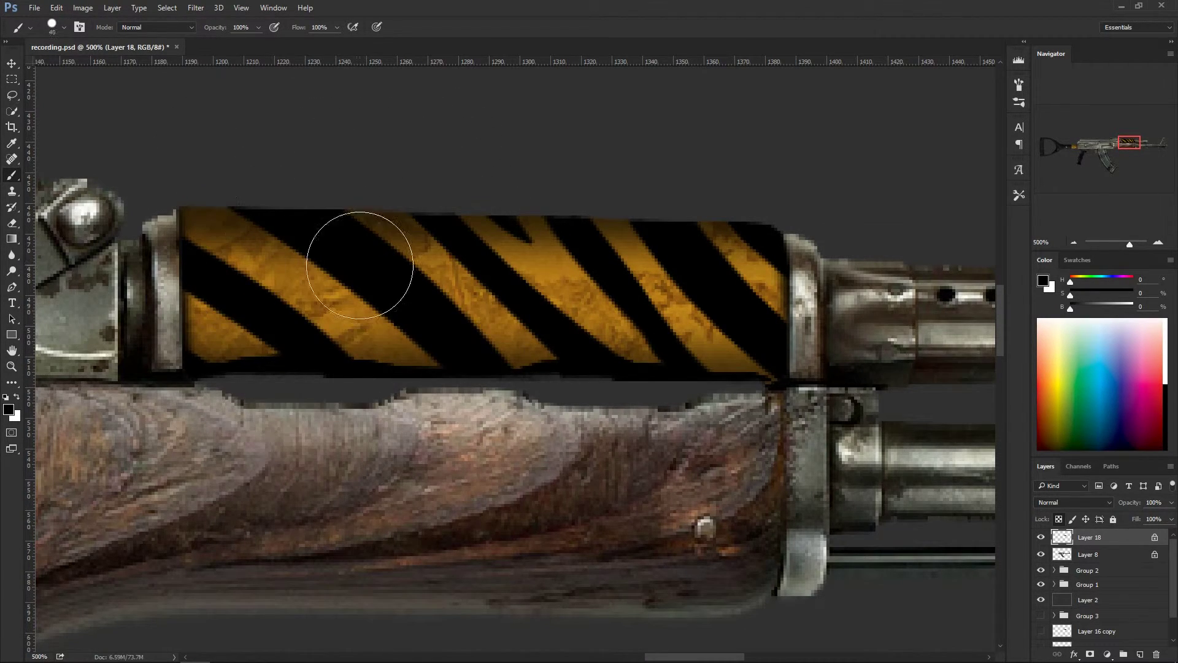
pyautogui.press('[')
pyautogui.press('[')
pyautogui.press('[')
pyautogui.press('[')
# Step: Roughen both edges of the rearmost black stripe on the handguard, using yellow and black tones sampled from the texture
pyautogui.keyDown('alt'); pyautogui.click(208, 242); pyautogui.keyUp('alt')
pyautogui.moveTo(211, 251); pyautogui.dragTo(240, 287)
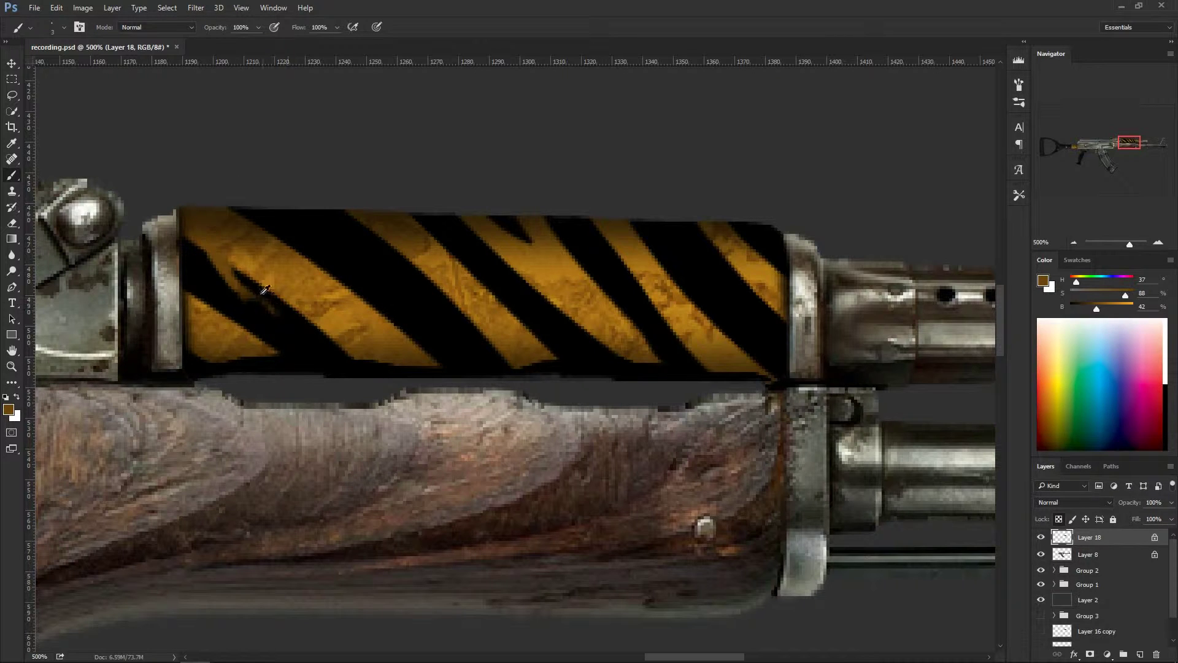
pyautogui.keyDown('alt'); pyautogui.click(248, 282); pyautogui.keyUp('alt')
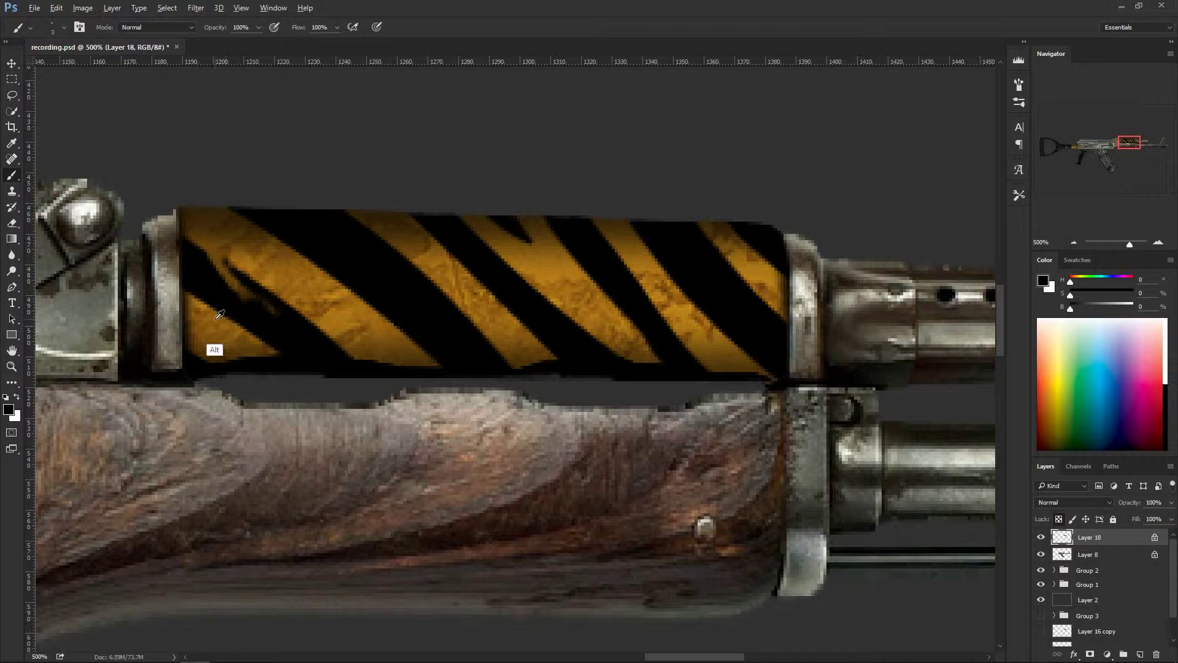
pyautogui.keyDown('alt'); pyautogui.click(216, 347); pyautogui.keyUp('alt')
pyautogui.moveTo(223, 314)
pyautogui.mouseDown()
pyautogui.moveTo(255, 329)
pyautogui.moveTo(200, 291)
pyautogui.moveTo(261, 332)
pyautogui.moveTo(291, 325)
pyautogui.moveTo(233, 310)
pyautogui.moveTo(295, 343)
pyautogui.moveTo(312, 336)
pyautogui.moveTo(294, 325)
pyautogui.moveTo(323, 338)
pyautogui.mouseUp()
pyautogui.keyDown('alt'); pyautogui.click(287, 327); pyautogui.keyUp('alt')
pyautogui.keyDown('alt'); pyautogui.click(319, 348); pyautogui.keyUp('alt')
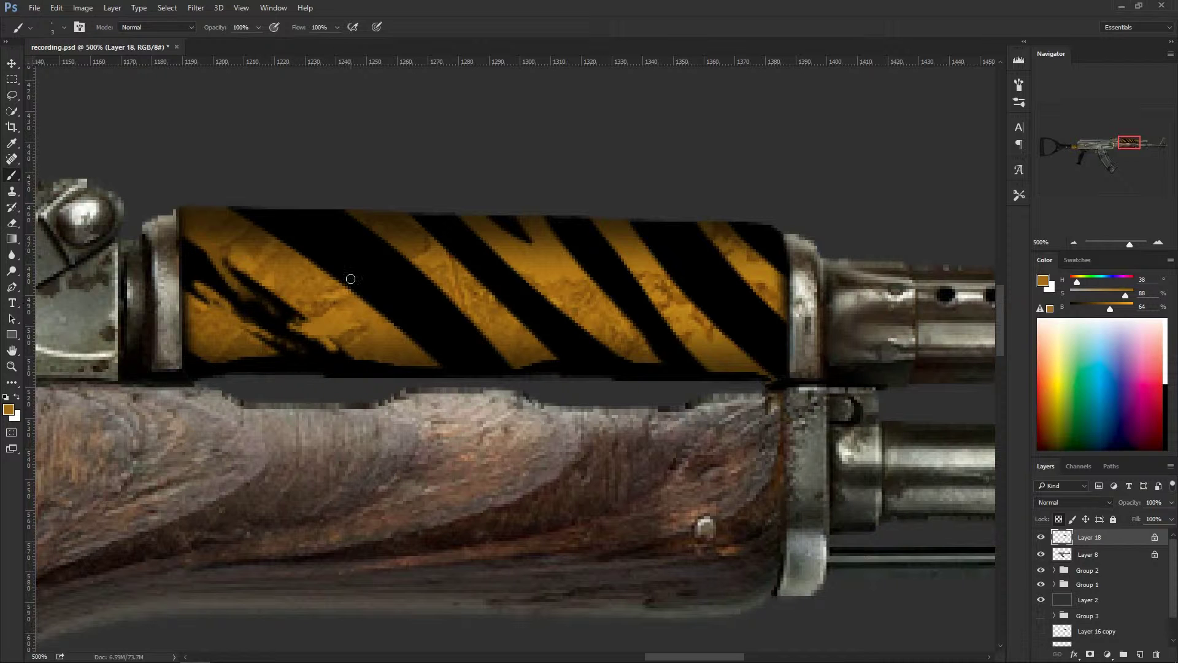
# Step: Paint ragged breaks along the rear edge of the wide second black stripe with sampled yellow, brown and black
pyautogui.keyDown('alt'); pyautogui.click(276, 270); pyautogui.keyUp('alt')
pyautogui.moveTo(258, 233)
pyautogui.mouseDown()
pyautogui.moveTo(347, 268)
pyautogui.moveTo(334, 263)
pyautogui.moveTo(353, 296)
pyautogui.moveTo(421, 311)
pyautogui.moveTo(403, 303)
pyautogui.moveTo(405, 329)
pyautogui.moveTo(387, 276)
pyautogui.moveTo(457, 359)
pyautogui.moveTo(415, 343)
pyautogui.moveTo(444, 337)
pyautogui.mouseUp()
pyautogui.keyDown('alt'); pyautogui.click(398, 301); pyautogui.keyUp('alt')
pyautogui.keyDown('alt'); pyautogui.click(399, 347); pyautogui.keyUp('alt')
pyautogui.keyDown('alt'); pyautogui.click(389, 299); pyautogui.keyUp('alt')
pyautogui.keyDown('alt'); pyautogui.click(420, 347); pyautogui.keyUp('alt')
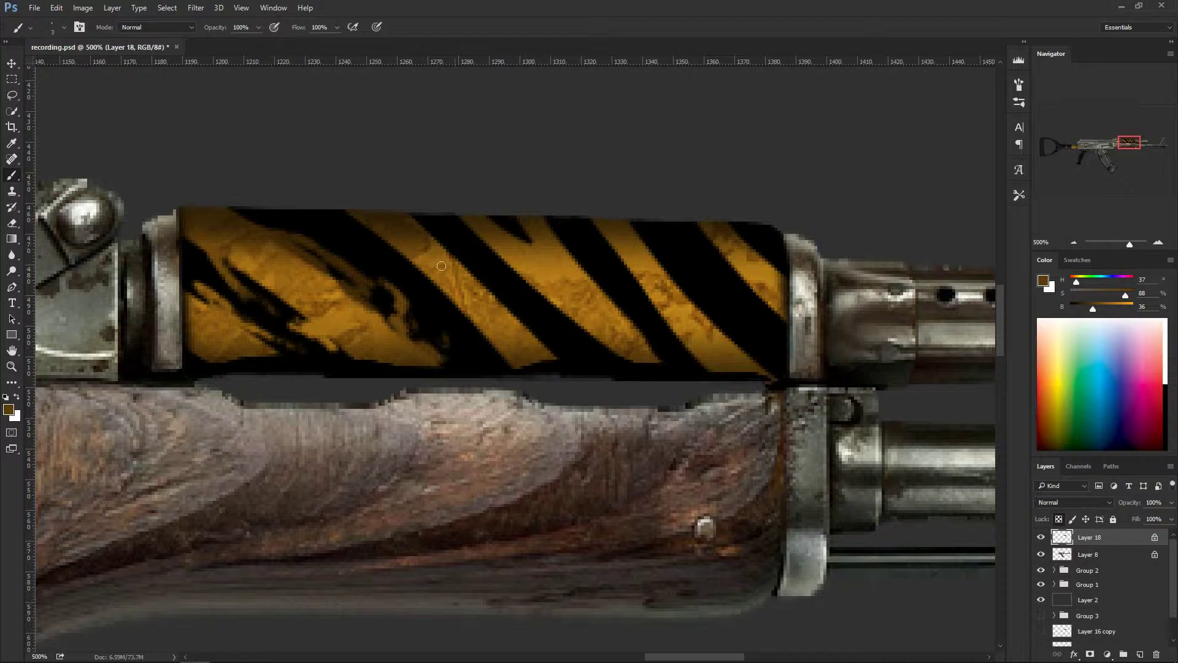
# Step: Roughen the front edge of the second black stripe, blending sampled brown and yellow strokes down to the handguard's lower edge
pyautogui.keyDown('alt'); pyautogui.click(386, 222); pyautogui.keyUp('alt')
pyautogui.moveTo(352, 217)
pyautogui.mouseDown()
pyautogui.moveTo(505, 342)
pyautogui.moveTo(463, 301)
pyautogui.moveTo(479, 321)
pyautogui.moveTo(455, 313)
pyautogui.moveTo(484, 340)
pyautogui.mouseUp()
pyautogui.keyDown('alt'); pyautogui.click(455, 321); pyautogui.keyUp('alt')
pyautogui.keyDown('alt'); pyautogui.click(509, 323); pyautogui.keyUp('alt')
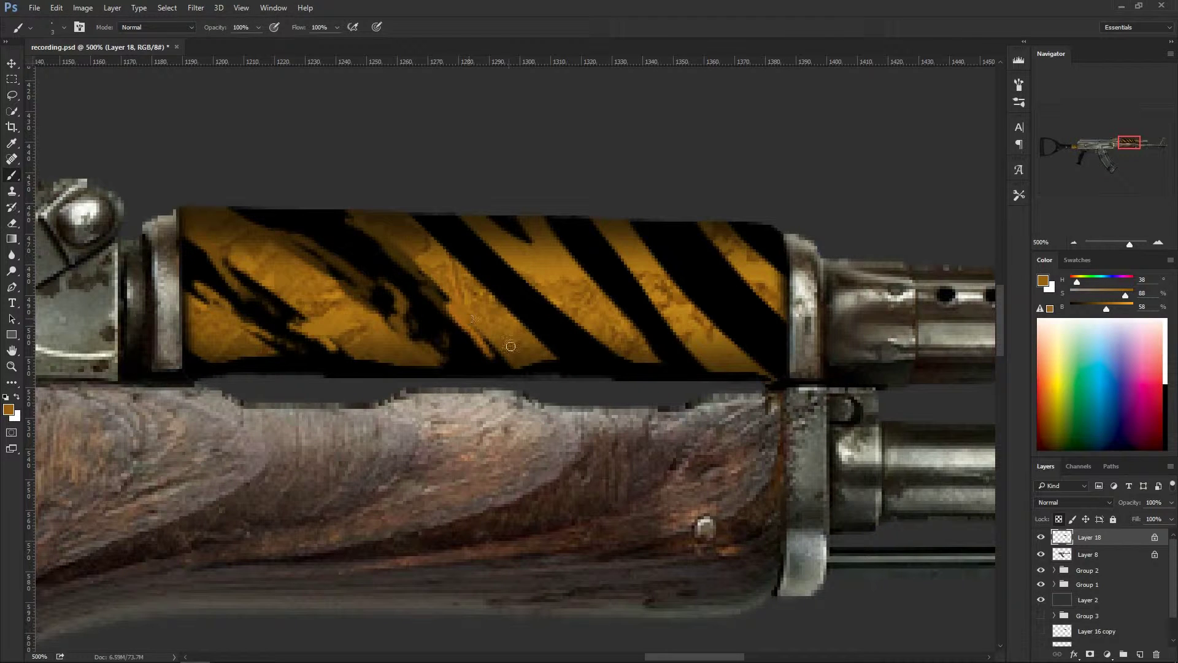
# Step: Paint worn, irregular edges on both sides of the upper part of the third black stripe with sampled tones
pyautogui.keyDown('alt'); pyautogui.click(504, 250); pyautogui.keyUp('alt')
pyautogui.moveTo(490, 243)
pyautogui.mouseDown()
pyautogui.moveTo(530, 284)
pyautogui.moveTo(479, 245)
pyautogui.moveTo(537, 293)
pyautogui.mouseUp()
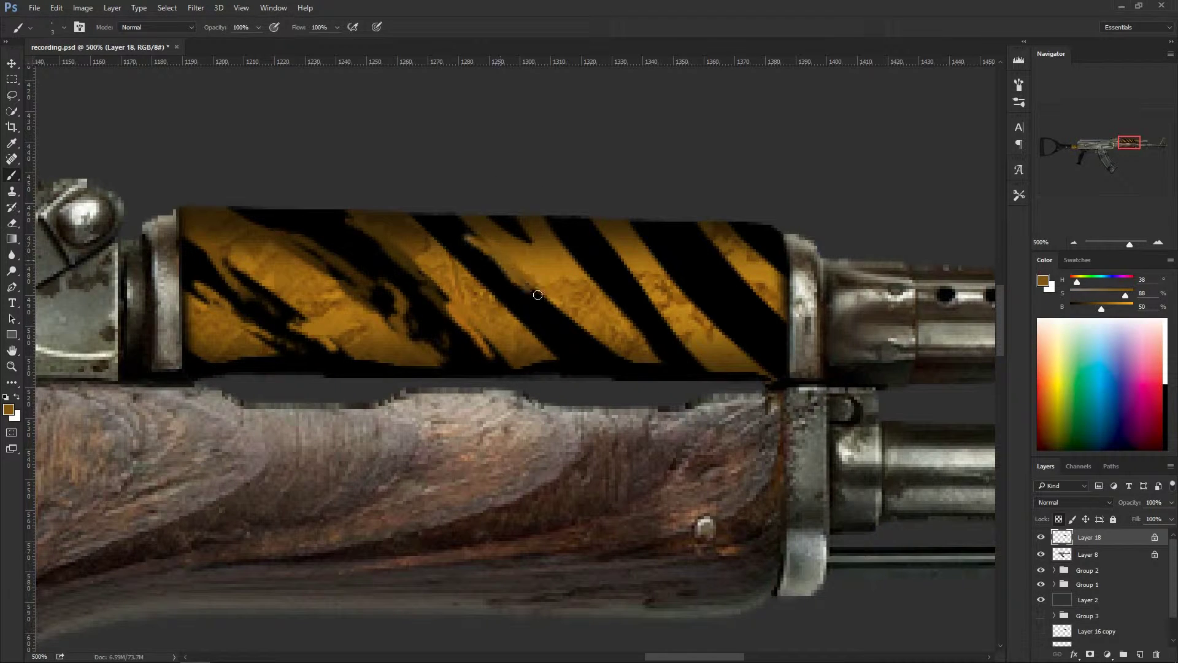
pyautogui.keyDown('alt'); pyautogui.click(477, 260); pyautogui.keyUp('alt')
pyautogui.moveTo(481, 256)
pyautogui.mouseDown()
pyautogui.moveTo(442, 237)
pyautogui.moveTo(437, 249)
pyautogui.moveTo(448, 239)
pyautogui.moveTo(499, 282)
pyautogui.moveTo(470, 258)
pyautogui.moveTo(478, 304)
pyautogui.mouseUp()
pyautogui.keyDown('alt'); pyautogui.click(443, 253); pyautogui.keyUp('alt')
pyautogui.keyDown('alt'); pyautogui.click(498, 280); pyautogui.keyUp('alt')
pyautogui.keyDown('alt'); pyautogui.click(470, 277); pyautogui.keyUp('alt')
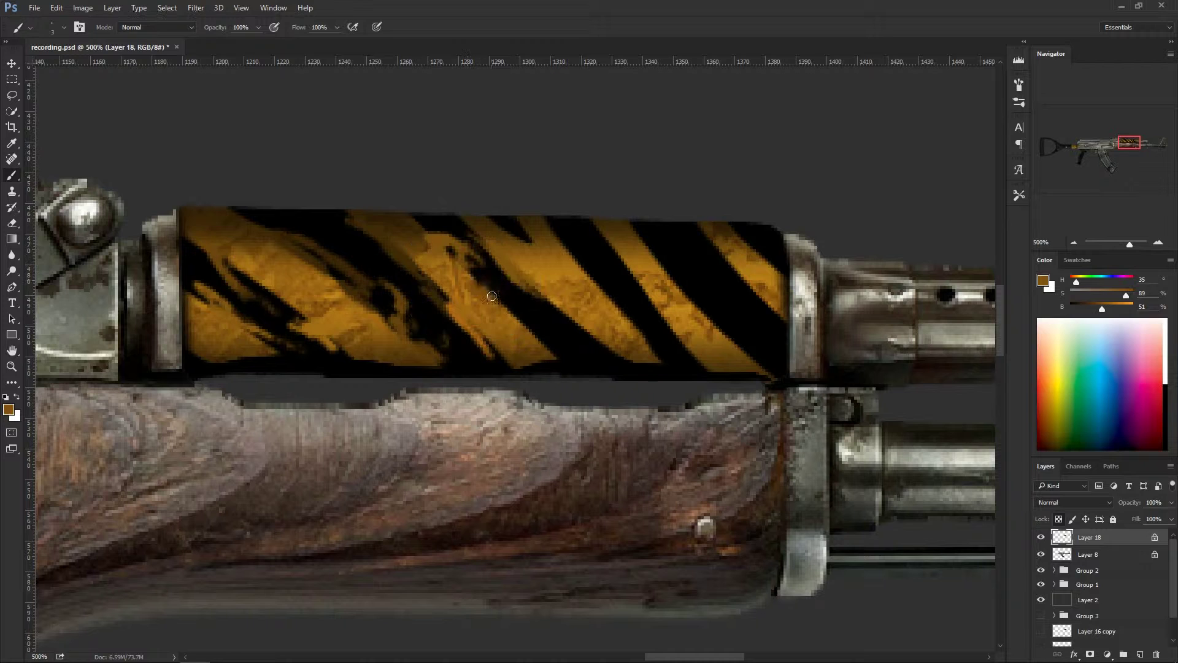
# Step: Break up the lower edges of the third black stripe with sampled black and orange-brown strokes
pyautogui.keyDown('alt'); pyautogui.click(513, 326); pyautogui.keyUp('alt')
pyautogui.keyDown('alt'); pyautogui.click(547, 309); pyautogui.keyUp('alt')
pyautogui.moveTo(529, 315); pyautogui.dragTo(548, 353)
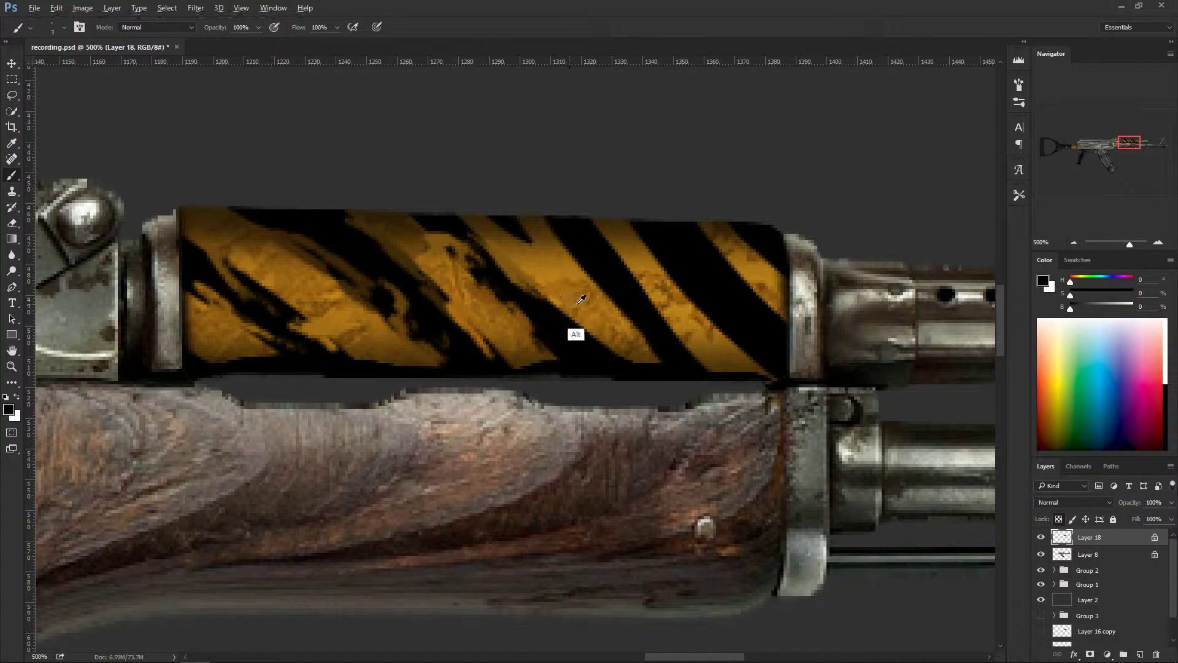
pyautogui.keyDown('alt'); pyautogui.click(578, 308); pyautogui.keyUp('alt')
pyautogui.moveTo(564, 313)
pyautogui.mouseDown()
pyautogui.moveTo(582, 332)
pyautogui.moveTo(568, 323)
pyautogui.moveTo(610, 350)
pyautogui.mouseUp()
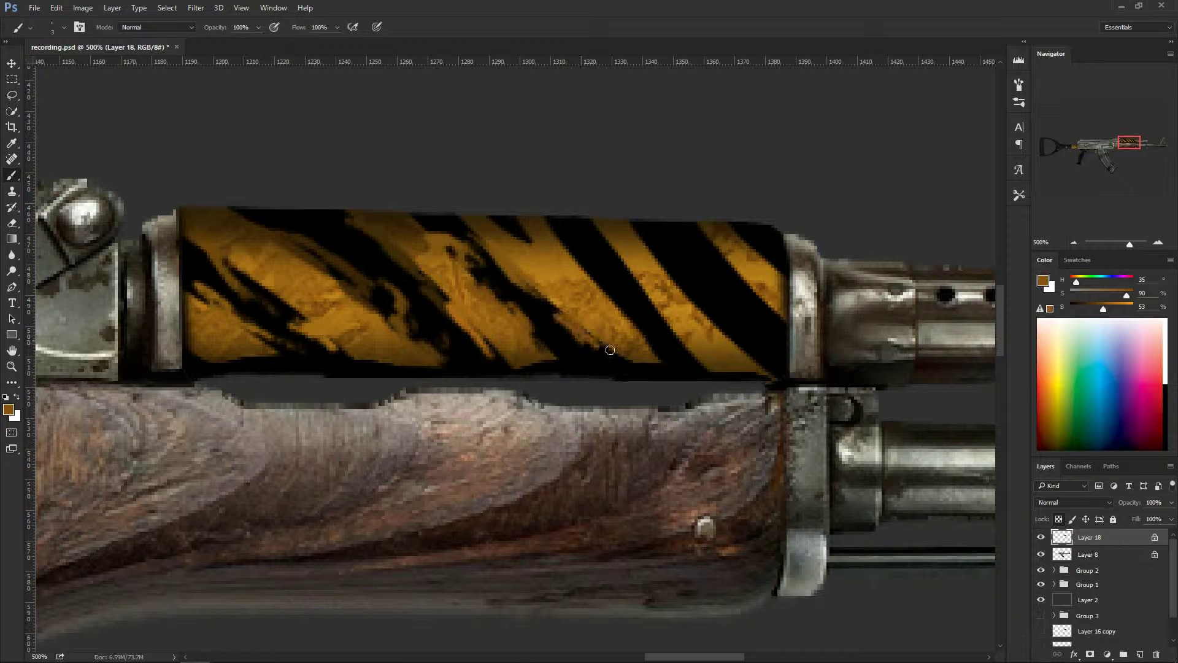
# Step: Paint chipped yellow and black marks along the fourth black stripe from its upper end down to the lower edge
pyautogui.keyDown('alt'); pyautogui.click(563, 265); pyautogui.keyUp('alt')
pyautogui.moveTo(568, 242)
pyautogui.mouseDown()
pyautogui.moveTo(603, 256)
pyautogui.moveTo(598, 280)
pyautogui.mouseUp()
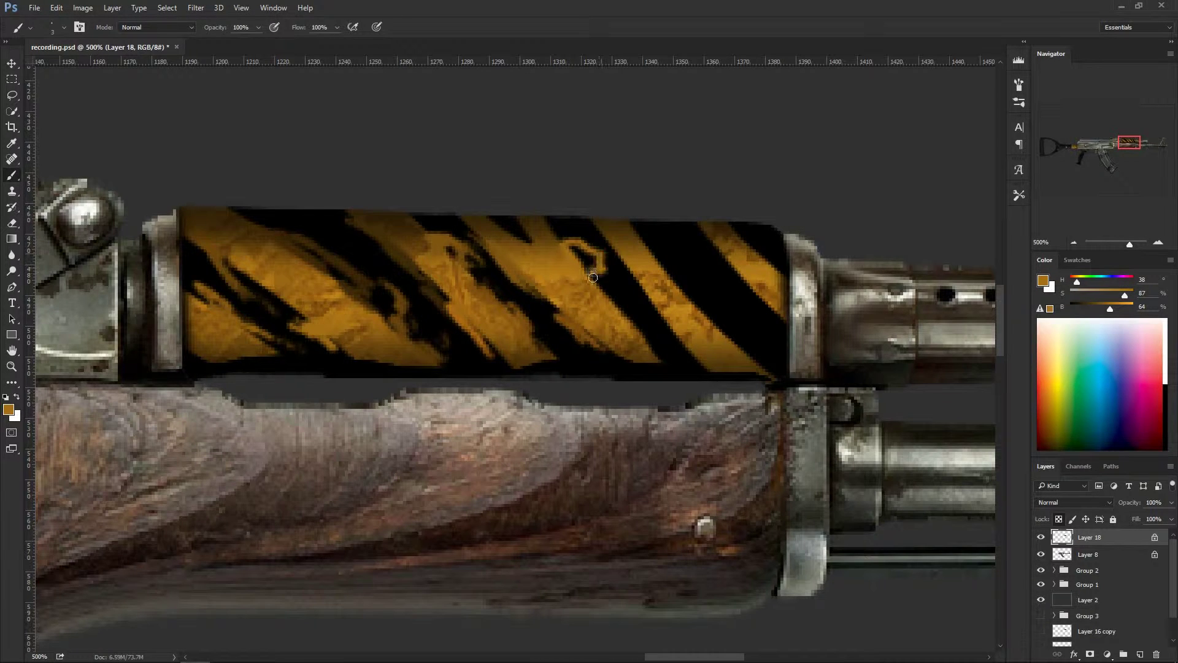
pyautogui.keyDown('alt'); pyautogui.click(612, 238); pyautogui.keyUp('alt')
pyautogui.moveTo(611, 238)
pyautogui.mouseDown()
pyautogui.moveTo(629, 267)
pyautogui.moveTo(575, 249)
pyautogui.moveTo(616, 289)
pyautogui.moveTo(686, 287)
pyautogui.moveTo(628, 275)
pyautogui.mouseUp()
pyautogui.keyDown('alt'); pyautogui.click(639, 264); pyautogui.keyUp('alt')
pyautogui.keyDown('alt'); pyautogui.click(685, 323); pyautogui.keyUp('alt')
pyautogui.moveTo(674, 335); pyautogui.dragTo(658, 321)
pyautogui.keyDown('alt'); pyautogui.click(650, 326); pyautogui.keyUp('alt')
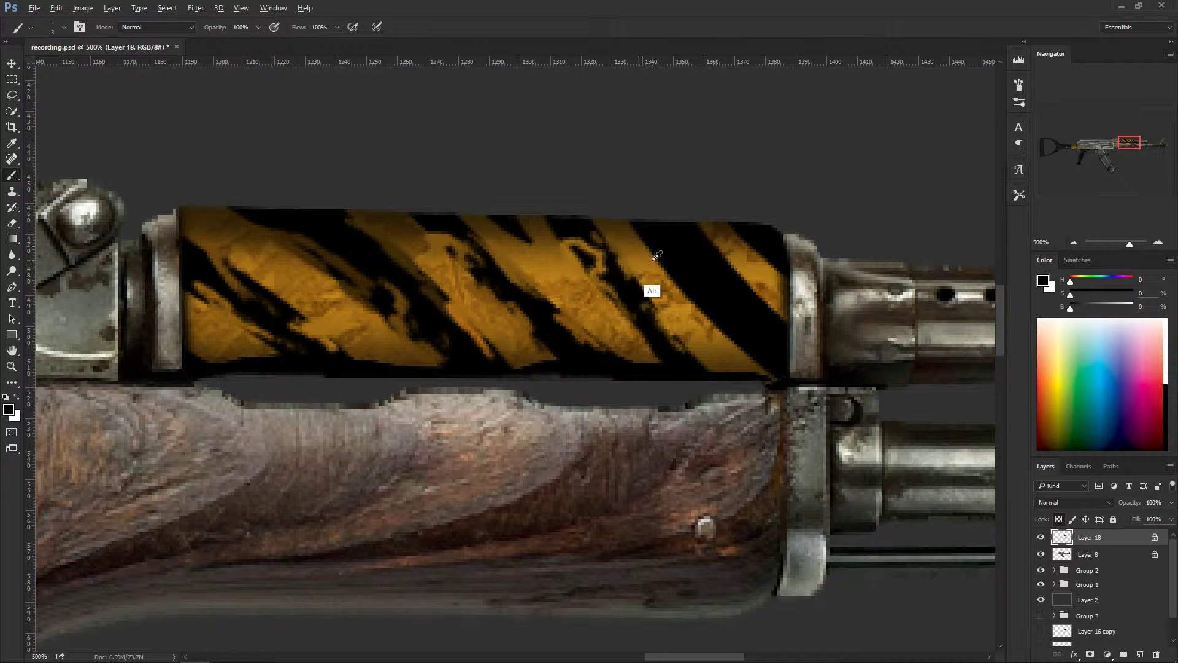
# Step: Roughen both edges of the fifth black stripe near the handguard's front end with sampled yellow and black strokes
pyautogui.keyDown('alt'); pyautogui.click(652, 292); pyautogui.keyUp('alt')
pyautogui.moveTo(675, 263); pyautogui.dragTo(720, 327)
pyautogui.keyDown('alt'); pyautogui.click(705, 270); pyautogui.keyUp('alt')
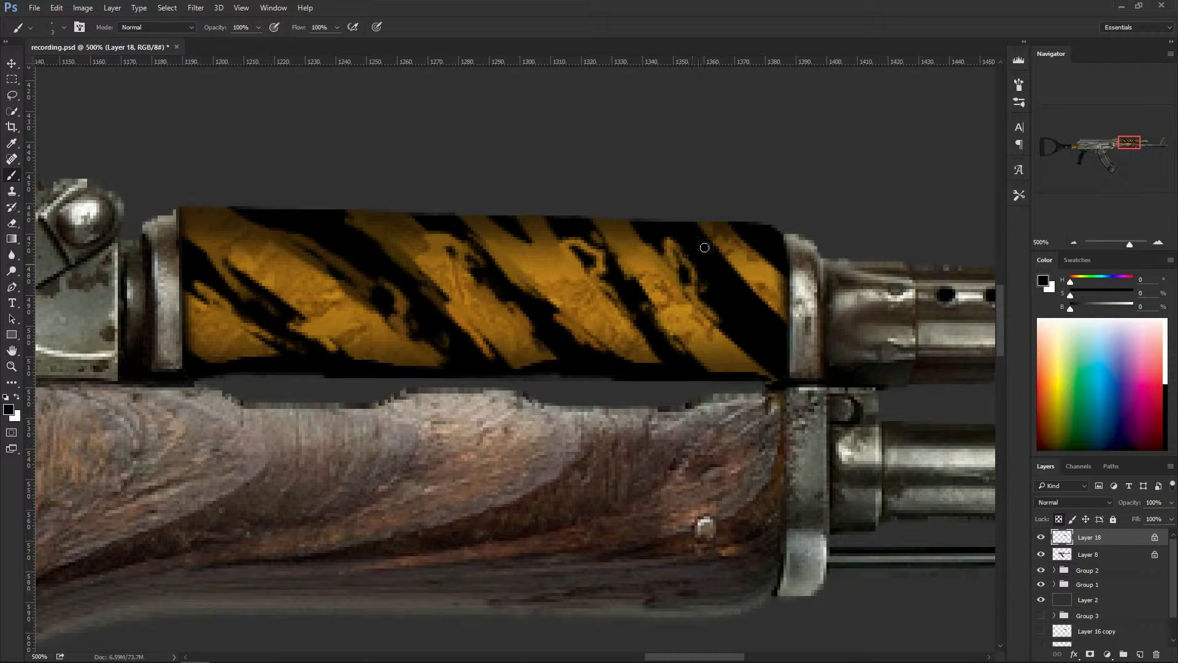
pyautogui.keyDown('alt'); pyautogui.click(744, 264); pyautogui.keyUp('alt')
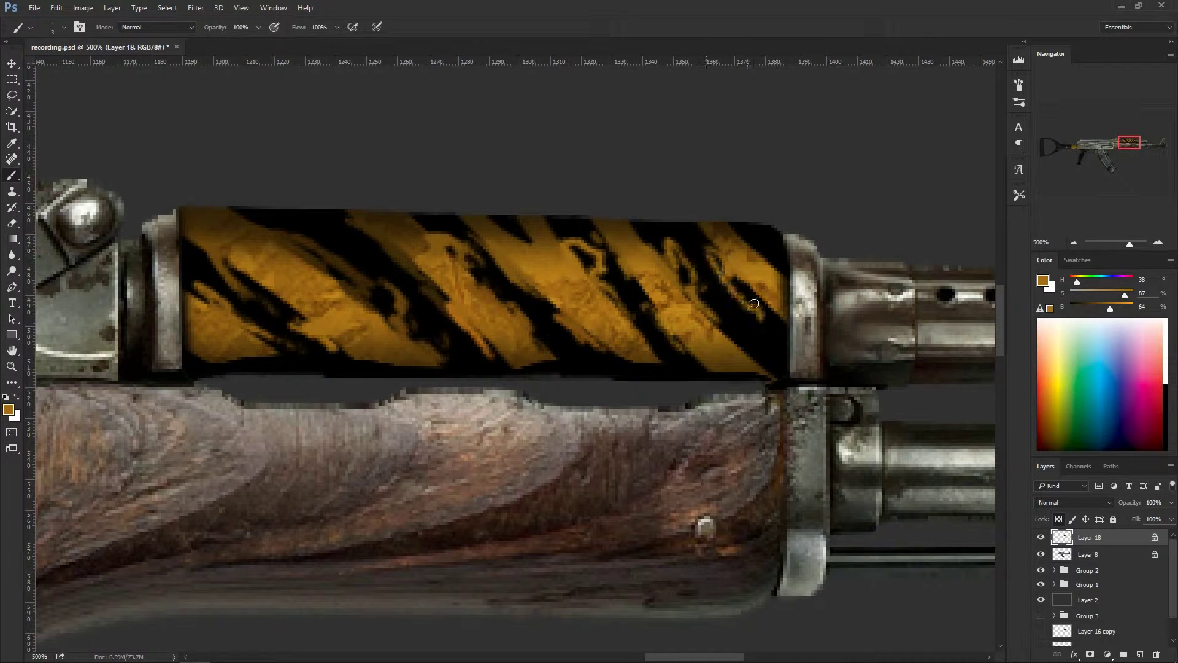
pyautogui.press('d')
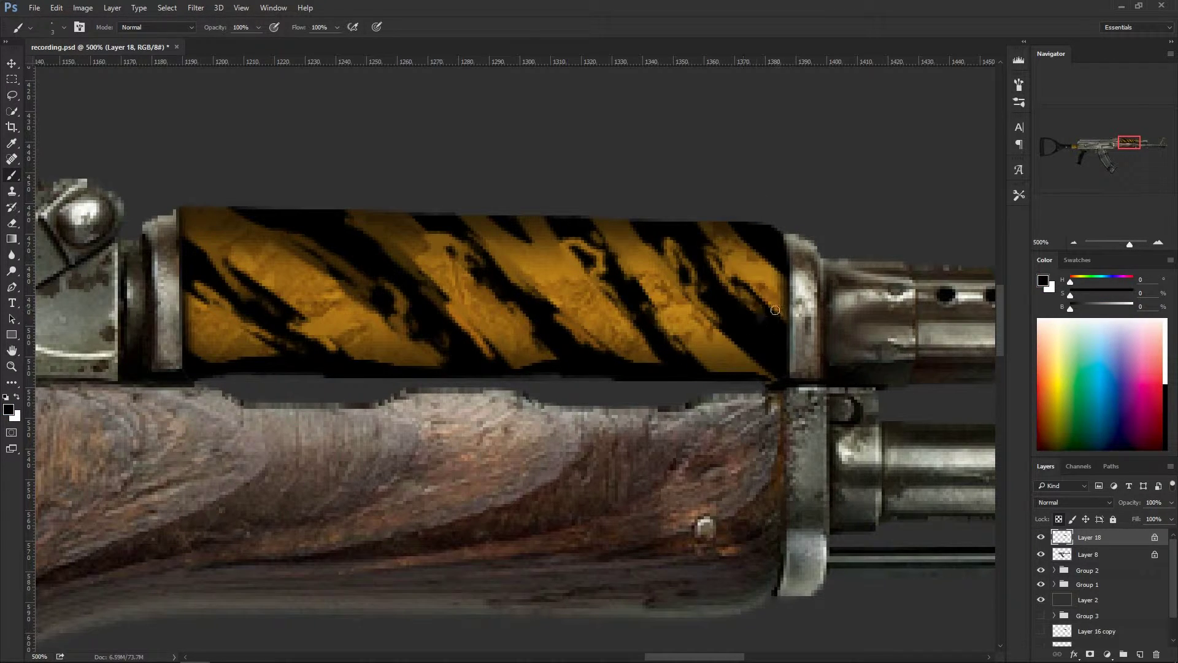
pyautogui.keyDown('alt'); pyautogui.click(737, 350); pyautogui.keyUp('alt')
pyautogui.moveTo(740, 344); pyautogui.dragTo(746, 308)
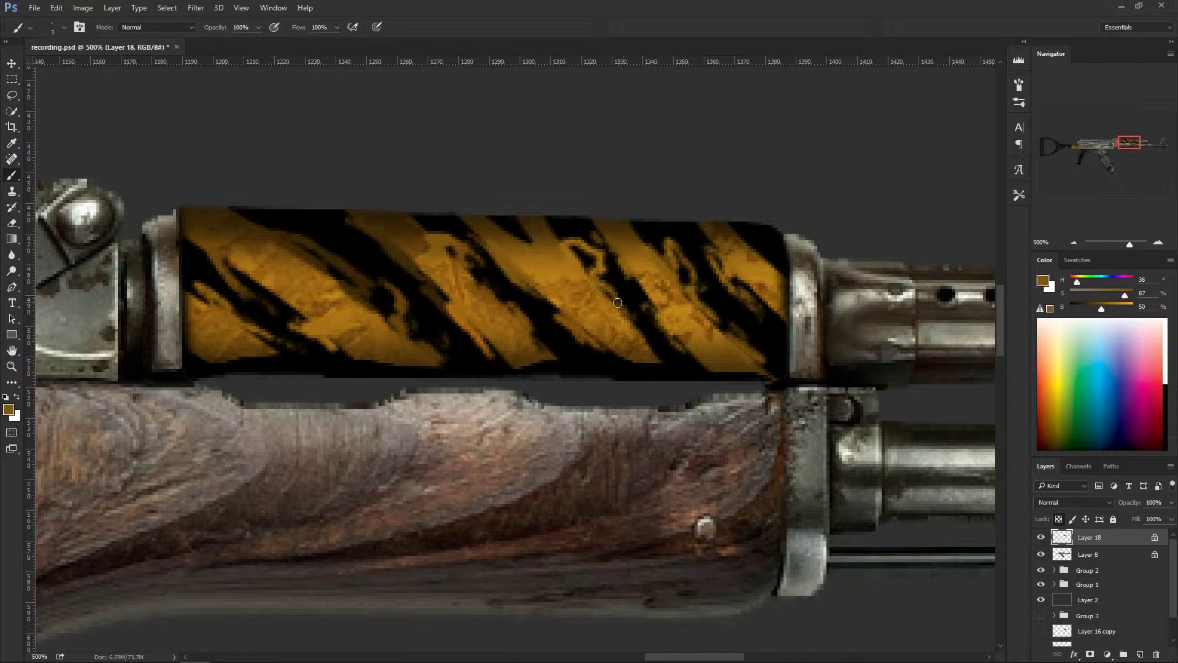
# Step: Save the document and check the painted handguard against the whole rifle at 100% zoom
pyautogui.press('v')
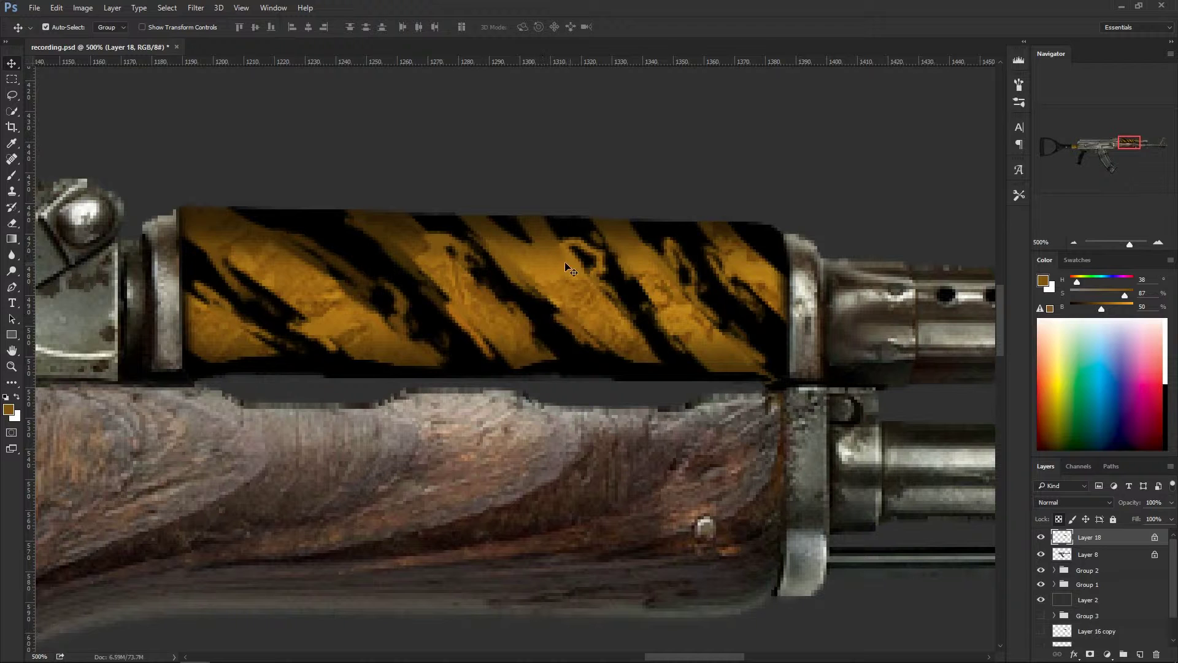
pyautogui.hotkey('ctrl', 's')
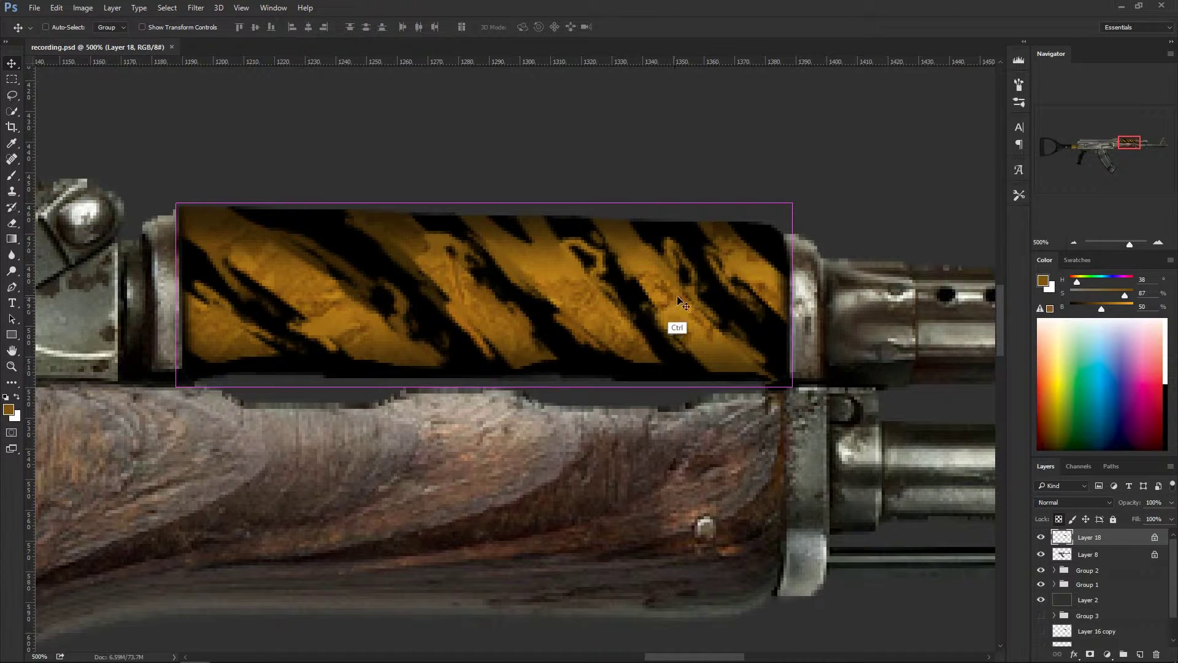
pyautogui.hotkey('ctrl', '-')
pyautogui.hotkey('ctrl', '1')
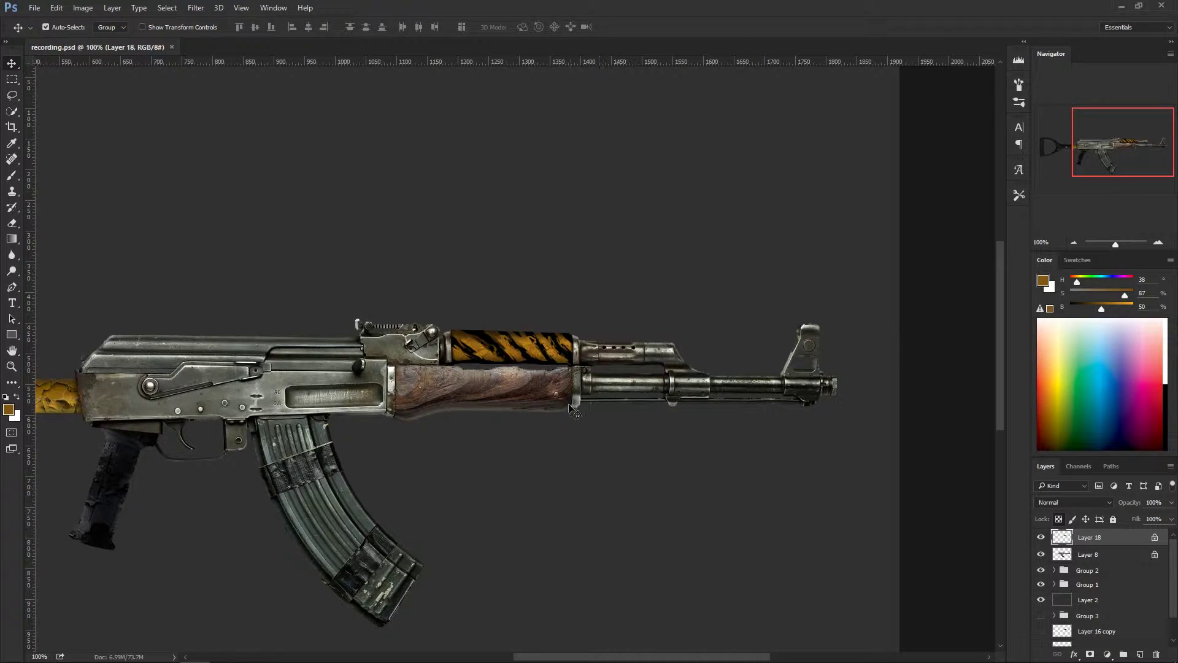
pyautogui.moveTo(561, 448); pyautogui.dragTo(719, 400)
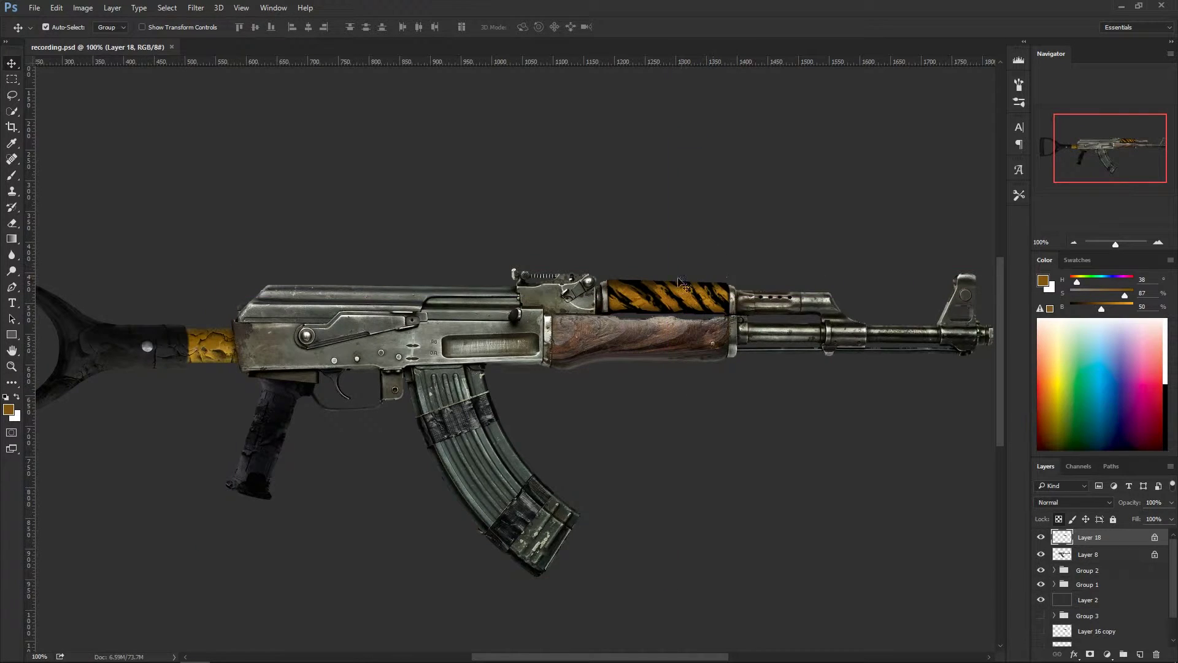
# Step: Rework the loop-shaped yellow mark at the top of the fourth black stripe and touch up nearby edges with sampled brown and black
pyautogui.hotkey('ctrl', '+')
pyautogui.hotkey('ctrl', '+')
pyautogui.hotkey('ctrl', '+')
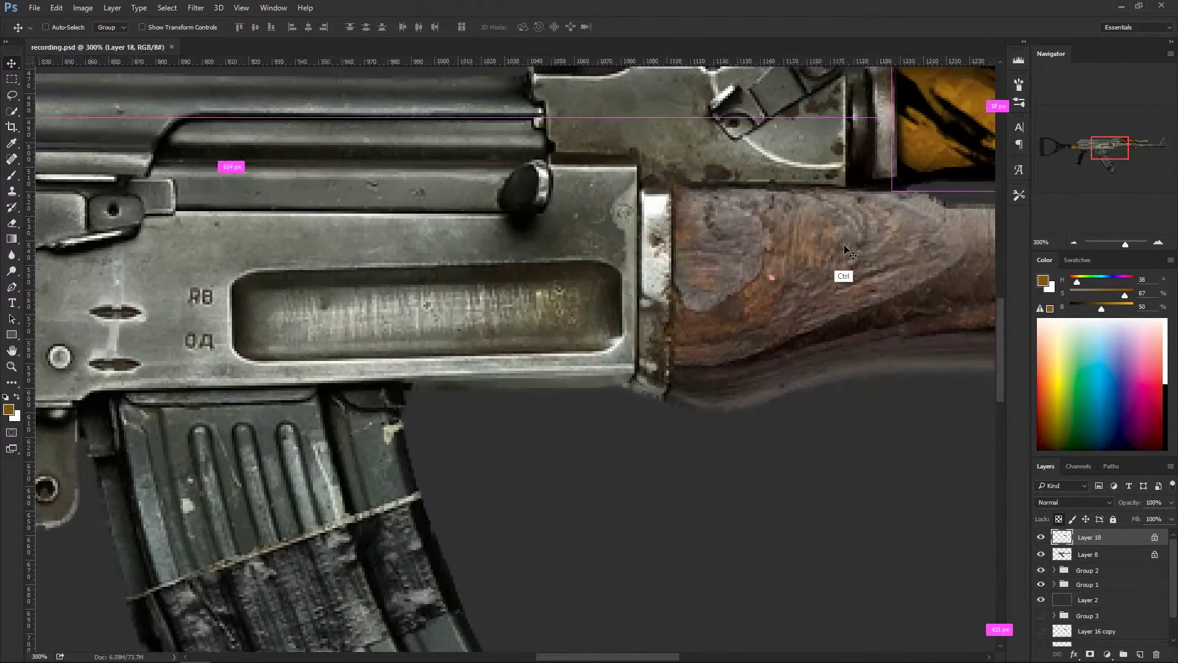
pyautogui.moveTo(897, 212); pyautogui.dragTo(261, 372)
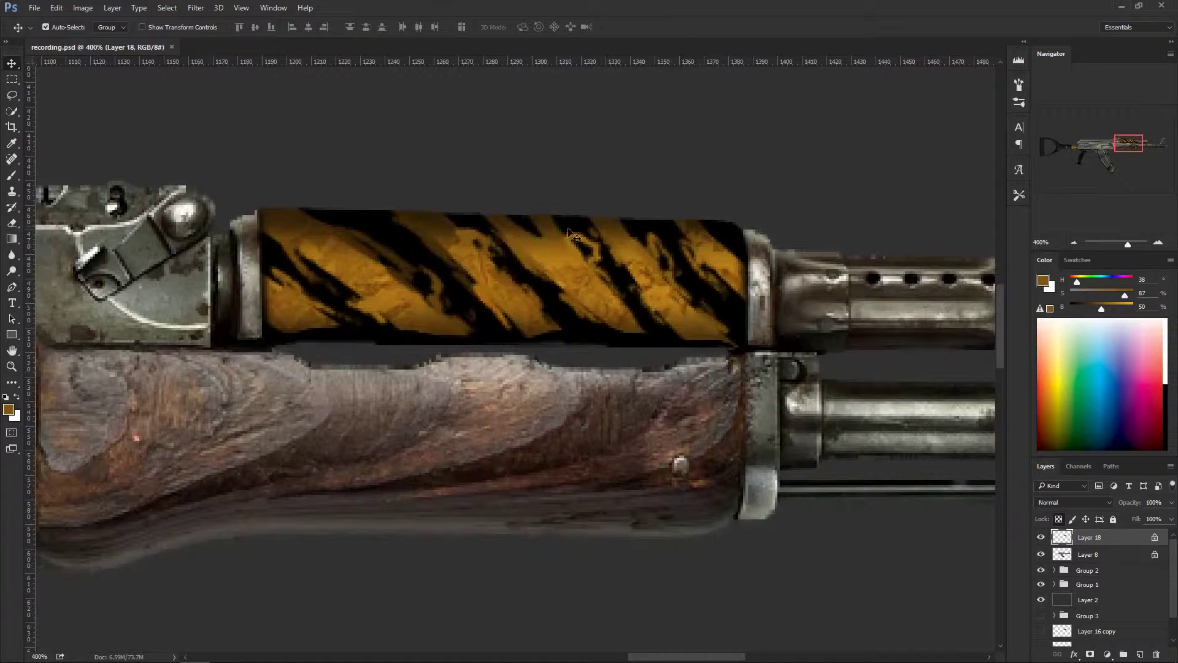
pyautogui.moveTo(632, 237); pyautogui.dragTo(566, 261)
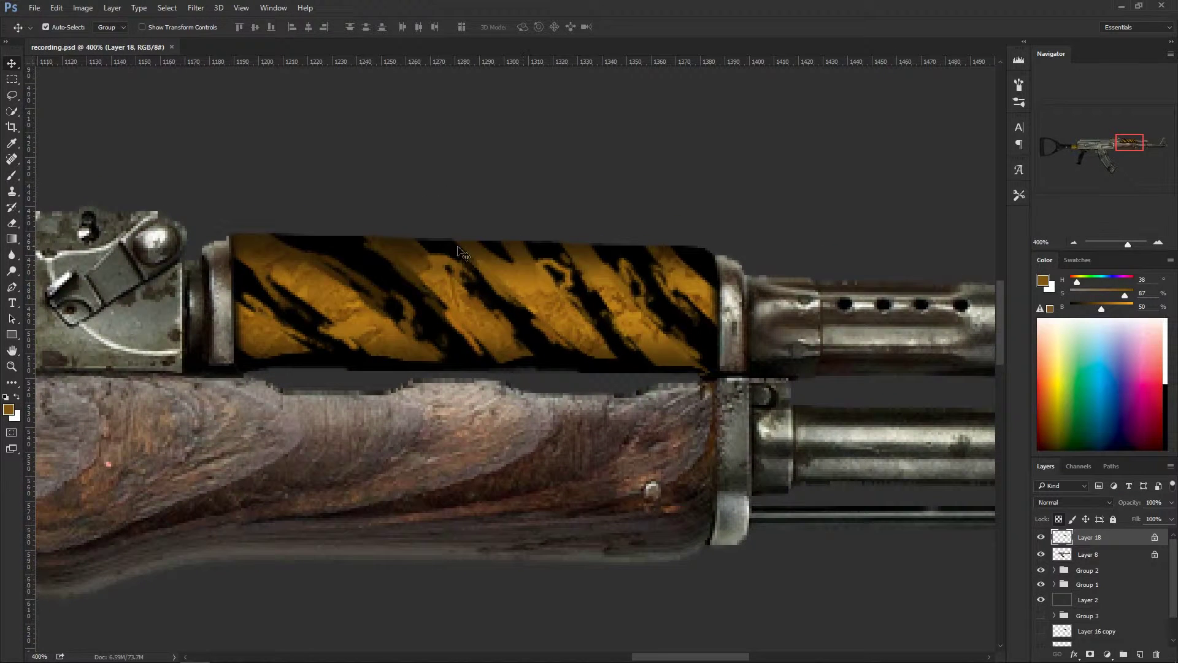
pyautogui.press('b')
pyautogui.keyDown('alt'); pyautogui.click(546, 262); pyautogui.keyUp('alt')
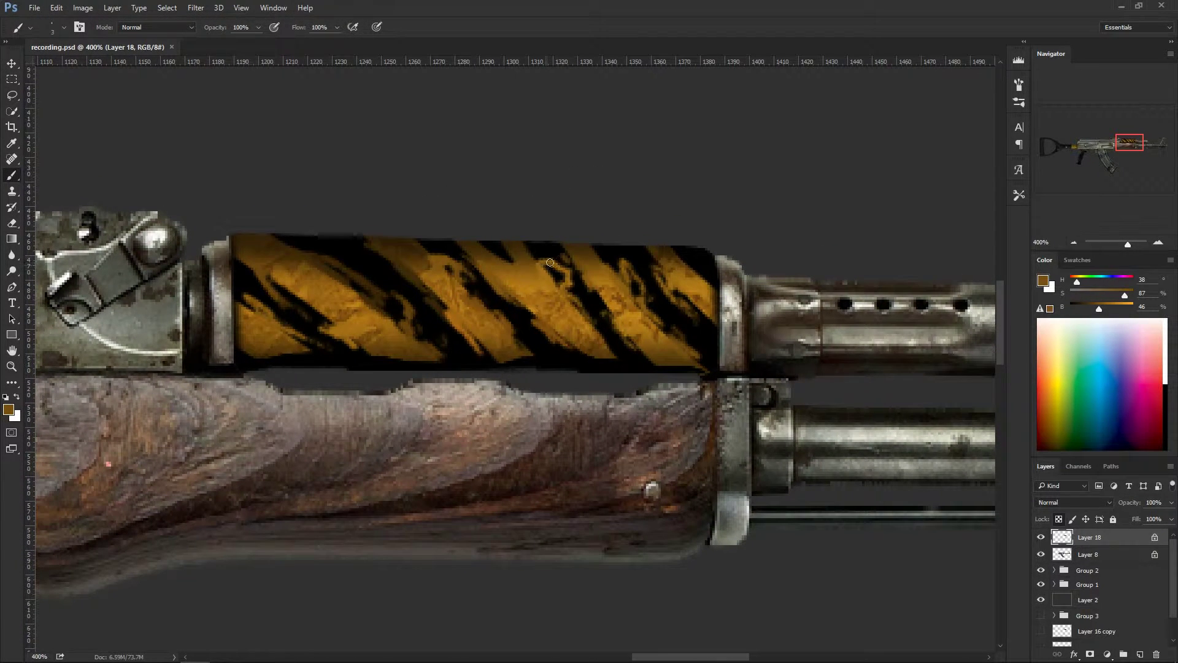
pyautogui.moveTo(549, 263); pyautogui.dragTo(558, 265)
pyautogui.keyDown('alt'); pyautogui.click(567, 287); pyautogui.keyUp('alt')
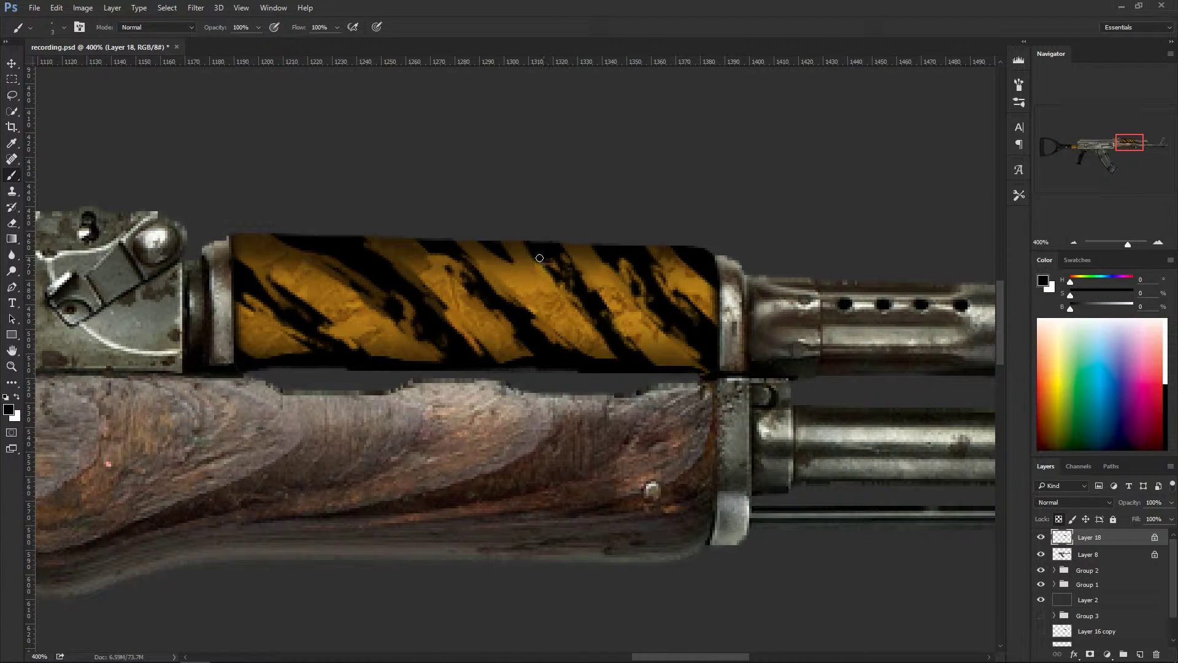
pyautogui.keyDown('alt'); pyautogui.click(519, 252); pyautogui.keyUp('alt')
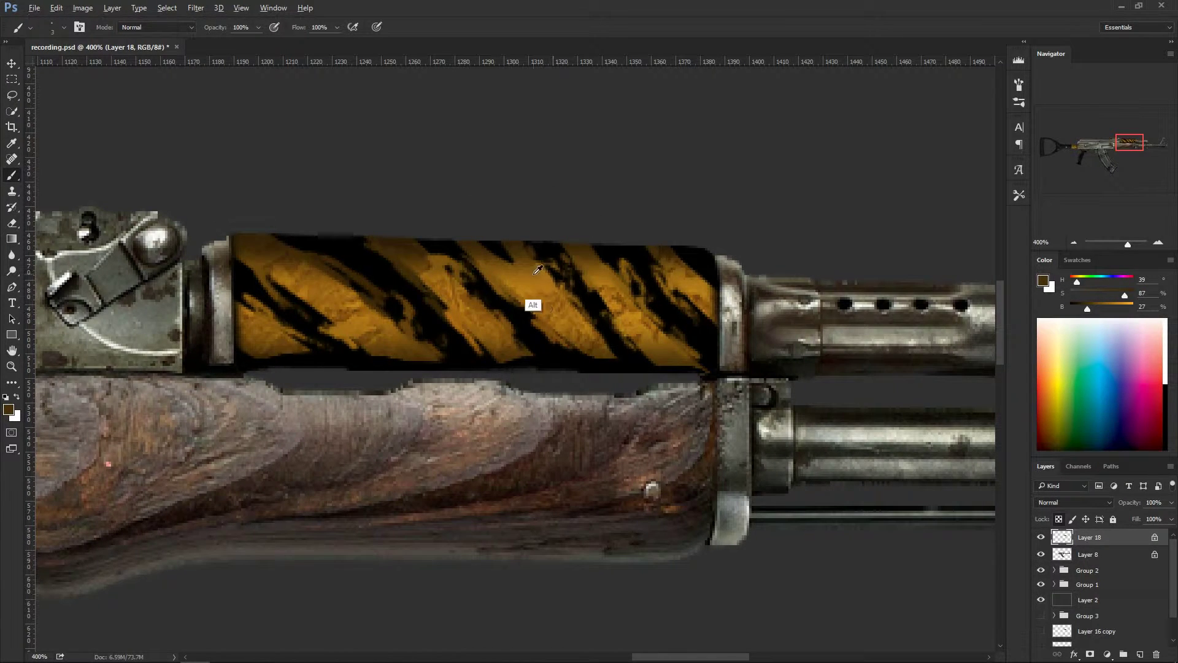
pyautogui.keyDown('alt'); pyautogui.click(554, 287); pyautogui.keyUp('alt')
pyautogui.keyDown('alt'); pyautogui.click(638, 282); pyautogui.keyUp('alt')
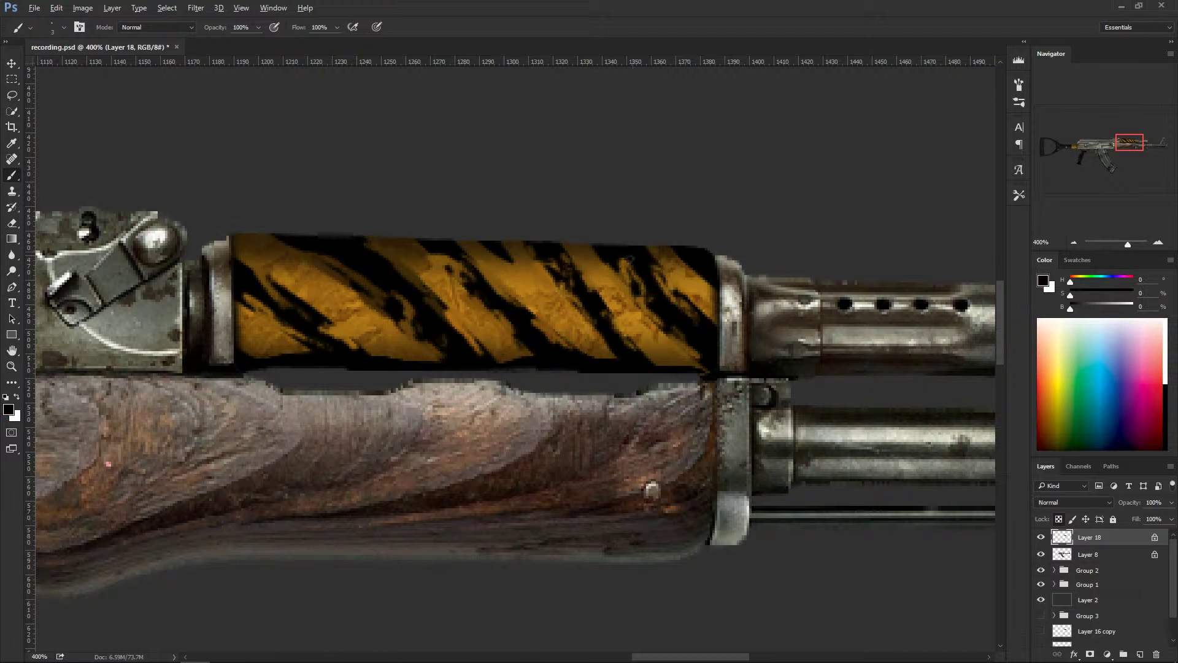
# Step: Touch up the yellow area between the second and third black stripes with sampled brown and dark yellow tones
pyautogui.keyDown('alt'); pyautogui.click(452, 294); pyautogui.keyUp('alt')
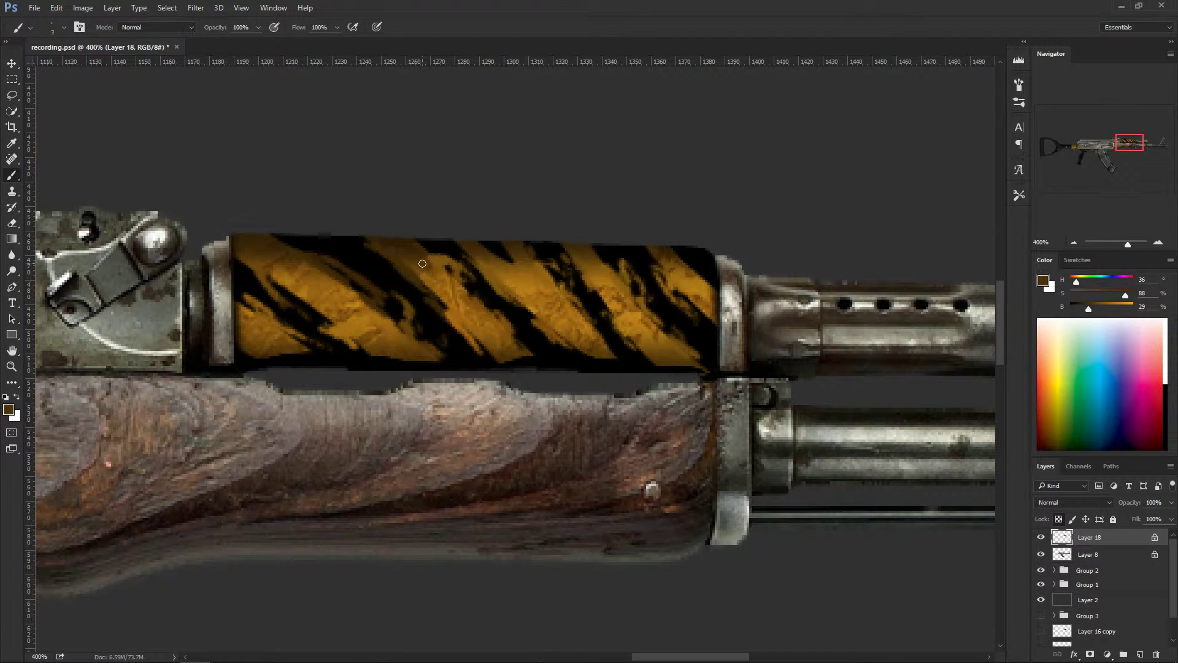
pyautogui.keyDown('alt'); pyautogui.click(430, 271); pyautogui.keyUp('alt')
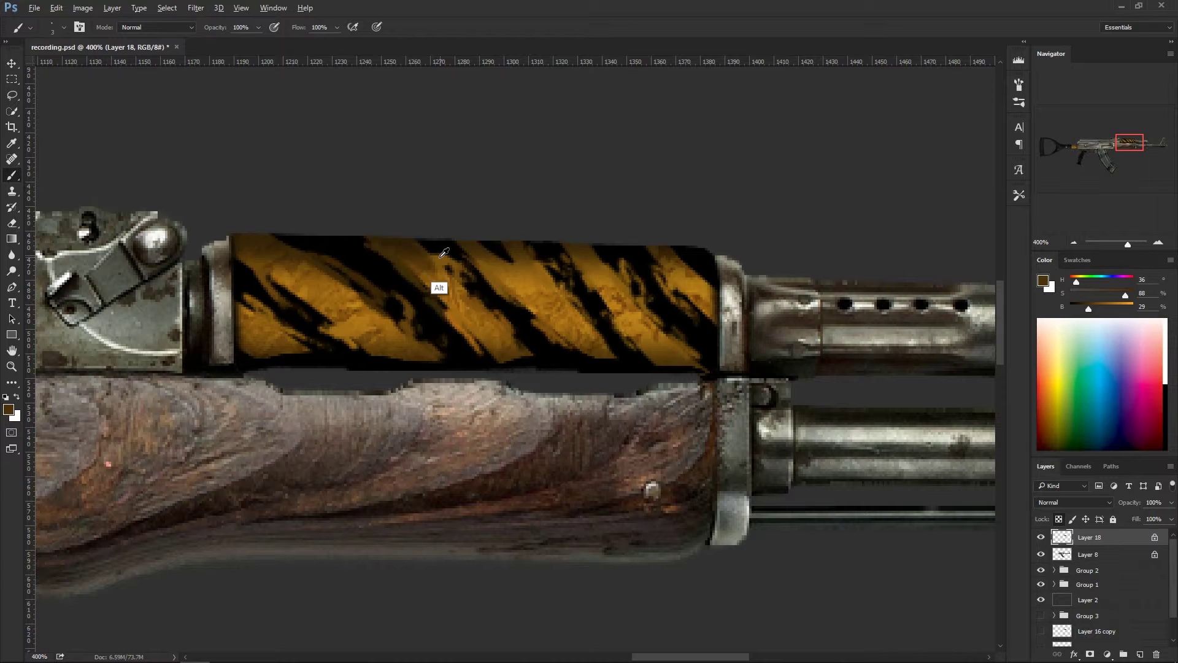
pyautogui.keyDown('alt'); pyautogui.click(410, 246); pyautogui.keyUp('alt')
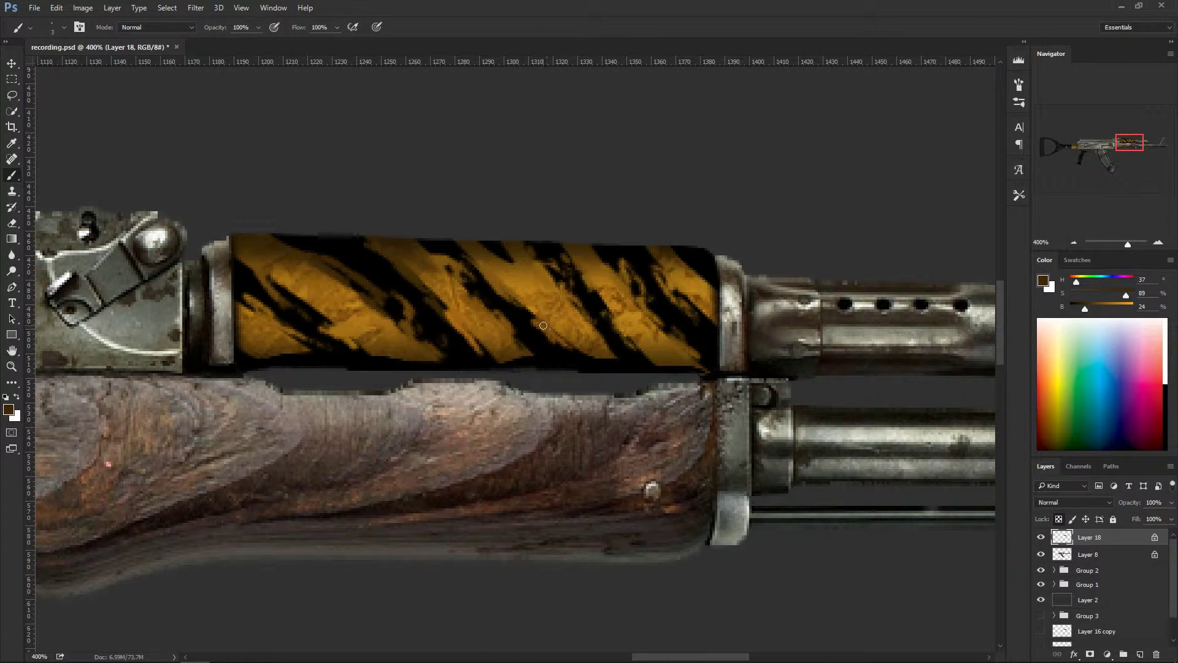
# Step: Touch up the yellow areas beside the black stripes on the upper handguard with sampled brown and dark yellow tones
pyautogui.press('v')
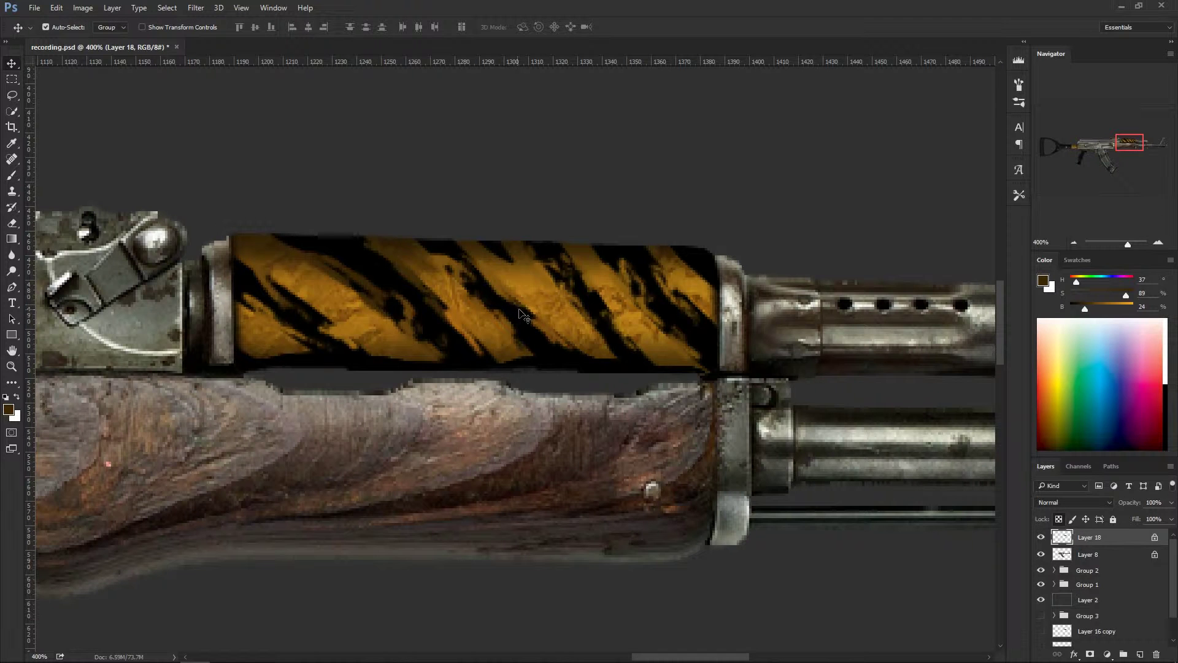
pyautogui.hotkey('ctrl', '1')
pyautogui.moveTo(506, 410); pyautogui.dragTo(640, 361)
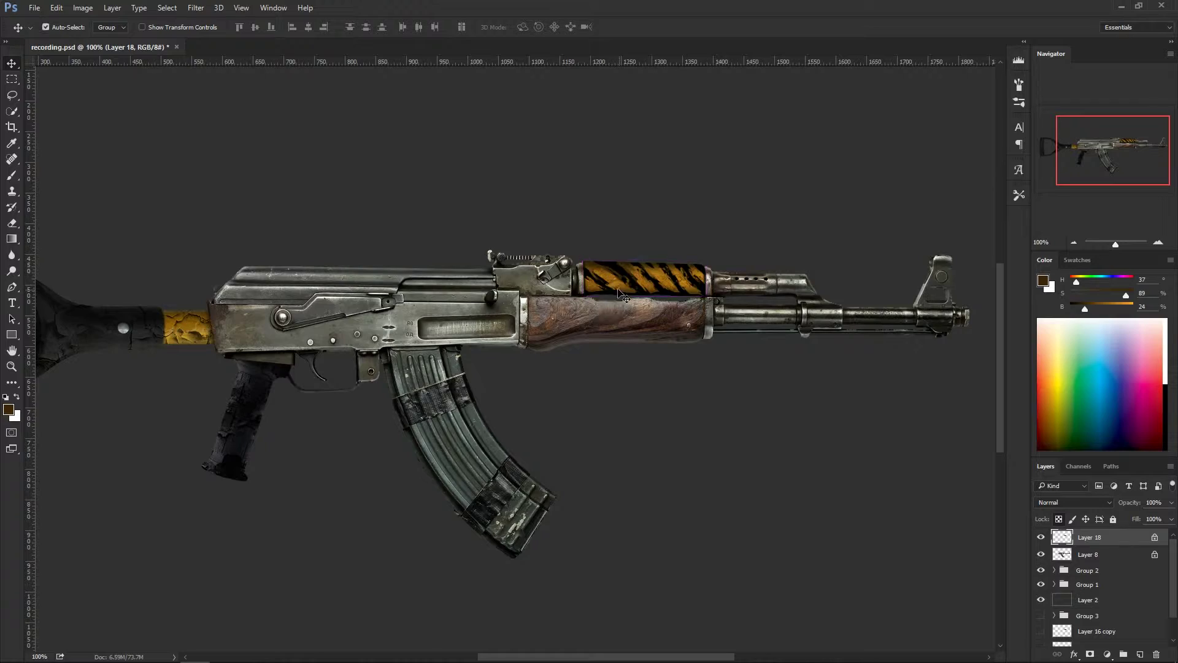
pyautogui.hotkey('ctrl', '+')
pyautogui.hotkey('ctrl', '+')
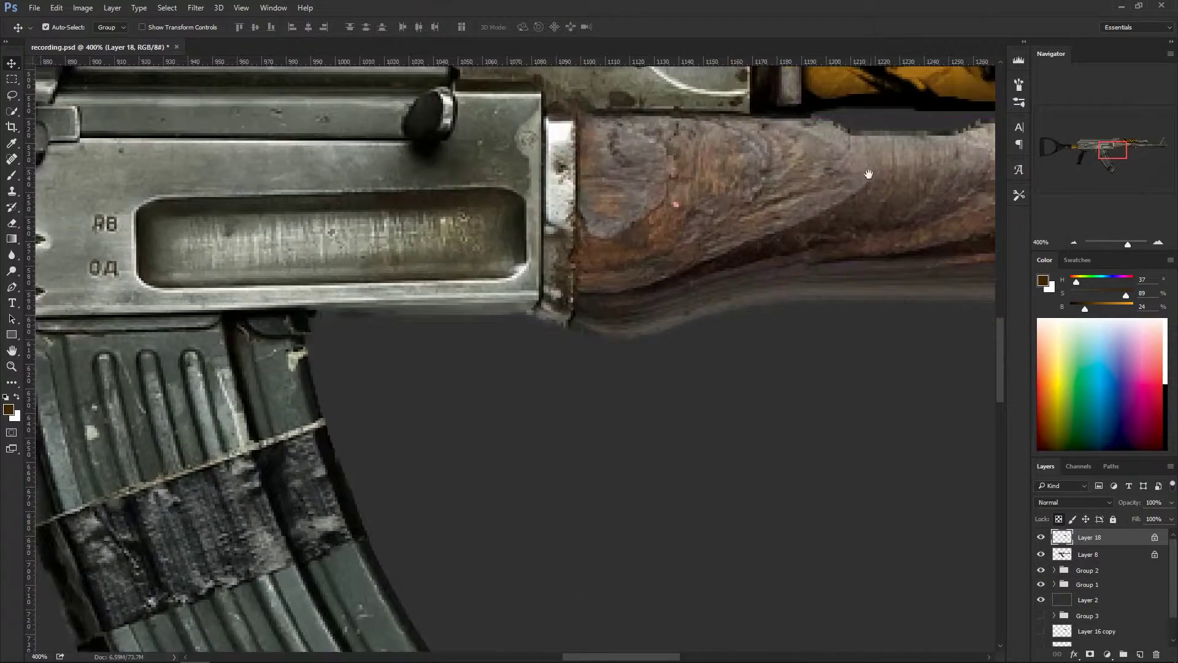
pyautogui.moveTo(867, 173); pyautogui.dragTo(387, 408)
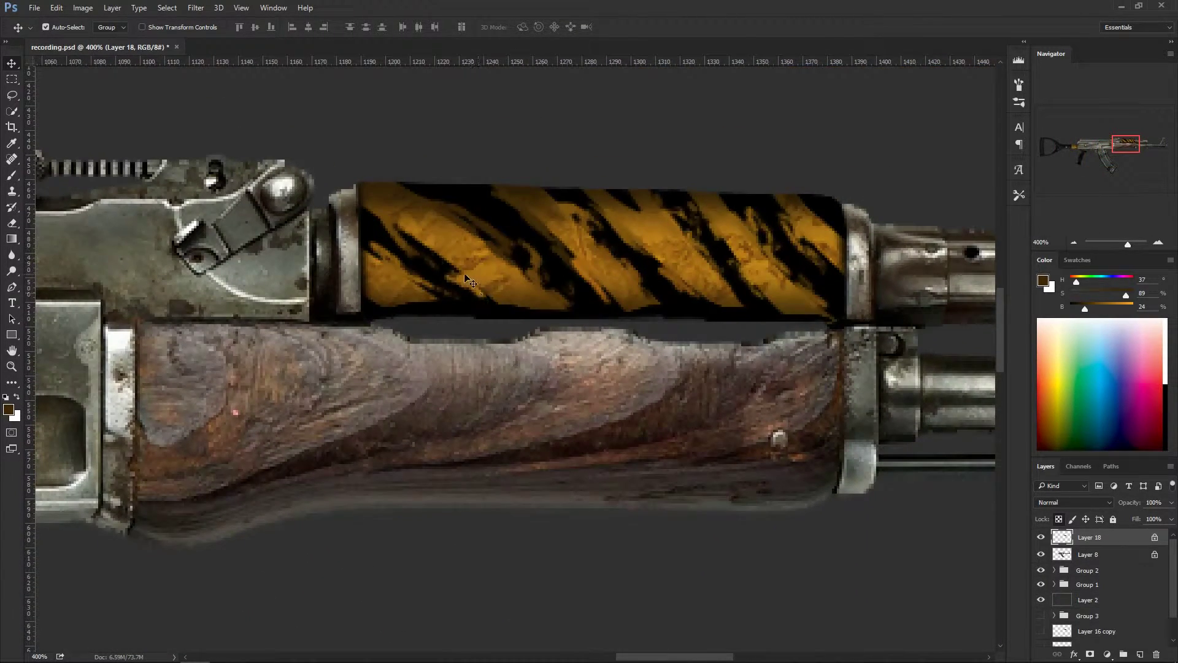
pyautogui.press('b')
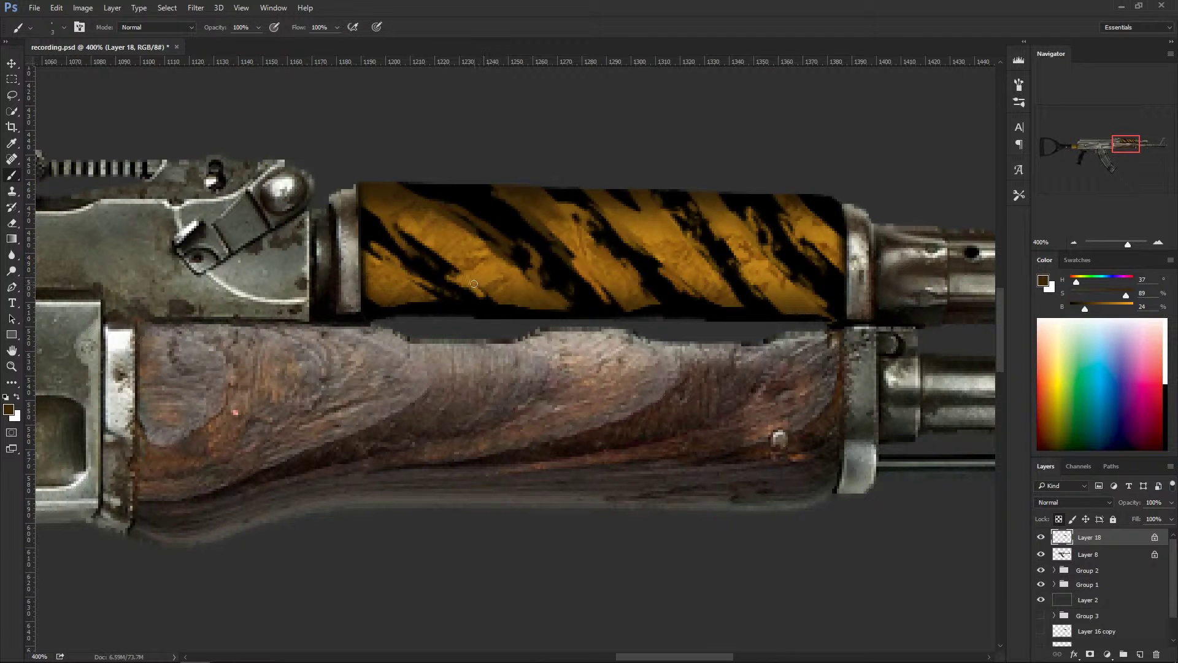
pyautogui.keyDown('alt'); pyautogui.click(487, 288); pyautogui.keyUp('alt')
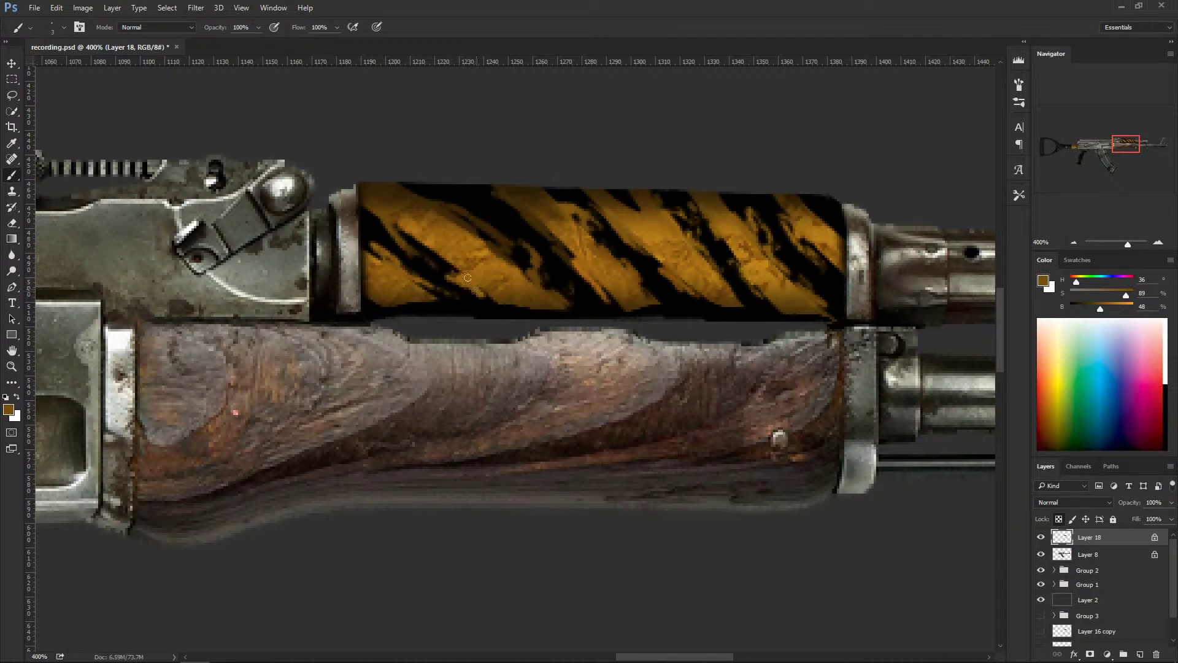
pyautogui.keyDown('alt'); pyautogui.click(441, 253); pyautogui.keyUp('alt')
pyautogui.keyDown('alt'); pyautogui.click(451, 258); pyautogui.keyUp('alt')
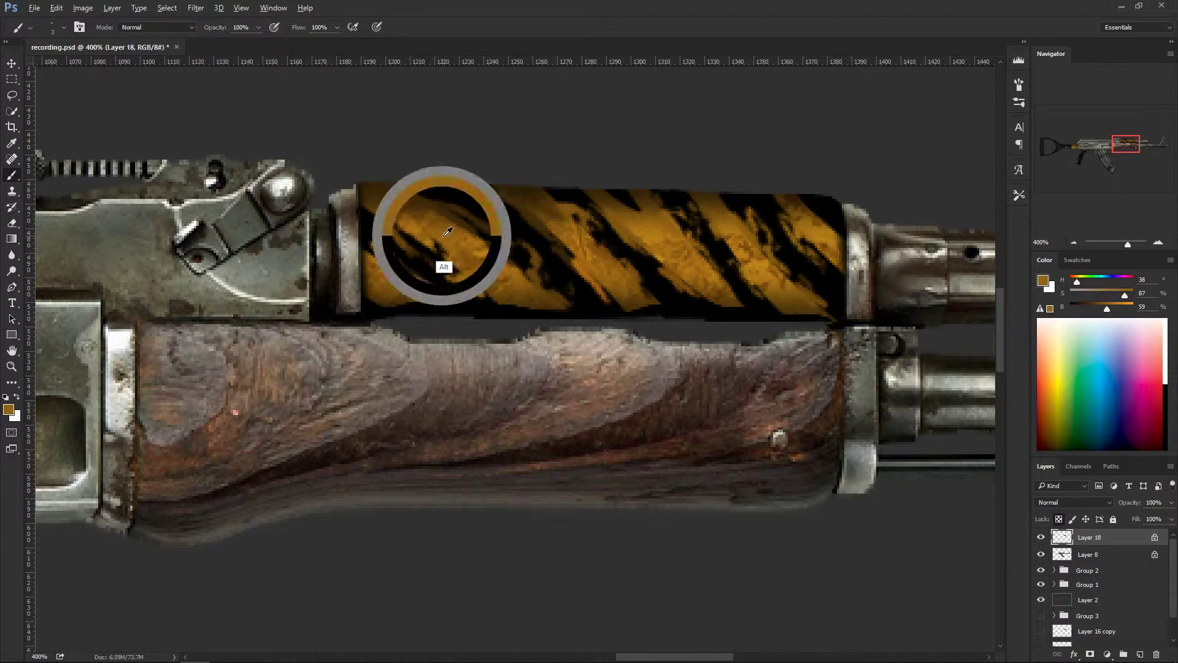
pyautogui.keyDown('alt'); pyautogui.click(485, 290); pyautogui.keyUp('alt')
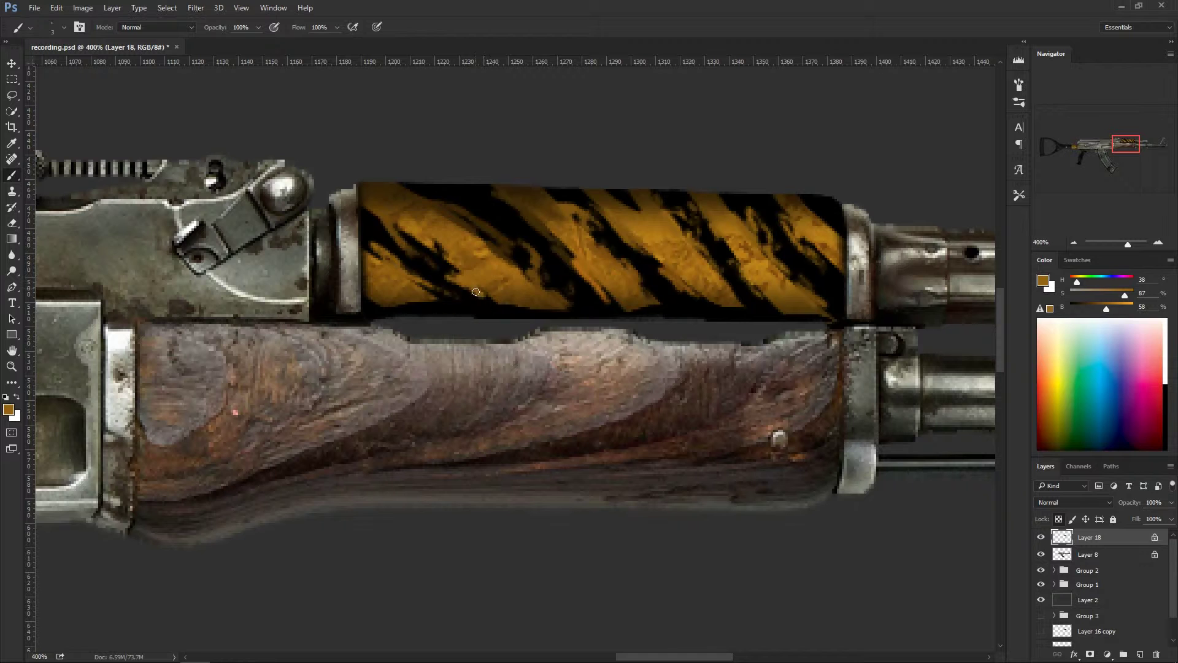
pyautogui.keyDown('alt'); pyautogui.click(591, 264); pyautogui.keyUp('alt')
pyautogui.keyDown('alt'); pyautogui.click(662, 244); pyautogui.keyUp('alt')
# Step: Check the striped upper handguard against the whole rifle at 100% zoom and save the document
pyautogui.hotkey('ctrl', '-')
pyautogui.hotkey('ctrl', '-')
pyautogui.hotkey('ctrl', '-')
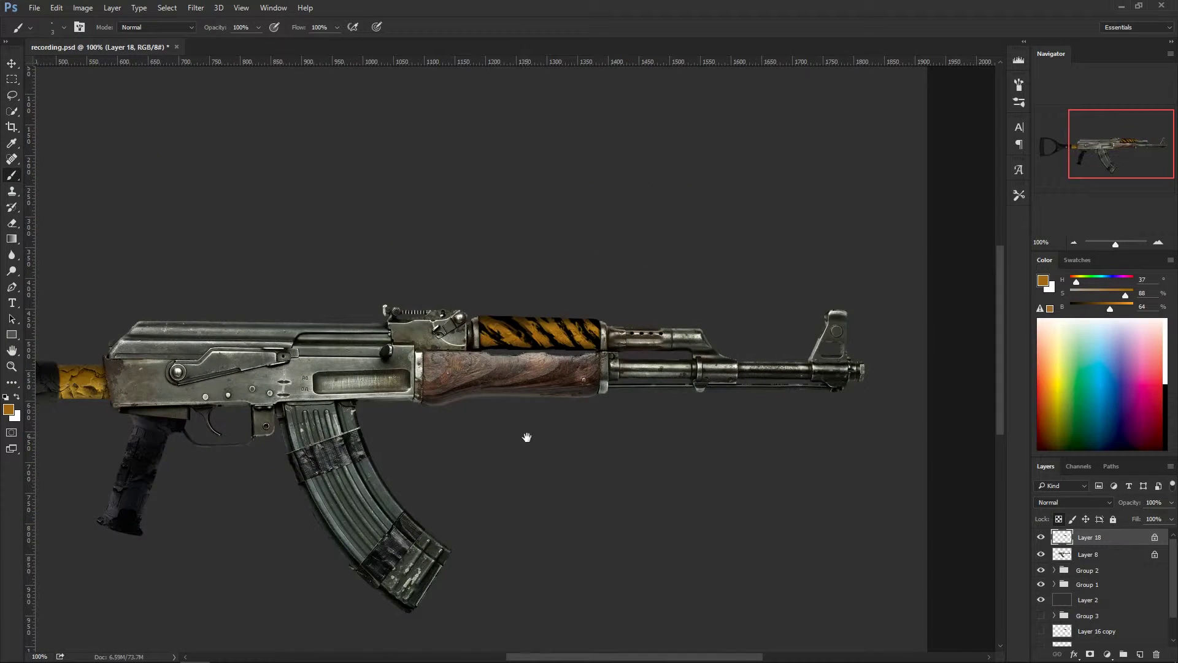
pyautogui.moveTo(526, 437); pyautogui.dragTo(639, 381)
pyautogui.press('v')
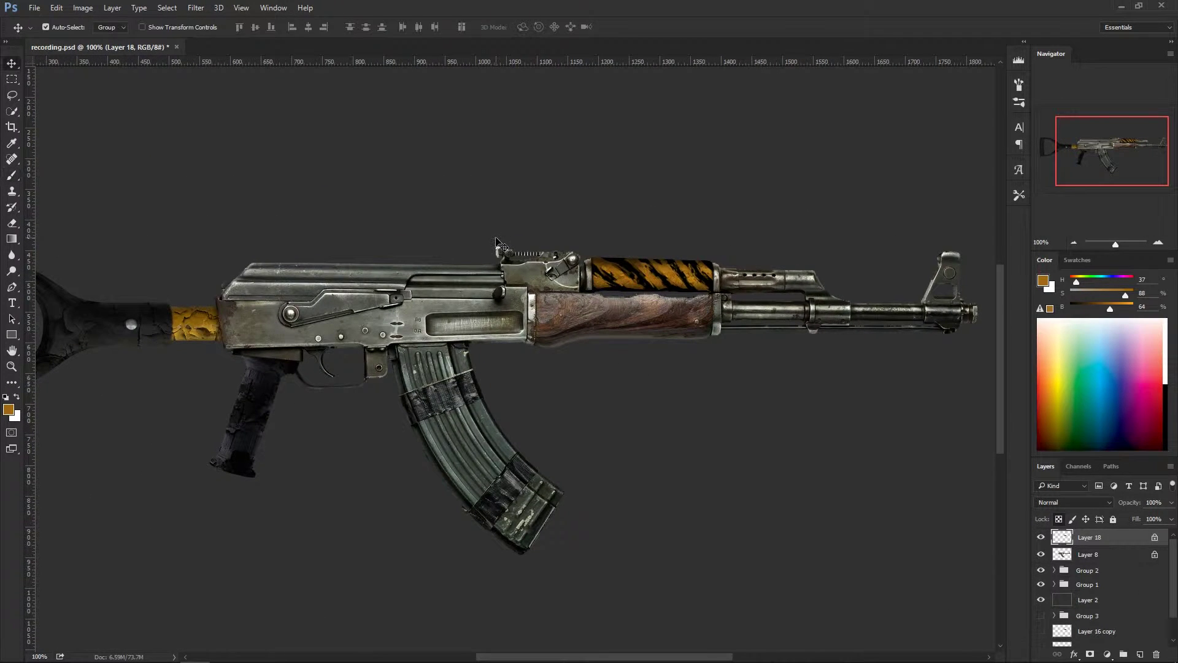
pyautogui.hotkey('ctrl', 's')
# Step: Lasso the wooden lower handguard on Layer 8, cut it out and paste it in place on a new layer
pyautogui.click(1085, 556)
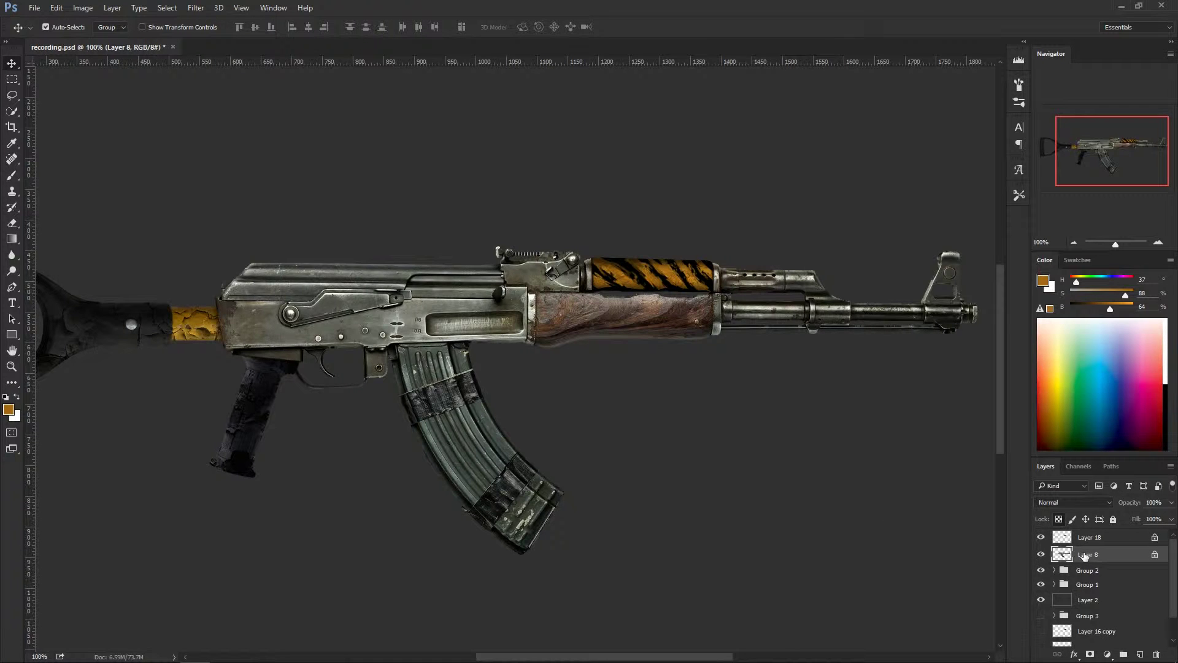
pyautogui.hotkey('ctrl', '+')
pyautogui.hotkey('ctrl', '+')
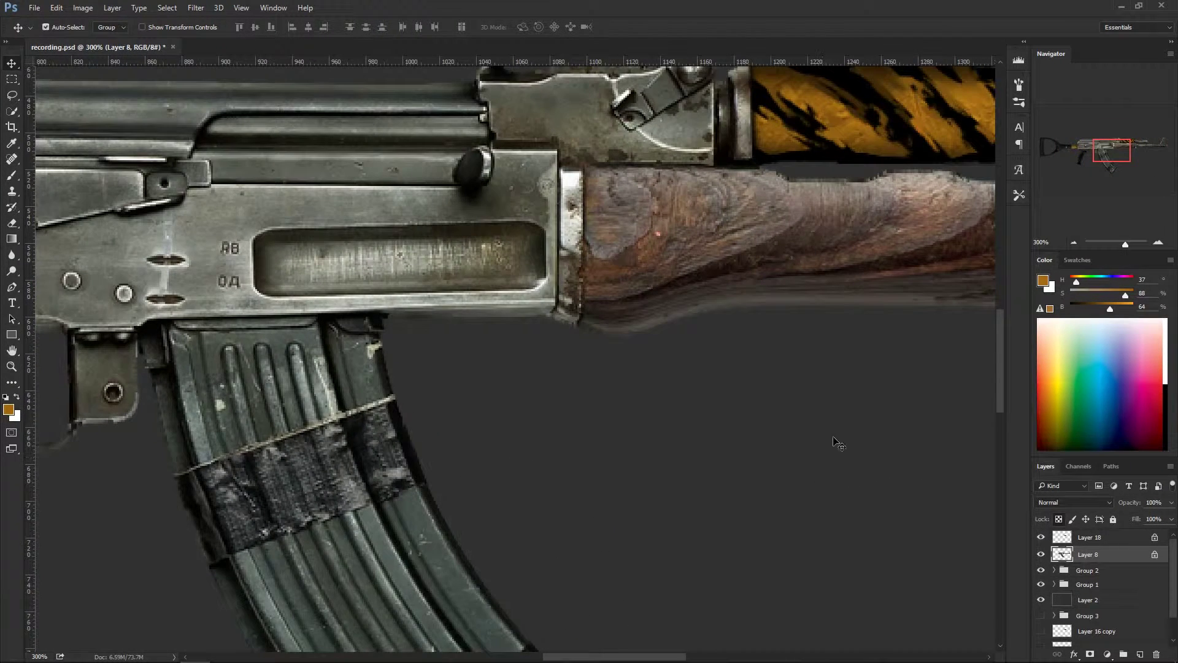
pyautogui.moveTo(839, 443); pyautogui.dragTo(466, 493)
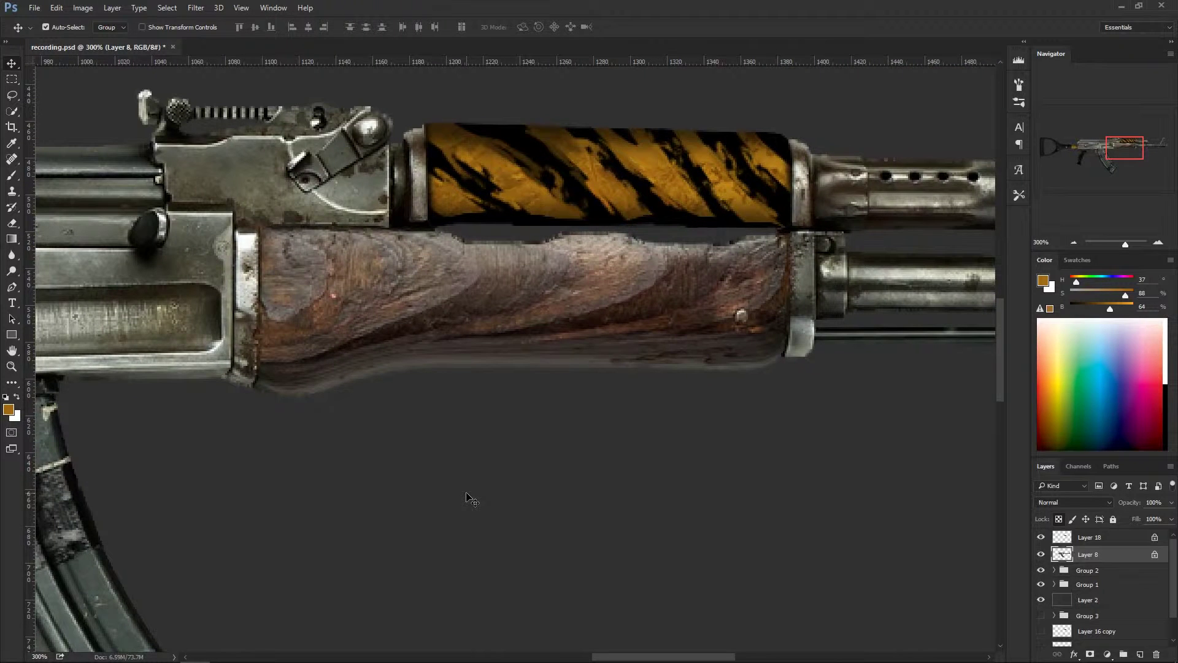
pyautogui.press('l')
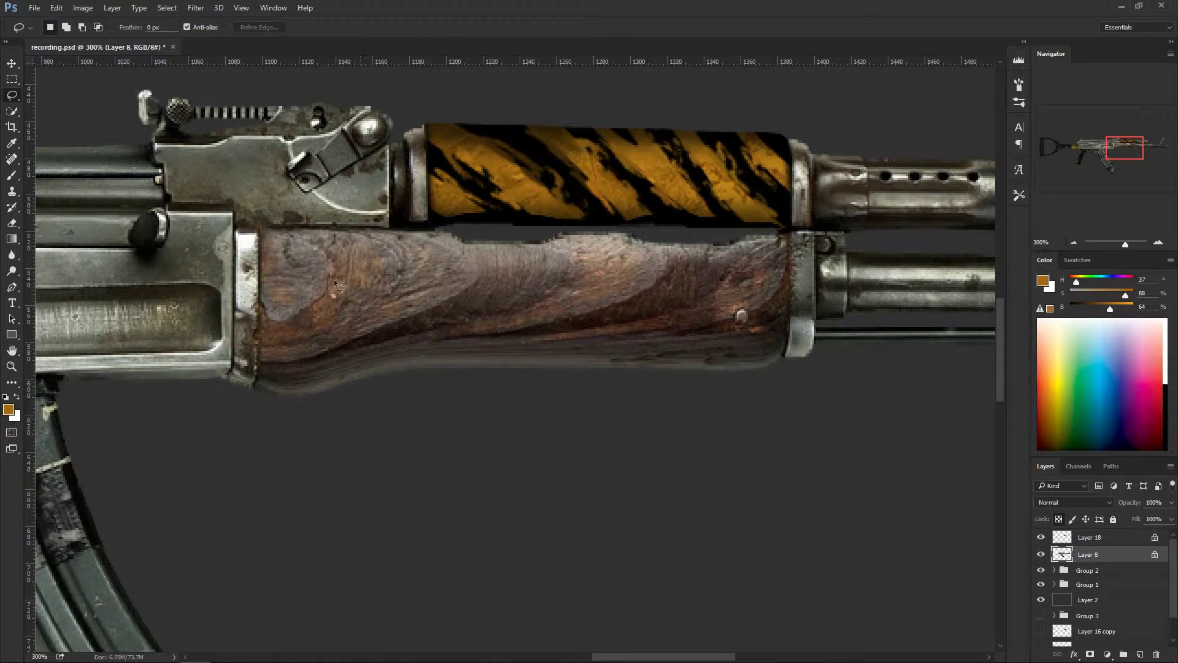
pyautogui.moveTo(244, 412)
pyautogui.mouseDown()
pyautogui.moveTo(456, 452)
pyautogui.moveTo(726, 434)
pyautogui.moveTo(798, 382)
pyautogui.moveTo(781, 386)
pyautogui.moveTo(781, 350)
pyautogui.moveTo(803, 244)
pyautogui.moveTo(762, 232)
pyautogui.moveTo(650, 247)
pyautogui.moveTo(509, 228)
pyautogui.moveTo(520, 228)
pyautogui.moveTo(258, 228)
pyautogui.moveTo(277, 323)
pyautogui.moveTo(258, 335)
pyautogui.moveTo(235, 408)
pyautogui.mouseUp()
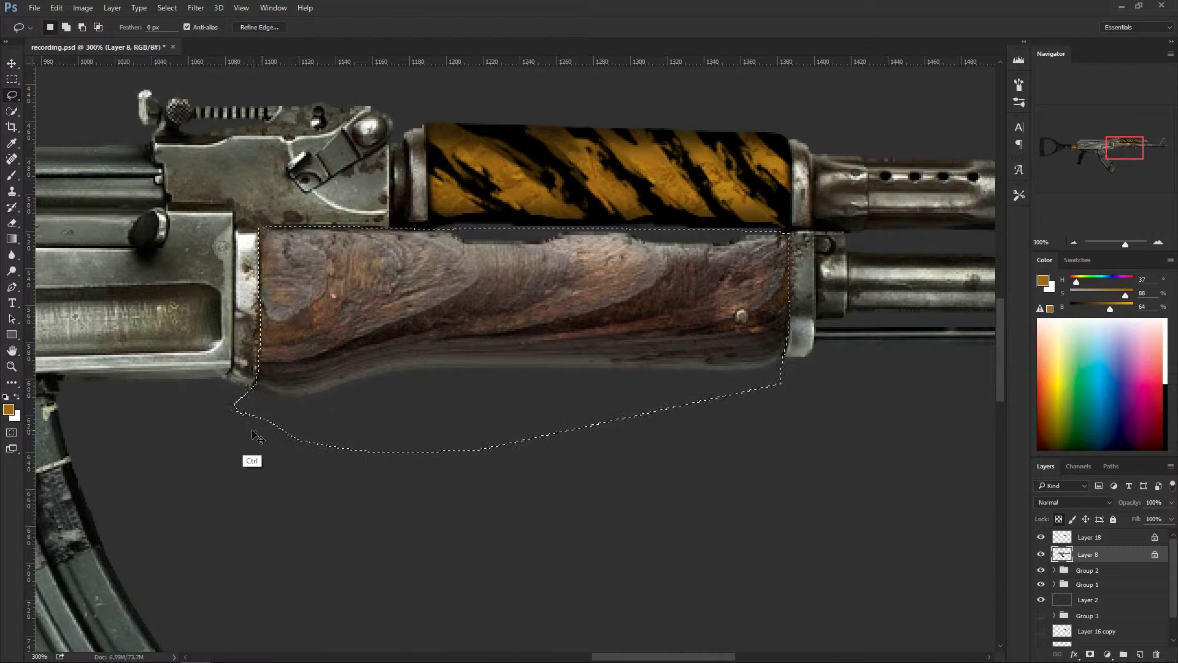
pyautogui.hotkey('ctrl', 'x')
pyautogui.press('shift')
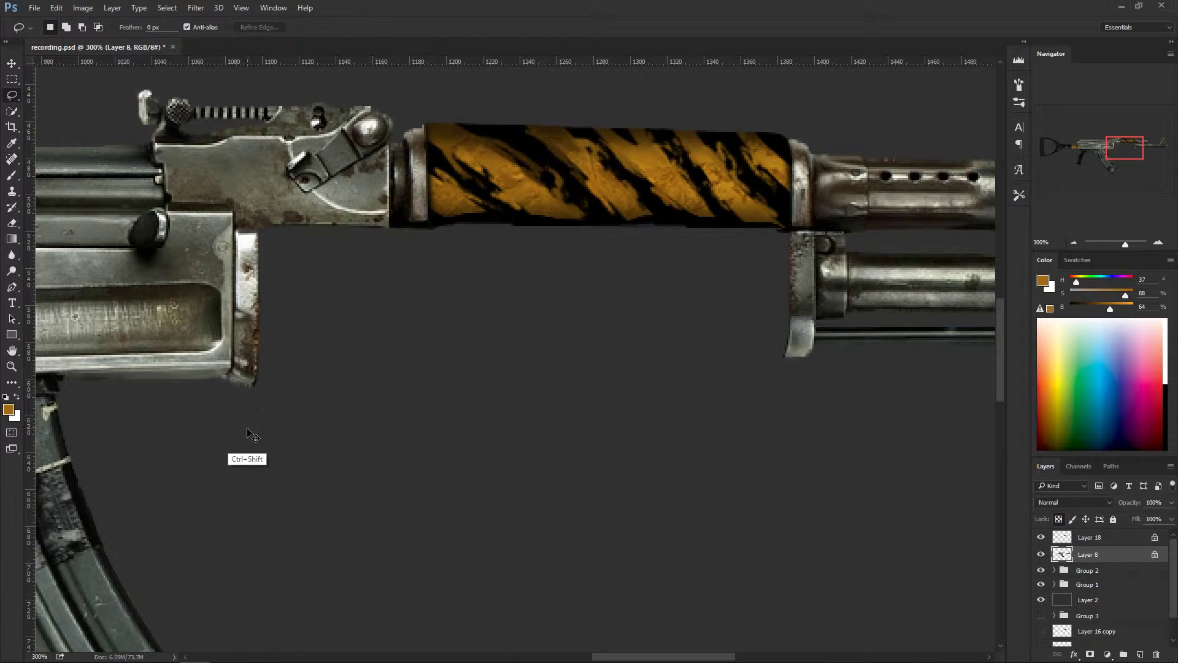
pyautogui.hotkey('ctrl', 'shift', 'v')
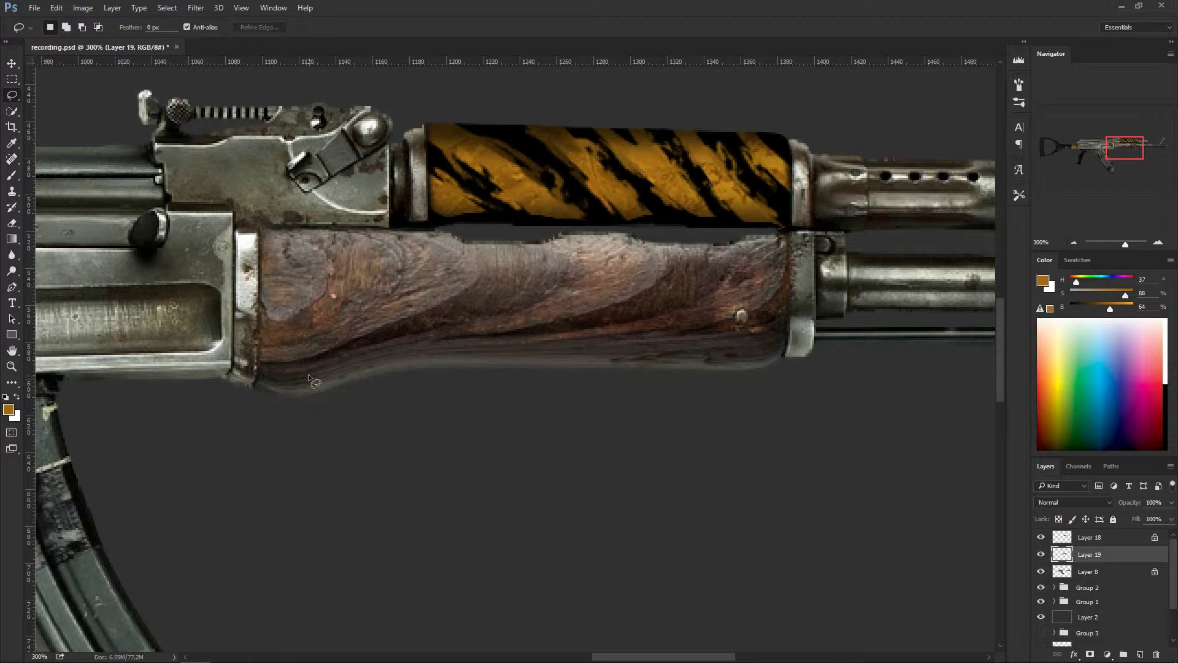
# Step: Duplicate Layer 19 as a backup, hide the copy and move it below Layer 2
pyautogui.press('v')
pyautogui.hotkey('ctrl', 'j')
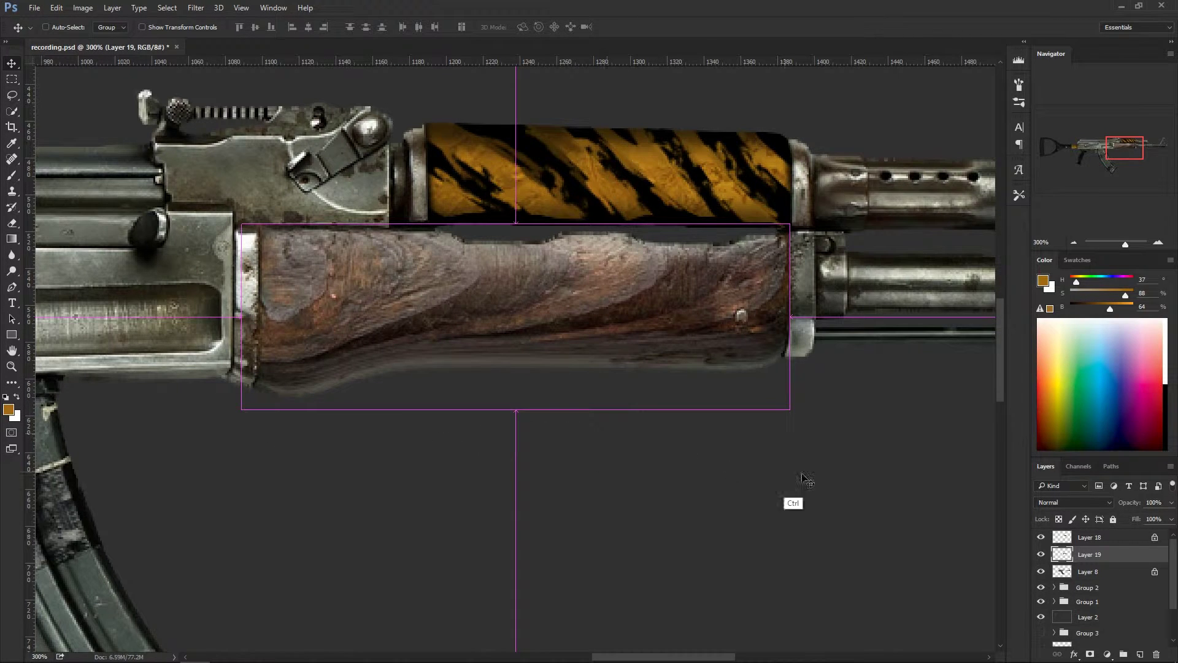
pyautogui.click(1042, 554)
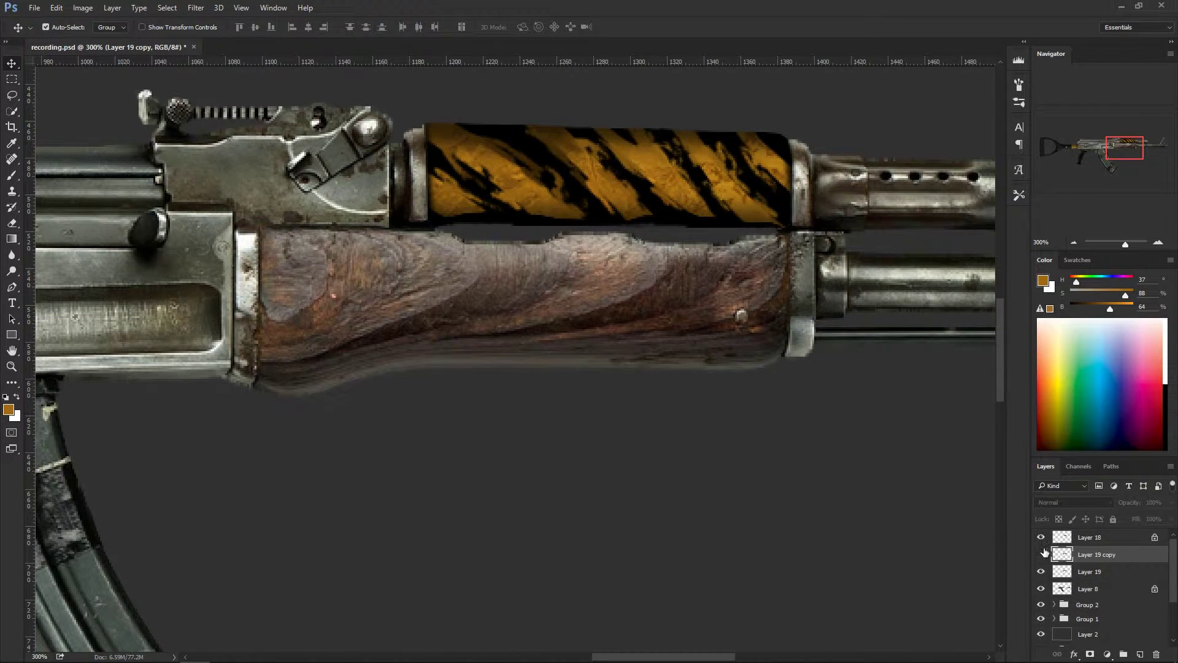
pyautogui.hotkey('ctrl', '[')
pyautogui.hotkey('ctrl', '[')
pyautogui.hotkey('ctrl', '[')
pyautogui.hotkey('ctrl', '[')
pyautogui.hotkey('ctrl', '[')
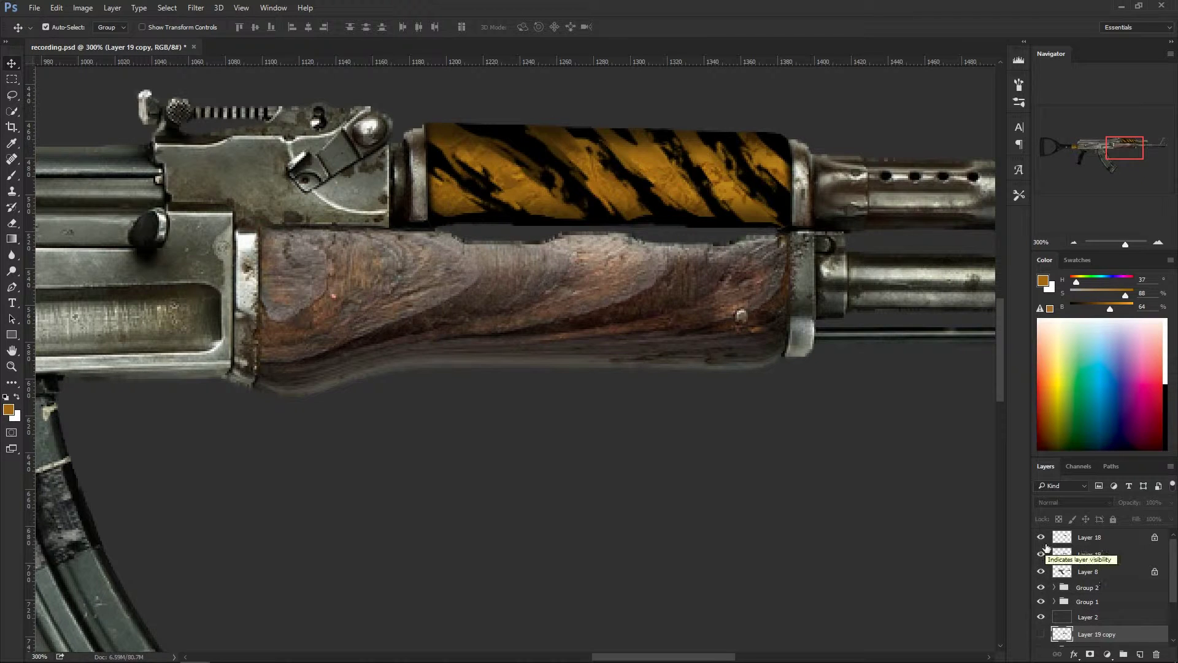
# Step: Toggle the visibility of Layer 19 and Layer 18 to check which handguard part each one holds
pyautogui.click(1050, 557)
pyautogui.click(1044, 556)
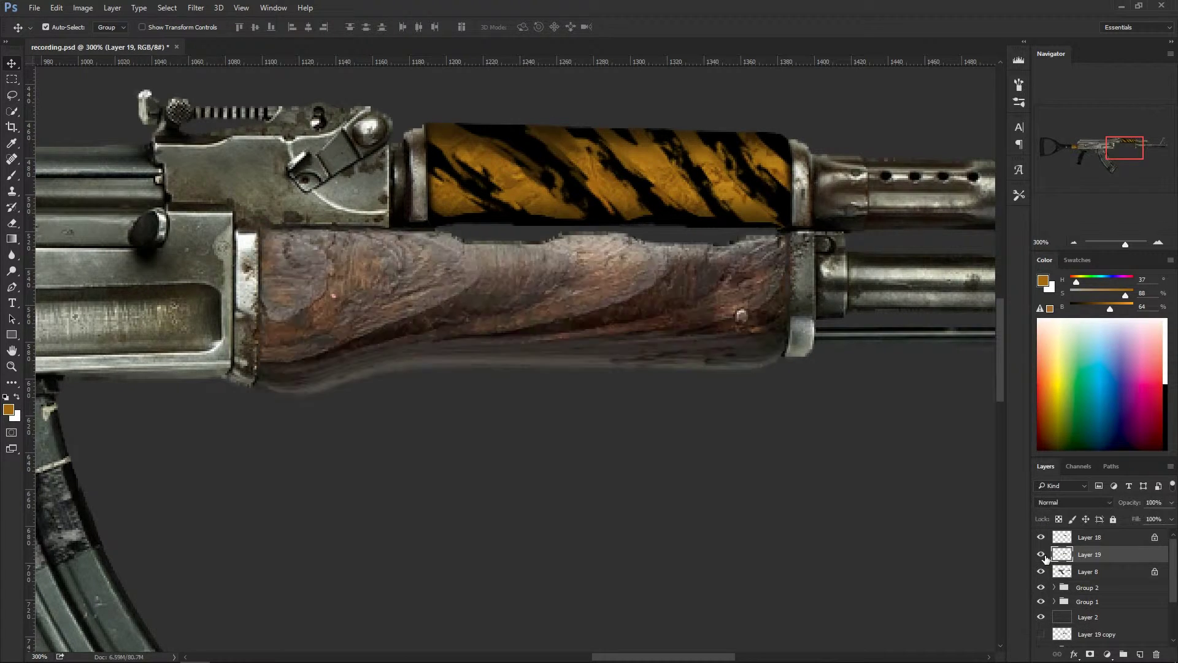
pyautogui.click(1044, 556)
pyautogui.click(1044, 556)
pyautogui.click(1044, 556)
pyautogui.click(1044, 556)
pyautogui.click(1080, 539)
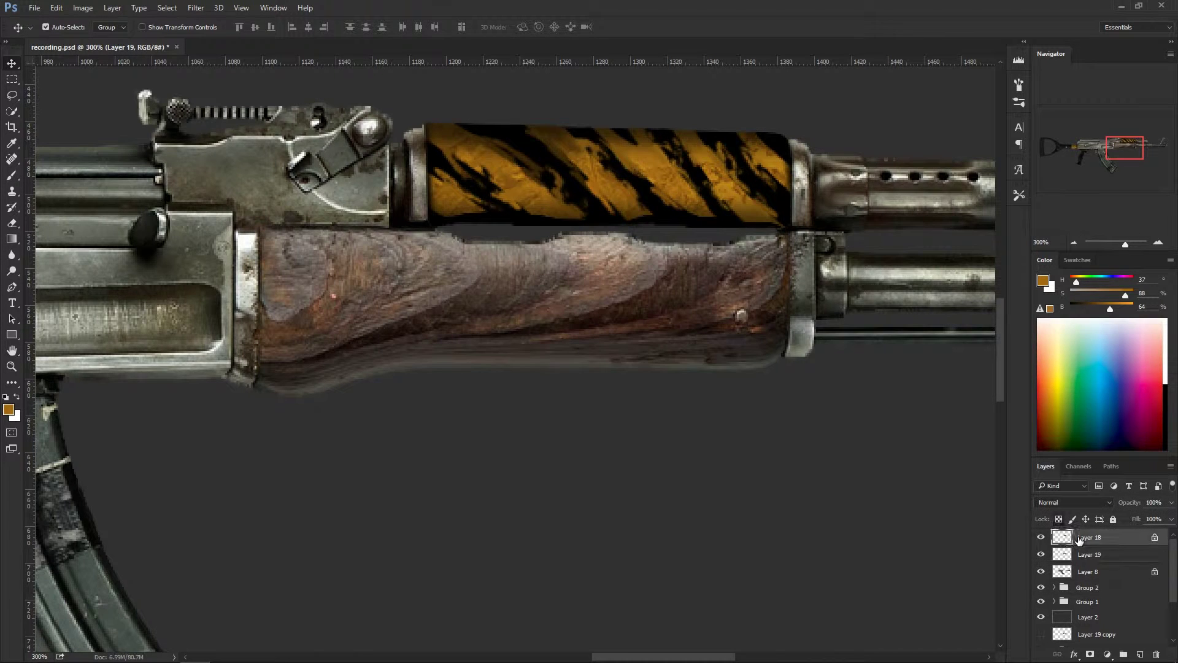
pyautogui.click(1043, 537)
pyautogui.click(1043, 538)
# Step: Move Layer 18 below Layer 19 and toggle both layers' visibility to check the two handguard parts
pyautogui.hotkey('ctrl', 'p')
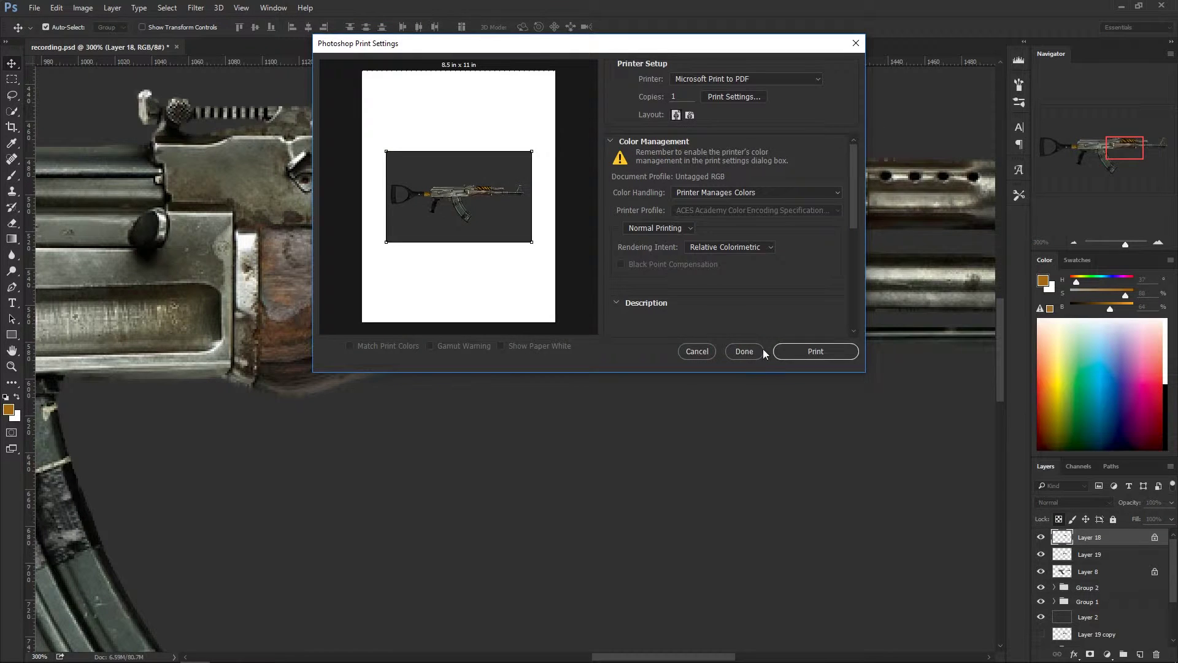
pyautogui.click(696, 351)
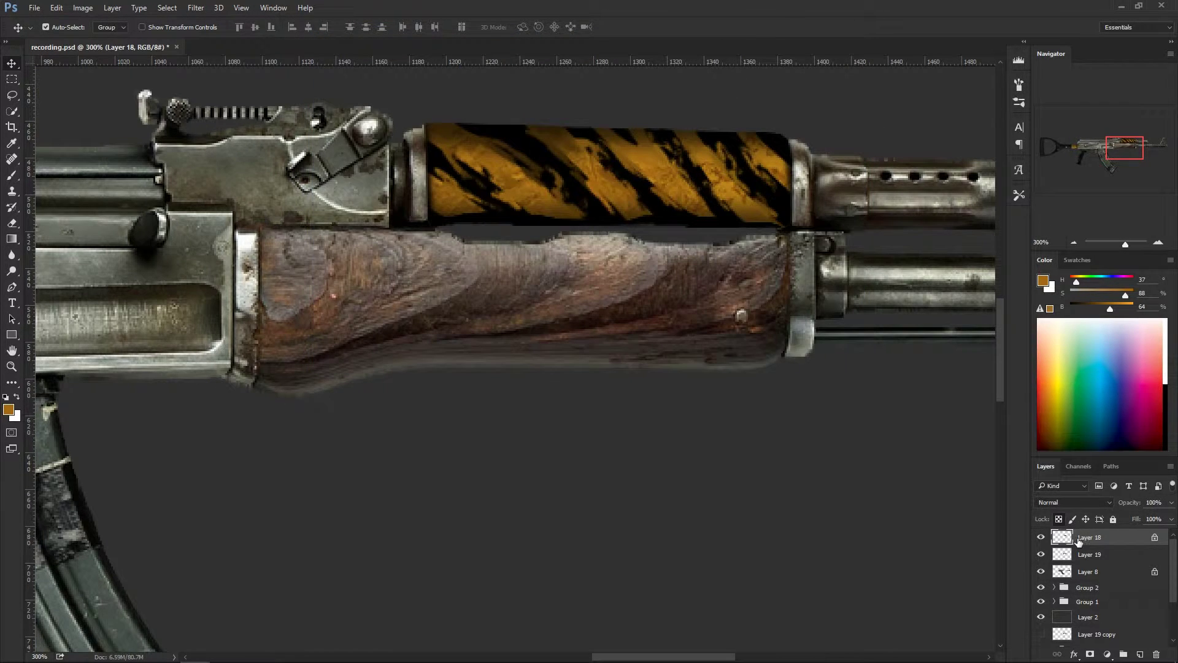
pyautogui.hotkey('ctrl', '[')
pyautogui.click(1041, 555)
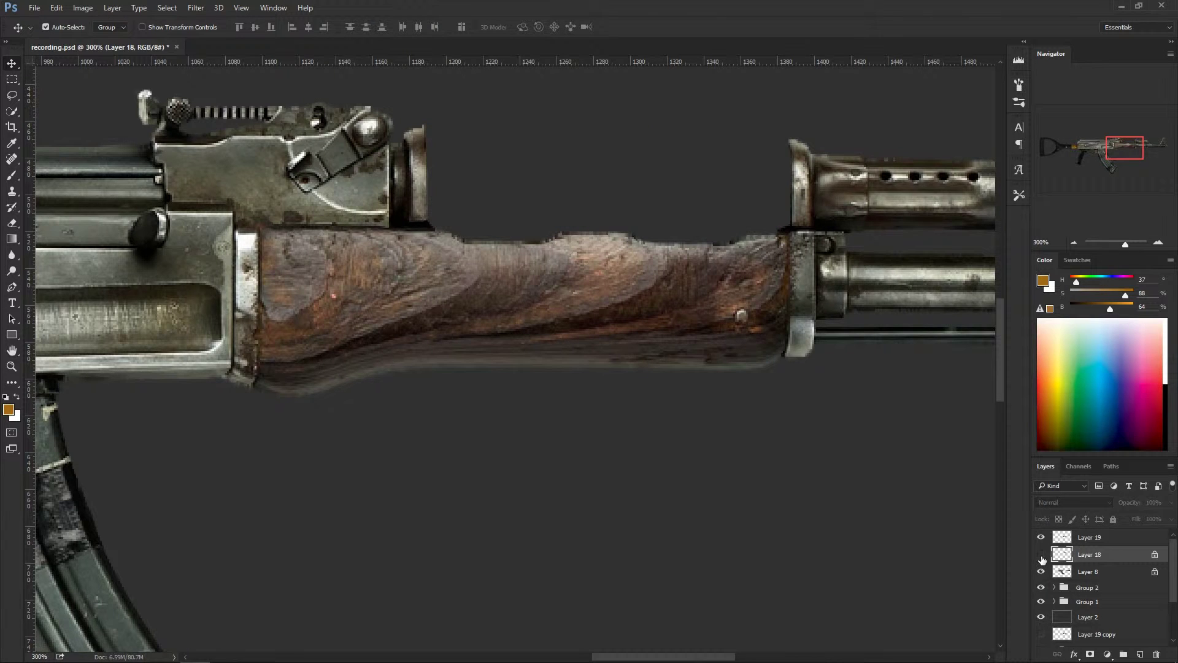
pyautogui.click(1041, 554)
pyautogui.click(1041, 538)
pyautogui.click(1041, 538)
pyautogui.click(1041, 539)
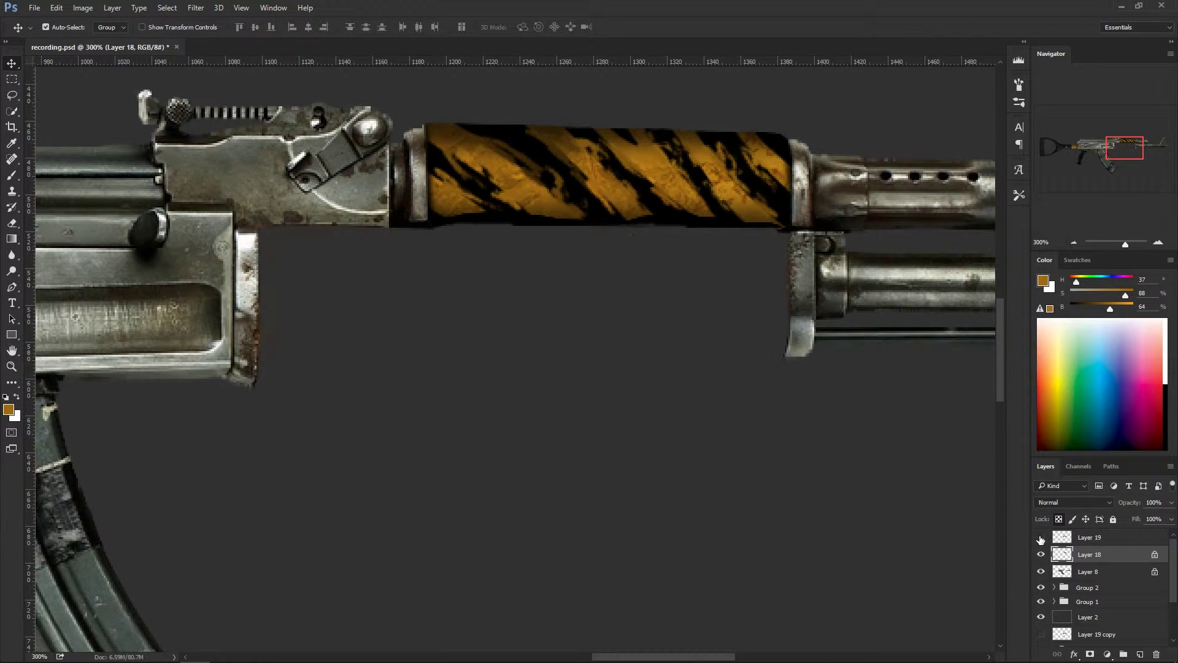
pyautogui.click(1041, 538)
pyautogui.click(1041, 539)
pyautogui.click(1041, 538)
# Step: Place the tiger-print clipart image above Layer 19 and clip it to the lower handguard
pyautogui.click(1062, 538)
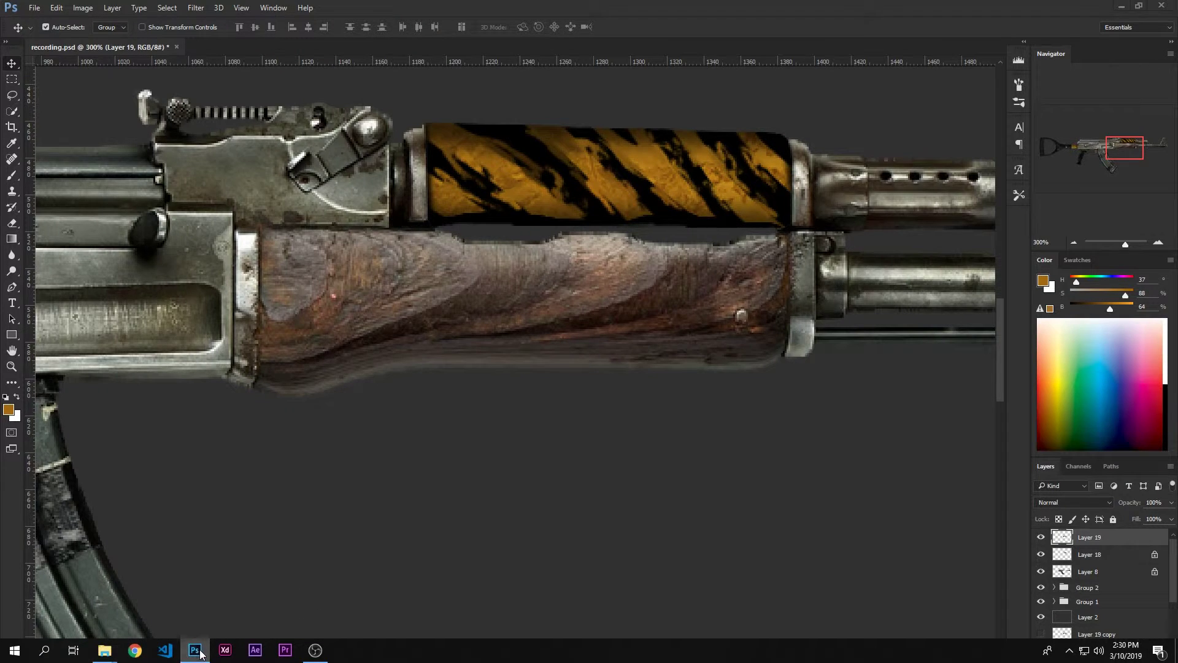
pyautogui.click(198, 653)
pyautogui.moveTo(1076, 101); pyautogui.dragTo(565, 439)
pyautogui.press('Return')
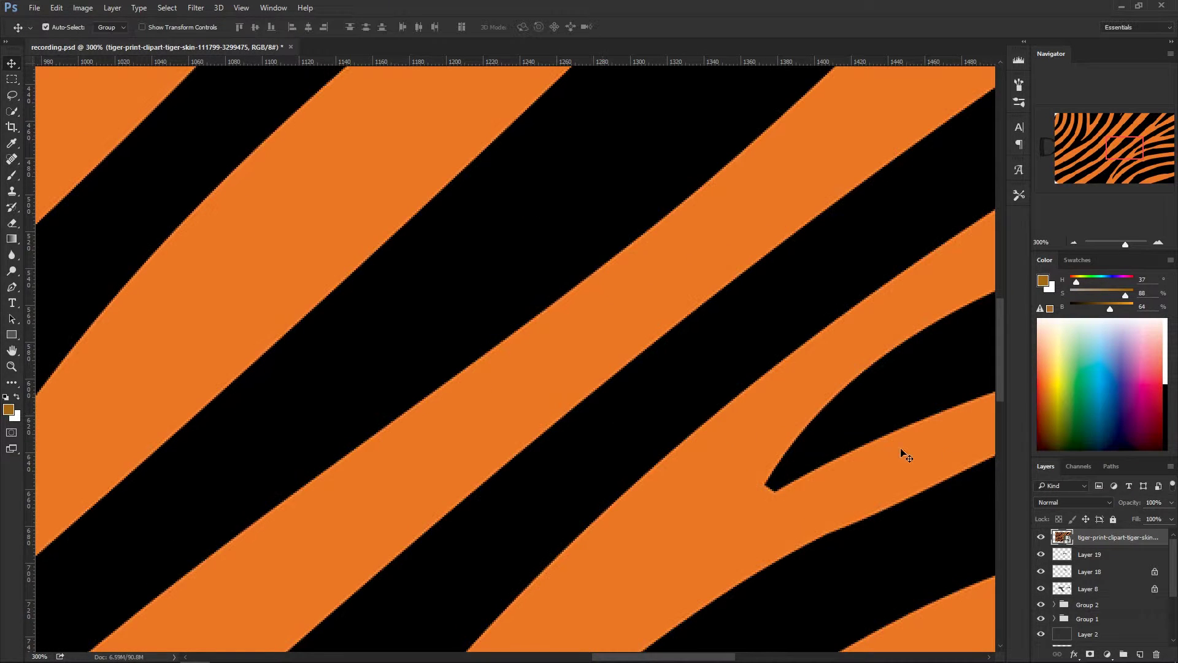
pyautogui.keyDown('alt'); pyautogui.click(1081, 542); pyautogui.keyUp('alt')
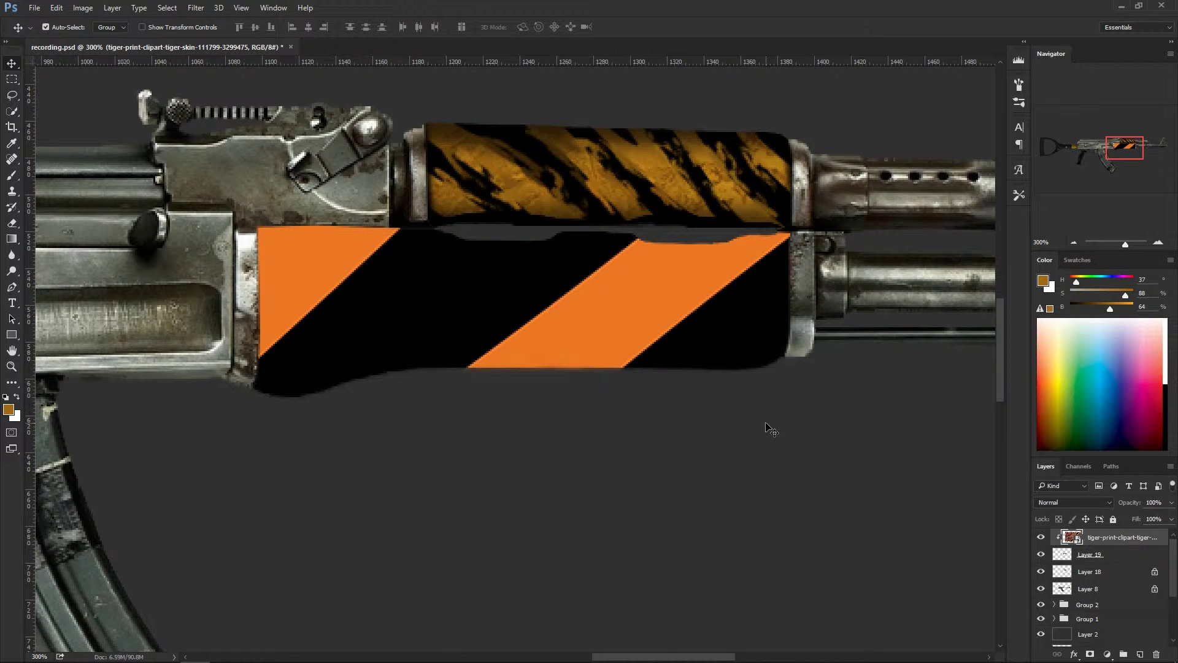
# Step: Rotate the tiger-print image to -90° with Free Transform and shift it so its stripes cover the lower handguard
pyautogui.scroll(-4, 767, 428)
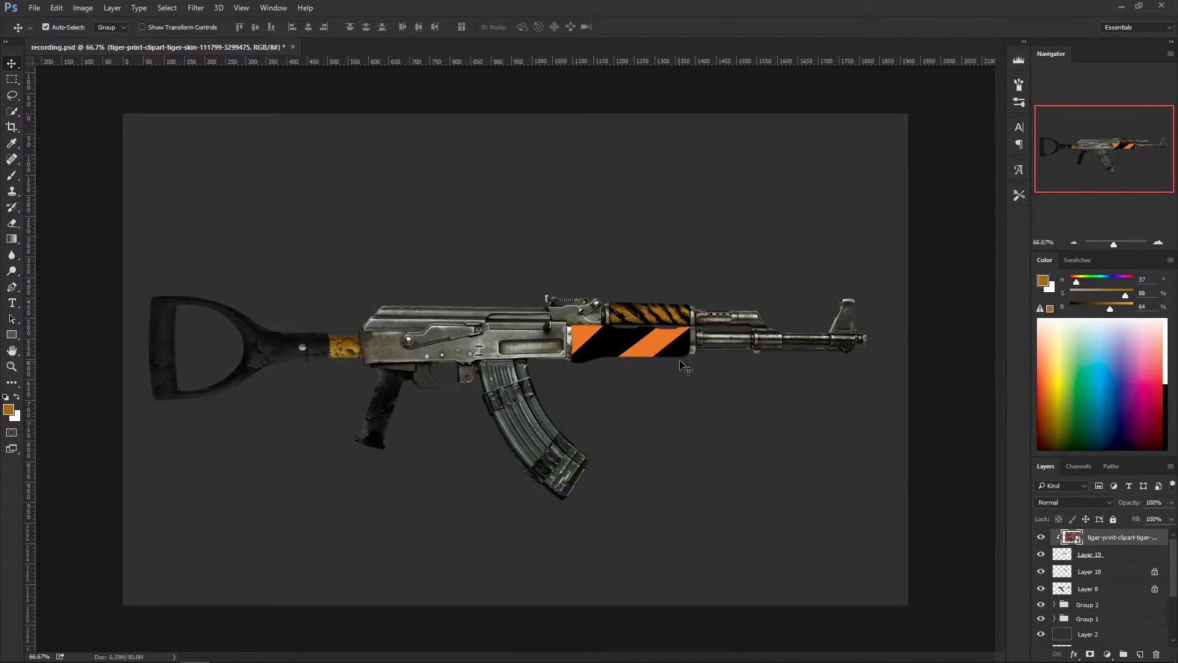
pyautogui.hotkey('ctrl', 't')
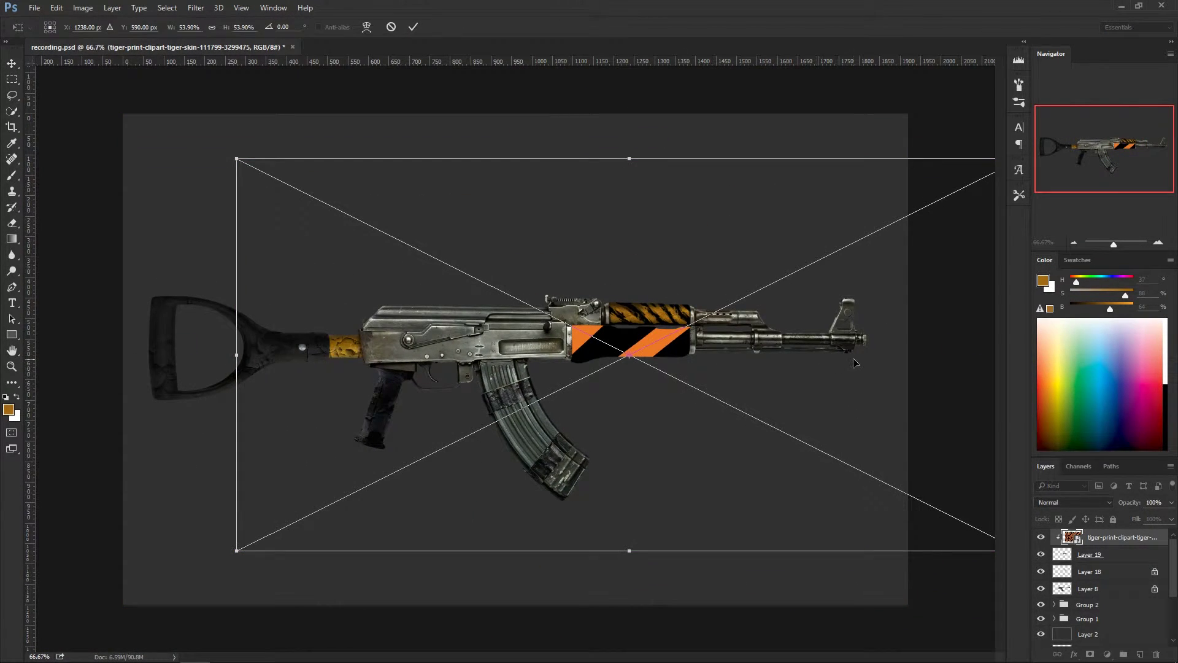
pyautogui.moveTo(855, 362); pyautogui.dragTo(787, 367)
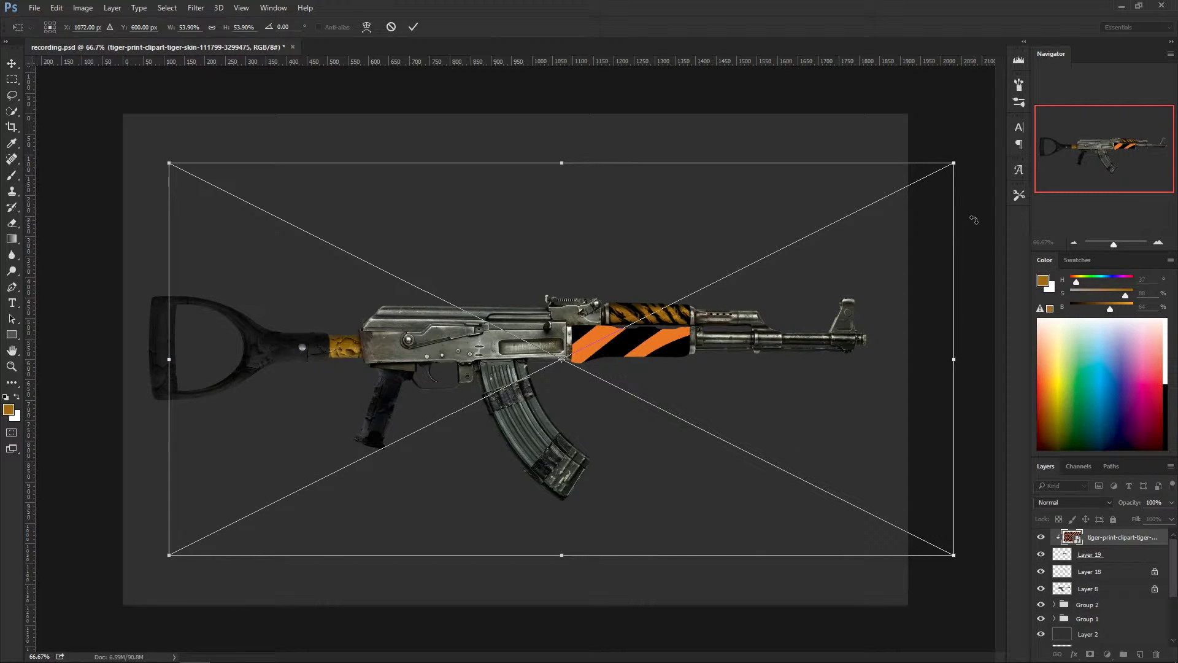
pyautogui.moveTo(974, 220); pyautogui.dragTo(485, 161)
pyautogui.moveTo(678, 433); pyautogui.dragTo(723, 296)
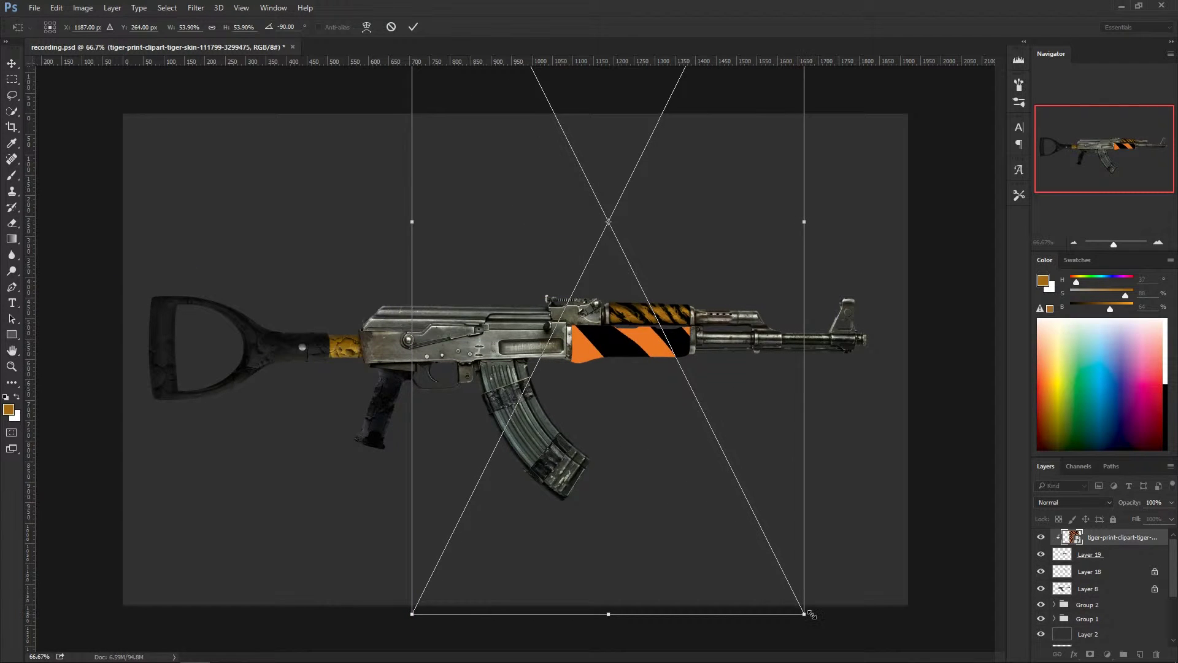
# Step: Scale the tiger-print image down to about 16.9% and position its stripes across the lower handguard, applying the transform
pyautogui.moveTo(812, 614); pyautogui.dragTo(702, 394)
pyautogui.moveTo(669, 290); pyautogui.dragTo(690, 396)
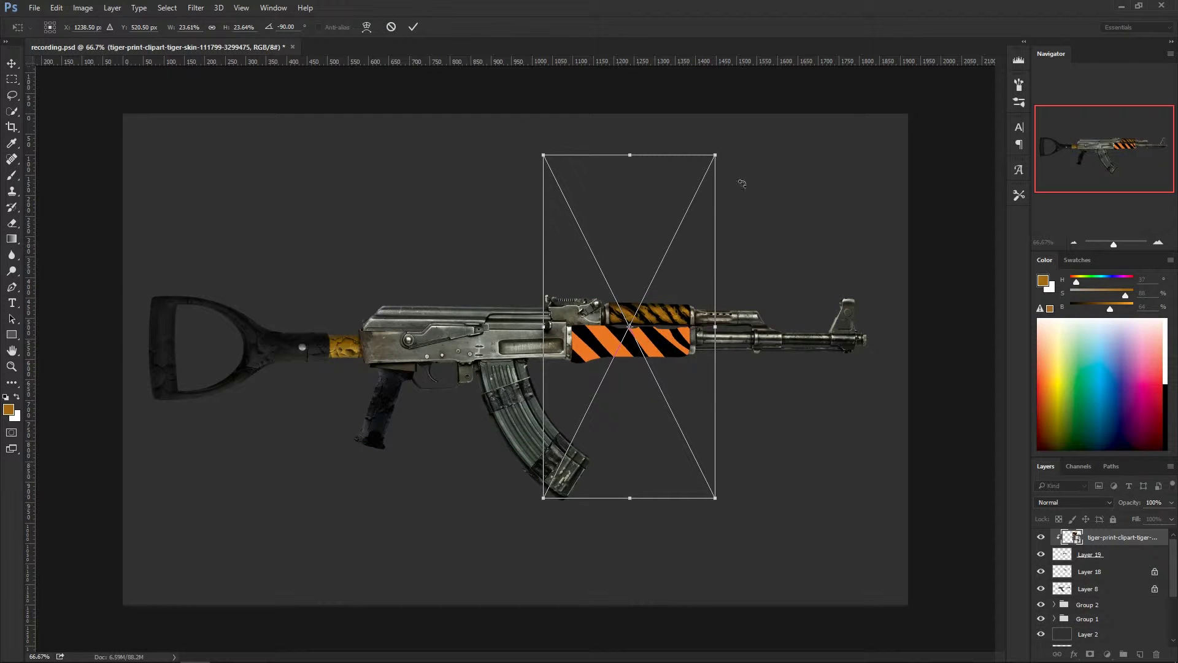
pyautogui.moveTo(715, 158); pyautogui.dragTo(699, 188)
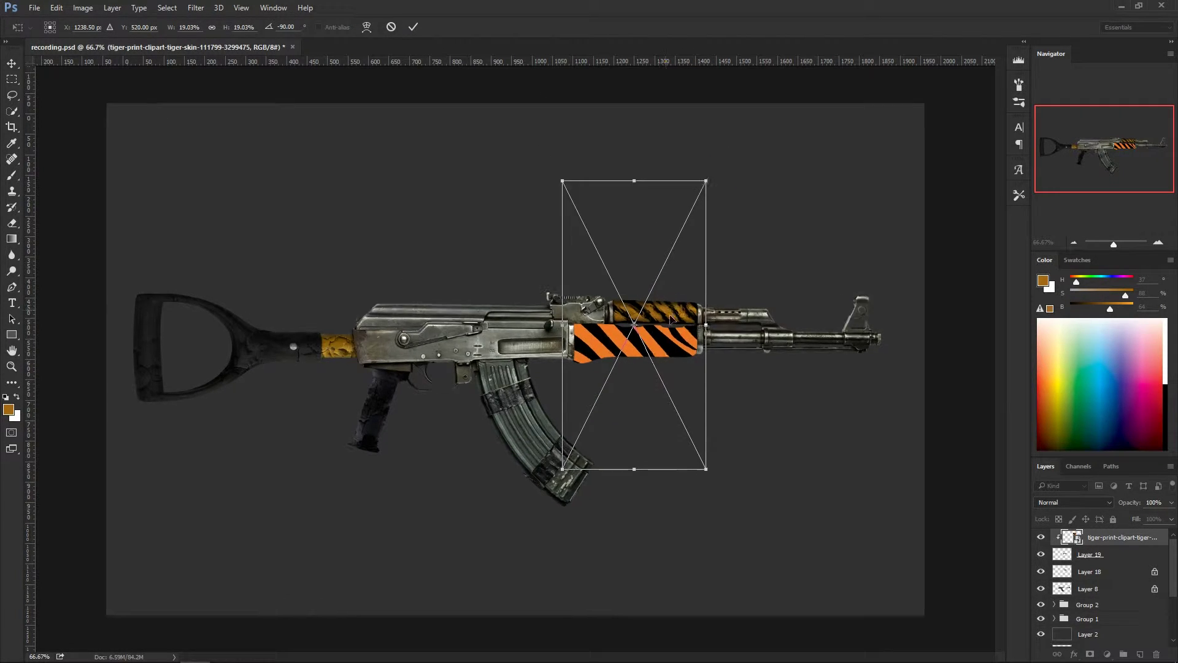
pyautogui.hotkey('ctrl', '+')
pyautogui.hotkey('ctrl', '+')
pyautogui.moveTo(787, 380); pyautogui.dragTo(493, 367)
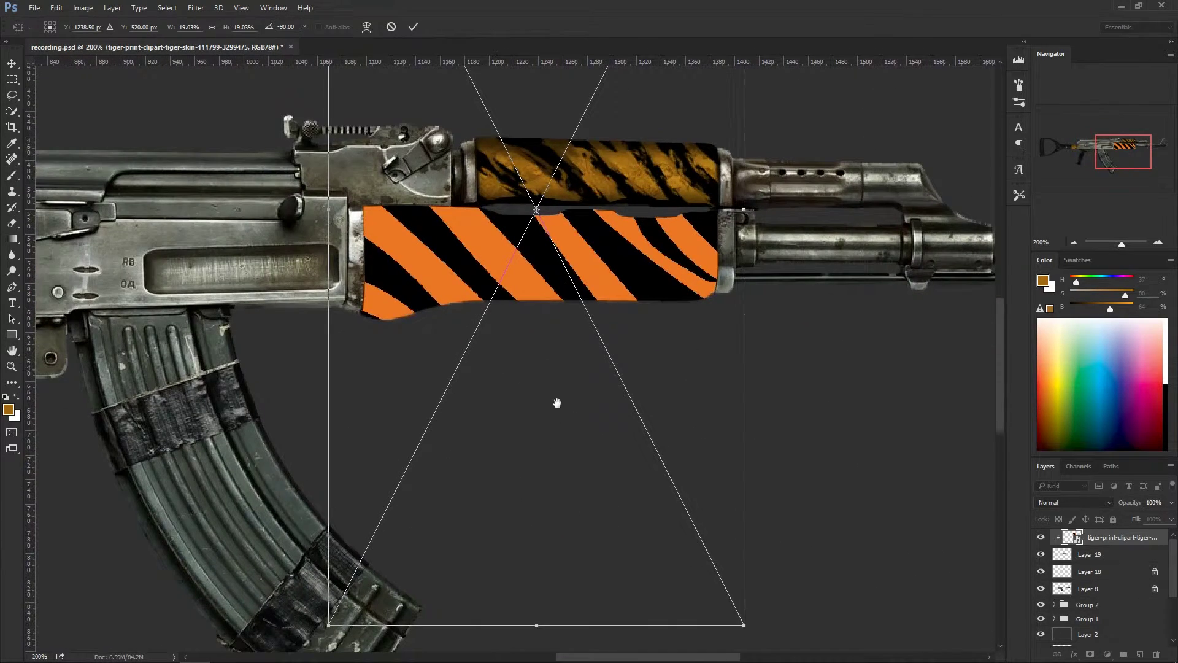
pyautogui.moveTo(578, 517); pyautogui.dragTo(602, 455)
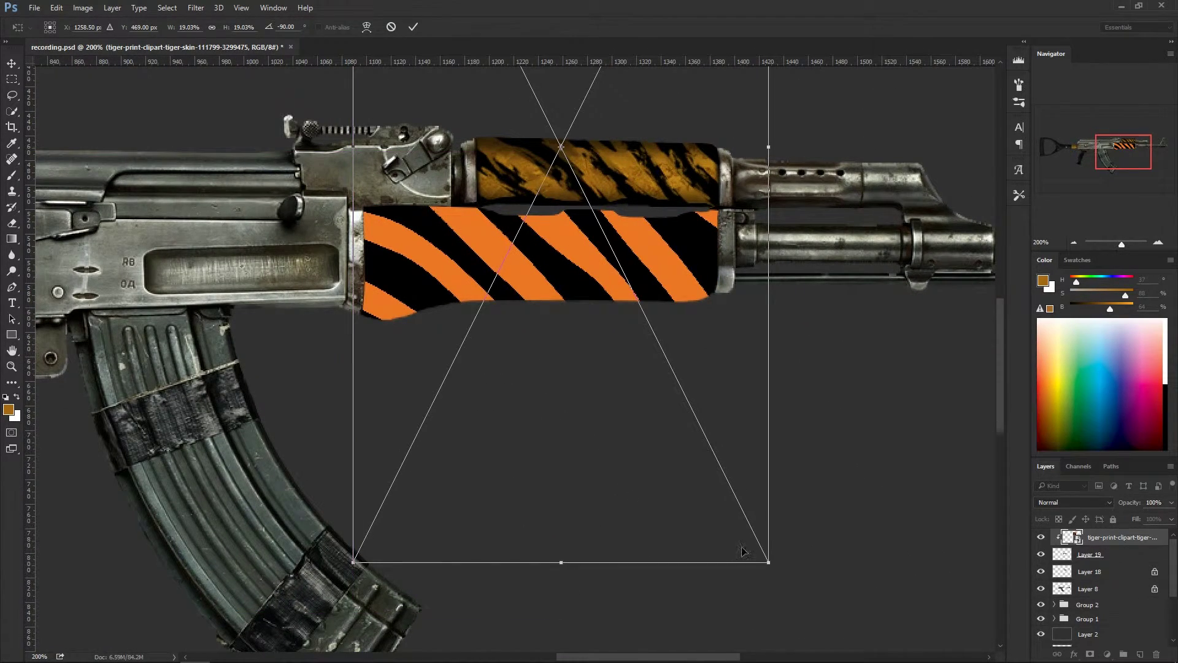
pyautogui.moveTo(772, 563); pyautogui.dragTo(776, 534)
pyautogui.moveTo(629, 461); pyautogui.dragTo(620, 464)
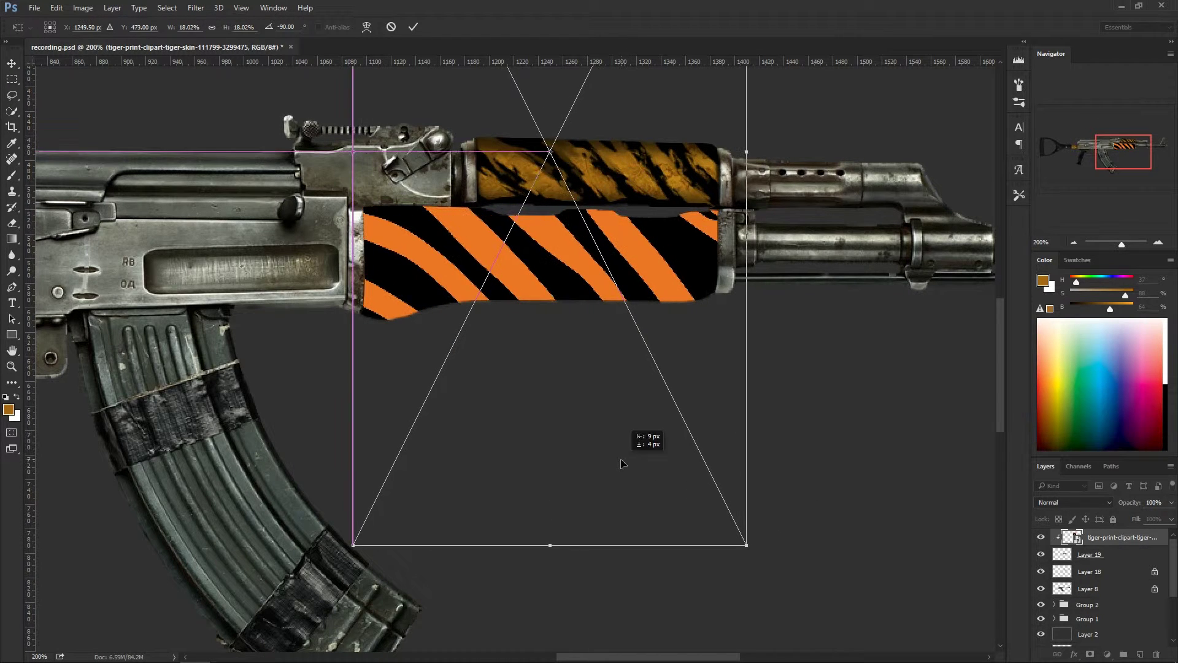
pyautogui.moveTo(748, 546); pyautogui.dragTo(717, 501)
pyautogui.moveTo(619, 280); pyautogui.dragTo(624, 362)
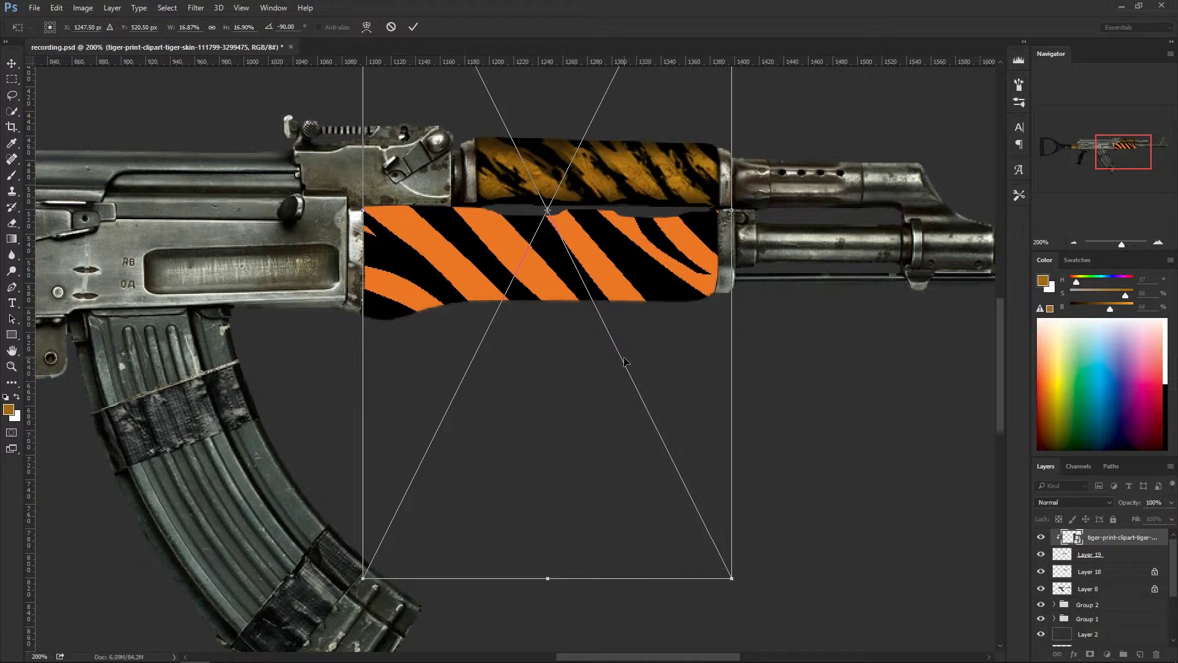
pyautogui.press('Return')
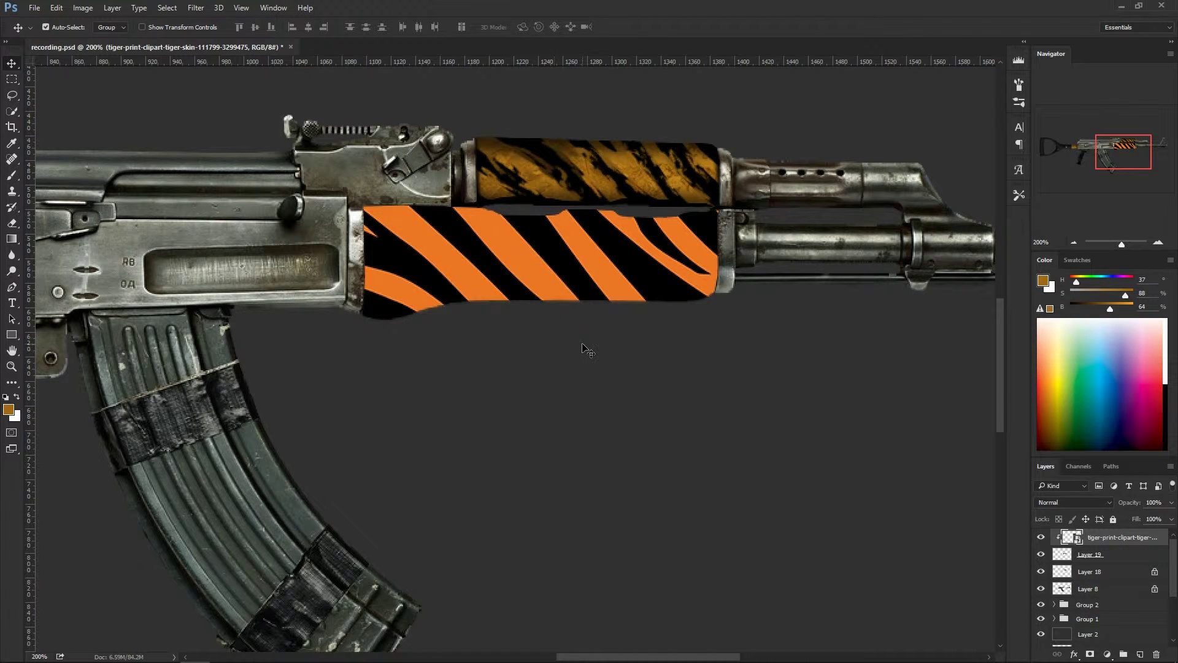
# Step: Rasterize the tiger-print smart object layer so that its pixels can be edited directly
pyautogui.press('e')
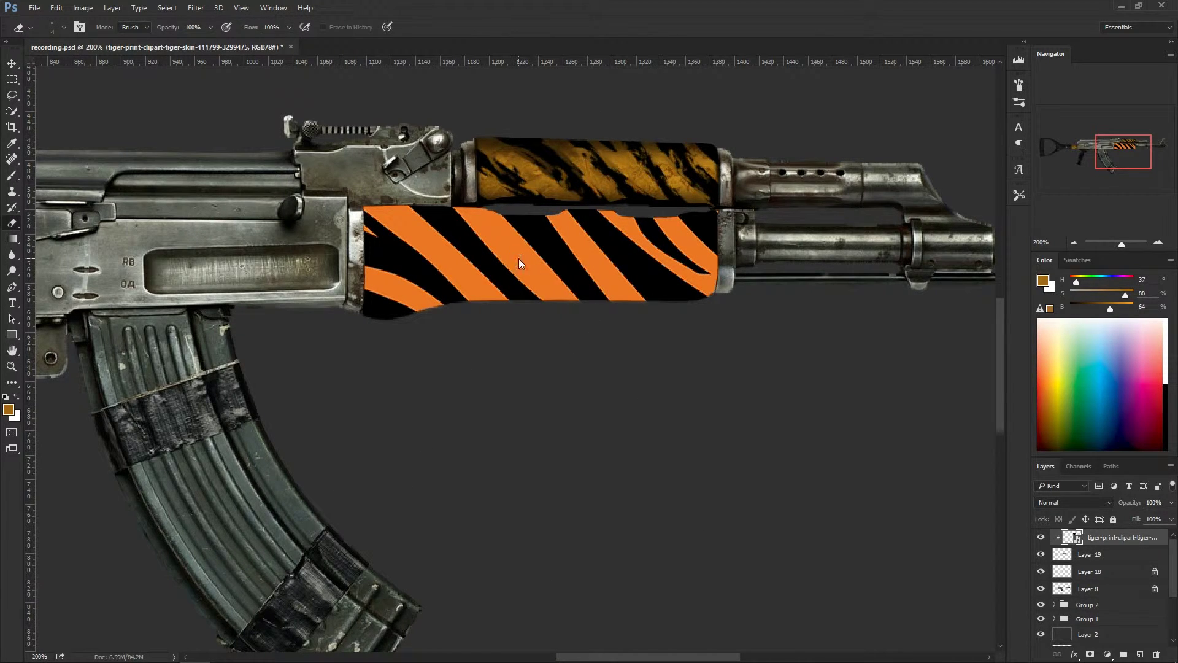
pyautogui.click(519, 264)
pyautogui.press('Return')
# Step: Shift the tiger-print layer's hue to +14 with Hue/Saturation to match the upper handguard's colour
pyautogui.hotkey('ctrl', 'u')
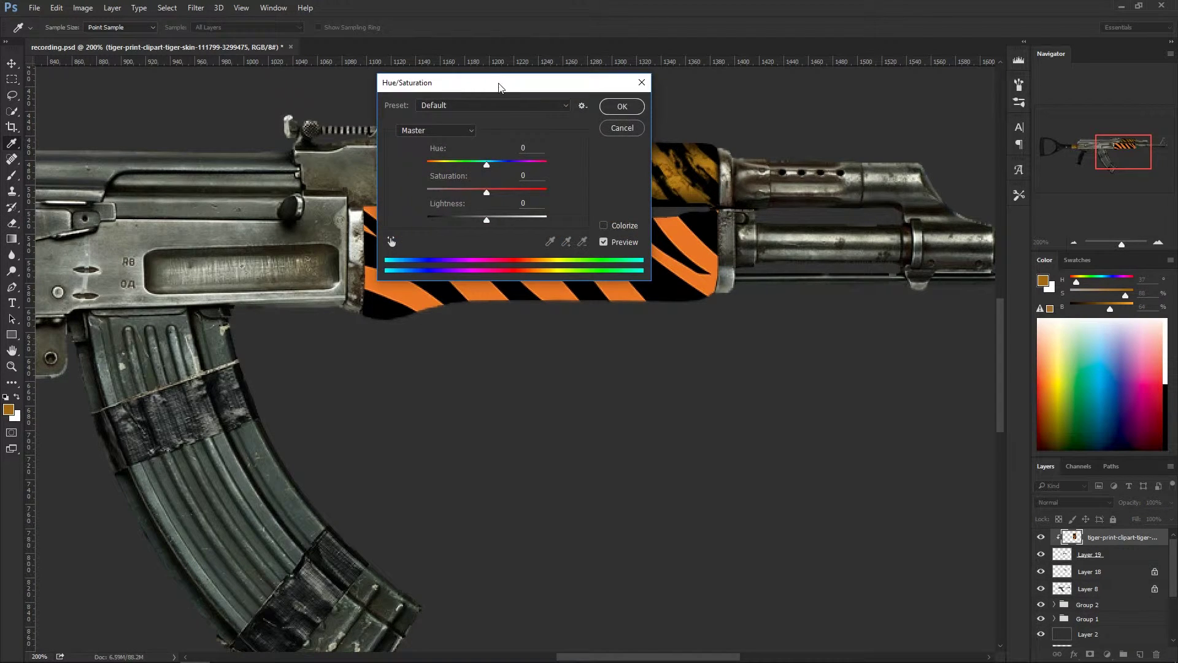
pyautogui.moveTo(499, 87); pyautogui.dragTo(387, 357)
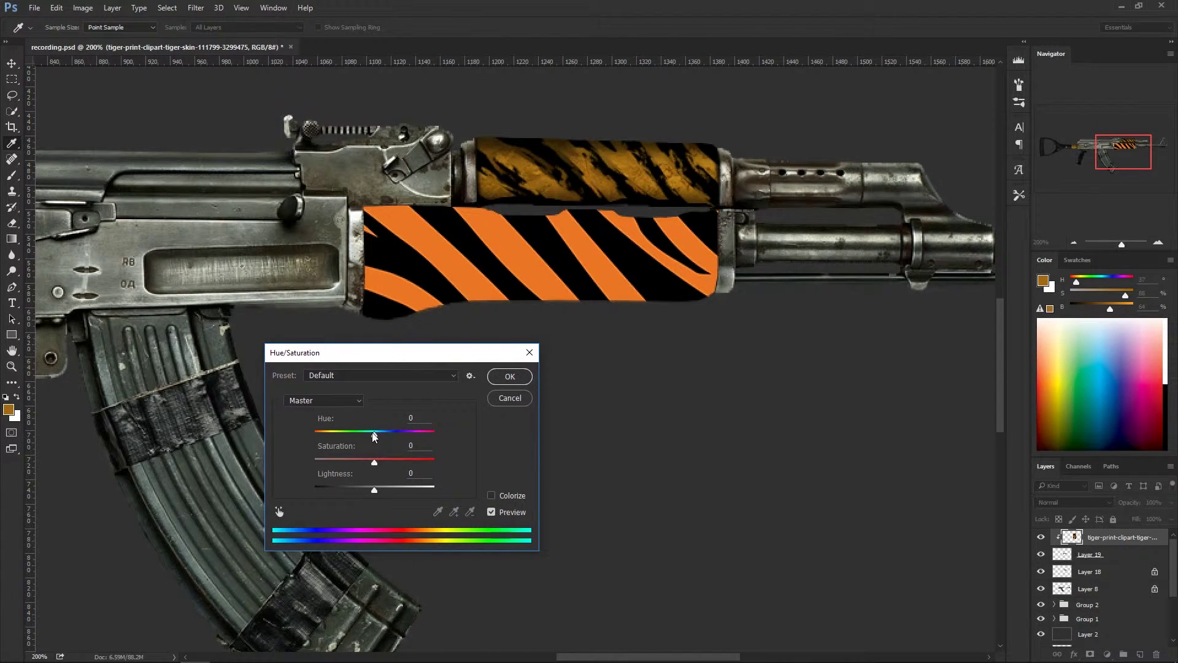
pyautogui.moveTo(374, 436); pyautogui.dragTo(382, 437)
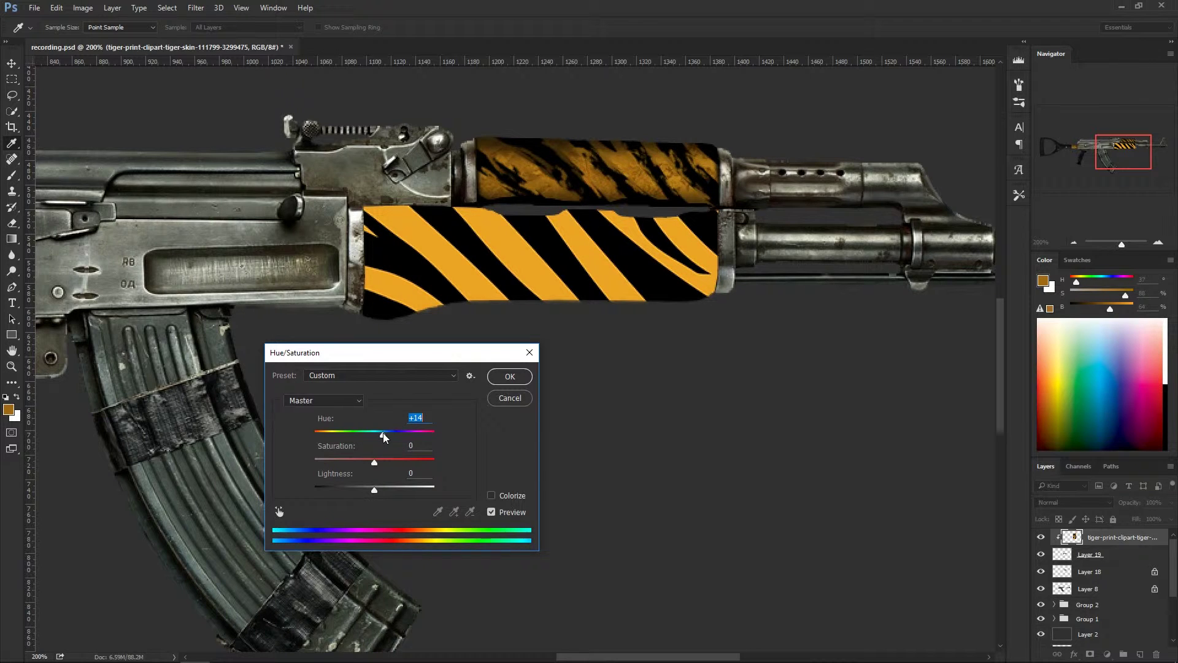
pyautogui.click(510, 376)
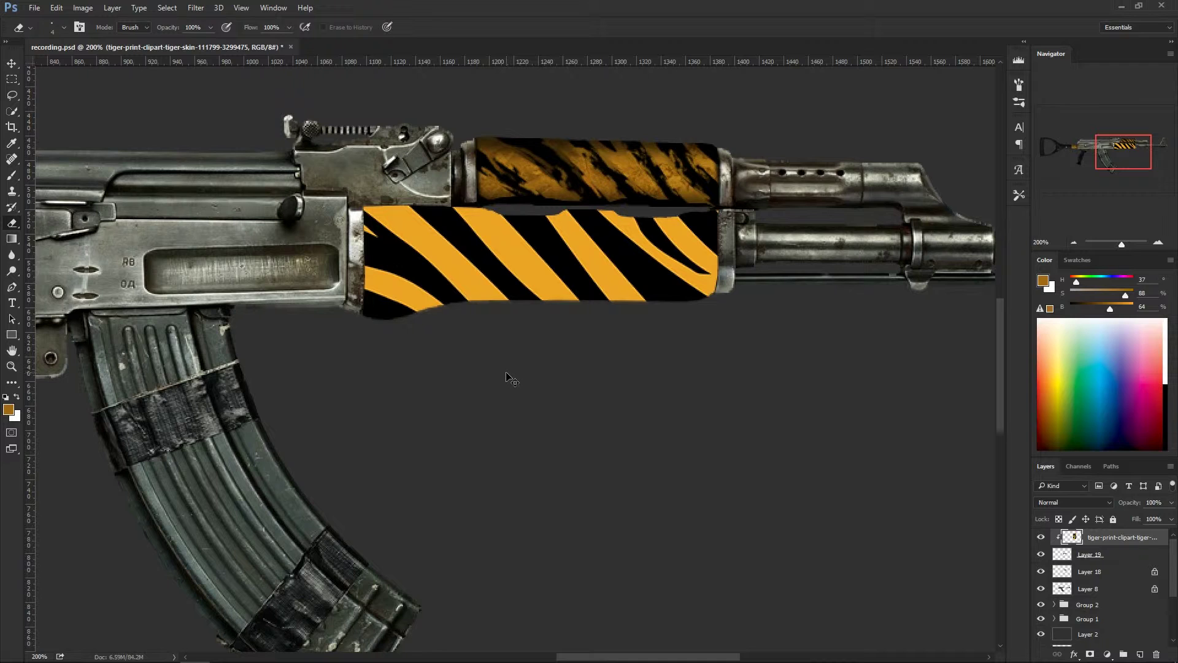
# Step: Darken the tiger-print layer with Levels by setting the white output level to 204
pyautogui.hotkey('ctrl', 'l')
pyautogui.moveTo(774, 98); pyautogui.dragTo(803, 333)
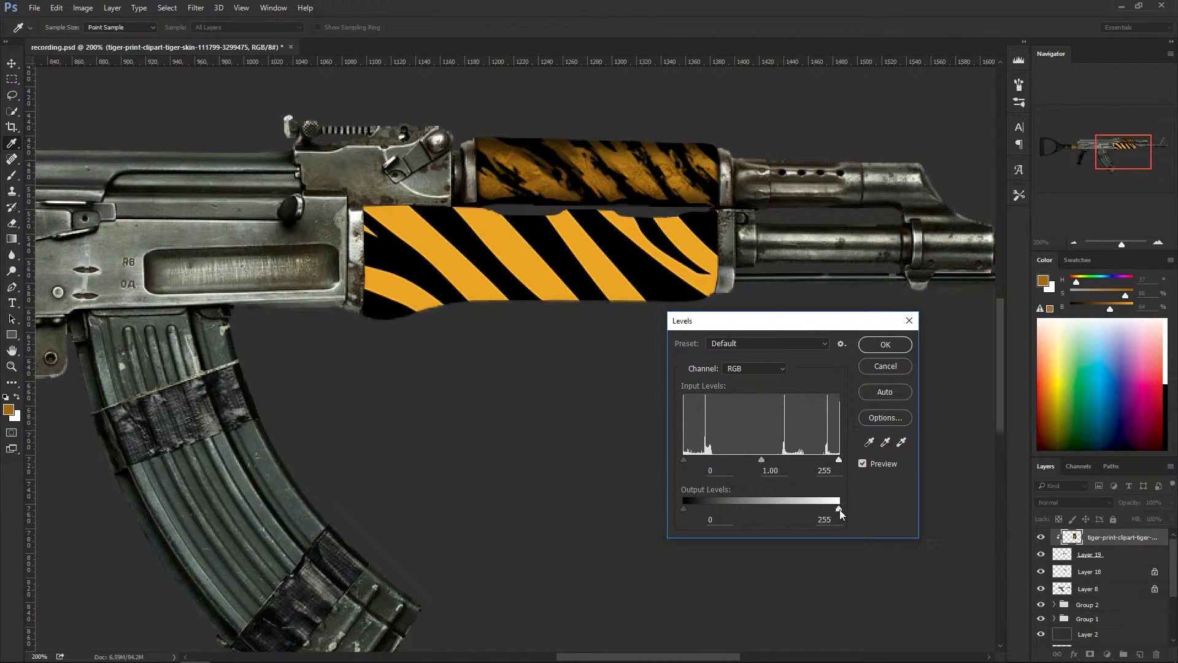
pyautogui.moveTo(839, 510); pyautogui.dragTo(807, 513)
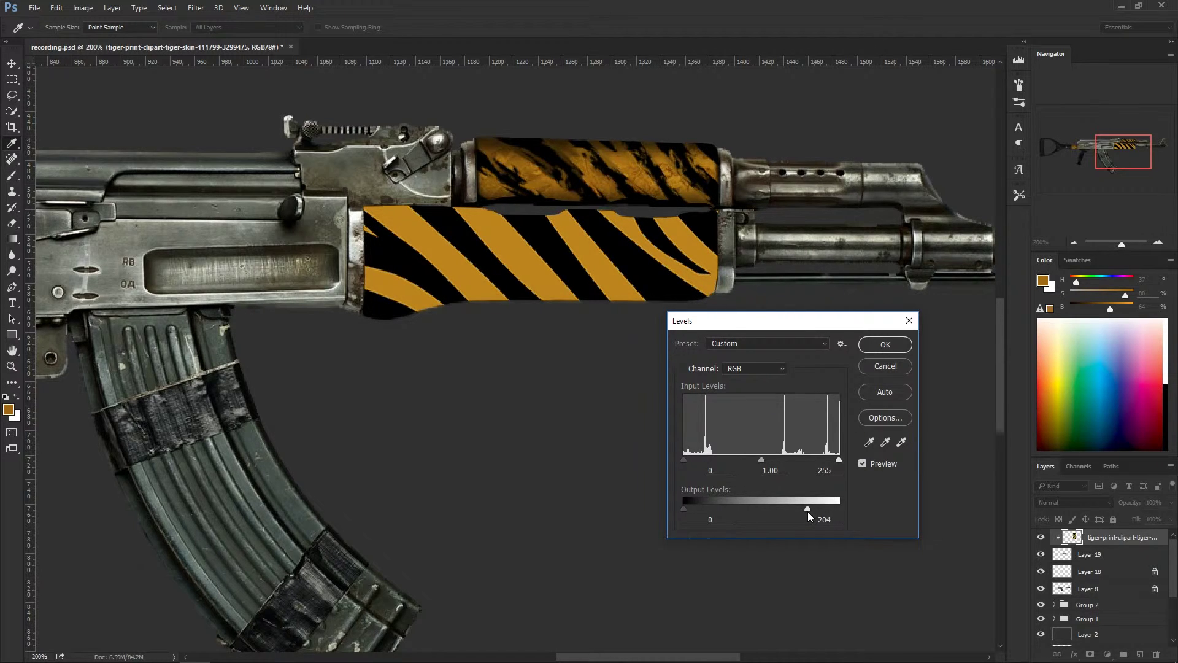
pyautogui.click(807, 510)
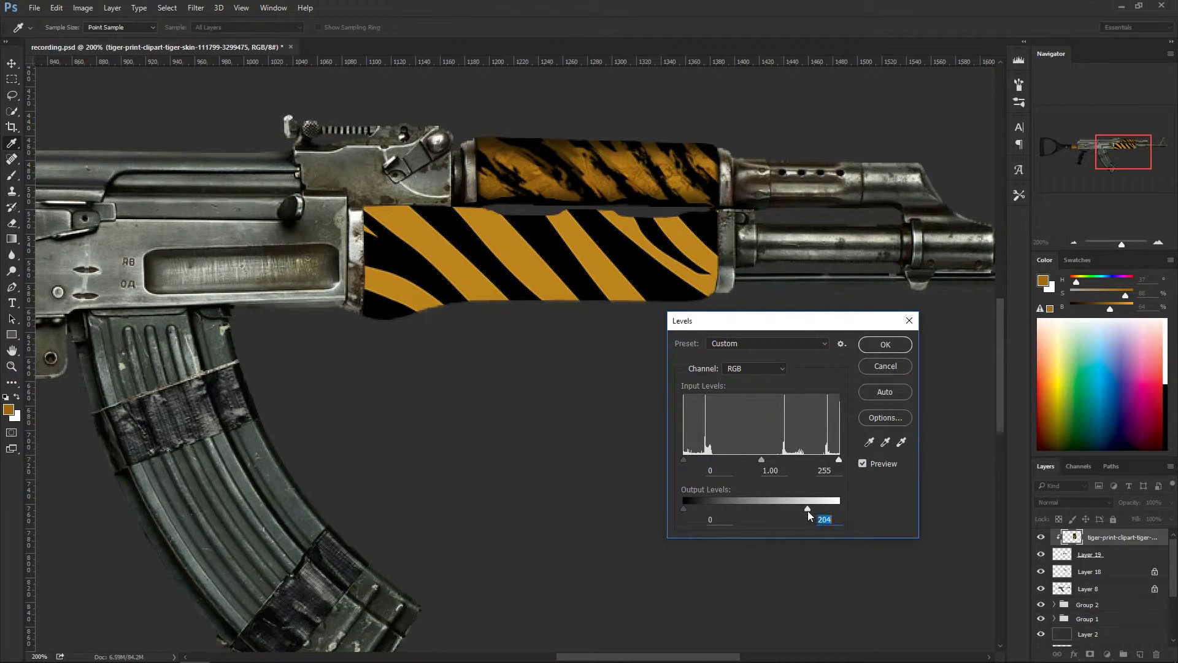
pyautogui.click(885, 345)
pyautogui.press('e')
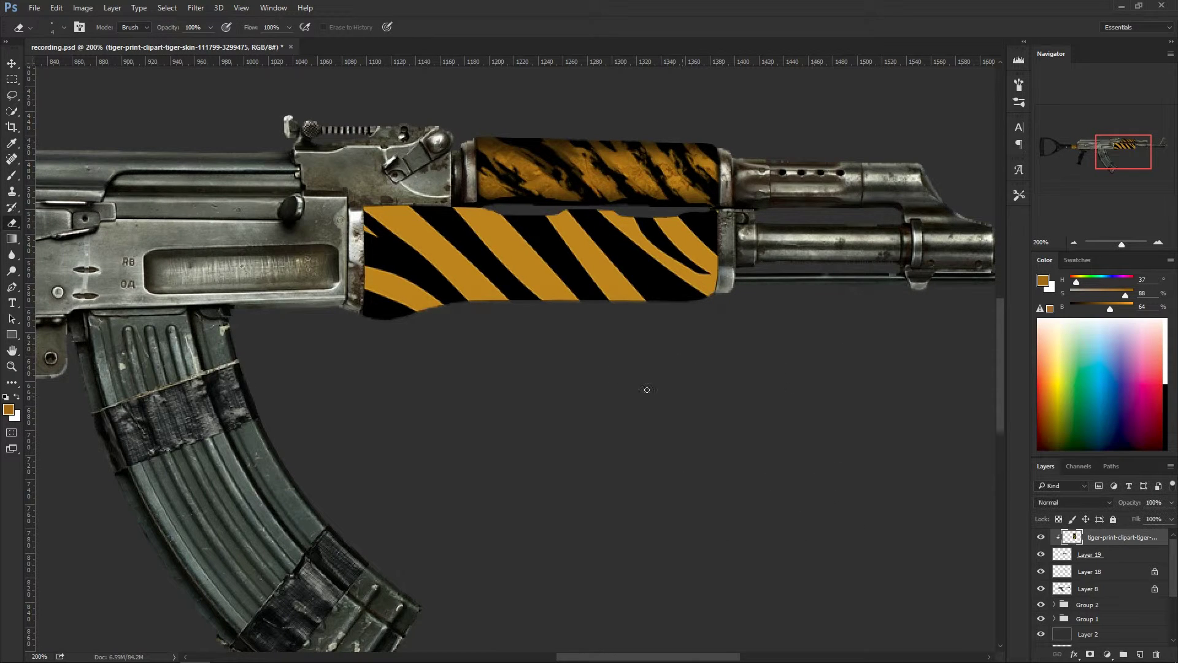
# Step: Warp the tiger-print layer by pulling its four corners inward so the stripes curve around the lower handguard
pyautogui.hotkey('ctrl', 't')
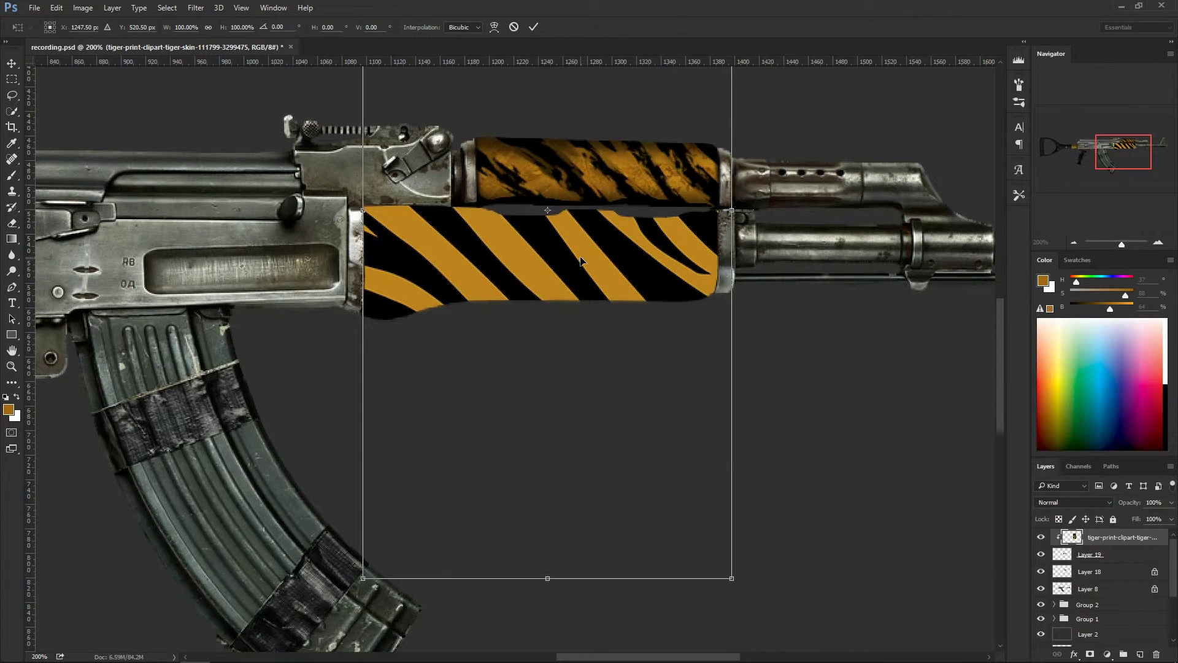
pyautogui.rightClick(580, 261)
pyautogui.click(625, 352)
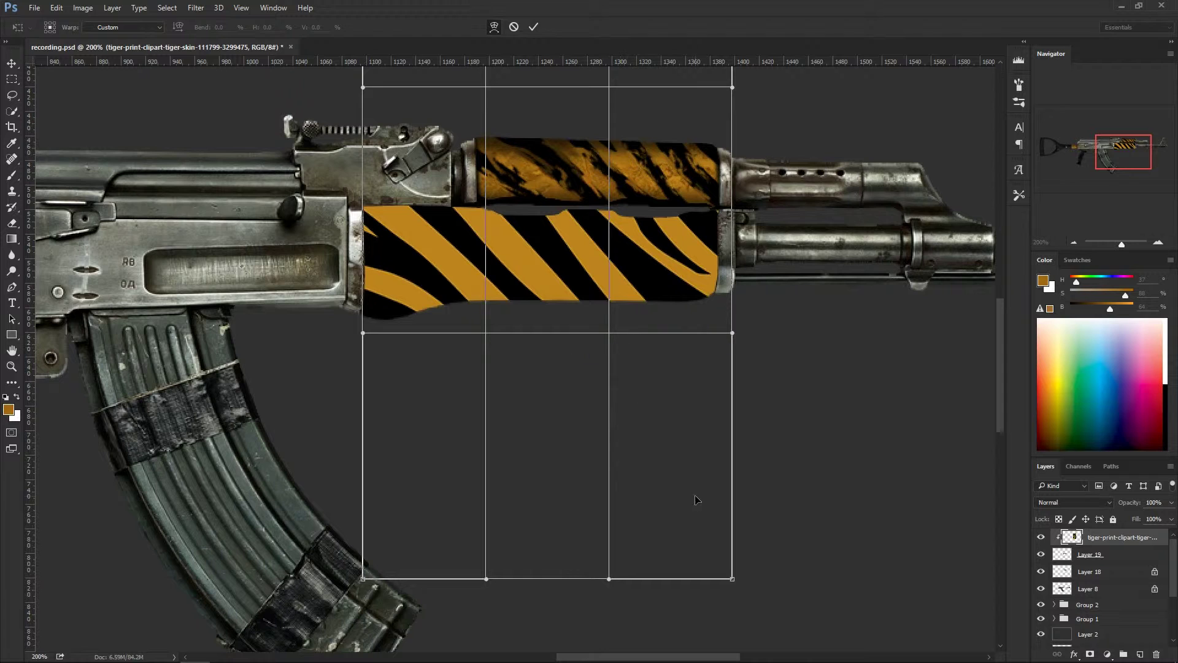
pyautogui.moveTo(733, 580); pyautogui.dragTo(680, 487)
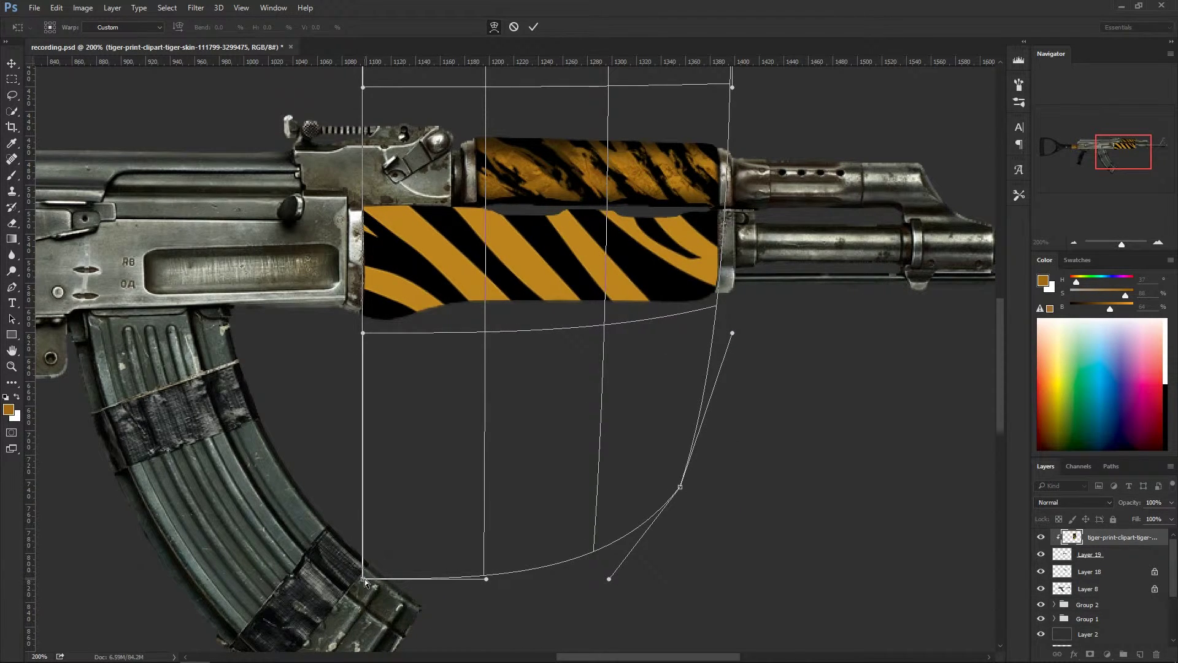
pyautogui.moveTo(365, 581); pyautogui.dragTo(346, 484)
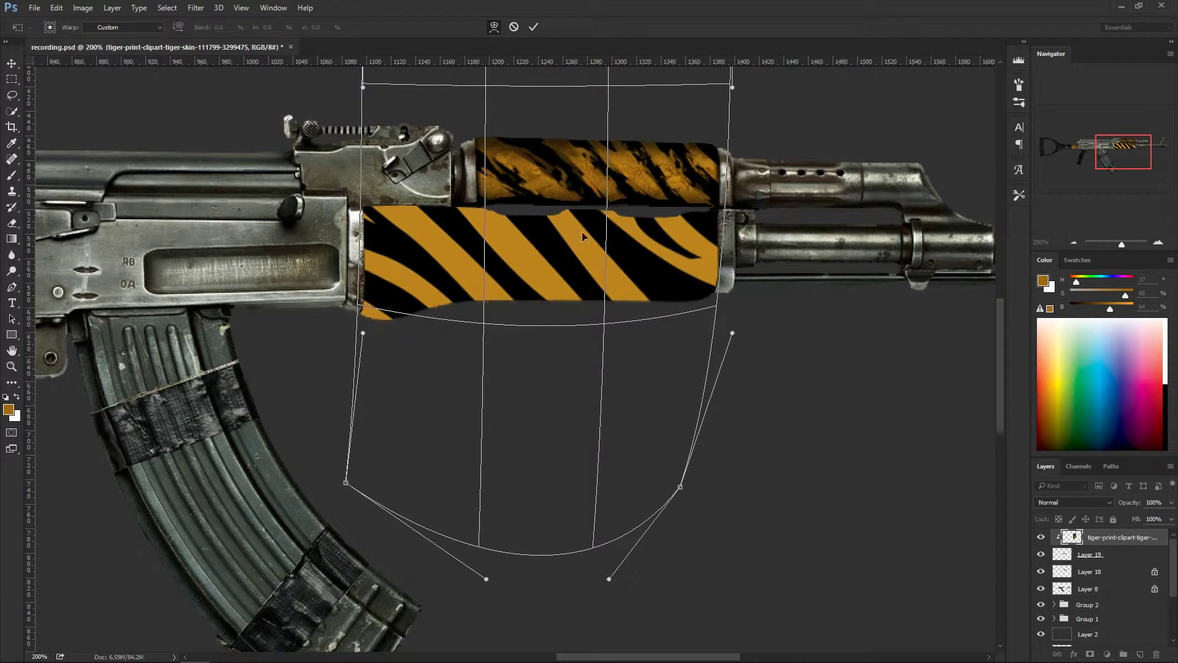
pyautogui.moveTo(777, 140); pyautogui.dragTo(775, 319)
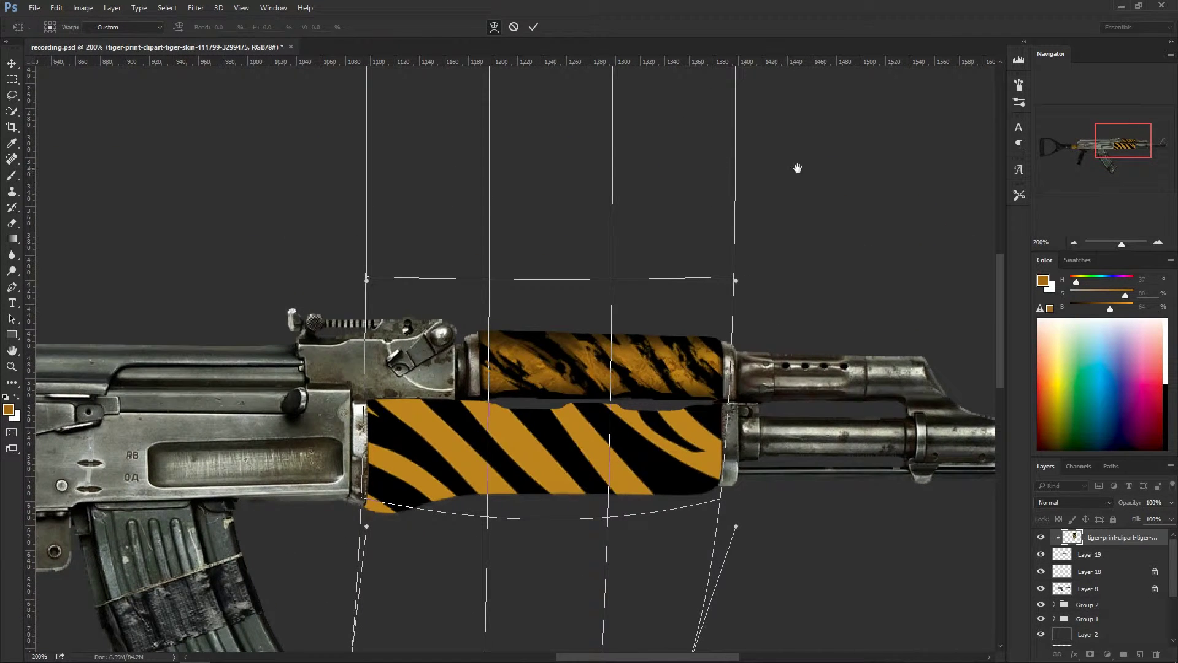
pyautogui.moveTo(797, 167); pyautogui.dragTo(788, 234)
pyautogui.moveTo(732, 109); pyautogui.dragTo(704, 286)
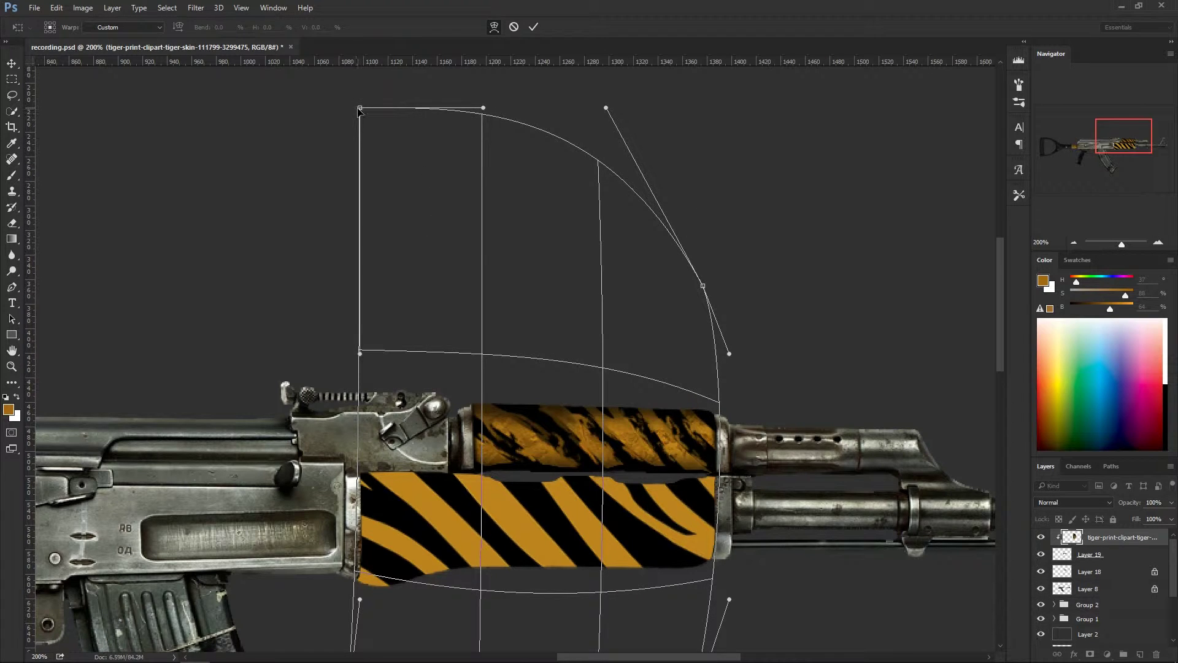
pyautogui.moveTo(360, 108); pyautogui.dragTo(373, 316)
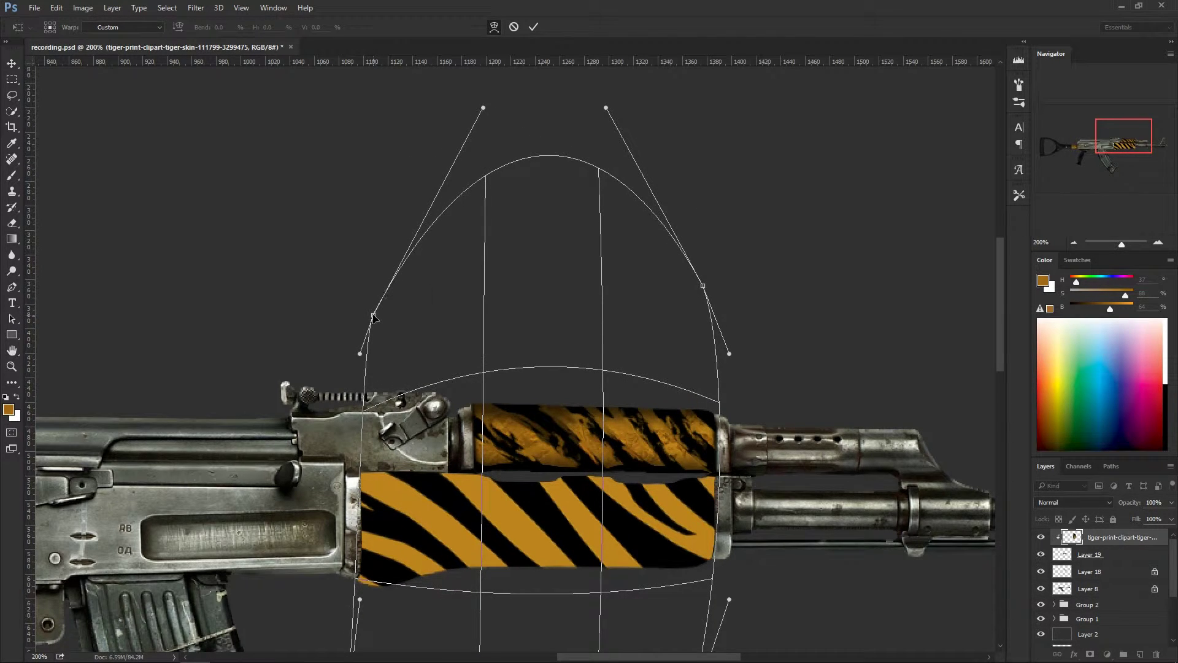
pyautogui.moveTo(502, 557); pyautogui.dragTo(500, 333)
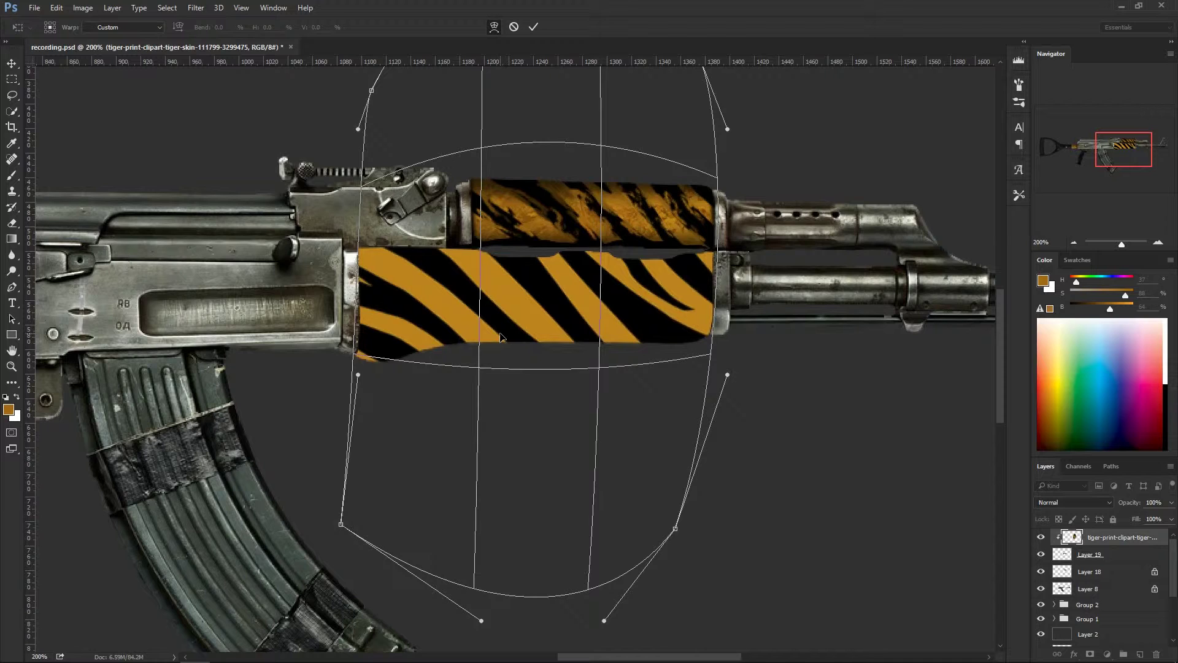
pyautogui.press('Return')
pyautogui.press('e')
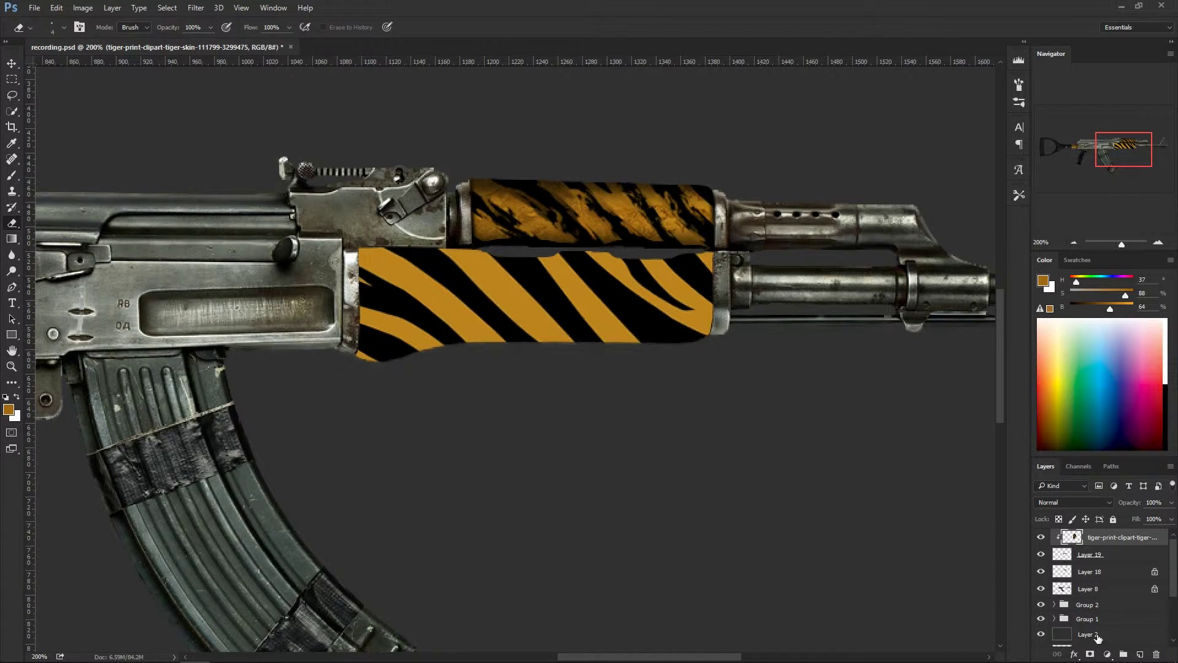
# Step: Add a new layer clipped above the tiger-print layer and choose the soft round 300 px brush
pyautogui.click(1140, 654)
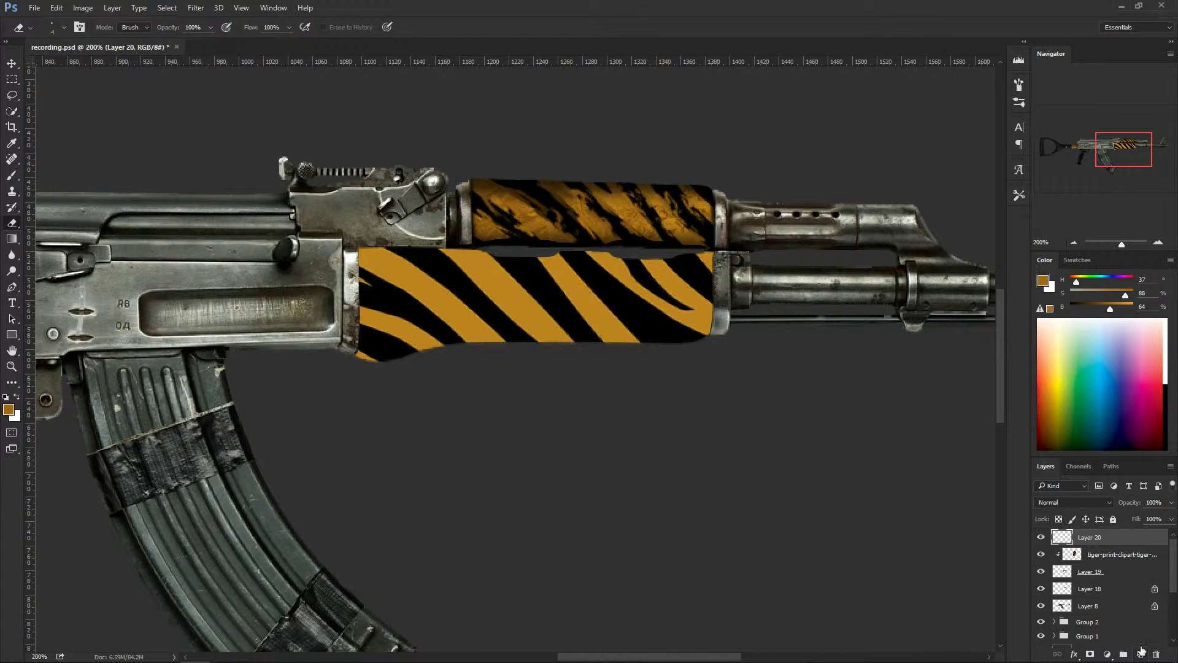
pyautogui.keyDown('alt'); pyautogui.click(1099, 544); pyautogui.keyUp('alt')
pyautogui.press('b')
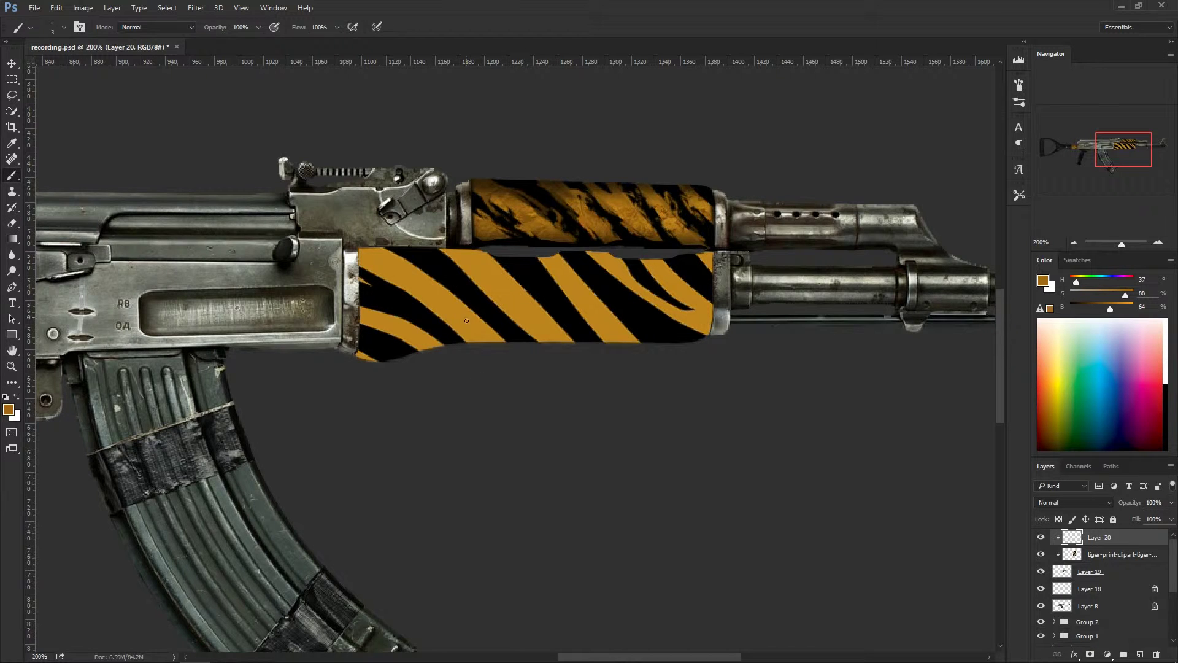
pyautogui.rightClick(472, 309)
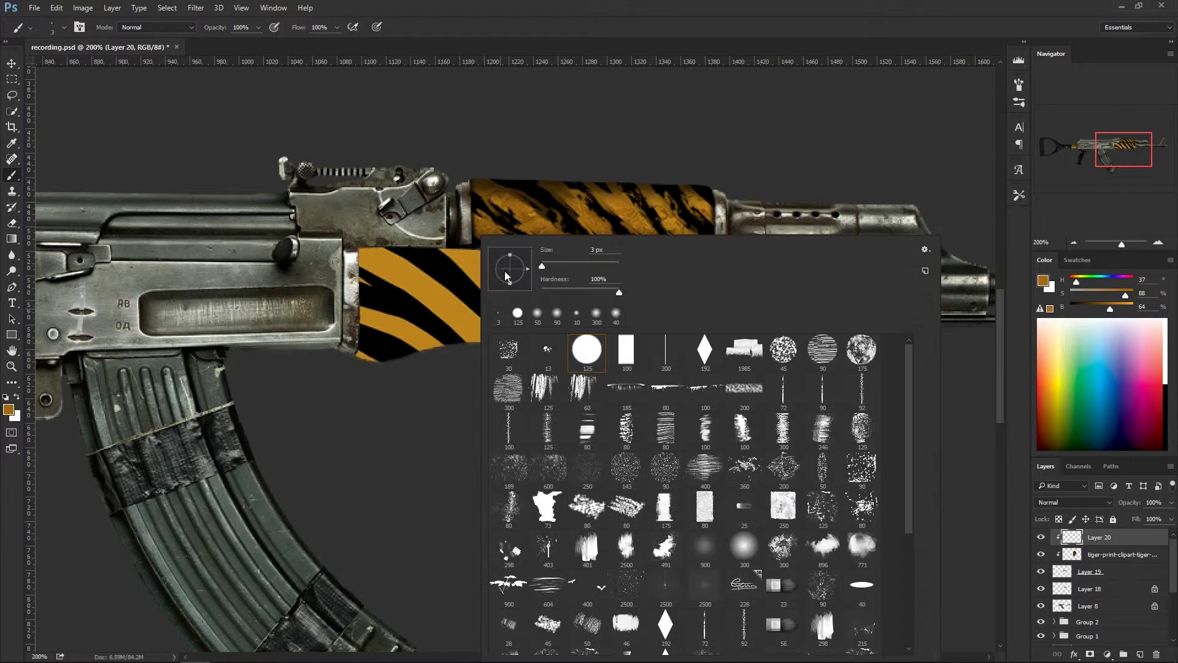
pyautogui.click(744, 550)
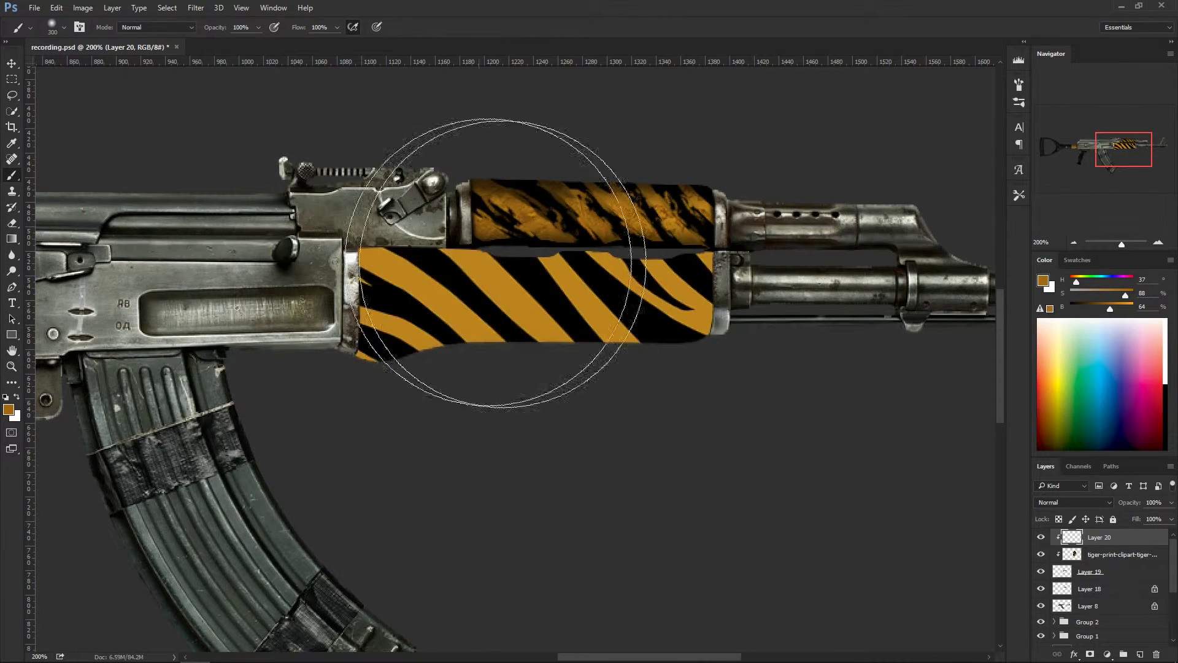
# Step: Set the paint colour to default black, reduce the brush to 25 px and shade the lower handguard's muzzle-side end
pyautogui.press('d')
pyautogui.press('[')
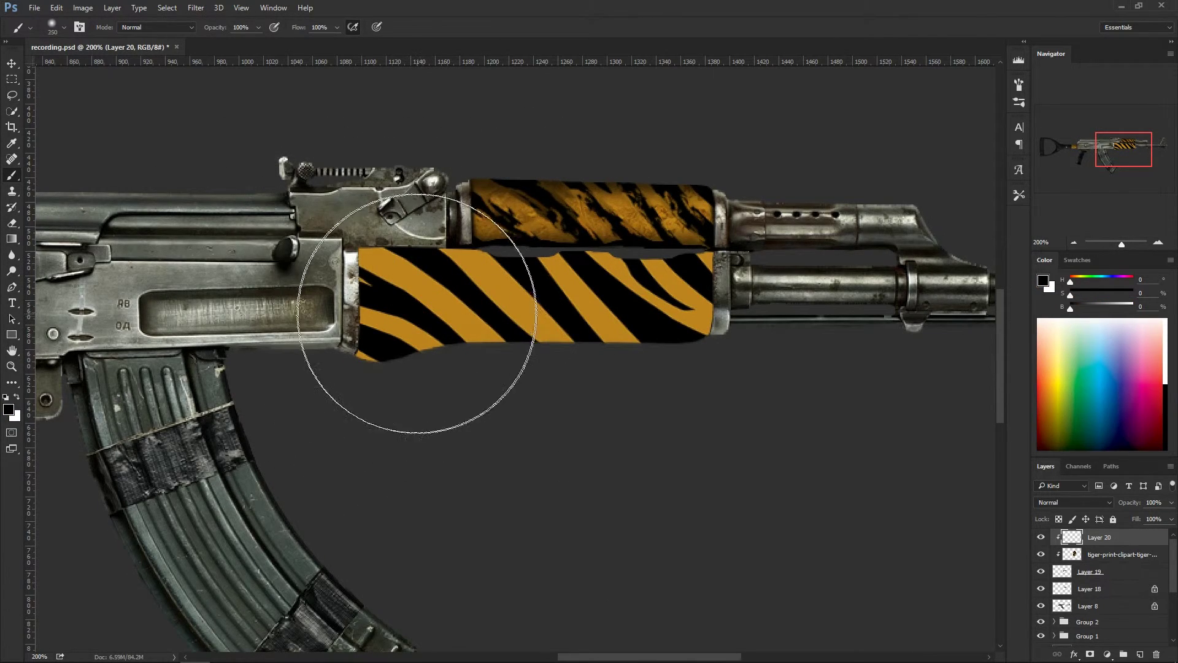
pyautogui.press('[')
pyautogui.press('[')
pyautogui.press('[')
pyautogui.press('[')
pyautogui.press('[')
pyautogui.press('[')
pyautogui.press('[')
pyautogui.press('[')
pyautogui.press('[')
pyautogui.press('[')
pyautogui.press('[')
pyautogui.press('[')
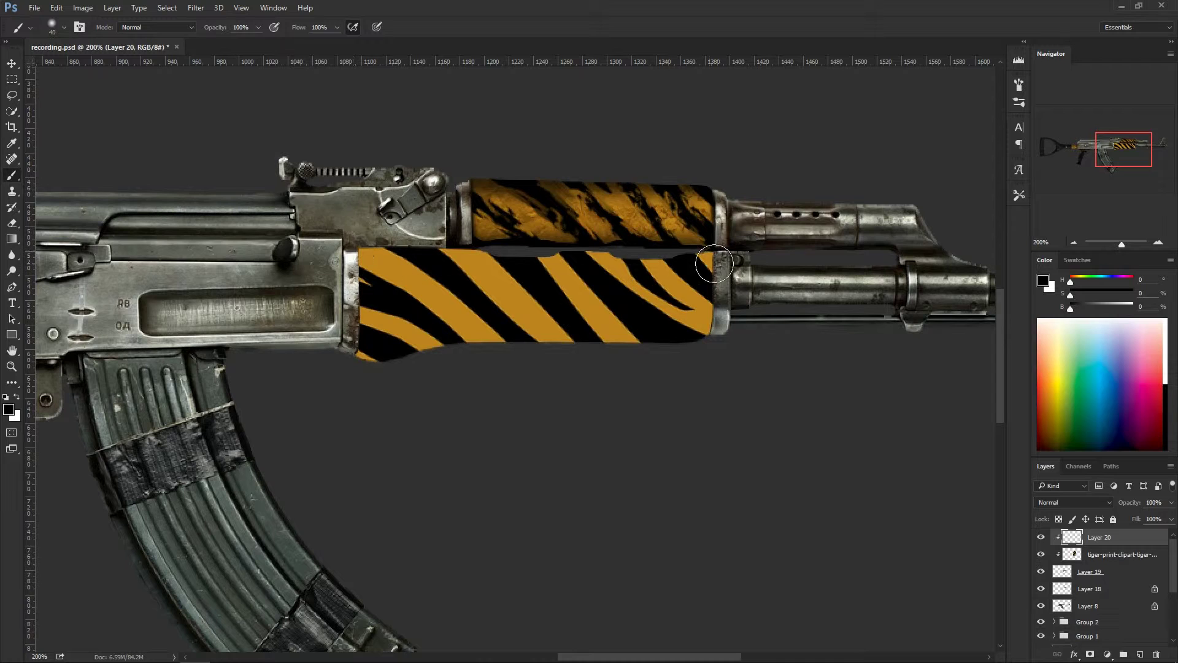
pyautogui.press('[')
pyautogui.press('[')
pyautogui.press('[')
pyautogui.moveTo(697, 342); pyautogui.dragTo(709, 346)
pyautogui.hotkey('ctrl', 'z')
pyautogui.moveTo(729, 247)
pyautogui.mouseDown()
pyautogui.moveTo(730, 290)
pyautogui.moveTo(728, 278)
pyautogui.mouseUp()
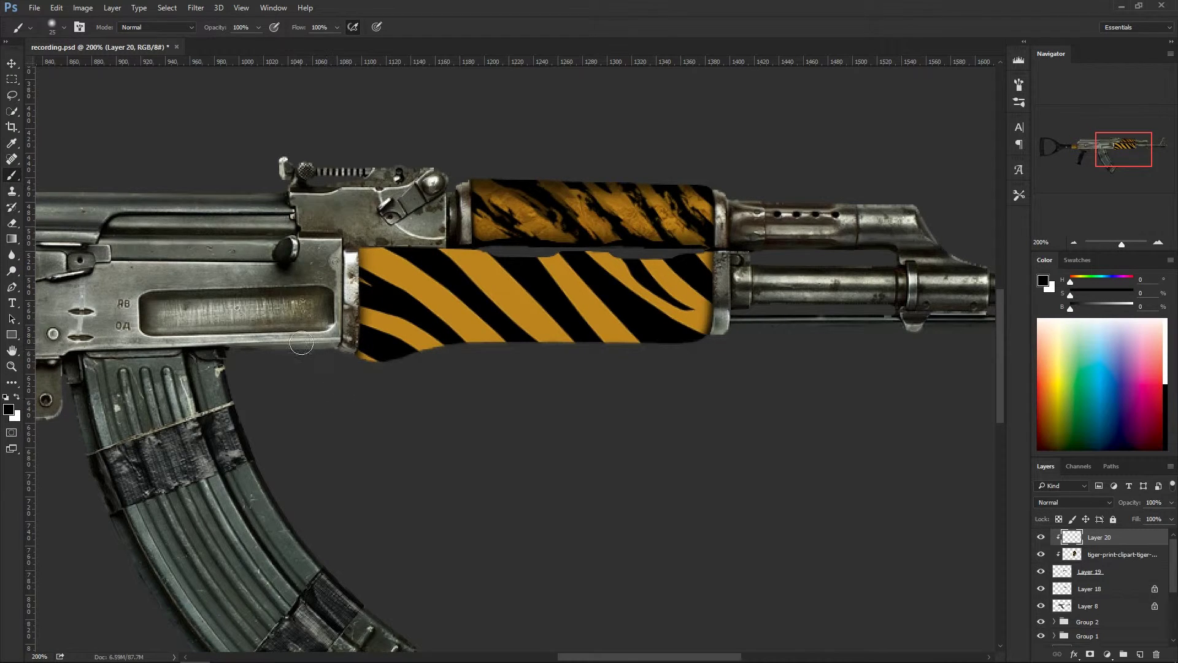
# Step: Enlarge the soft brush to 175 px and paint black shading along the lower handguard's long edges, undoing overly dark strokes
pyautogui.press(']')
pyautogui.press(']')
pyautogui.press(']')
pyautogui.press(']')
pyautogui.press(']')
pyautogui.press(']')
pyautogui.press(']')
pyautogui.press(']')
pyautogui.press(']')
pyautogui.press(']')
pyautogui.press(']')
pyautogui.press(']')
pyautogui.press(']')
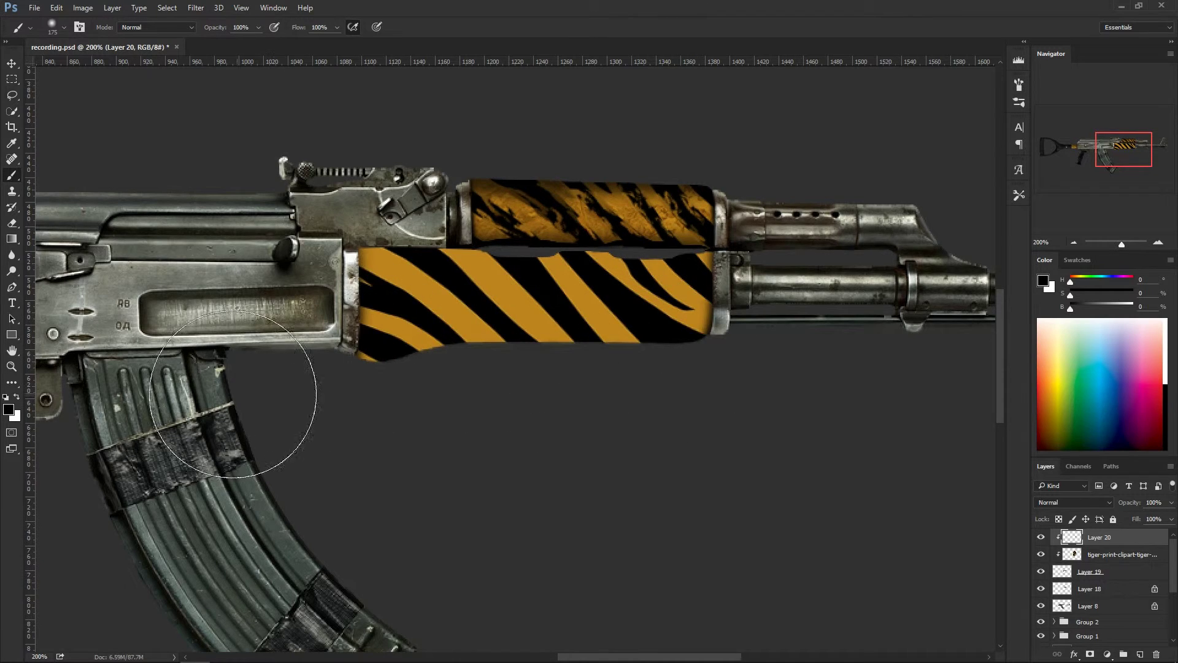
pyautogui.moveTo(233, 394); pyautogui.dragTo(702, 350)
pyautogui.hotkey('ctrl', 'z')
pyautogui.moveTo(250, 307)
pyautogui.mouseDown()
pyautogui.moveTo(646, 207)
pyautogui.moveTo(777, 279)
pyautogui.moveTo(326, 309)
pyautogui.mouseUp()
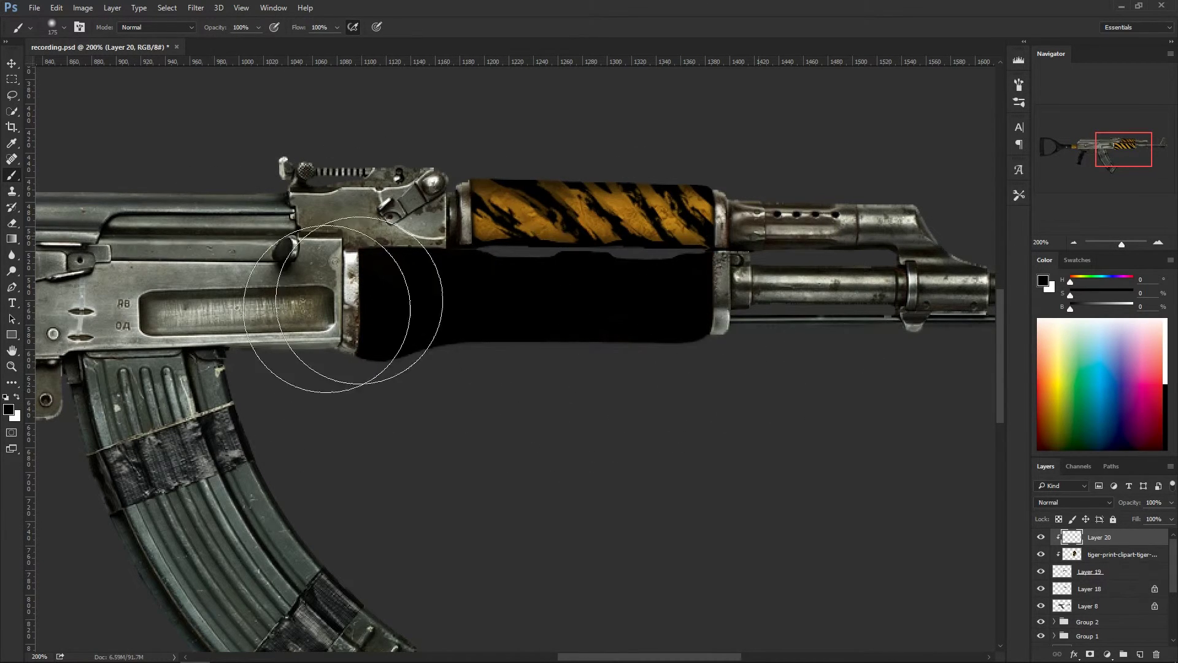
pyautogui.hotkey('ctrl', 'z')
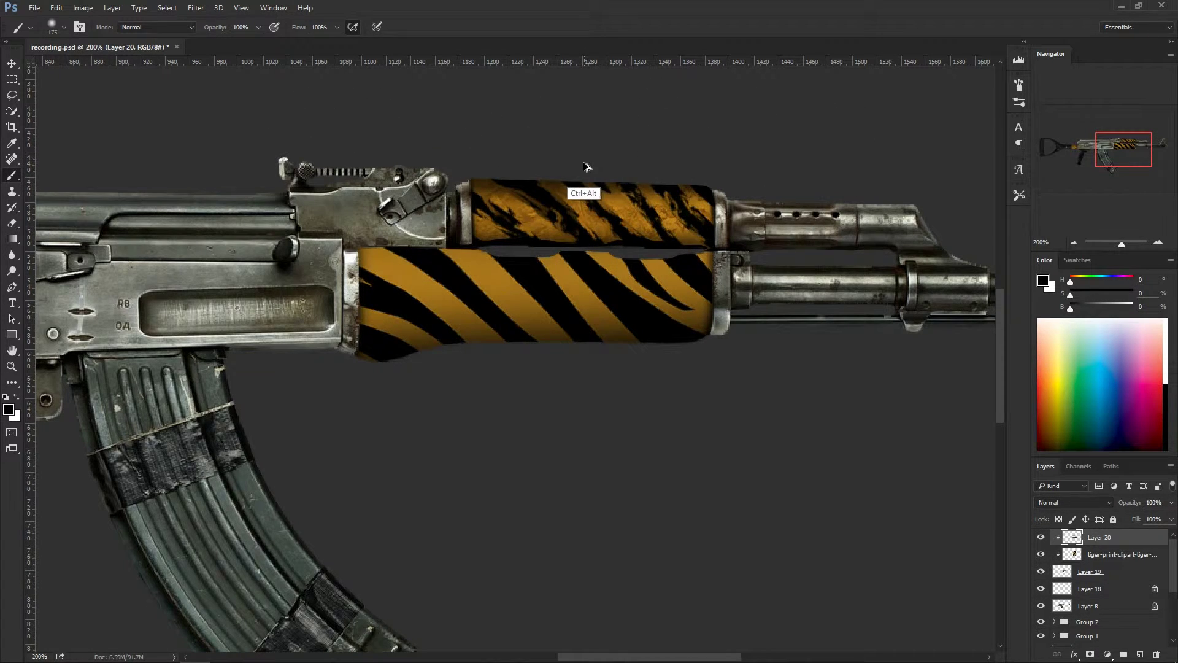
# Step: Examine the shaded tiger-print handguards both up close and in the context of the whole rifle
pyautogui.press('[')
pyautogui.press('[')
pyautogui.press('[')
pyautogui.press('[')
pyautogui.press('[')
pyautogui.press('[')
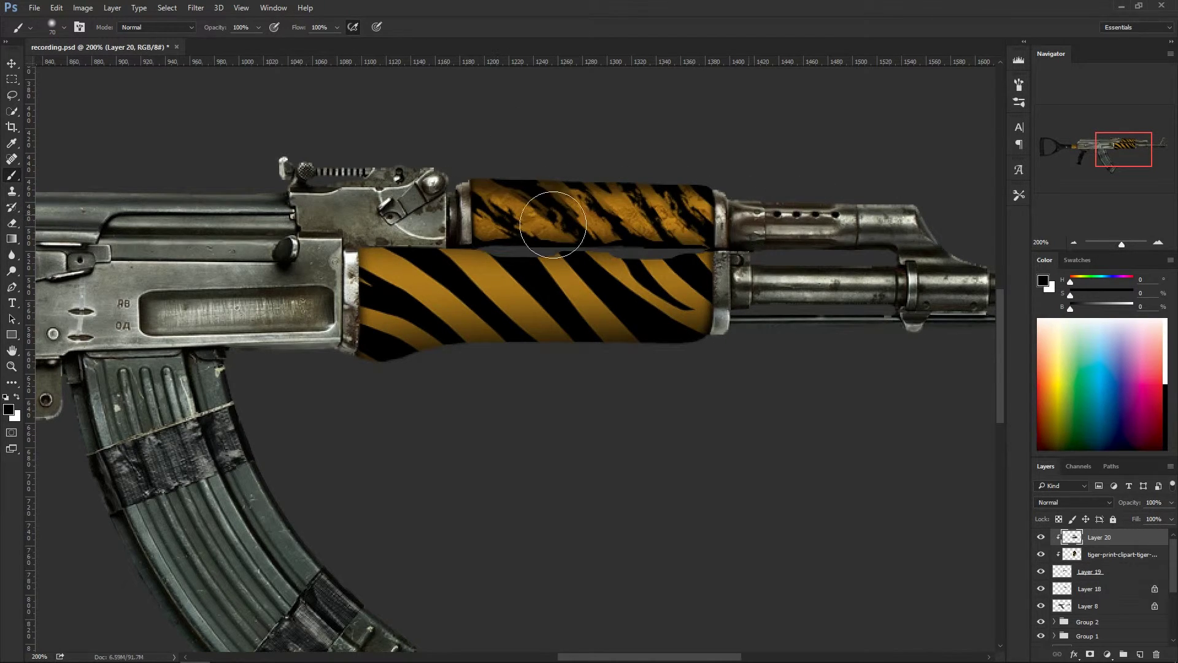
pyautogui.press('v')
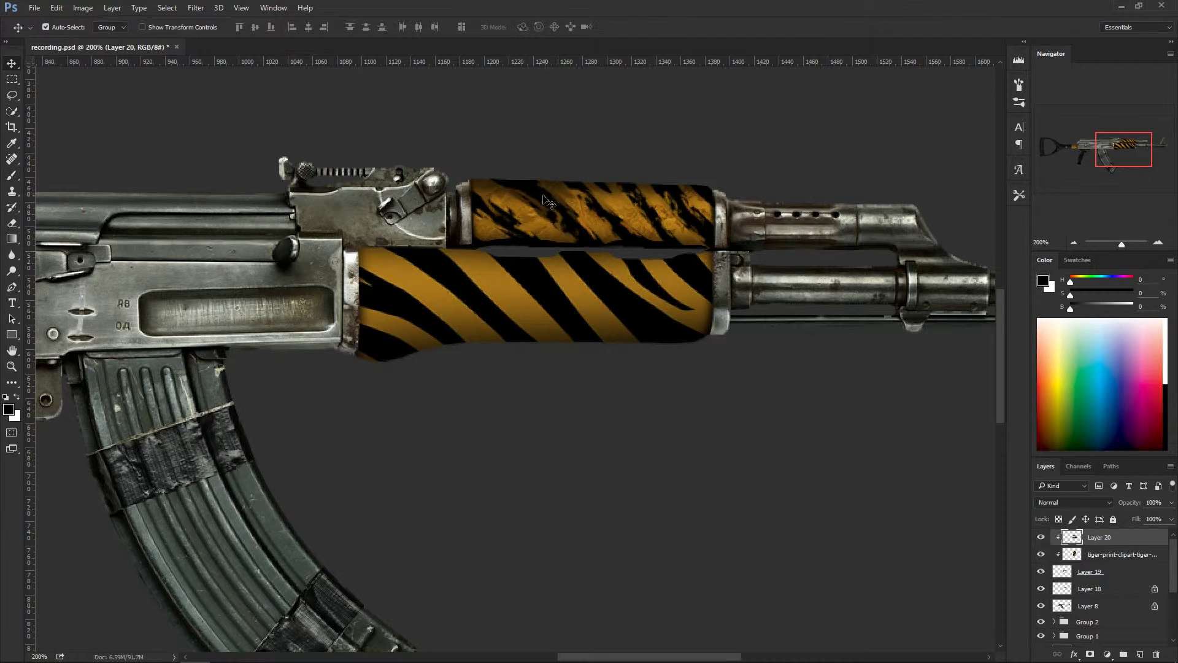
pyautogui.hotkey('ctrl', '-')
pyautogui.hotkey('ctrl', '-')
pyautogui.hotkey('ctrl', '-')
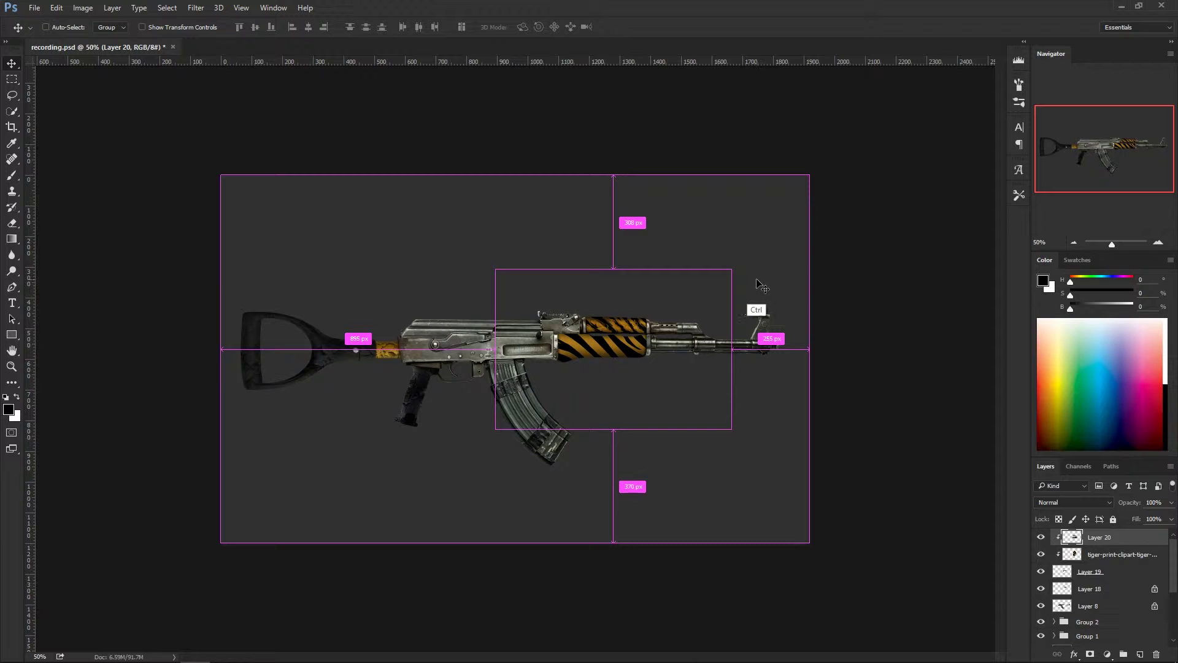
pyautogui.hotkey('ctrl', '+')
pyautogui.hotkey('ctrl', '+')
pyautogui.hotkey('ctrl', '+')
pyautogui.moveTo(888, 225); pyautogui.dragTo(471, 247)
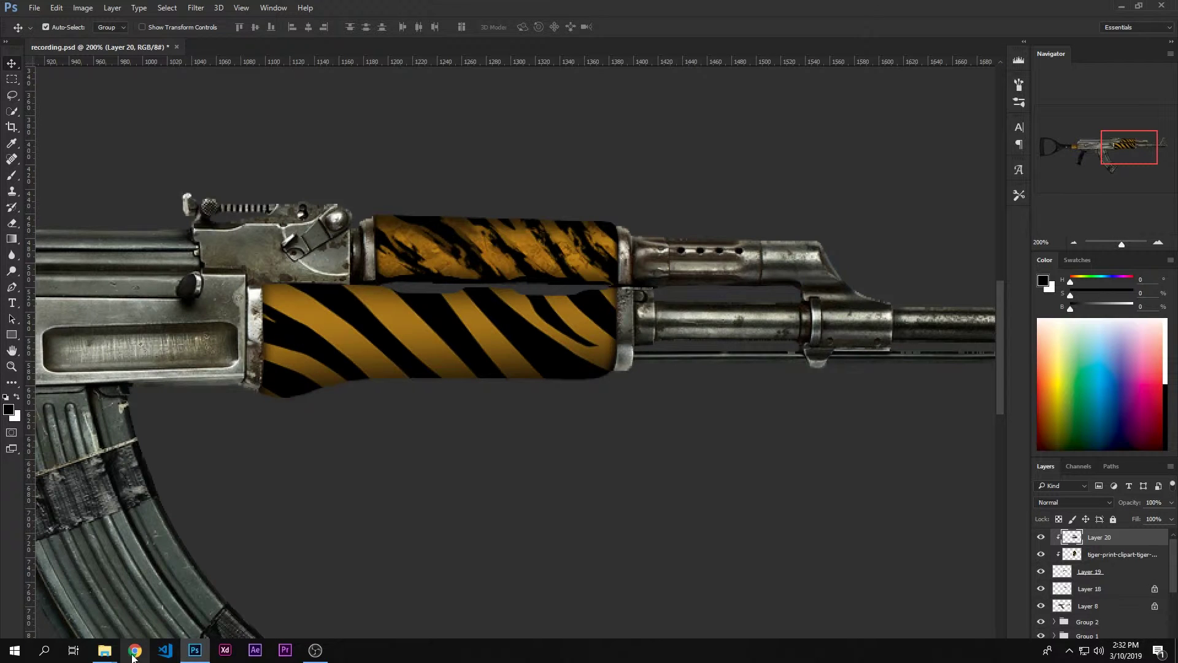
# Step: Place the texturez_3824 image above Layer 20, clipped to the lower handguard and blended with Multiply
pyautogui.click(117, 653)
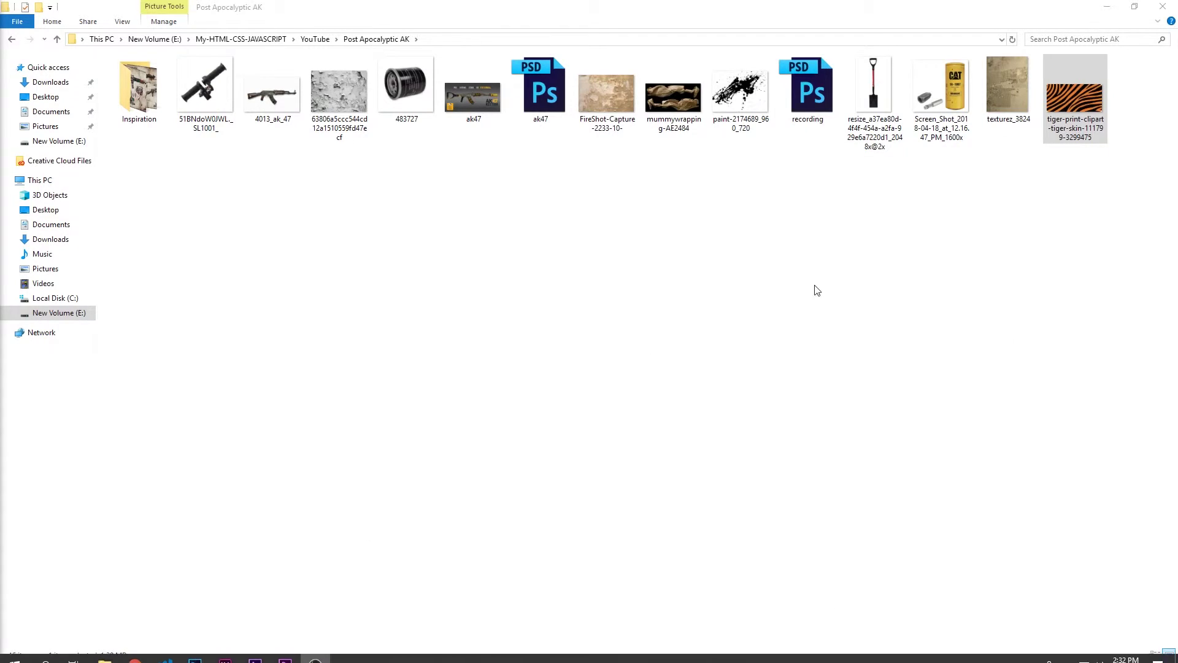
pyautogui.moveTo(1001, 80); pyautogui.dragTo(412, 516)
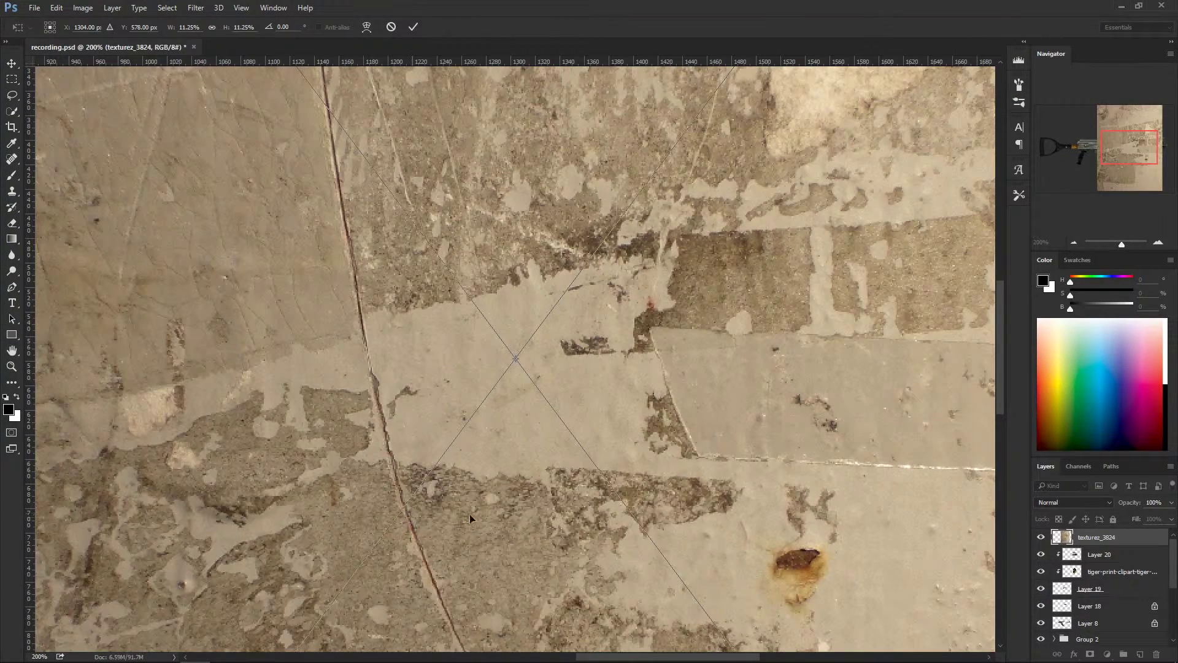
pyautogui.press('Return')
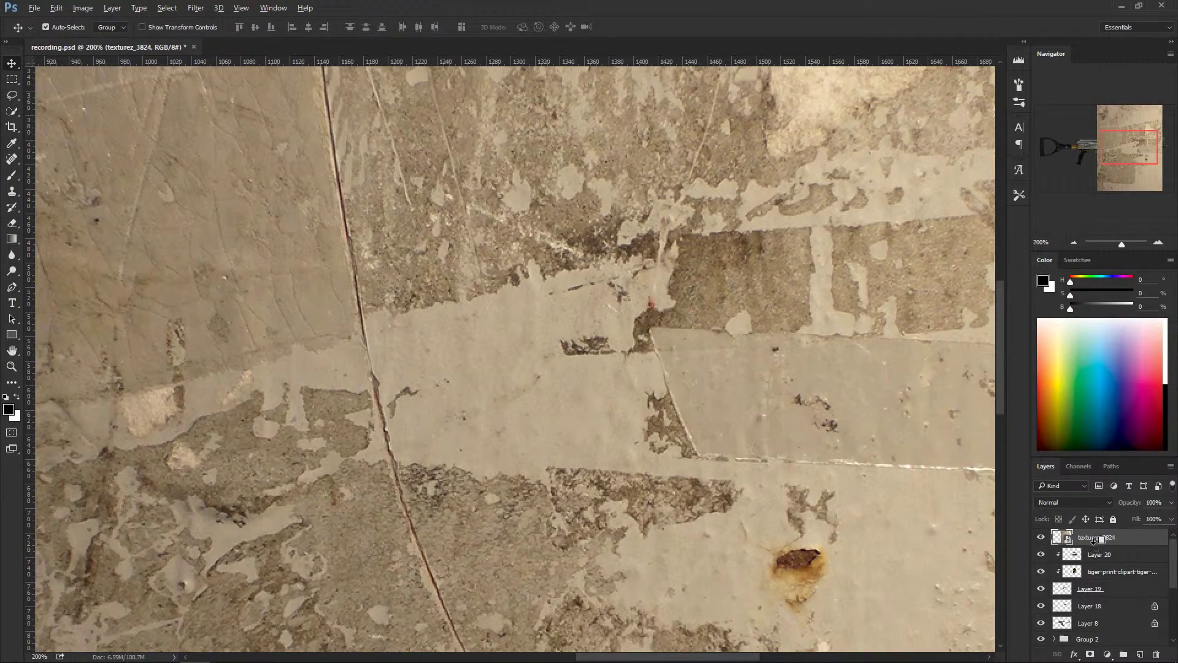
pyautogui.hotkey('ctrl', 'alt', 'g')
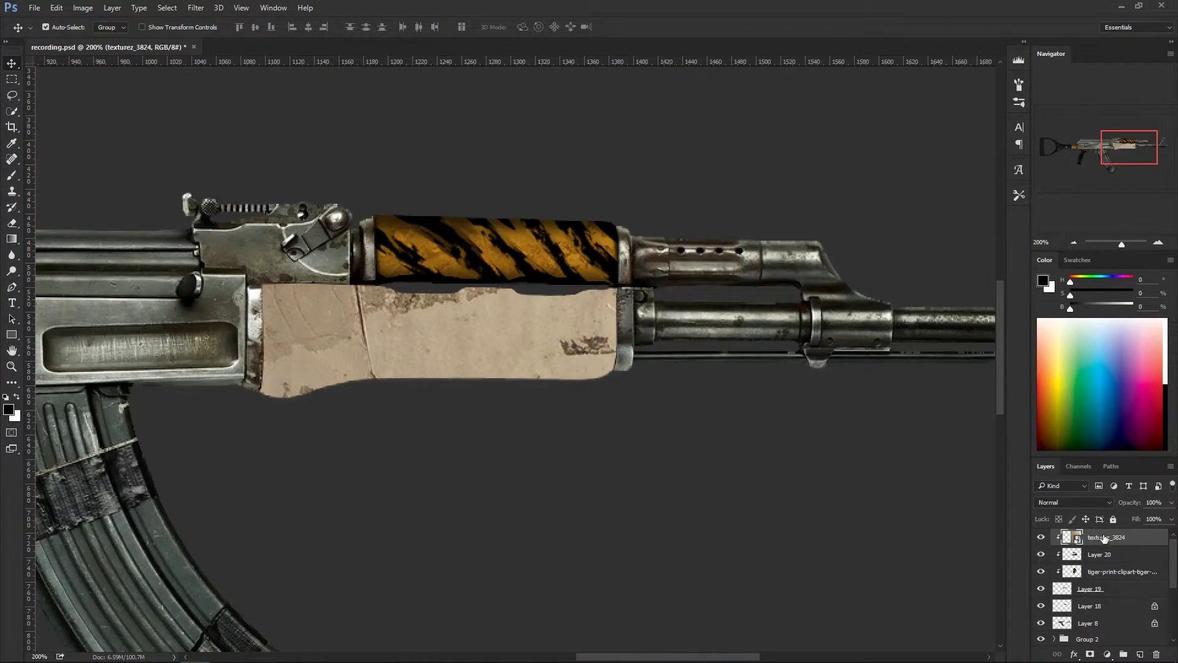
pyautogui.click(1081, 504)
pyautogui.click(1071, 294)
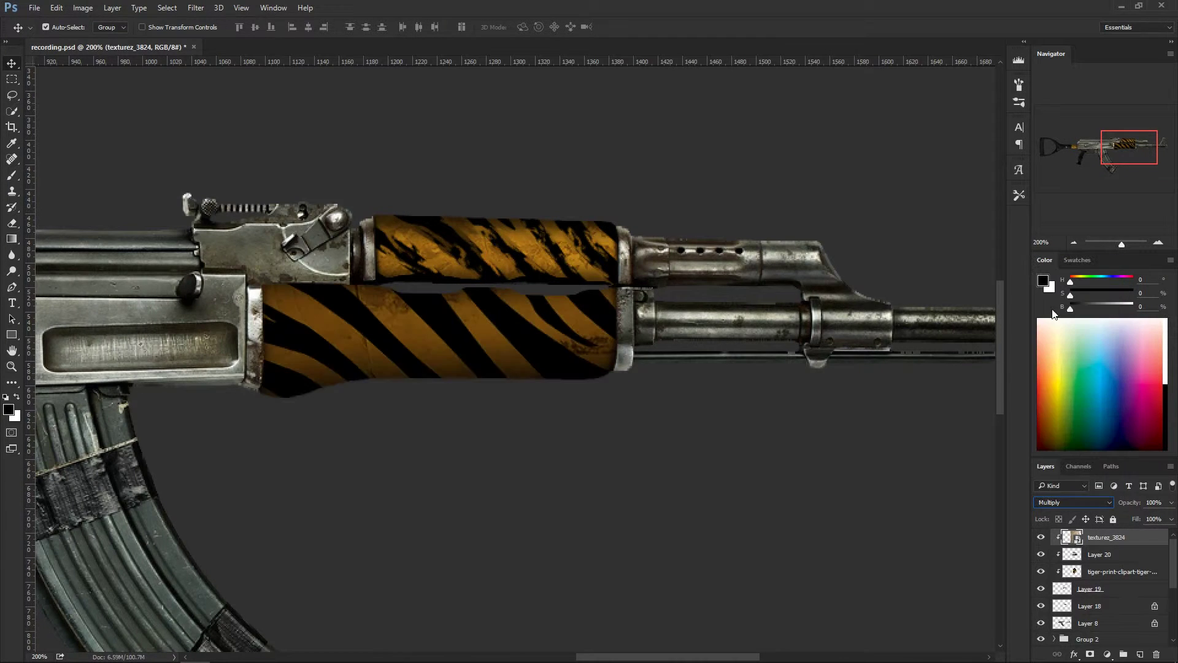
# Step: Scale the texturez_3824 layer to about 6.28% and position its cracked, rusty patches over the lower handguard
pyautogui.hotkey('ctrl', 't')
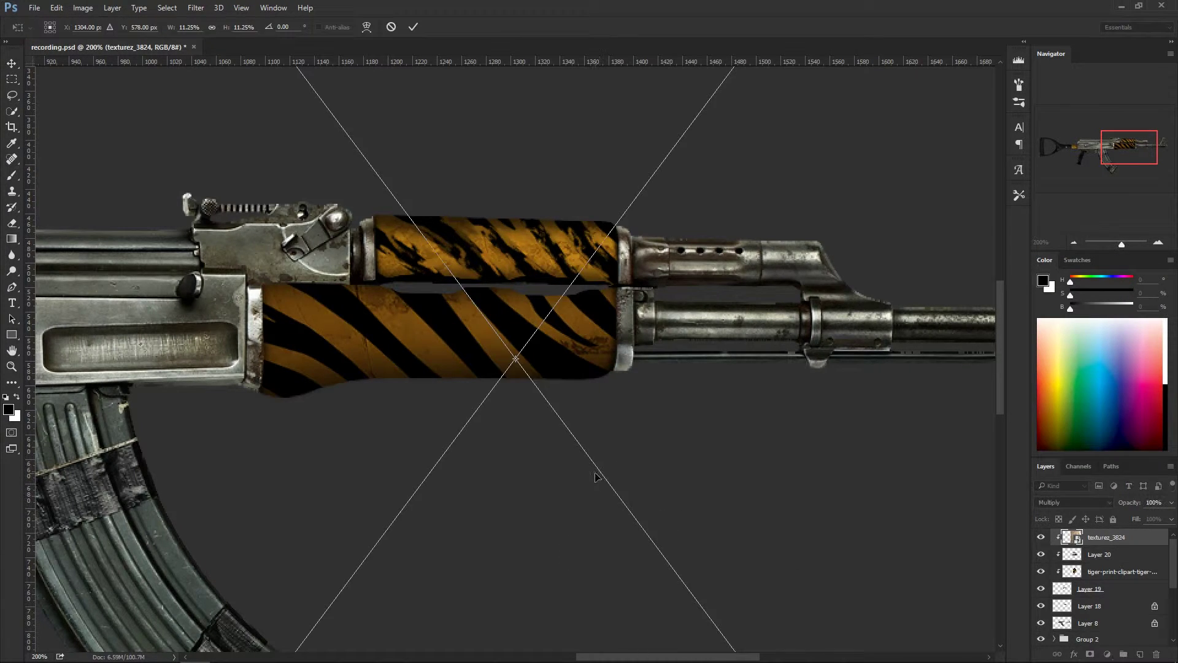
pyautogui.moveTo(670, 517); pyautogui.dragTo(782, 333)
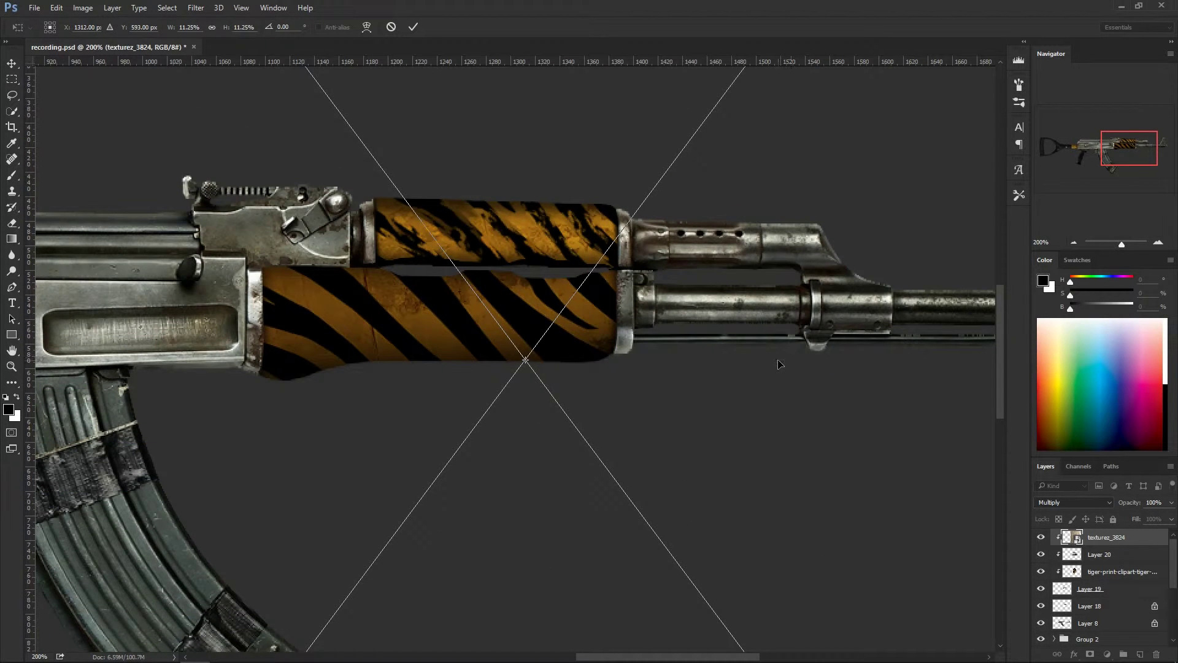
pyautogui.hotkey('ctrl', '-')
pyautogui.hotkey('ctrl', '-')
pyautogui.hotkey('ctrl', '-')
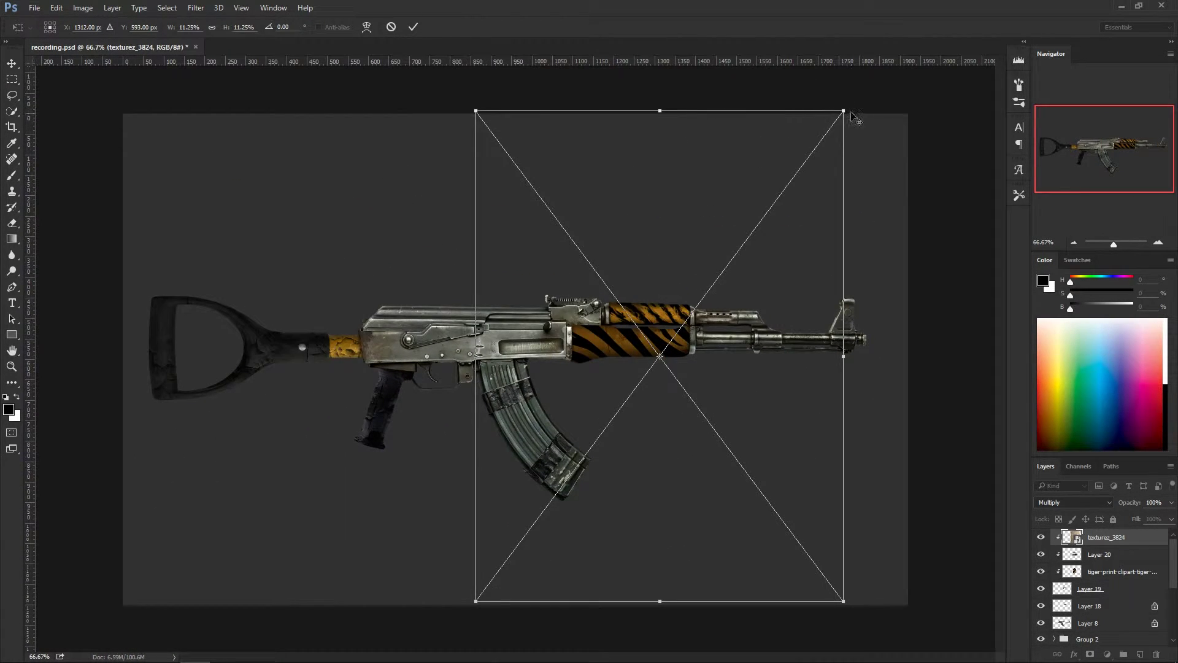
pyautogui.moveTo(850, 114); pyautogui.dragTo(729, 191)
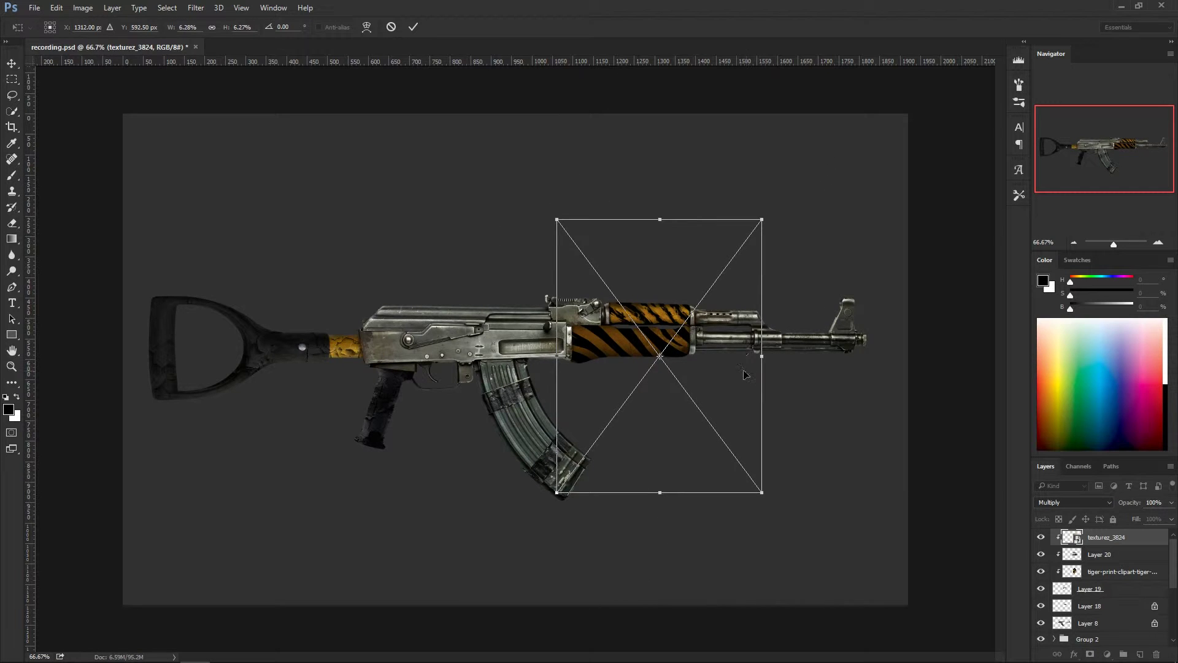
pyautogui.moveTo(747, 373); pyautogui.dragTo(729, 293)
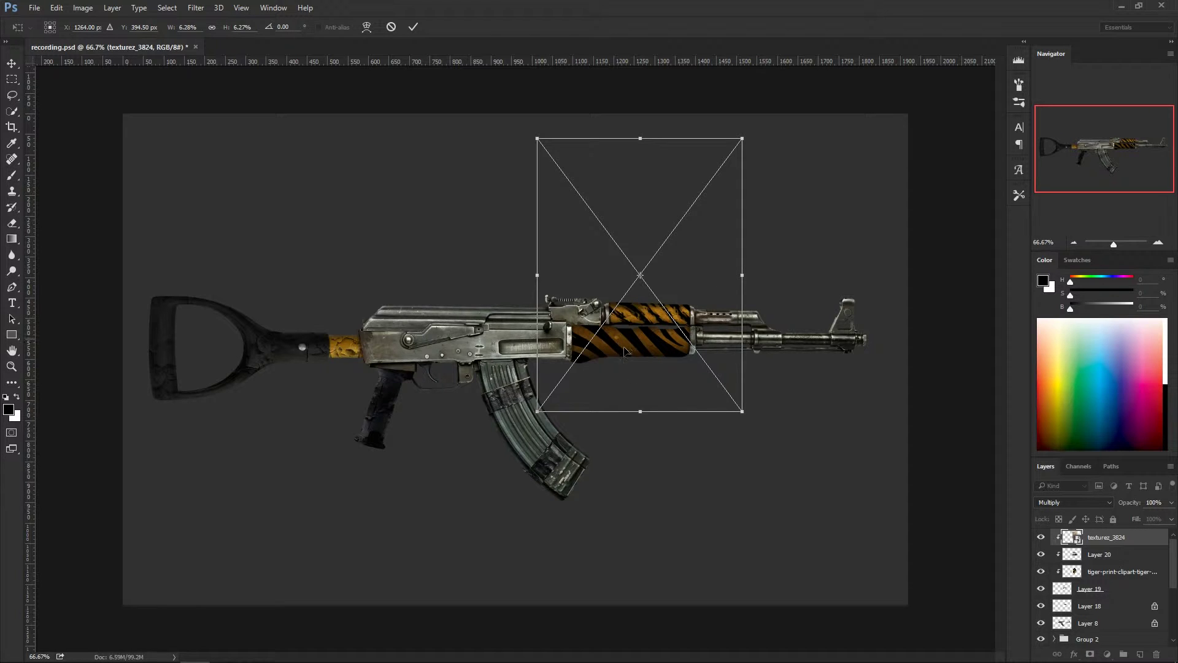
pyautogui.moveTo(690, 396); pyautogui.dragTo(703, 443)
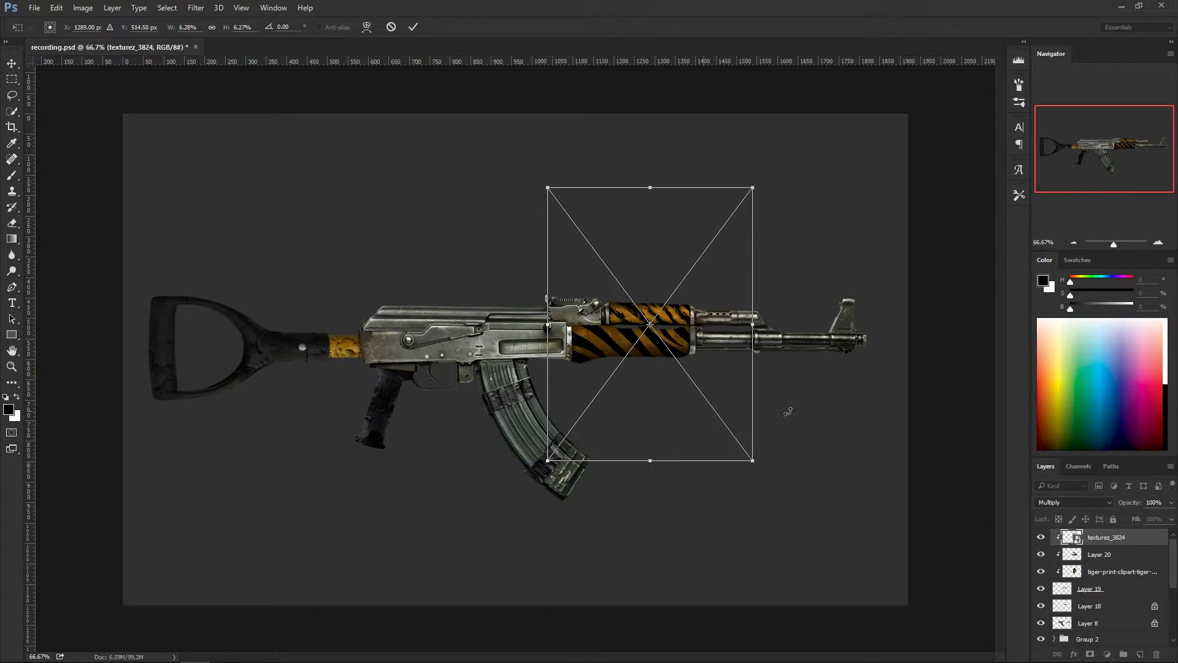
pyautogui.moveTo(712, 227); pyautogui.dragTo(704, 253)
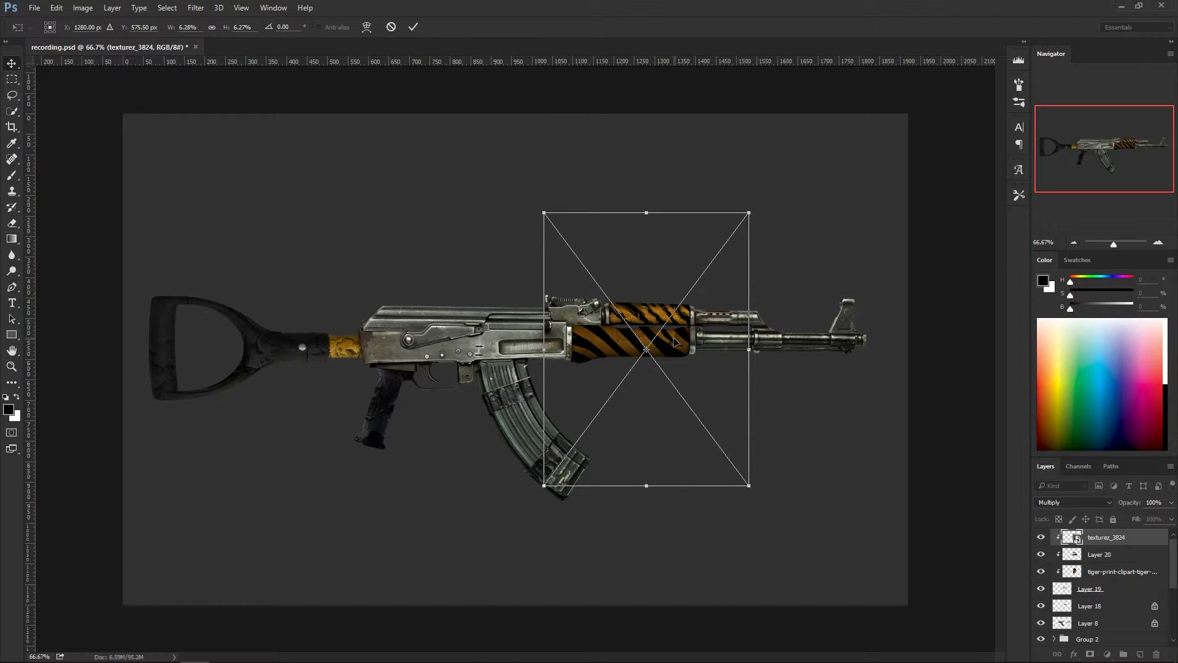
pyautogui.press('Return')
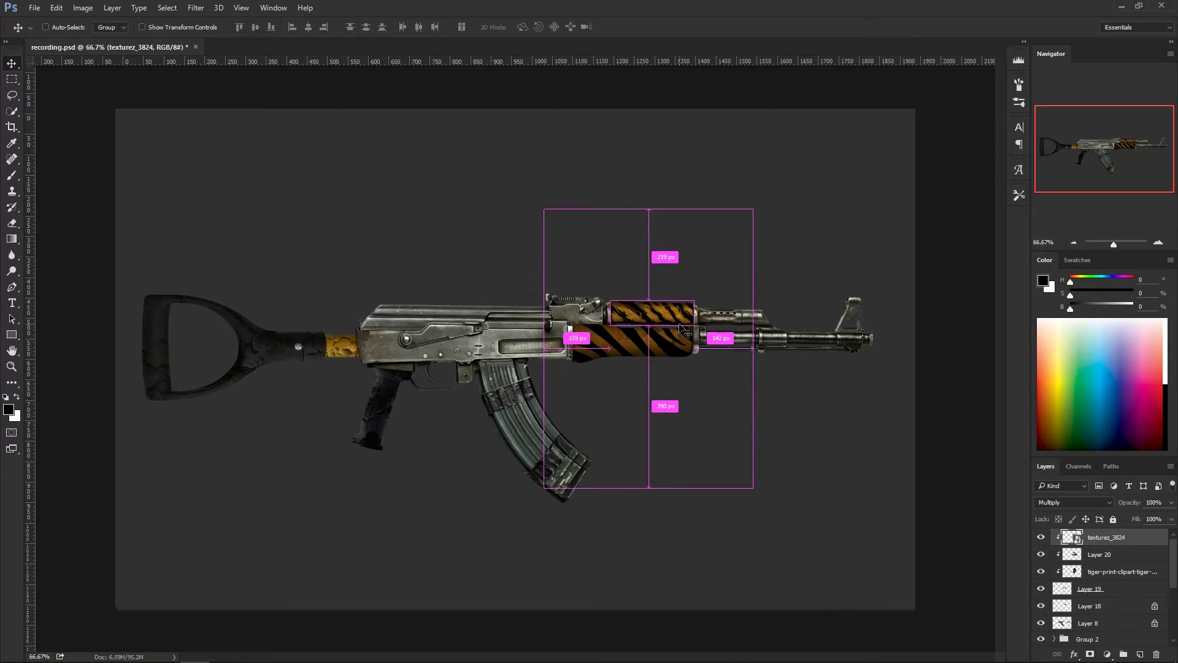
# Step: Rasterize the texturez_3824 smart object so its pixels can be edited
pyautogui.hotkey('ctrl', '+')
pyautogui.hotkey('ctrl', '+')
pyautogui.moveTo(803, 269); pyautogui.dragTo(264, 313)
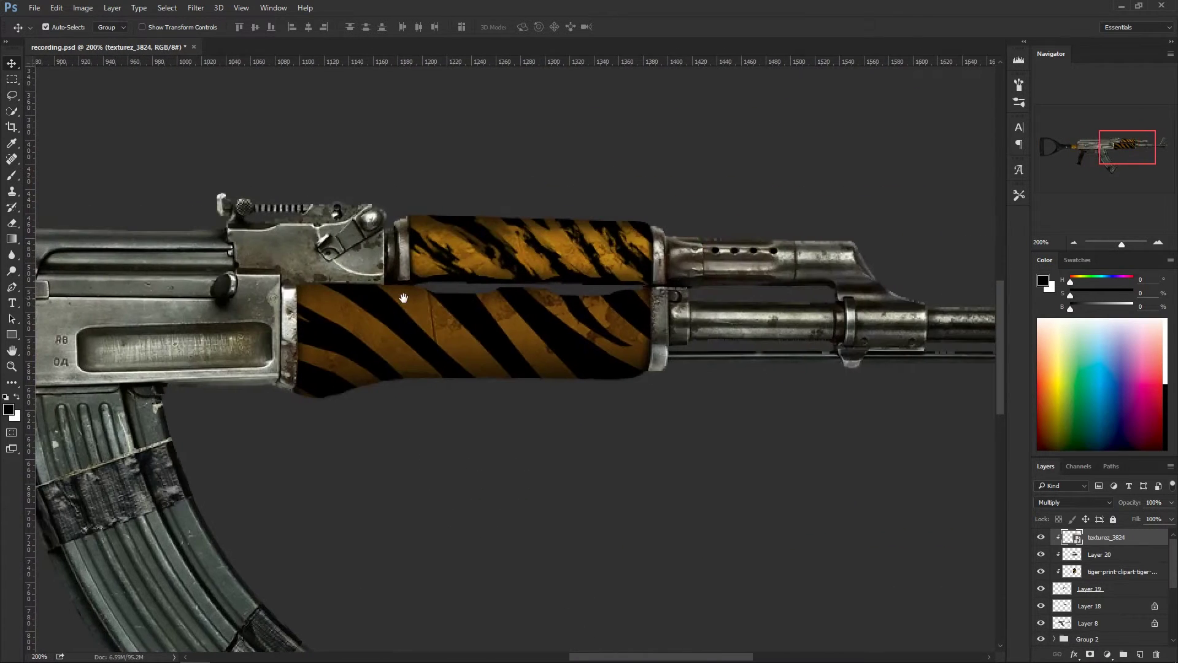
pyautogui.press('e')
pyautogui.click(531, 282)
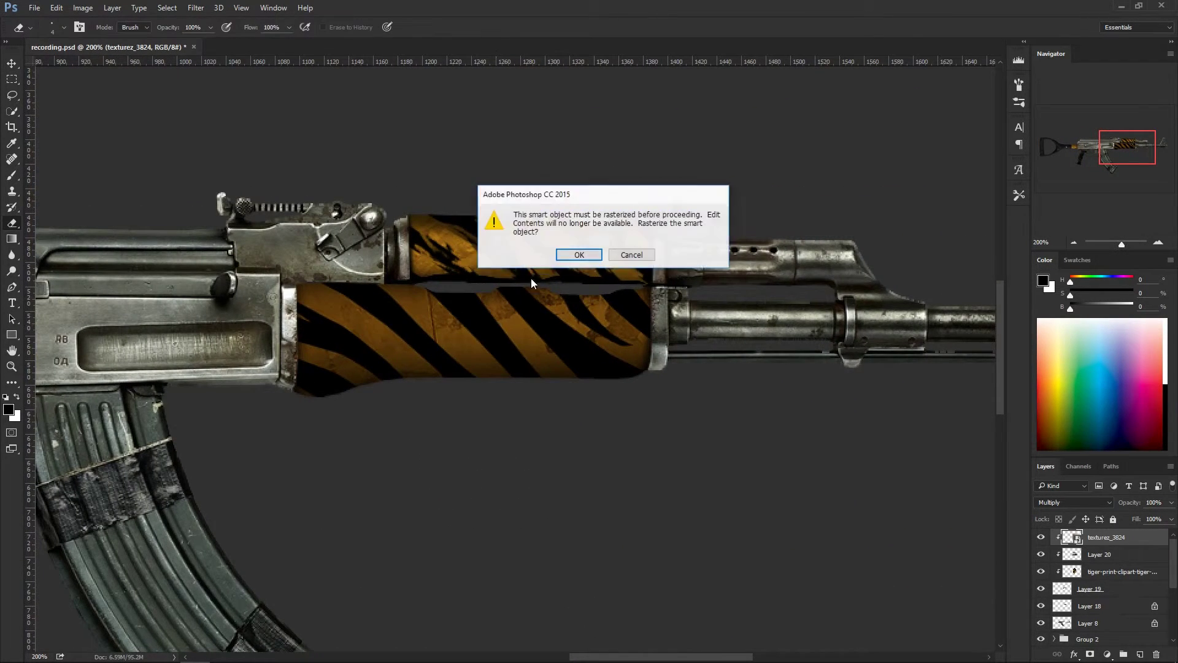
pyautogui.click(567, 255)
# Step: Brighten the texturez_3824 layer with Levels, using a white input of 172 and midtones of about 0.89
pyautogui.hotkey('ctrl', 'l')
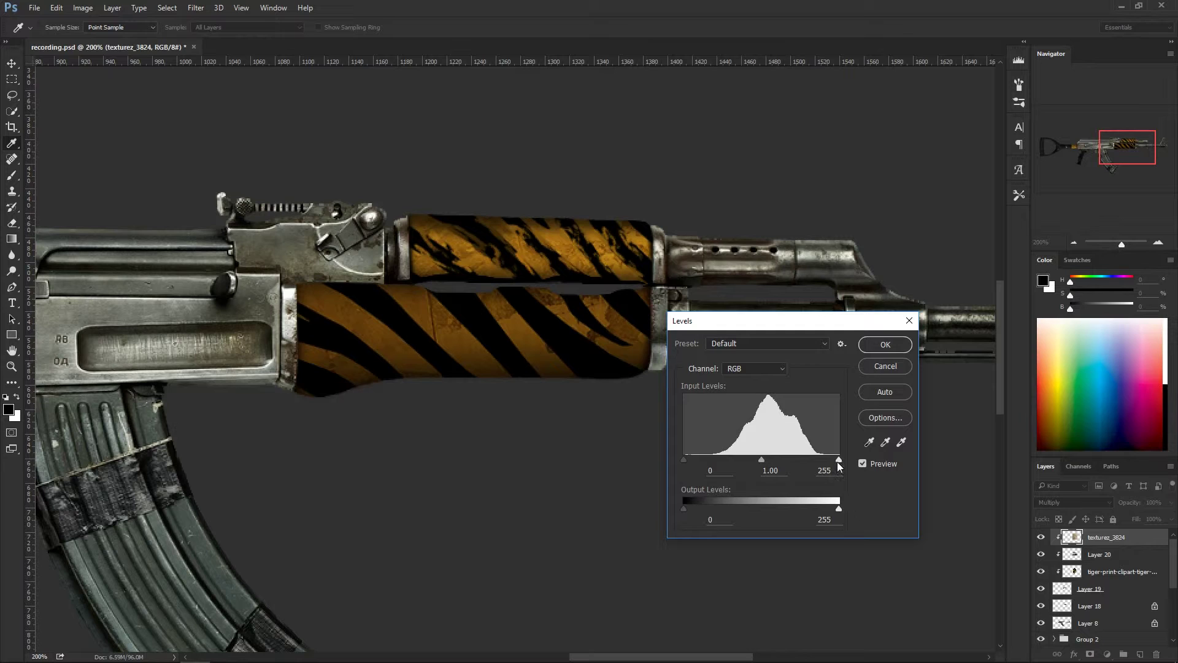
pyautogui.moveTo(839, 459); pyautogui.dragTo(784, 464)
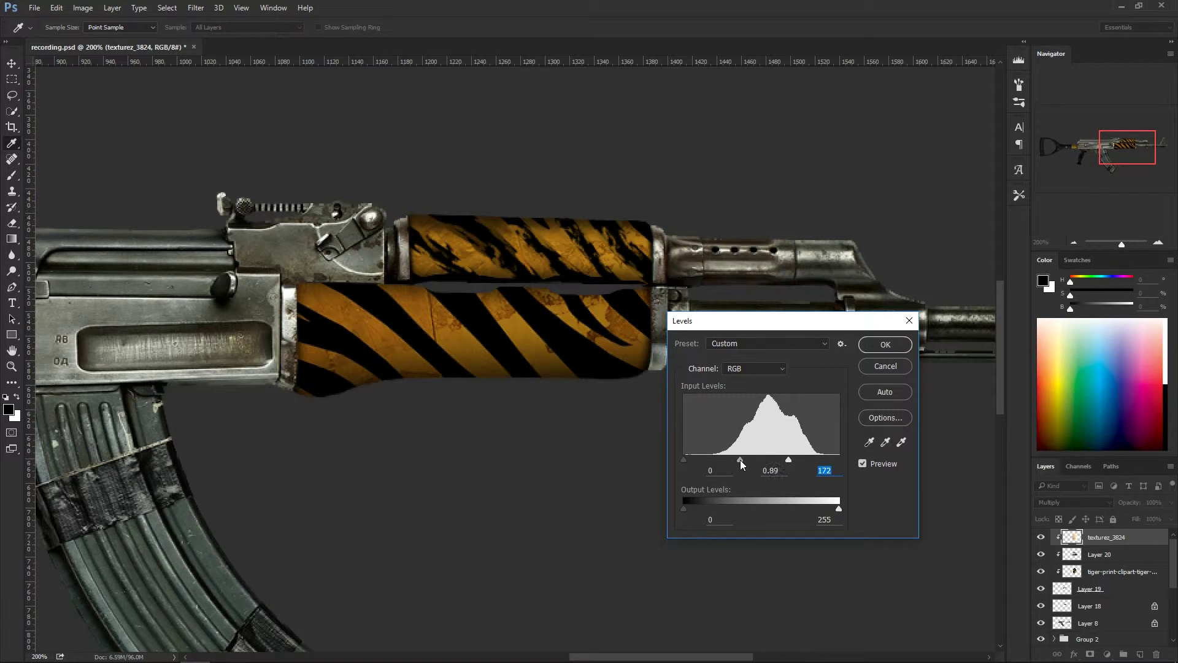
pyautogui.click(890, 345)
pyautogui.press('e')
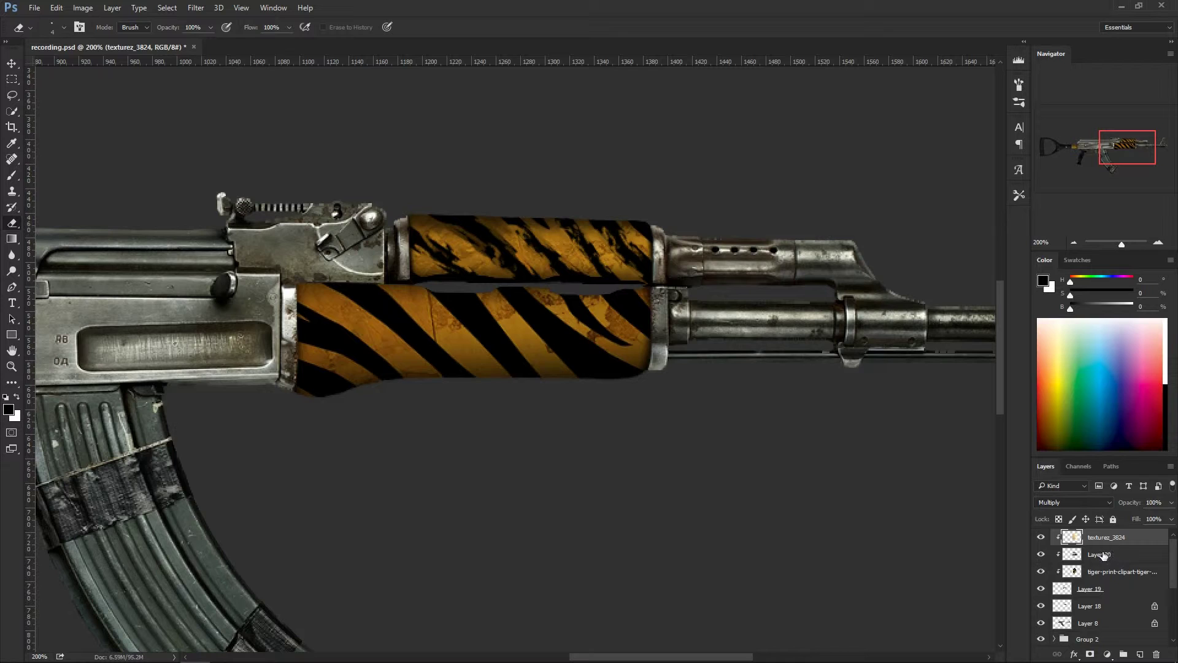
# Step: Group the texture, shading, tiger-print and base layers of the lower handguard, and store a hidden duplicate of the group below Layer 2
pyautogui.keyDown('shift'); pyautogui.click(1099, 590); pyautogui.keyUp('shift')
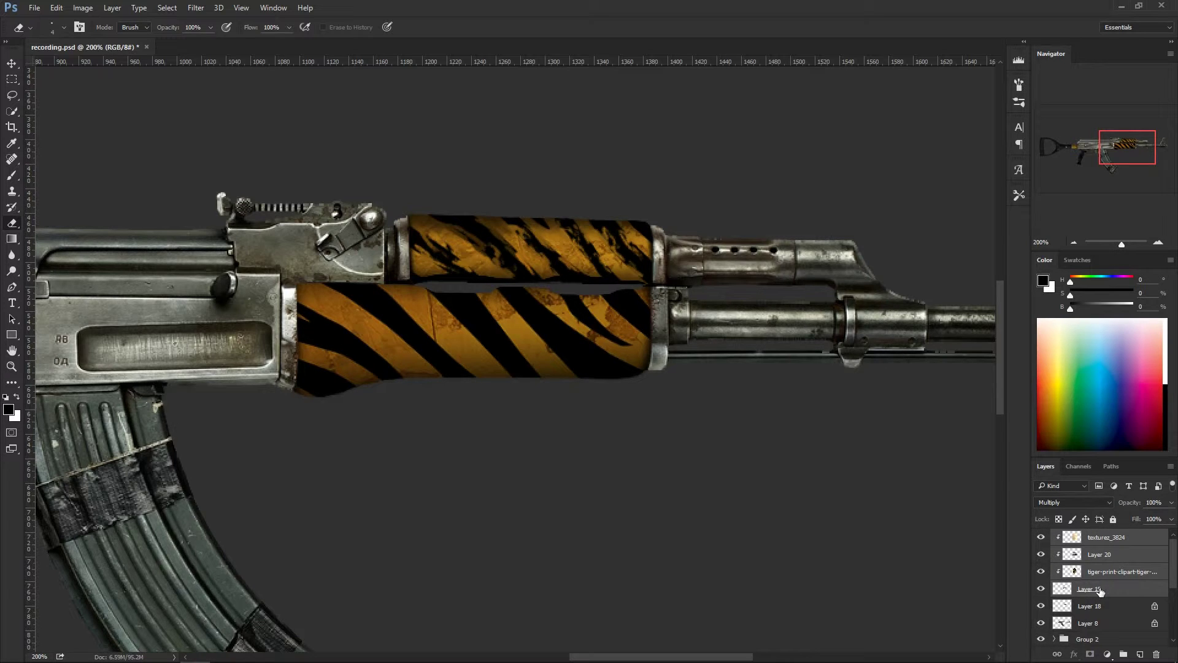
pyautogui.hotkey('ctrl', 'g')
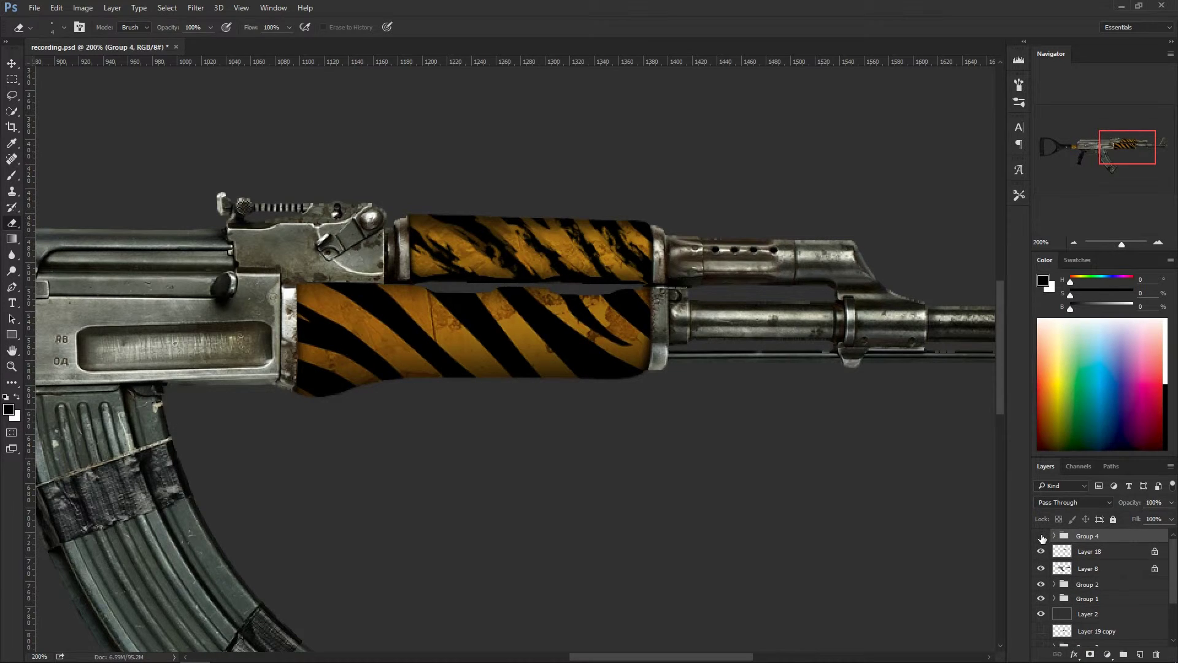
pyautogui.click(1042, 536)
pyautogui.click(1042, 537)
pyautogui.hotkey('ctrl', 'j')
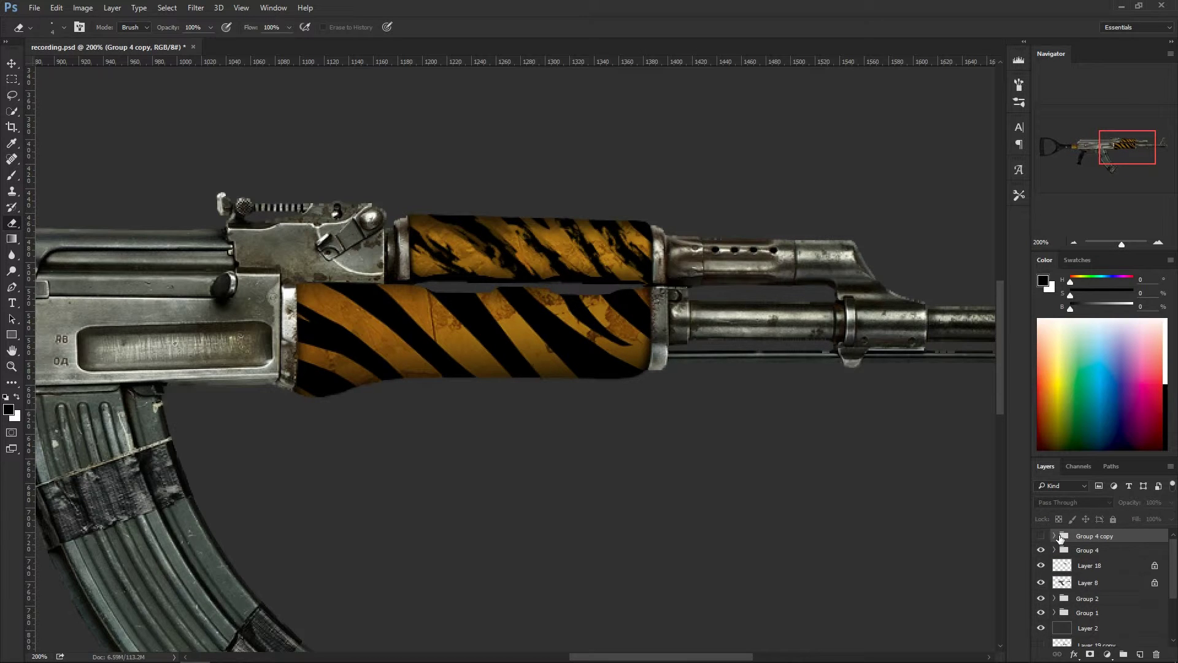
pyautogui.moveTo(1093, 537); pyautogui.dragTo(1094, 633)
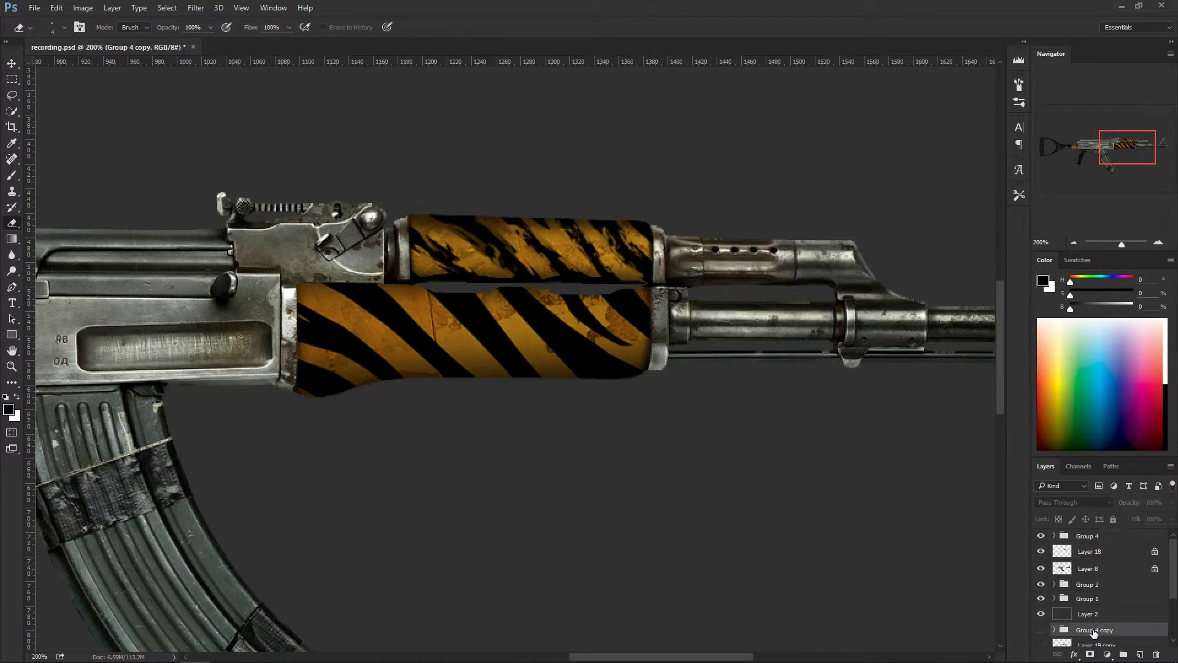
# Step: Add a new layer above Group 4 and merge it with the group into a single layer
pyautogui.click(1090, 538)
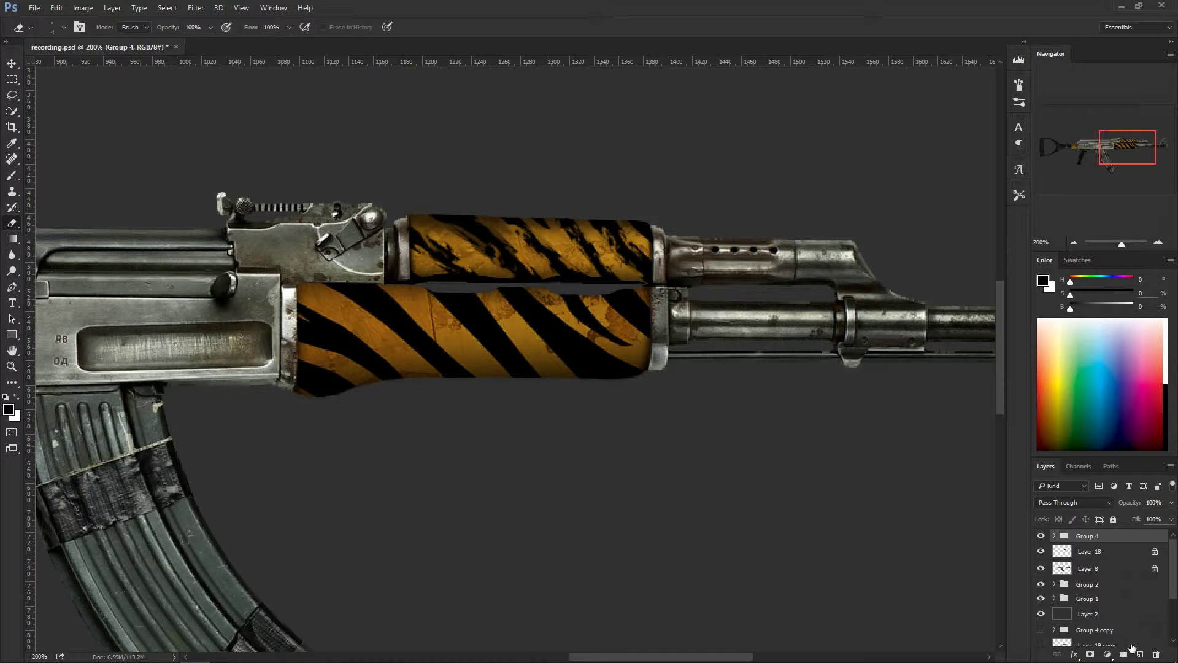
pyautogui.click(1140, 654)
pyautogui.keyDown('ctrl'); pyautogui.click(1089, 554); pyautogui.keyUp('ctrl')
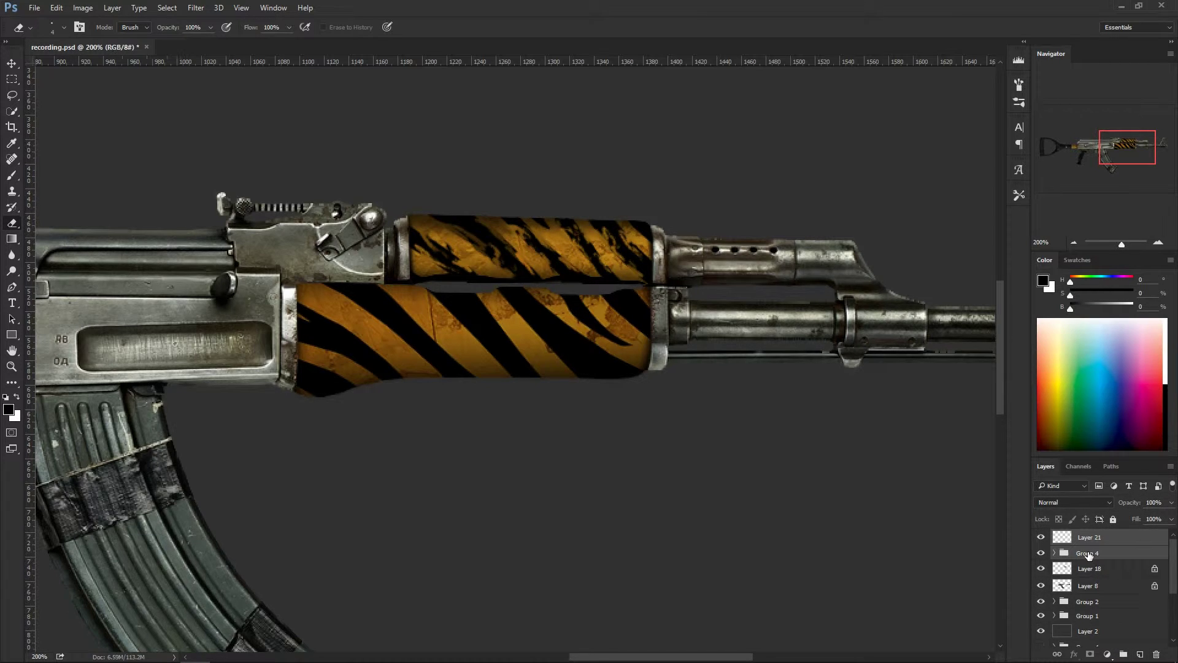
pyautogui.hotkey('ctrl', 'e')
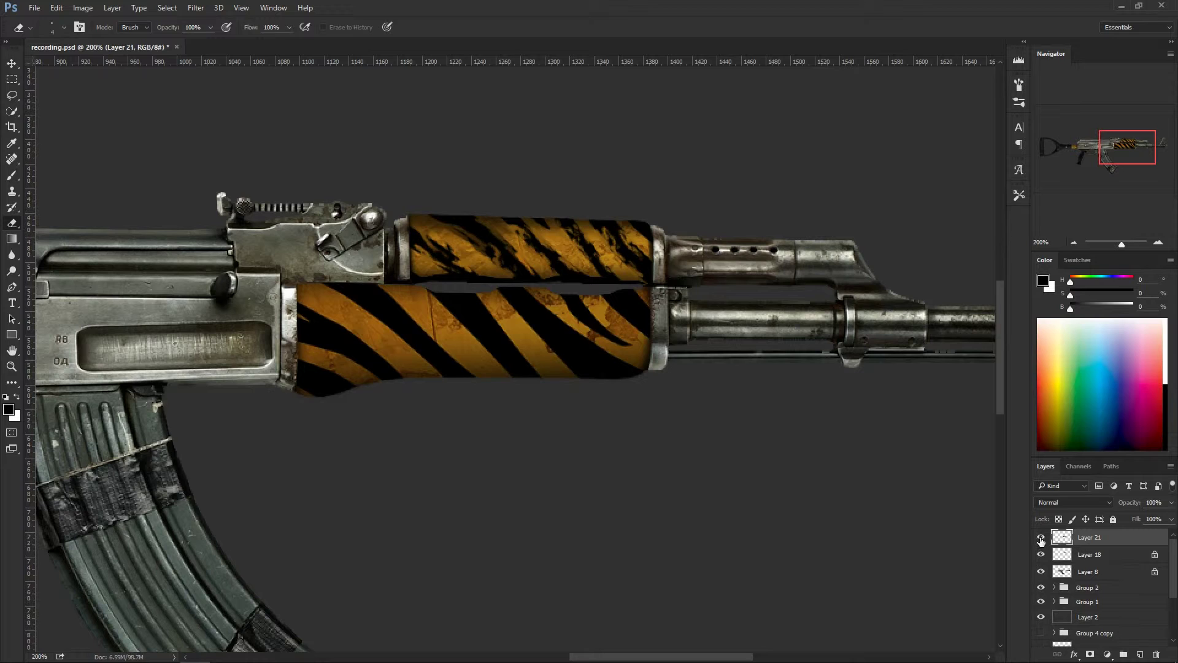
# Step: Compare the rifle with the merged handguard layer hidden and shown, and lock that layer's transparent pixels
pyautogui.click(1041, 538)
pyautogui.click(1041, 538)
pyautogui.click(1041, 539)
pyautogui.click(1041, 539)
pyautogui.click(1042, 539)
pyautogui.click(1044, 538)
# Step: Choose the hard round 125 px brush and try a black stroke across the lower handguard, then undo it
pyautogui.press('b')
pyautogui.rightClick(433, 313)
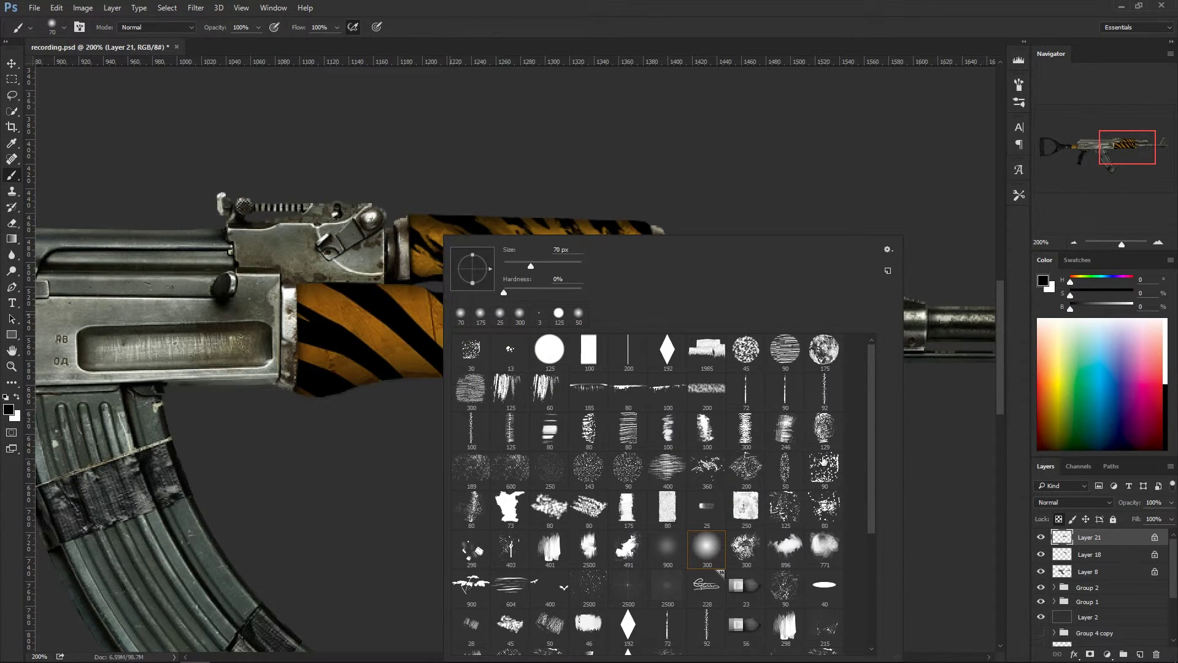
pyautogui.click(548, 351)
pyautogui.moveTo(334, 304); pyautogui.dragTo(489, 368)
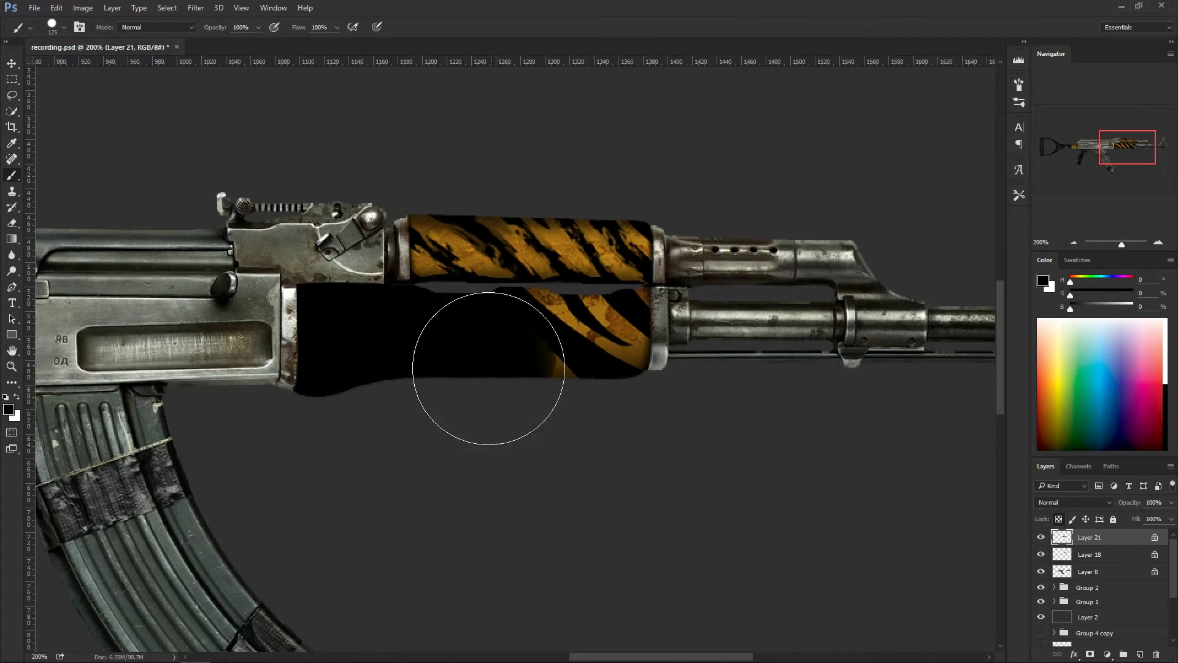
pyautogui.hotkey('ctrl', 'z')
# Step: Reduce the hard round brush to about 4 px and sample the orange-brown beside the crack on the lower handguard as paint colour
pyautogui.hotkey('ctrl', '+')
pyautogui.hotkey('ctrl', '+')
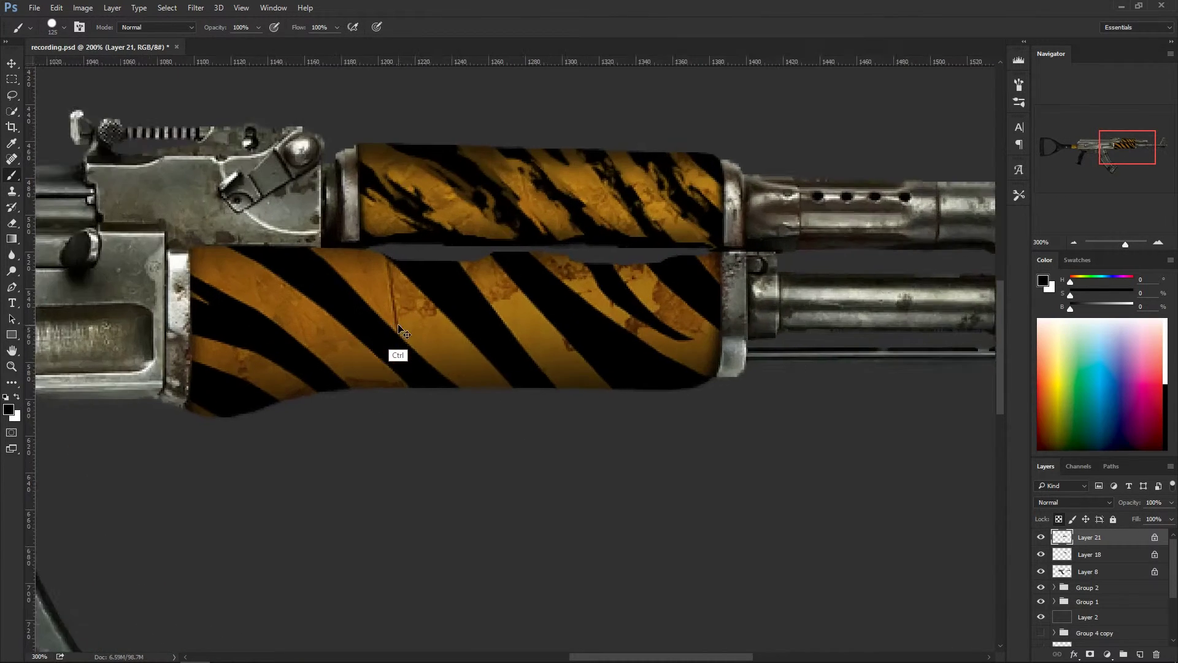
pyautogui.hotkey('ctrl', '+')
pyautogui.moveTo(540, 329)
pyautogui.mouseDown()
pyautogui.moveTo(706, 327)
pyautogui.moveTo(690, 344)
pyautogui.moveTo(626, 327)
pyautogui.mouseUp()
pyautogui.press('[')
pyautogui.press('[')
pyautogui.press('[')
pyautogui.press('[')
pyautogui.press('[')
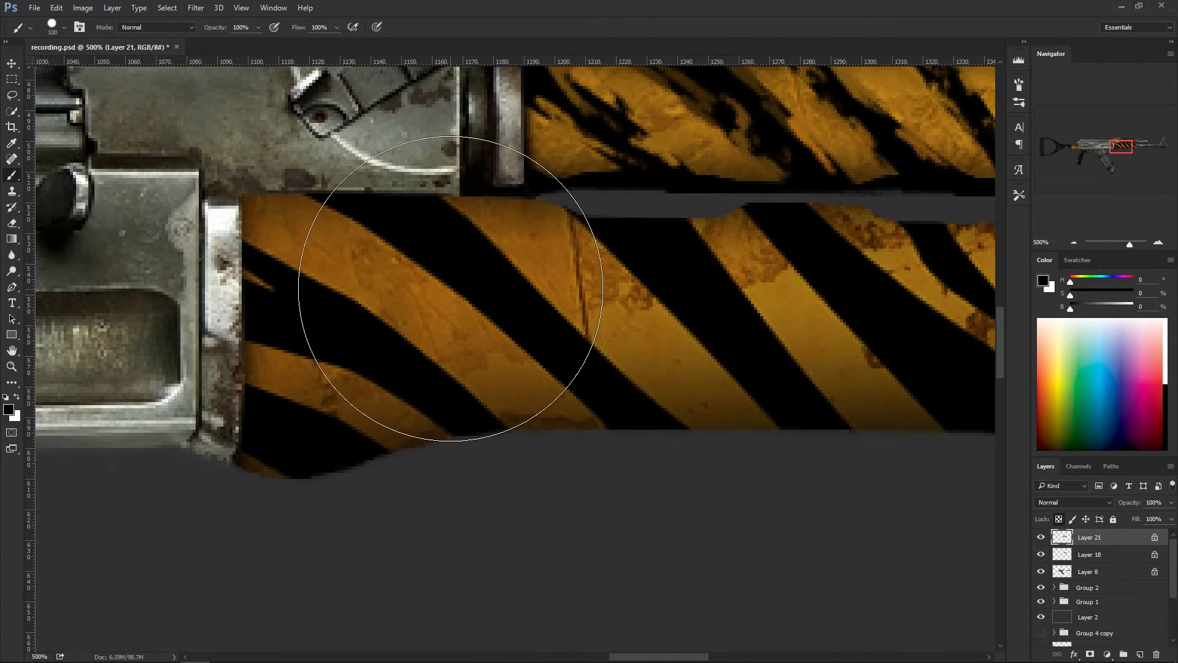
pyautogui.press('[')
pyautogui.press('[')
pyautogui.press('[')
pyautogui.press('[')
pyautogui.press('[')
pyautogui.press('[')
pyautogui.press('[')
pyautogui.press('[')
pyautogui.press('[')
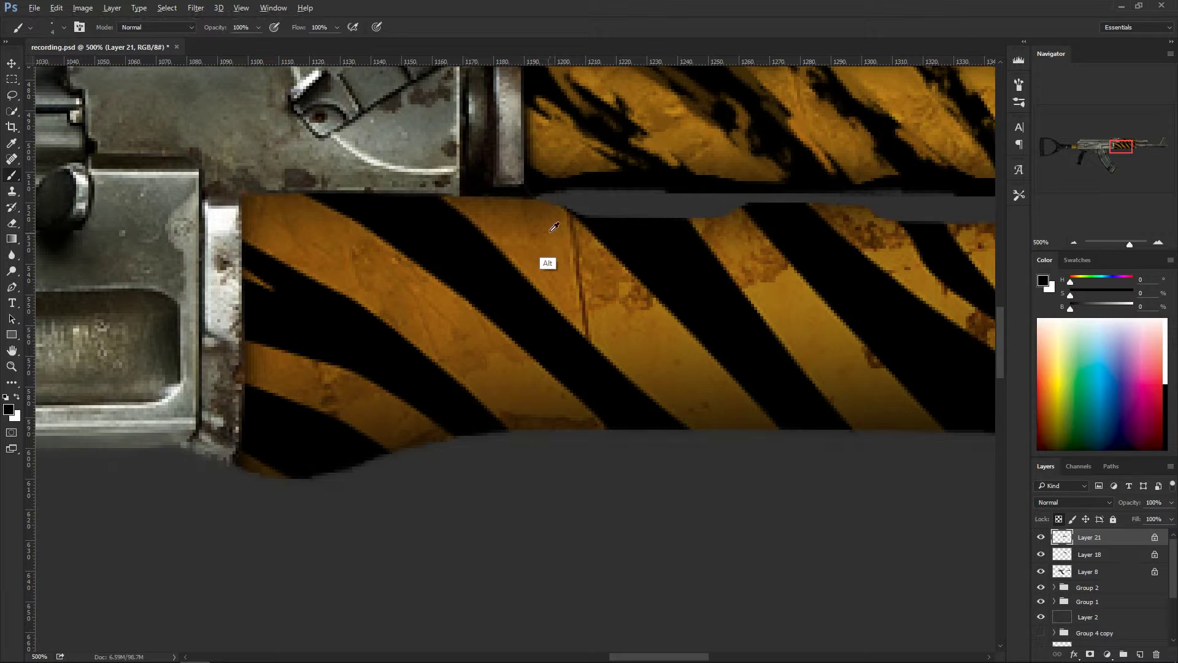
pyautogui.keyDown('alt'); pyautogui.click(549, 261); pyautogui.keyUp('alt')
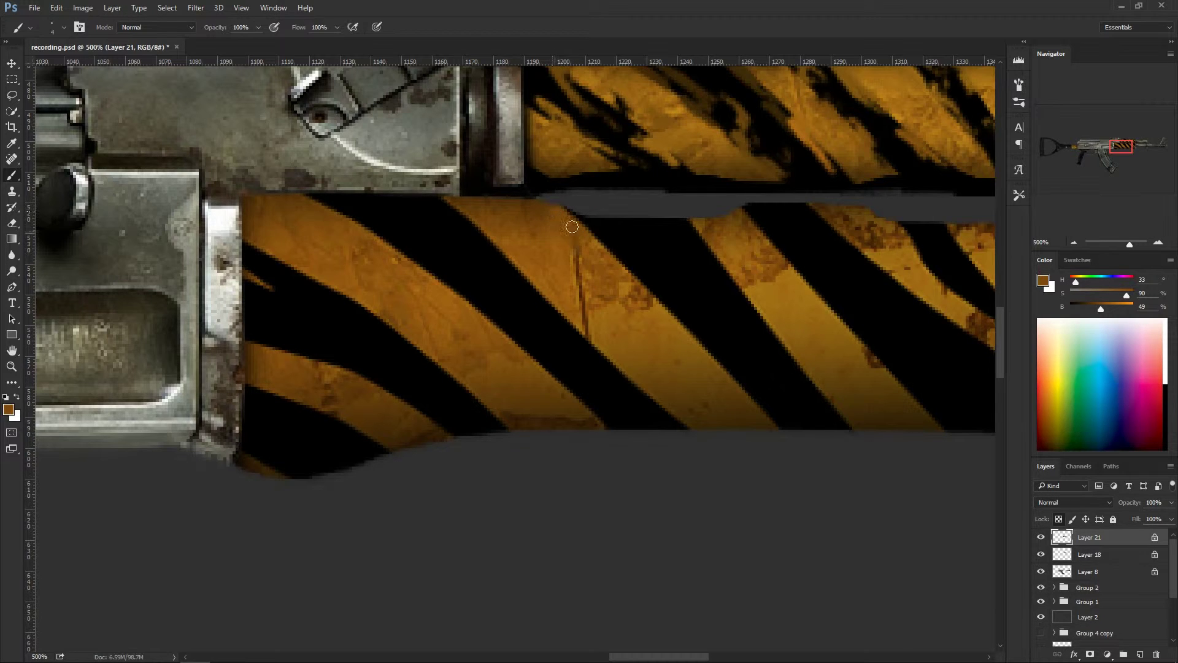
# Step: Paint over the dark crack on the lower handguard with orange-brown tones sampled from the surrounding wood
pyautogui.keyDown('alt'); pyautogui.click(574, 305); pyautogui.keyUp('alt')
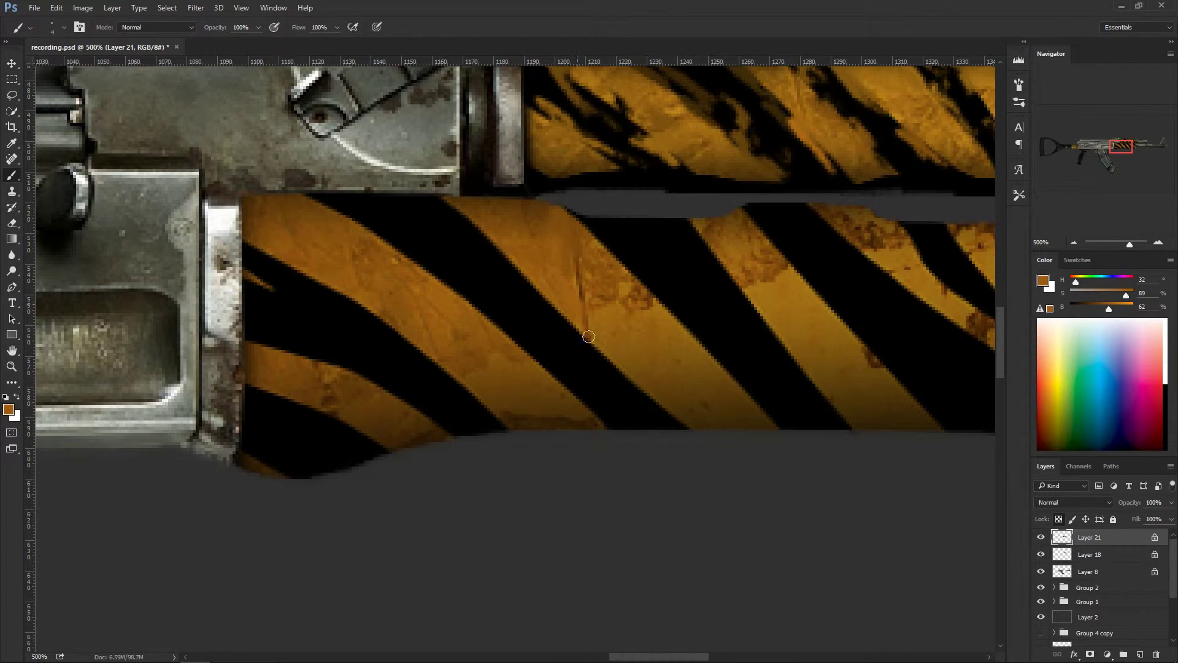
pyautogui.keyDown('alt'); pyautogui.click(579, 323); pyautogui.keyUp('alt')
pyautogui.keyDown('alt'); pyautogui.click(548, 263); pyautogui.keyUp('alt')
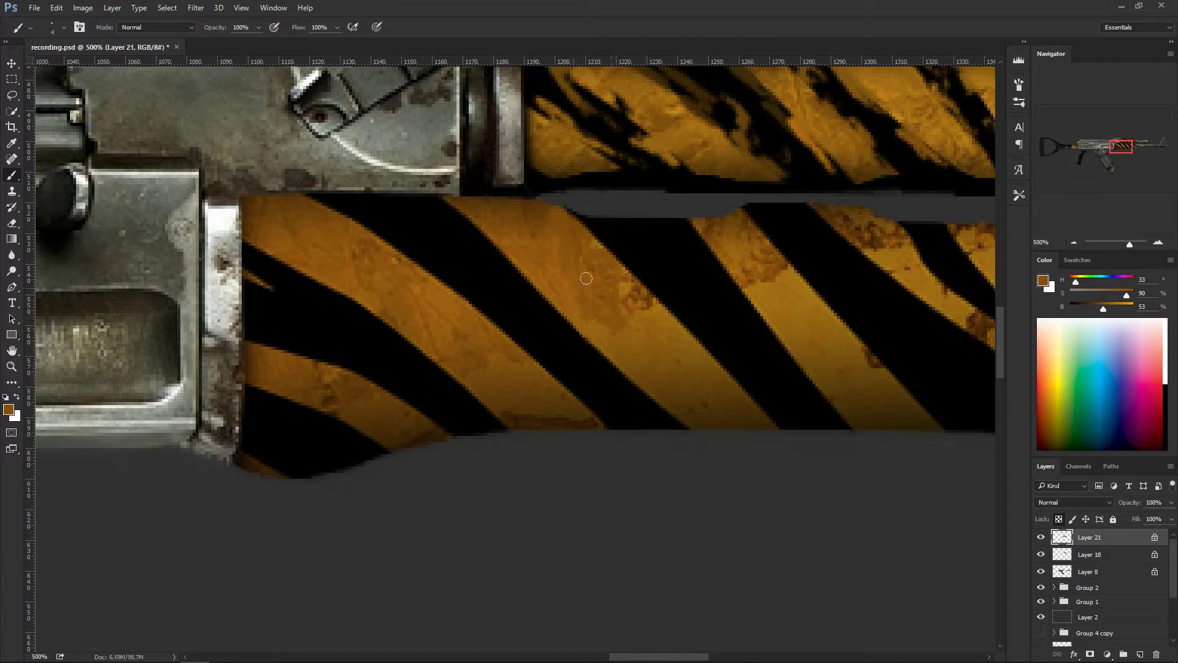
# Step: Roughen the upper front edge and the full rear edge of the second black stripe from the receiver with sampled orange and black strokes
pyautogui.keyDown('alt'); pyautogui.click(501, 221); pyautogui.keyUp('alt')
pyautogui.moveTo(478, 226); pyautogui.dragTo(544, 297)
pyautogui.keyDown('alt'); pyautogui.click(491, 283); pyautogui.keyUp('alt')
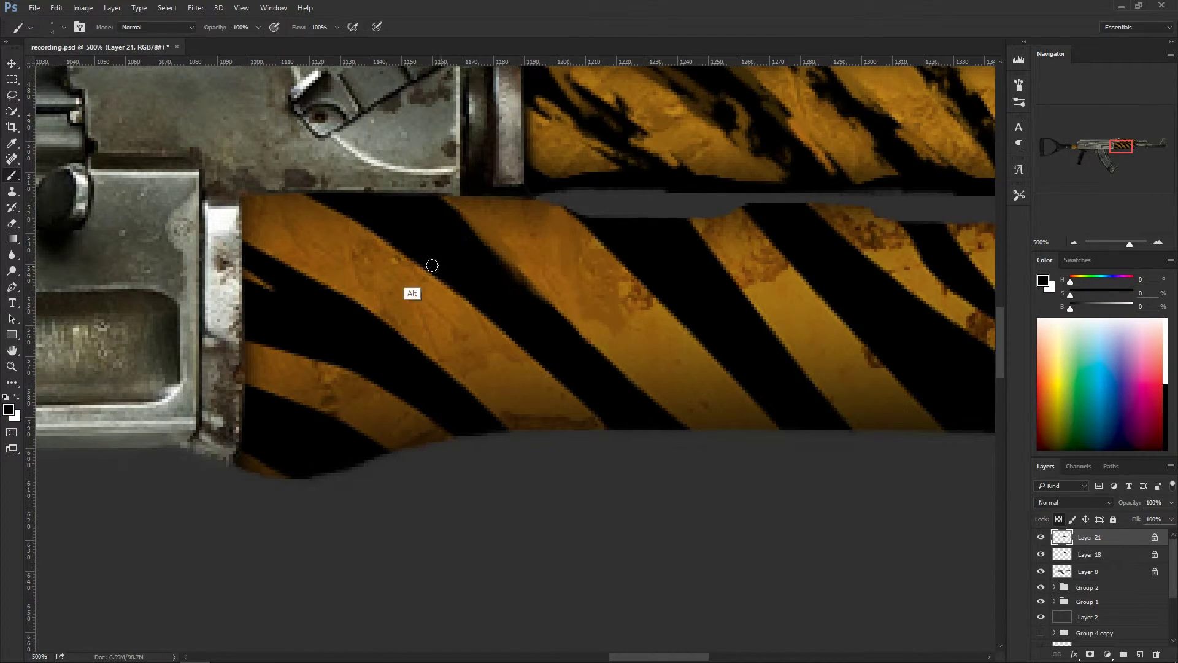
pyautogui.keyDown('alt'); pyautogui.click(408, 256); pyautogui.keyUp('alt')
pyautogui.moveTo(385, 236)
pyautogui.mouseDown()
pyautogui.moveTo(434, 255)
pyautogui.moveTo(558, 368)
pyautogui.moveTo(569, 358)
pyautogui.moveTo(556, 367)
pyautogui.moveTo(533, 334)
pyautogui.mouseUp()
pyautogui.keyDown('alt'); pyautogui.click(546, 342); pyautogui.keyUp('alt')
pyautogui.keyDown('alt'); pyautogui.click(550, 385); pyautogui.keyUp('alt')
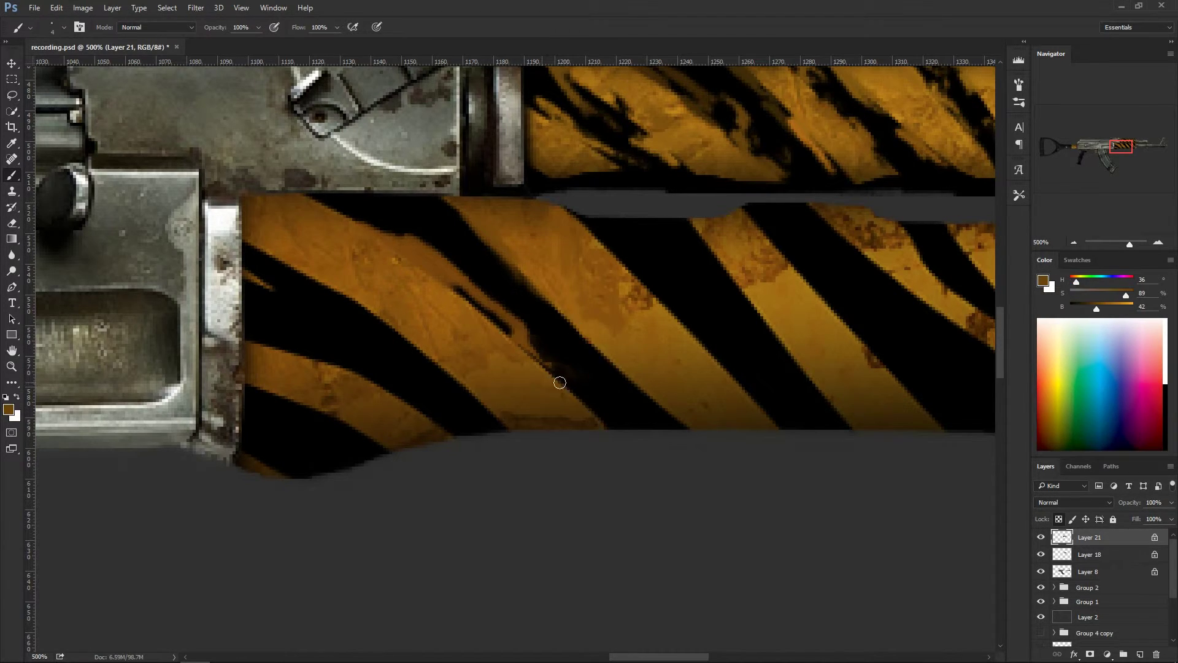
pyautogui.keyDown('alt'); pyautogui.click(549, 395); pyautogui.keyUp('alt')
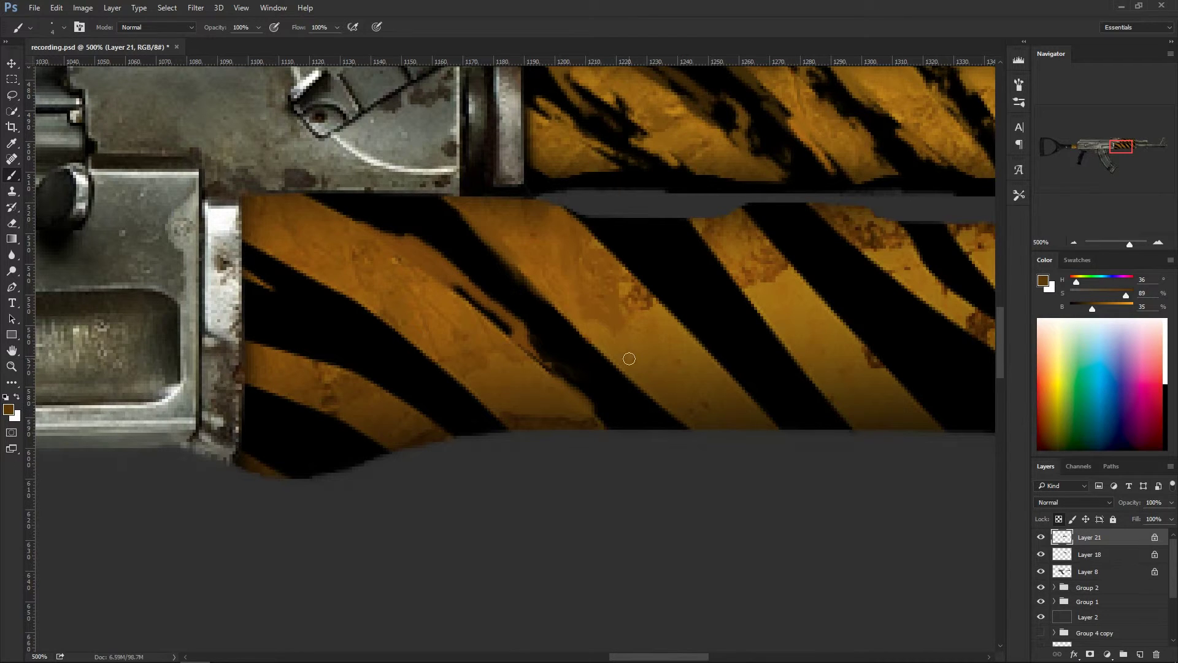
# Step: Fray the lower front edge of the second black stripe with sampled brown and black streaks
pyautogui.keyDown('alt'); pyautogui.click(639, 394); pyautogui.keyUp('alt')
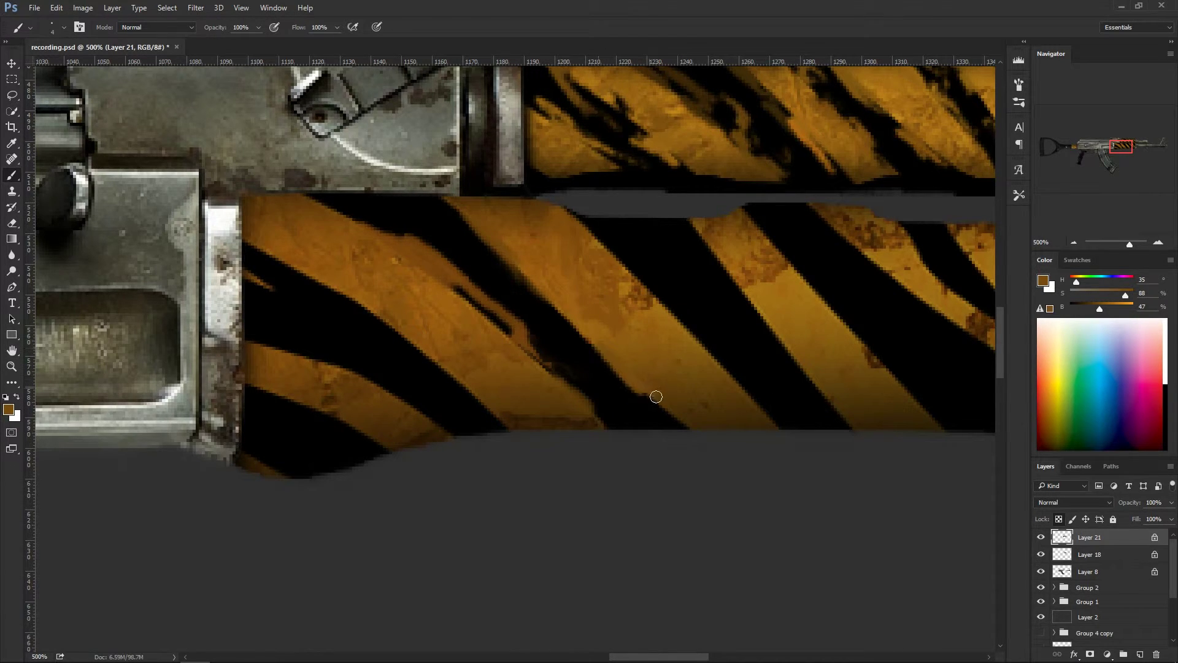
pyautogui.moveTo(656, 397)
pyautogui.mouseDown()
pyautogui.moveTo(587, 338)
pyautogui.moveTo(627, 390)
pyautogui.moveTo(666, 410)
pyautogui.mouseUp()
pyautogui.keyDown('alt'); pyautogui.click(600, 334); pyautogui.keyUp('alt')
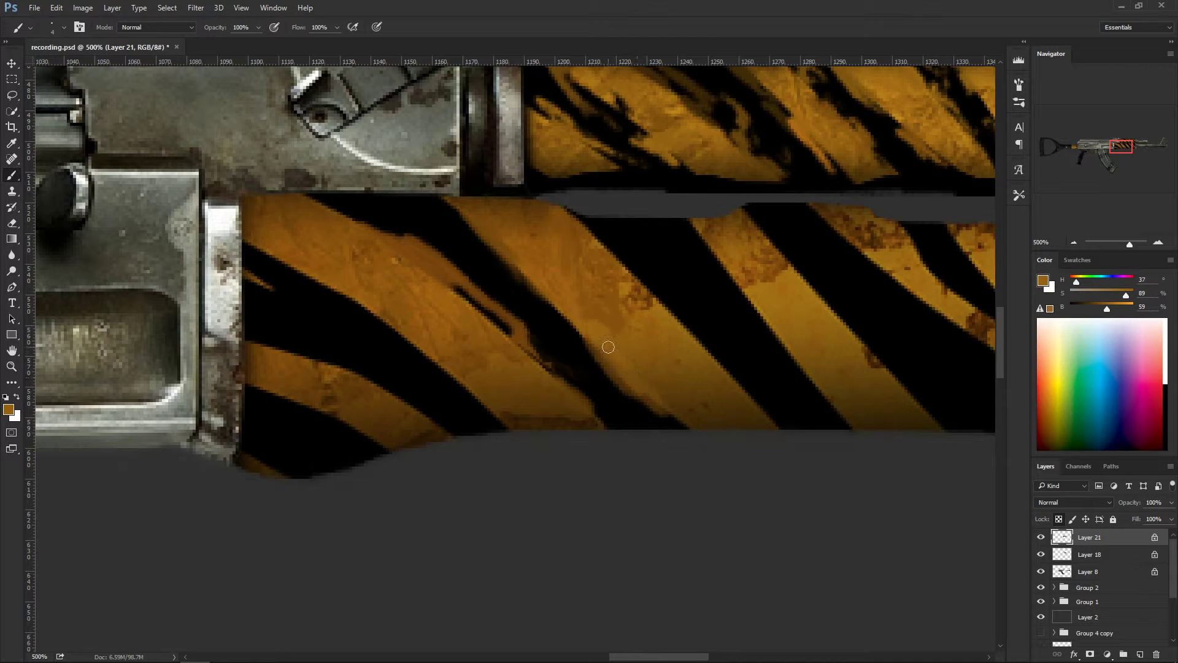
pyautogui.keyDown('alt'); pyautogui.click(572, 362); pyautogui.keyUp('alt')
pyautogui.moveTo(584, 351)
pyautogui.mouseDown()
pyautogui.moveTo(632, 398)
pyautogui.moveTo(604, 366)
pyautogui.moveTo(639, 376)
pyautogui.moveTo(622, 364)
pyautogui.moveTo(641, 407)
pyautogui.mouseUp()
pyautogui.keyDown('alt'); pyautogui.click(628, 371); pyautogui.keyUp('alt')
# Step: Break up the edges of the forked black stripe nearest the receiver with streaky orange and black strokes
pyautogui.keyDown('alt'); pyautogui.click(318, 280); pyautogui.keyUp('alt')
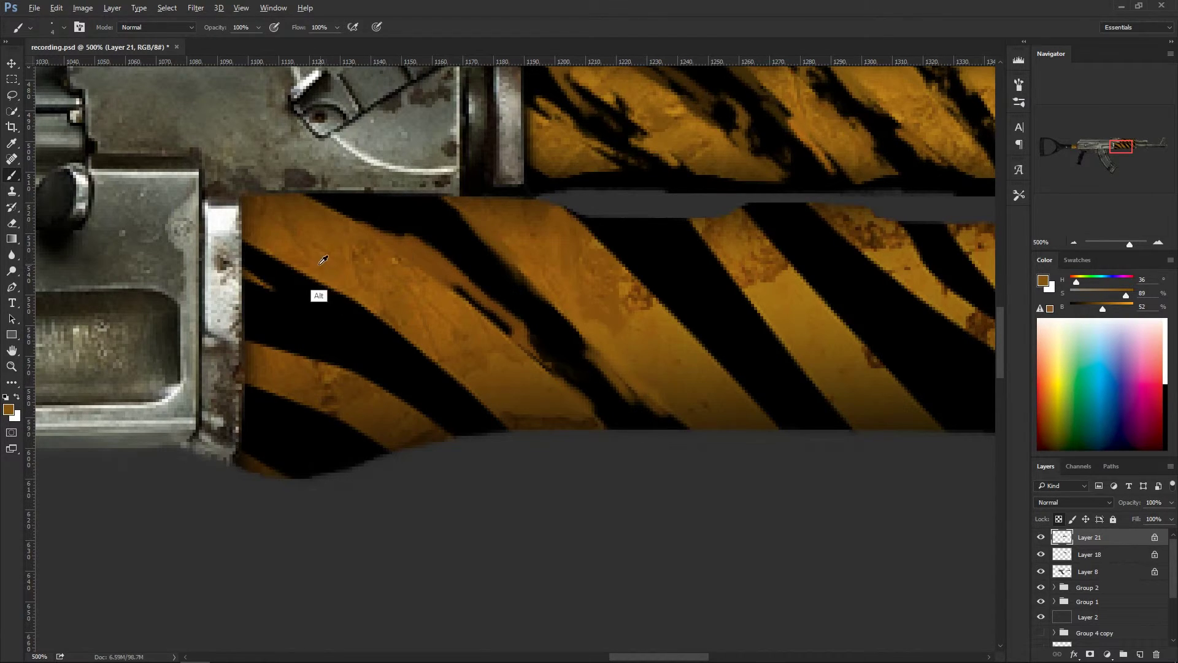
pyautogui.moveTo(279, 253)
pyautogui.mouseDown()
pyautogui.moveTo(352, 298)
pyautogui.moveTo(350, 326)
pyautogui.moveTo(418, 389)
pyautogui.moveTo(427, 365)
pyautogui.moveTo(488, 412)
pyautogui.mouseUp()
pyautogui.keyDown('alt'); pyautogui.click(463, 376); pyautogui.keyUp('alt')
pyautogui.keyDown('alt'); pyautogui.click(490, 389); pyautogui.keyUp('alt')
pyautogui.keyDown('alt'); pyautogui.click(365, 388); pyautogui.keyUp('alt')
pyautogui.moveTo(362, 376); pyautogui.dragTo(402, 397)
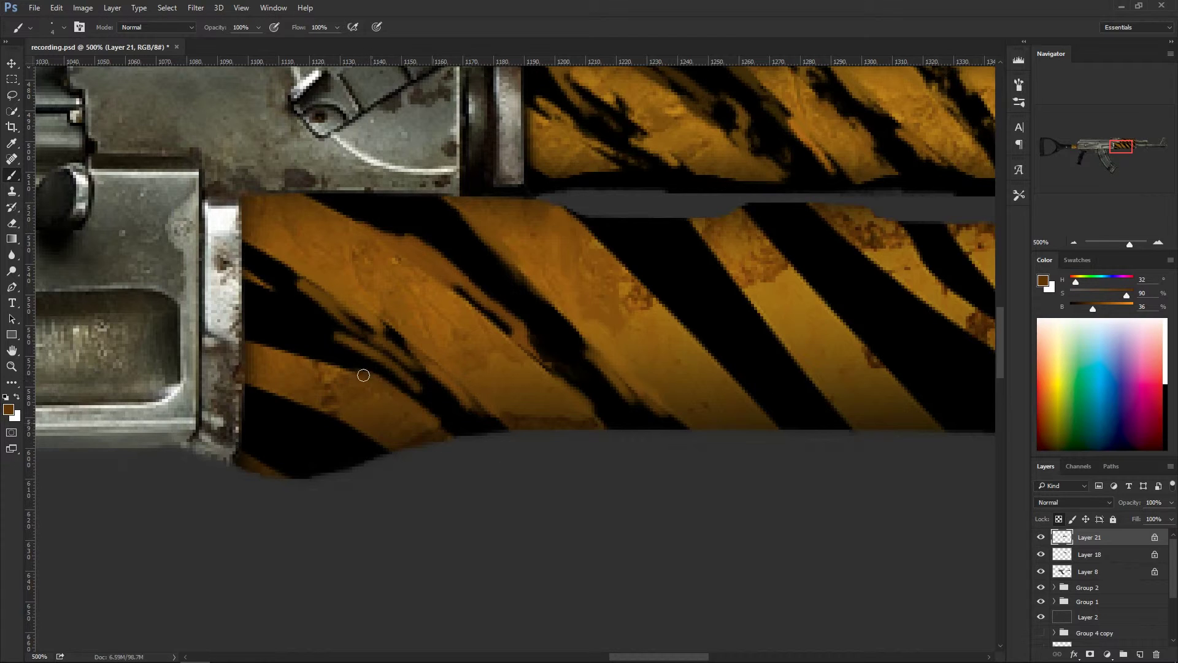
# Step: Roughen the orange edge above the black rear bottom corner and the top rear edge of the second black stripe
pyautogui.keyDown('alt'); pyautogui.click(281, 345); pyautogui.keyUp('alt')
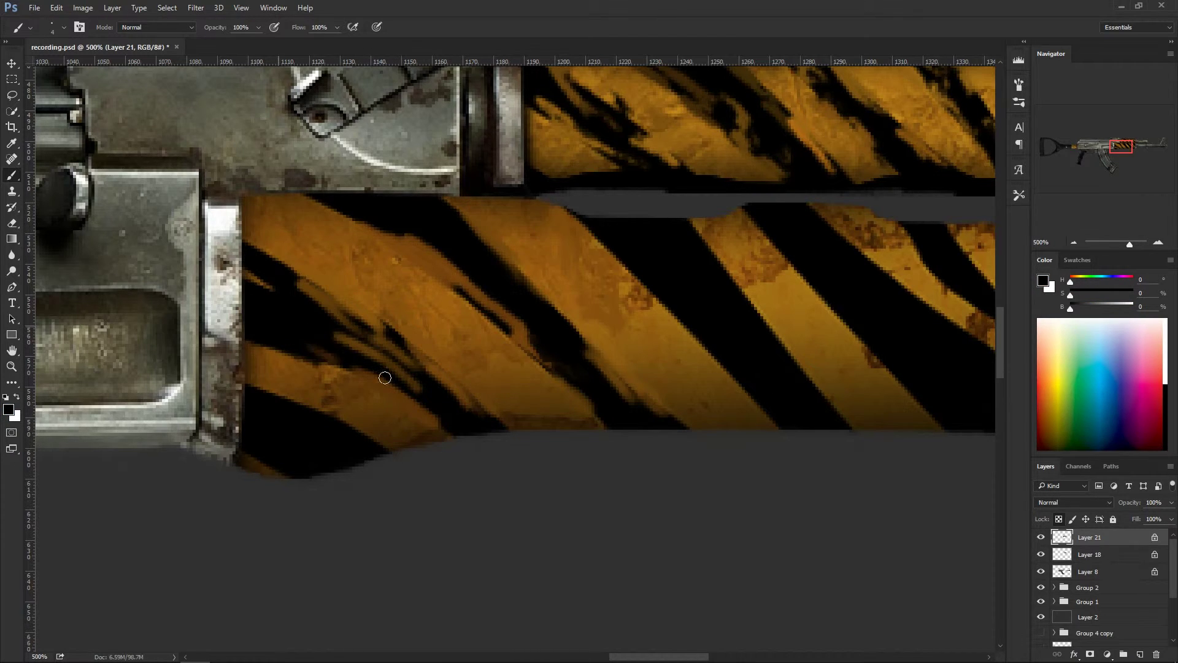
pyautogui.keyDown('alt'); pyautogui.click(269, 384); pyautogui.keyUp('alt')
pyautogui.moveTo(254, 382); pyautogui.dragTo(347, 434)
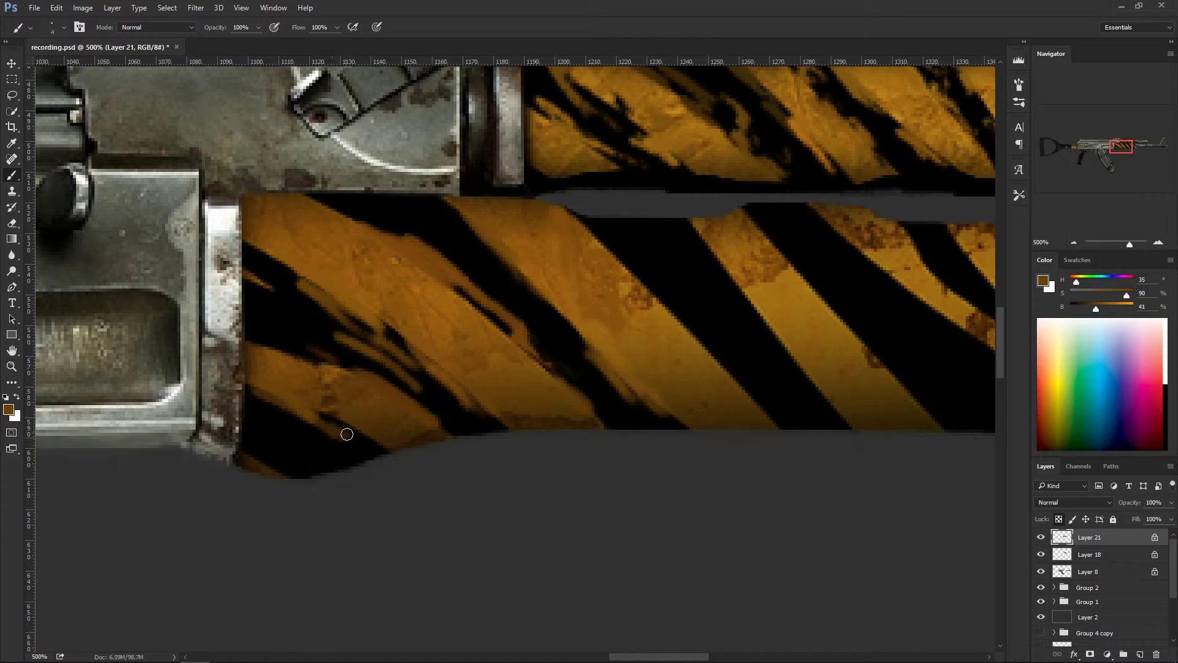
pyautogui.keyDown('alt'); pyautogui.click(355, 422); pyautogui.keyUp('alt')
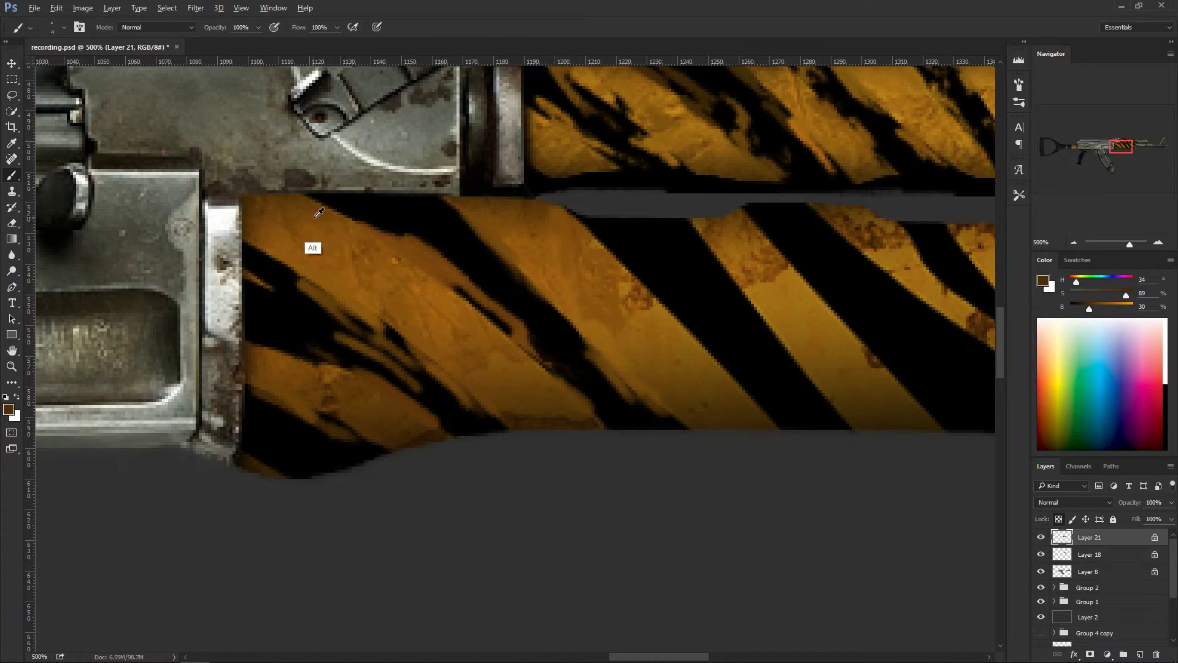
pyautogui.keyDown('alt'); pyautogui.click(310, 244); pyautogui.keyUp('alt')
pyautogui.moveTo(316, 200); pyautogui.dragTo(384, 228)
# Step: Fray the rear edge of the third black stripe along its length with sampled orange and black strokes
pyautogui.moveTo(525, 320); pyautogui.dragTo(178, 311)
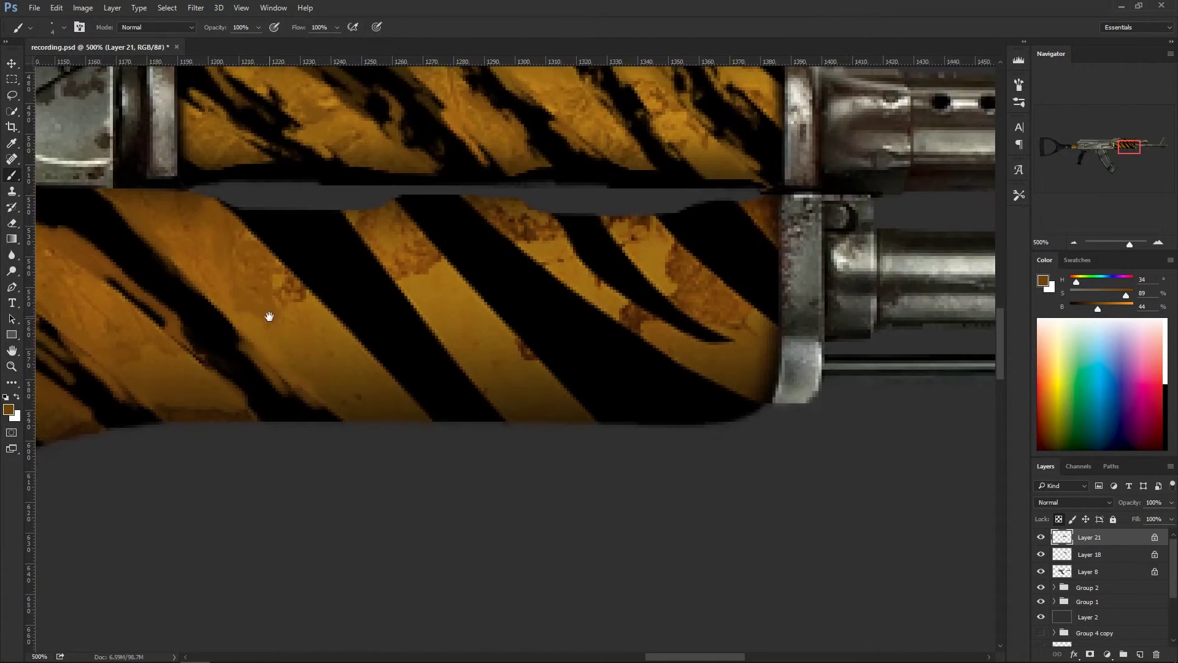
pyautogui.keyDown('alt'); pyautogui.click(266, 240); pyautogui.keyUp('alt')
pyautogui.moveTo(261, 234)
pyautogui.mouseDown()
pyautogui.moveTo(281, 255)
pyautogui.moveTo(248, 223)
pyautogui.mouseUp()
pyautogui.moveTo(291, 266)
pyautogui.mouseDown()
pyautogui.moveTo(318, 289)
pyautogui.moveTo(290, 250)
pyautogui.moveTo(386, 361)
pyautogui.mouseUp()
pyautogui.keyDown('alt'); pyautogui.click(307, 256); pyautogui.keyUp('alt')
pyautogui.keyDown('alt'); pyautogui.click(323, 310); pyautogui.keyUp('alt')
pyautogui.moveTo(350, 314)
pyautogui.mouseDown()
pyautogui.moveTo(346, 303)
pyautogui.moveTo(393, 361)
pyautogui.mouseUp()
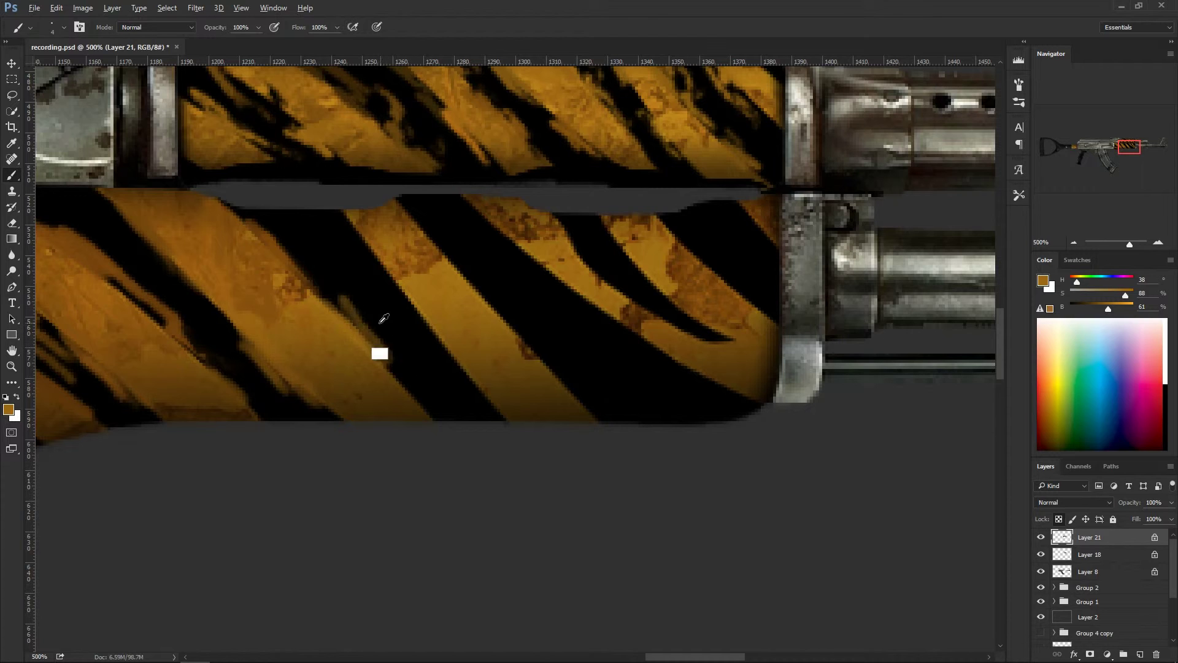
pyautogui.keyDown('alt'); pyautogui.click(380, 324); pyautogui.keyUp('alt')
pyautogui.moveTo(340, 291)
pyautogui.mouseDown()
pyautogui.moveTo(402, 376)
pyautogui.moveTo(380, 327)
pyautogui.moveTo(422, 378)
pyautogui.moveTo(388, 335)
pyautogui.mouseUp()
pyautogui.keyDown('alt'); pyautogui.click(389, 375); pyautogui.keyUp('alt')
pyautogui.keyDown('alt'); pyautogui.click(404, 332); pyautogui.keyUp('alt')
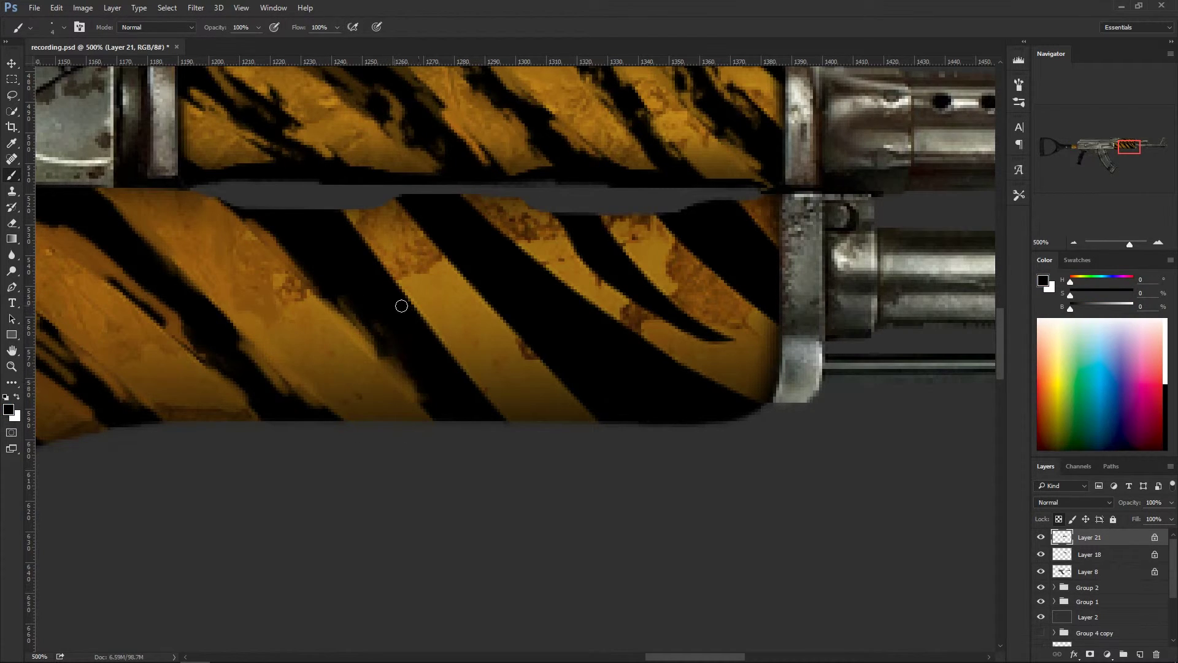
# Step: Roughen the upper front edge of the third black stripe with jagged yellow-orange and black streaks
pyautogui.keyDown('alt'); pyautogui.click(430, 287); pyautogui.keyUp('alt')
pyautogui.moveTo(405, 290)
pyautogui.mouseDown()
pyautogui.moveTo(435, 332)
pyautogui.moveTo(362, 261)
pyautogui.mouseUp()
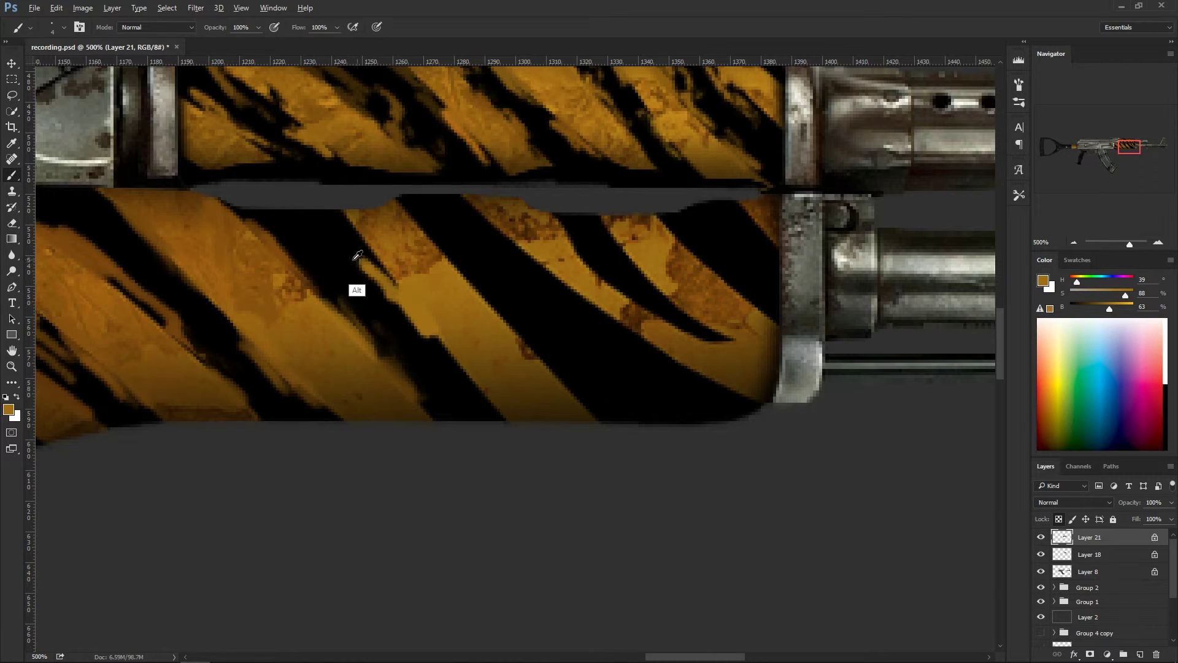
pyautogui.keyDown('alt'); pyautogui.click(337, 258); pyautogui.keyUp('alt')
pyautogui.moveTo(392, 297); pyautogui.dragTo(361, 265)
pyautogui.keyDown('alt'); pyautogui.click(368, 233); pyautogui.keyUp('alt')
pyautogui.moveTo(351, 225)
pyautogui.mouseDown()
pyautogui.moveTo(391, 273)
pyautogui.moveTo(337, 248)
pyautogui.mouseUp()
# Step: Fray the lower front edge of the third black stripe down to the handguard's bottom with black and sampled brown
pyautogui.keyDown('alt'); pyautogui.click(437, 354); pyautogui.keyUp('alt')
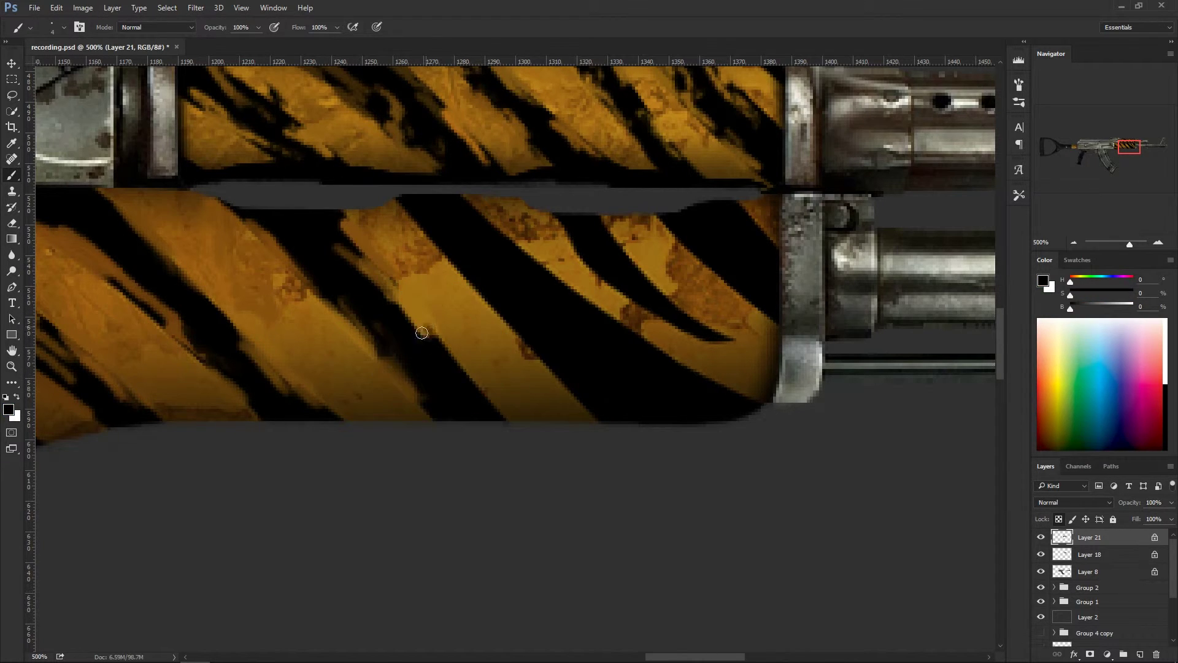
pyautogui.keyDown('alt'); pyautogui.click(419, 318); pyautogui.keyUp('alt')
pyautogui.moveTo(417, 323)
pyautogui.mouseDown()
pyautogui.moveTo(453, 378)
pyautogui.moveTo(423, 331)
pyautogui.moveTo(498, 408)
pyautogui.mouseUp()
pyautogui.keyDown('alt'); pyautogui.click(466, 362); pyautogui.keyUp('alt')
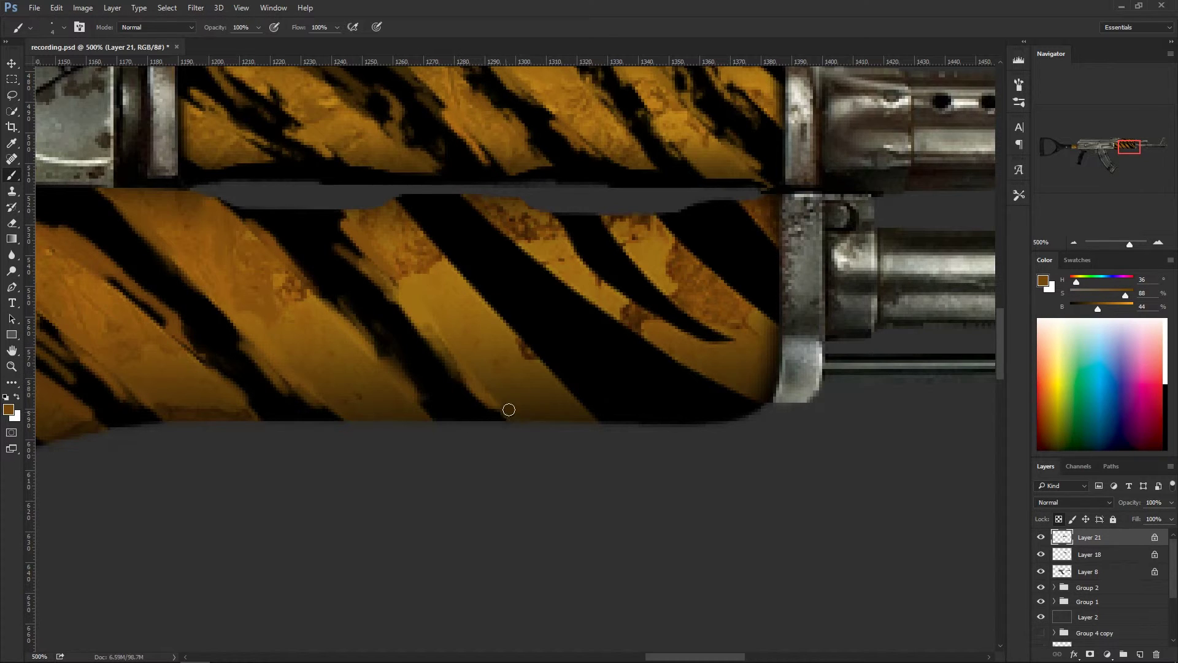
pyautogui.keyDown('alt'); pyautogui.click(499, 407); pyautogui.keyUp('alt')
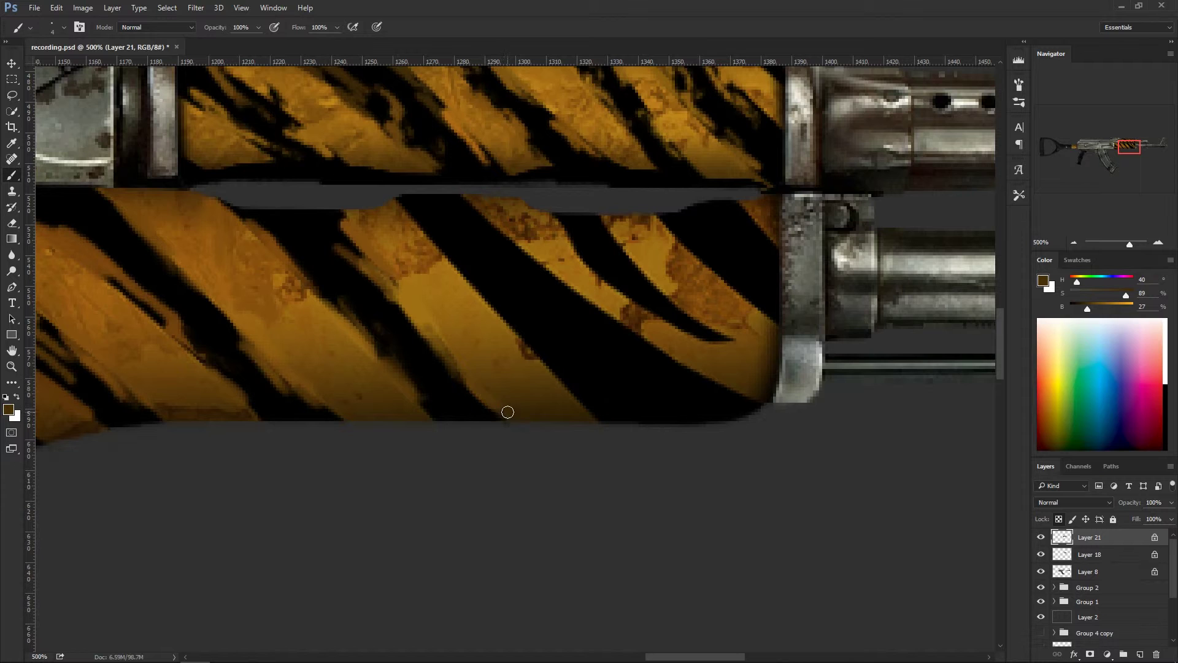
# Step: Touch up the lower rear edge of the third black stripe with colours sampled from the neighbouring orange
pyautogui.keyDown('alt'); pyautogui.click(446, 309); pyautogui.keyUp('alt')
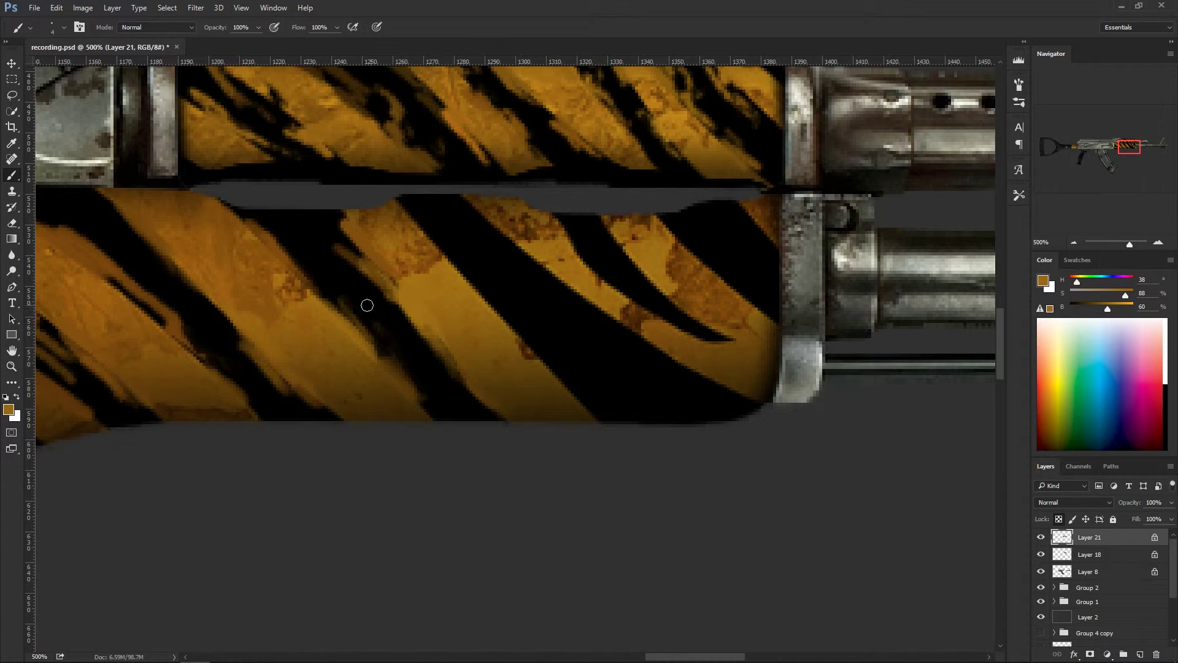
pyautogui.keyDown('alt'); pyautogui.click(362, 350); pyautogui.keyUp('alt')
pyautogui.keyDown('alt'); pyautogui.click(344, 345); pyautogui.keyUp('alt')
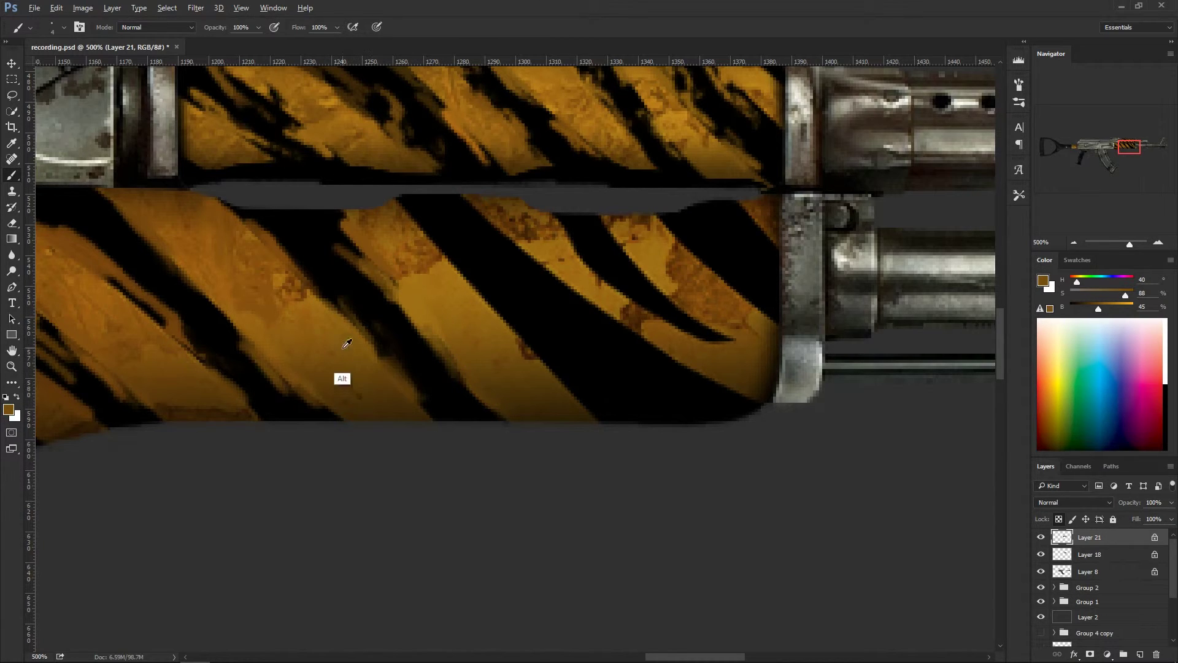
pyautogui.moveTo(410, 385); pyautogui.dragTo(425, 411)
pyautogui.keyDown('alt'); pyautogui.click(402, 393); pyautogui.keyUp('alt')
# Step: Paint brown streaks along the upper rear edge of the wide fourth black stripe and roughen its upper front edge
pyautogui.moveTo(518, 337); pyautogui.dragTo(400, 340)
pyautogui.keyDown('alt'); pyautogui.click(319, 258); pyautogui.keyUp('alt')
pyautogui.moveTo(319, 251)
pyautogui.mouseDown()
pyautogui.moveTo(301, 216)
pyautogui.moveTo(325, 233)
pyautogui.moveTo(313, 210)
pyautogui.moveTo(357, 245)
pyautogui.moveTo(352, 265)
pyautogui.moveTo(364, 291)
pyautogui.mouseUp()
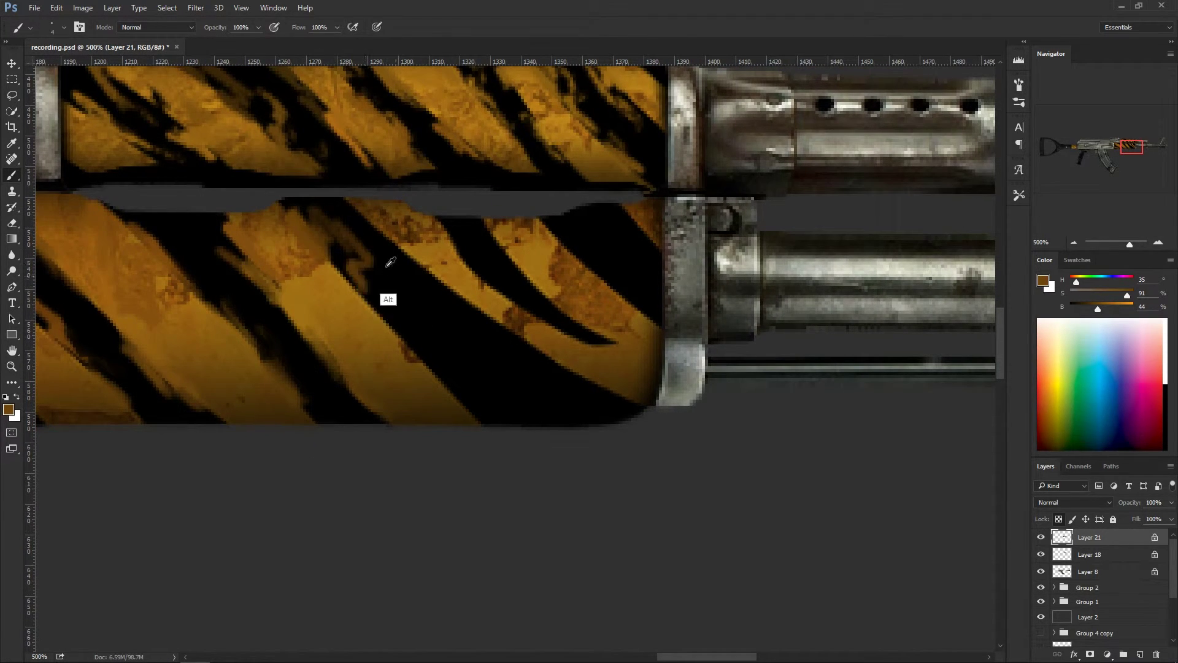
pyautogui.keyDown('alt'); pyautogui.click(383, 264); pyautogui.keyUp('alt')
pyautogui.moveTo(376, 251)
pyautogui.mouseDown()
pyautogui.moveTo(366, 228)
pyautogui.moveTo(426, 271)
pyautogui.mouseUp()
pyautogui.keyDown('alt'); pyautogui.click(367, 232); pyautogui.keyUp('alt')
pyautogui.moveTo(376, 229)
pyautogui.mouseDown()
pyautogui.moveTo(467, 309)
pyautogui.moveTo(459, 274)
pyautogui.moveTo(440, 272)
pyautogui.moveTo(493, 323)
pyautogui.moveTo(492, 340)
pyautogui.moveTo(457, 306)
pyautogui.mouseUp()
pyautogui.keyDown('alt'); pyautogui.click(448, 269); pyautogui.keyUp('alt')
# Step: Break up the lower rear edge of the wide fourth black stripe with dark yellow and black strokes down to the bottom
pyautogui.keyDown('alt'); pyautogui.click(466, 359); pyautogui.keyUp('alt')
pyautogui.keyDown('alt'); pyautogui.click(415, 375); pyautogui.keyUp('alt')
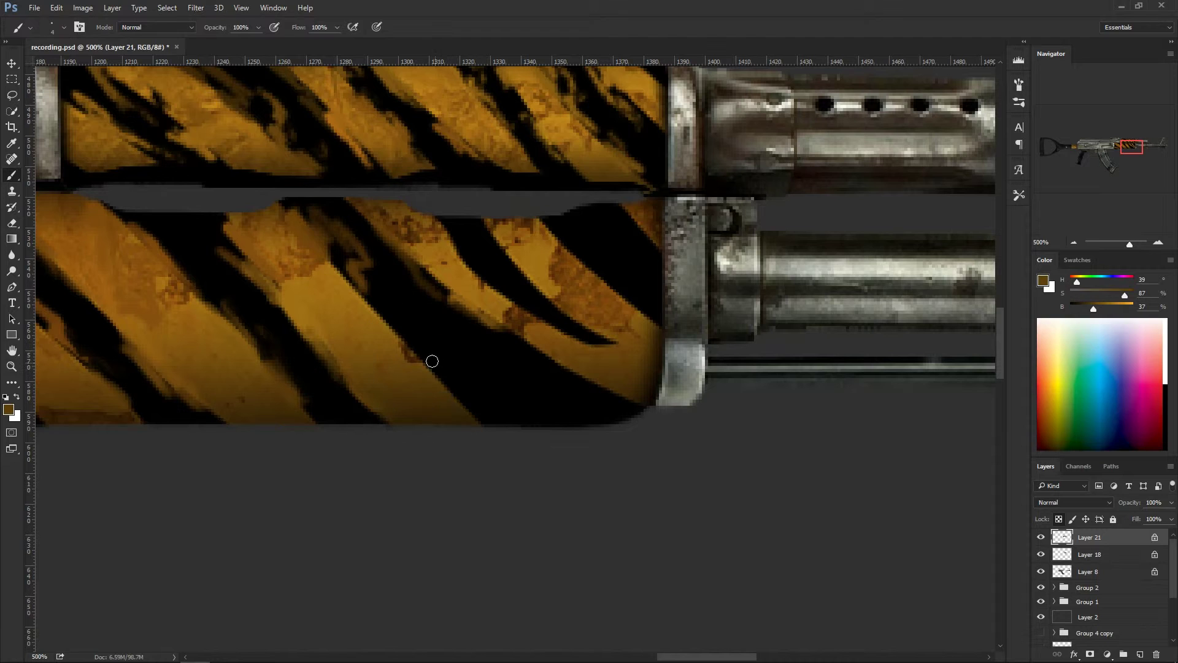
pyautogui.moveTo(430, 362); pyautogui.dragTo(469, 411)
pyautogui.keyDown('alt'); pyautogui.click(476, 367); pyautogui.keyUp('alt')
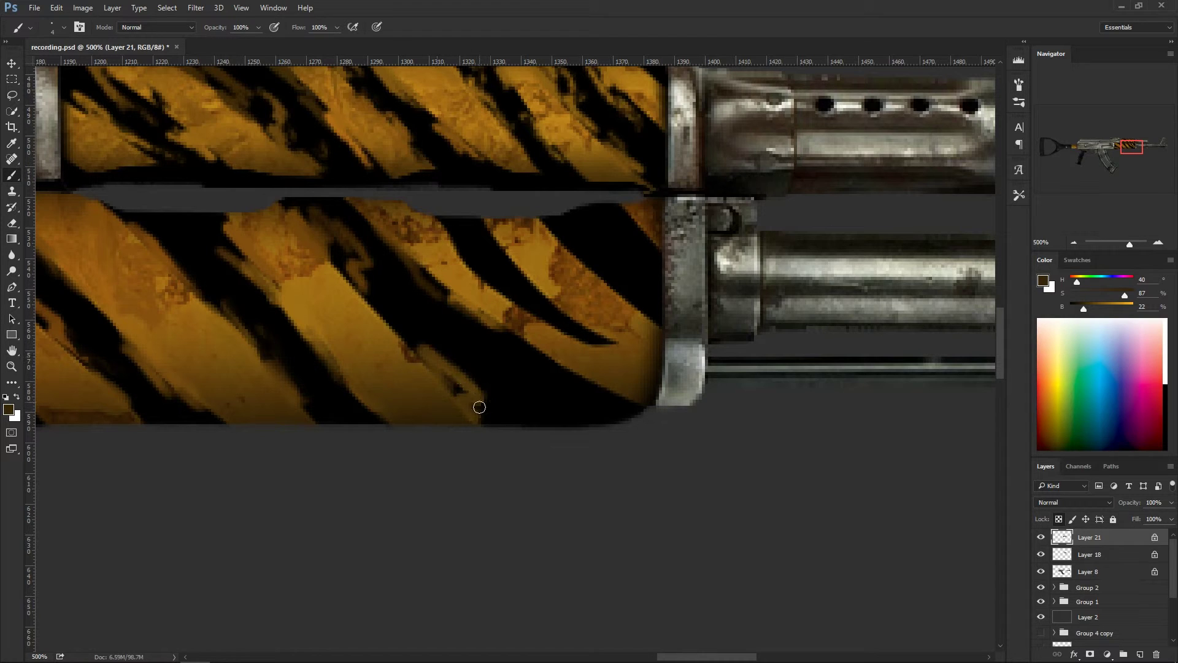
pyautogui.keyDown('alt'); pyautogui.click(444, 406); pyautogui.keyUp('alt')
pyautogui.keyDown('alt'); pyautogui.click(495, 418); pyautogui.keyUp('alt')
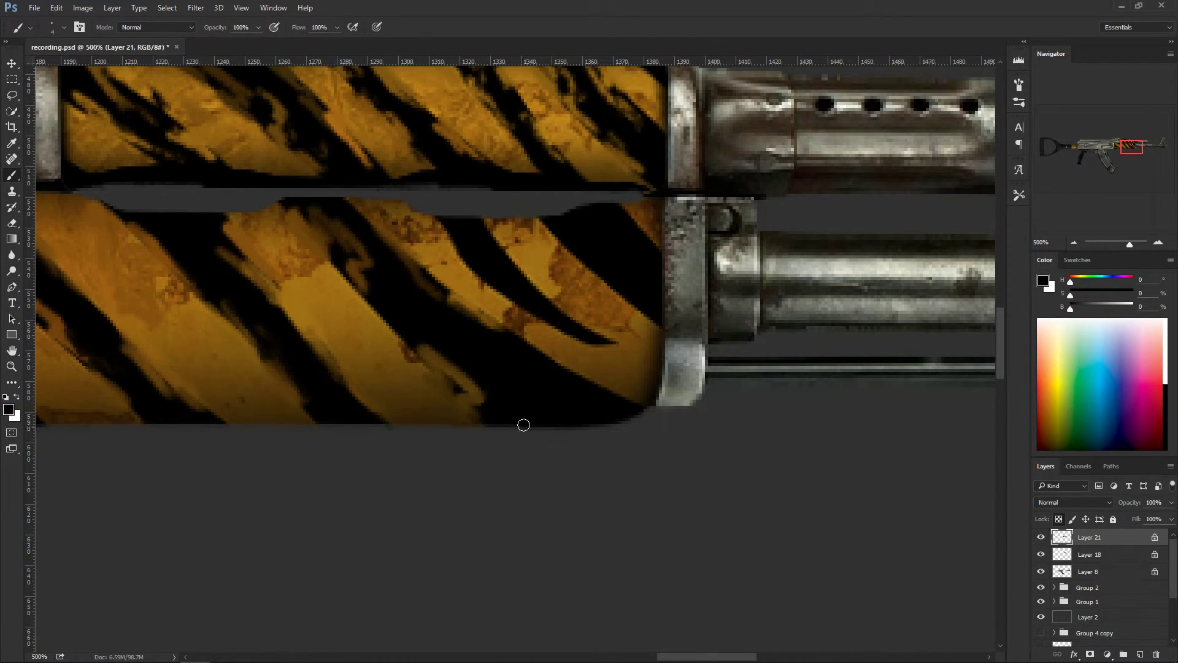
# Step: Roughen the lower edge of the frontmost orange stripe with black and sampled orange-brown streaks
pyautogui.keyDown('alt'); pyautogui.click(555, 341); pyautogui.keyUp('alt')
pyautogui.moveTo(533, 346)
pyautogui.mouseDown()
pyautogui.moveTo(572, 368)
pyautogui.moveTo(531, 346)
pyautogui.moveTo(615, 402)
pyautogui.mouseUp()
pyautogui.keyDown('alt'); pyautogui.click(531, 388); pyautogui.keyUp('alt')
pyautogui.moveTo(526, 368)
pyautogui.mouseDown()
pyautogui.moveTo(556, 394)
pyautogui.moveTo(624, 402)
pyautogui.mouseUp()
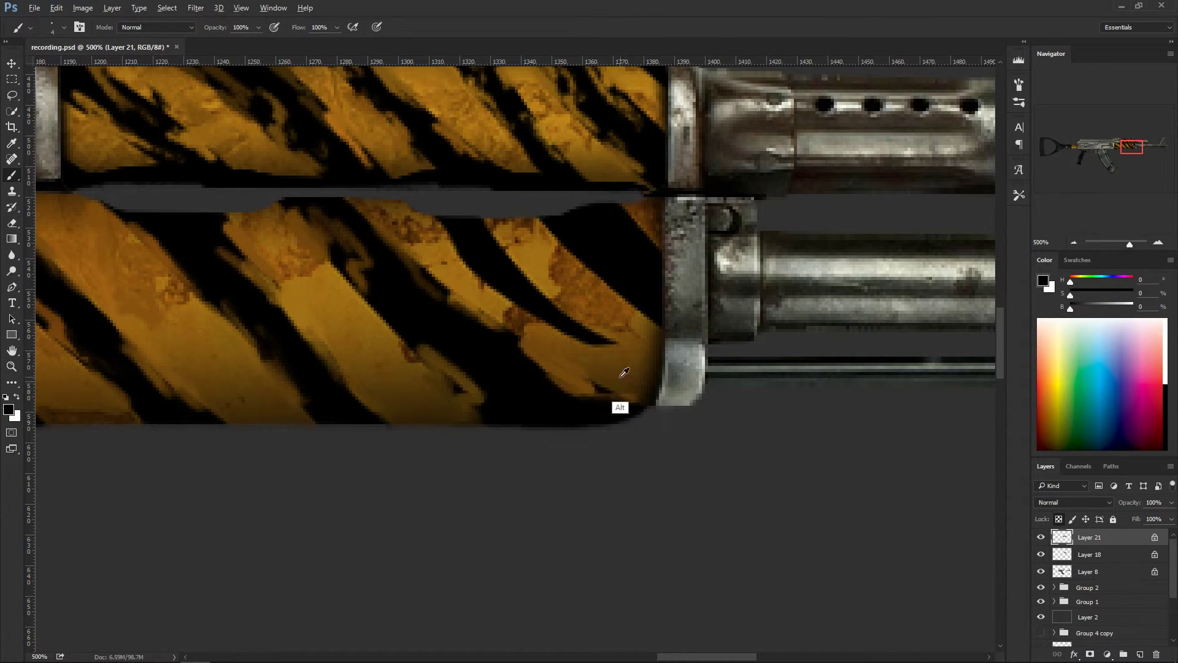
pyautogui.keyDown('alt'); pyautogui.click(621, 381); pyautogui.keyUp('alt')
pyautogui.keyDown('alt'); pyautogui.click(571, 350); pyautogui.keyUp('alt')
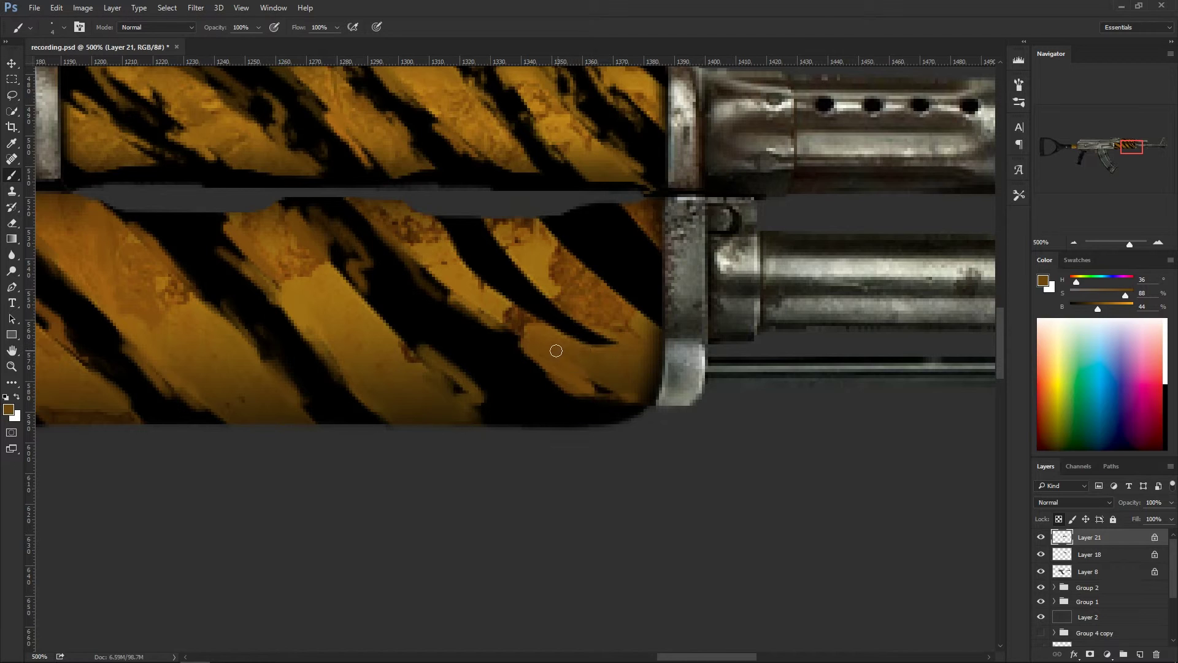
# Step: Roughen both edges of the thin curved black stripe near the handguard's front with sampled yellow-orange patches
pyautogui.keyDown('alt'); pyautogui.click(531, 263); pyautogui.keyUp('alt')
pyautogui.moveTo(529, 269)
pyautogui.mouseDown()
pyautogui.moveTo(494, 264)
pyautogui.moveTo(507, 249)
pyautogui.mouseUp()
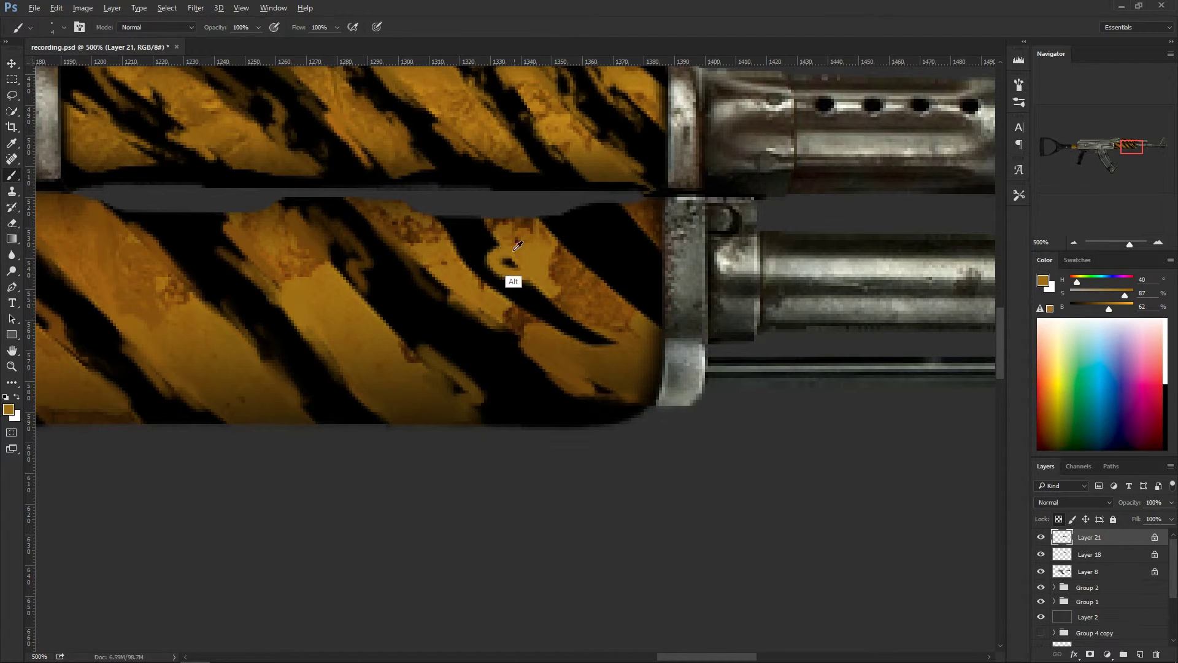
pyautogui.keyDown('alt'); pyautogui.click(528, 285); pyautogui.keyUp('alt')
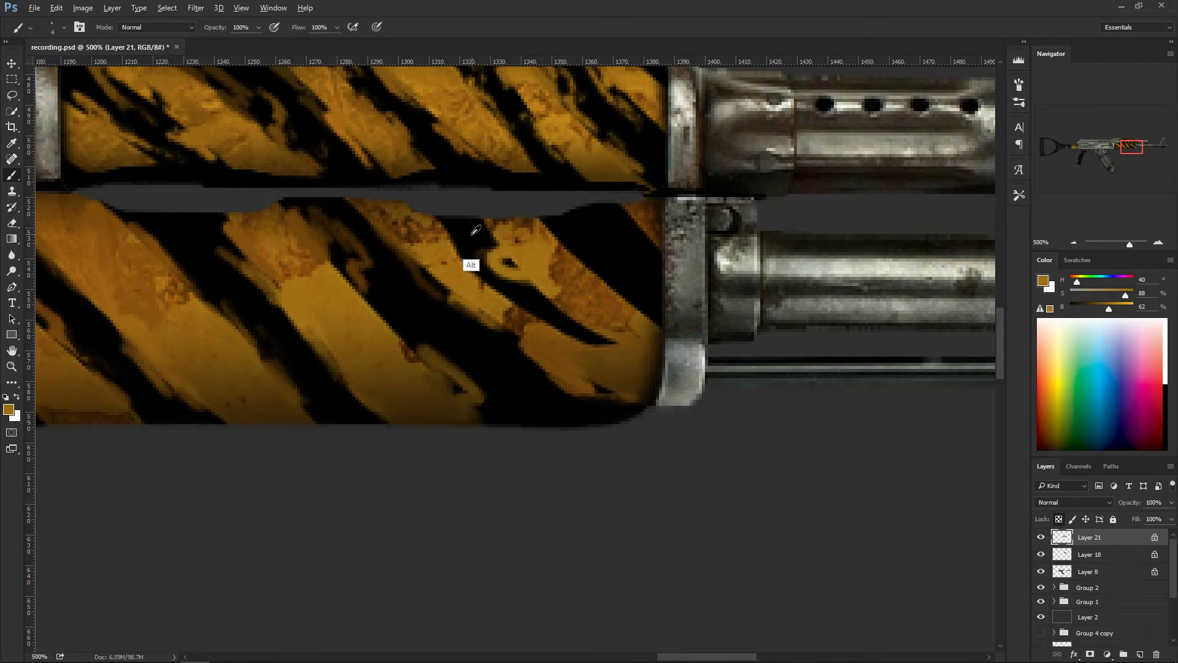
pyautogui.keyDown('alt'); pyautogui.click(436, 229); pyautogui.keyUp('alt')
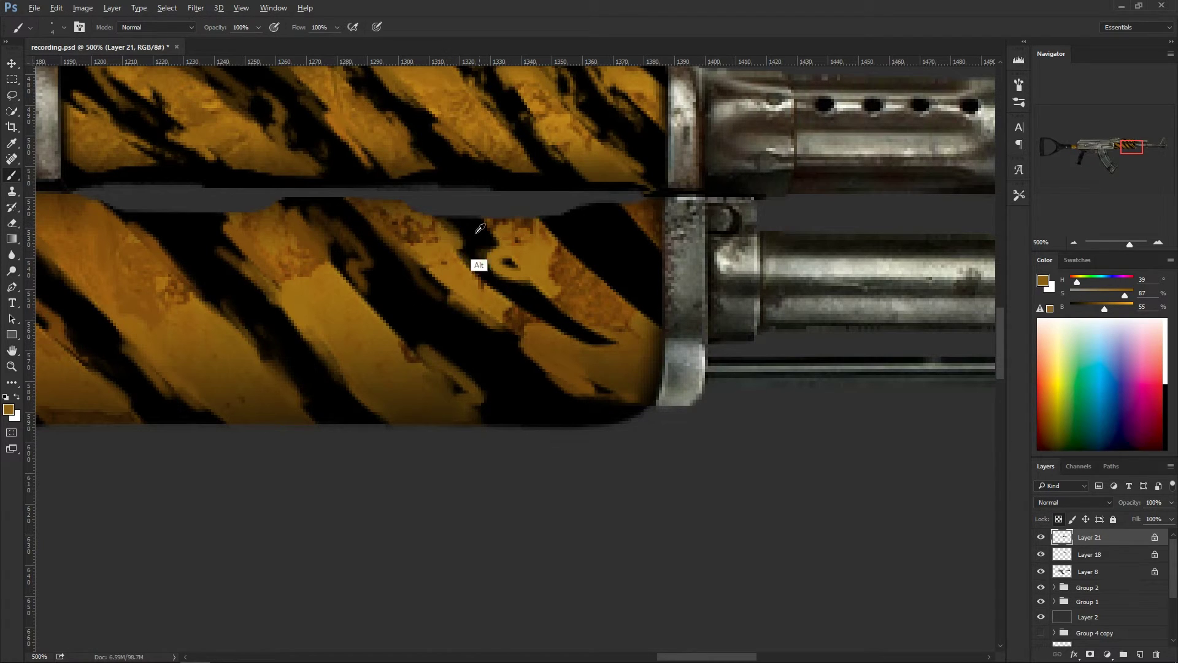
pyautogui.press('d')
pyautogui.keyDown('alt'); pyautogui.click(480, 278); pyautogui.keyUp('alt')
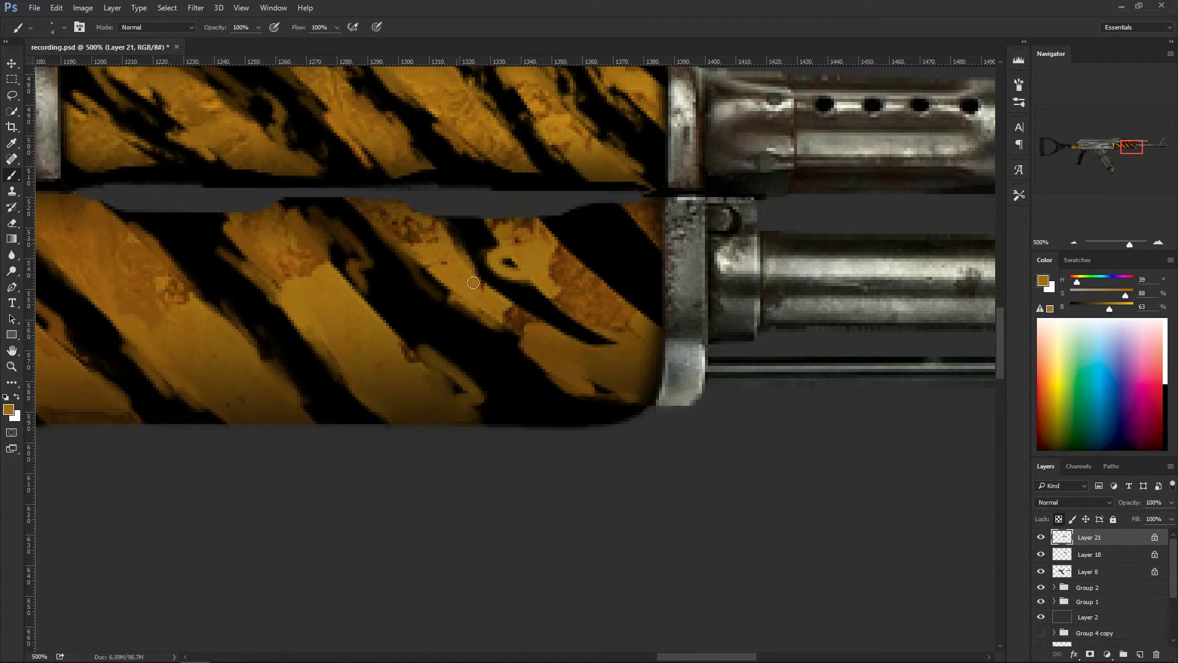
pyautogui.keyDown('alt'); pyautogui.click(458, 252); pyautogui.keyUp('alt')
# Step: Extend the rusty orange patch into the front black stripe and carve its outline irregular with black strokes
pyautogui.keyDown('alt'); pyautogui.click(577, 290); pyautogui.keyUp('alt')
pyautogui.moveTo(562, 264)
pyautogui.mouseDown()
pyautogui.moveTo(604, 246)
pyautogui.moveTo(616, 284)
pyautogui.moveTo(604, 293)
pyautogui.moveTo(573, 253)
pyautogui.mouseUp()
pyautogui.keyDown('alt'); pyautogui.click(577, 303); pyautogui.keyUp('alt')
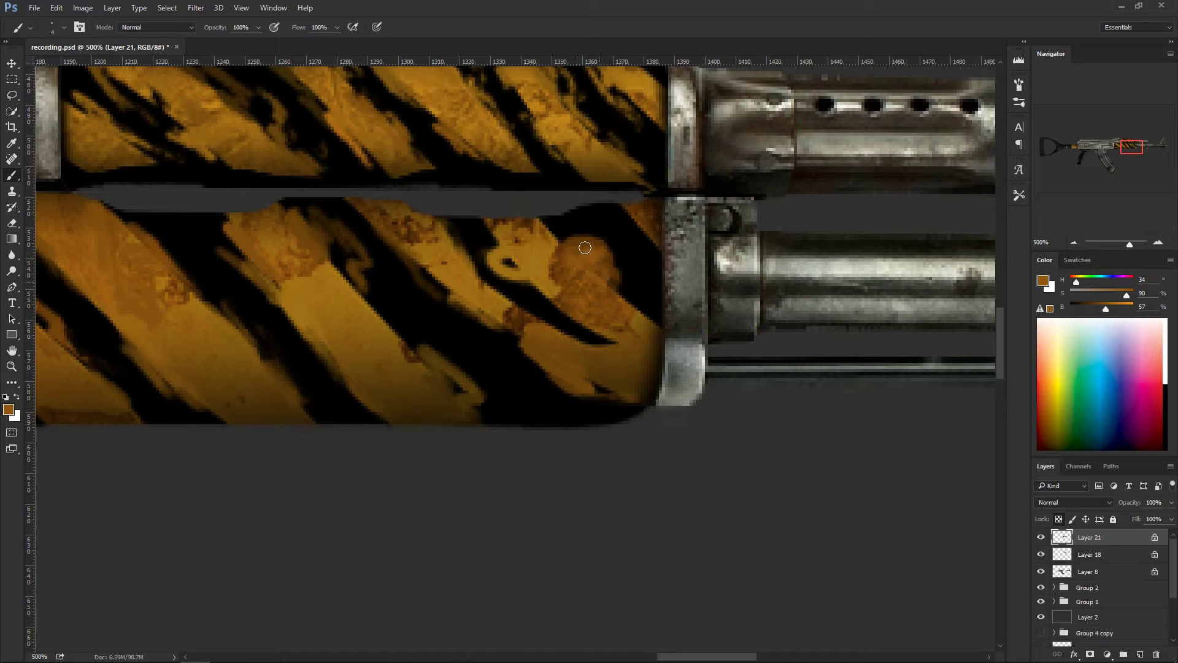
pyautogui.keyDown('alt'); pyautogui.click(577, 280); pyautogui.keyUp('alt')
pyautogui.keyDown('alt'); pyautogui.click(639, 262); pyautogui.keyUp('alt')
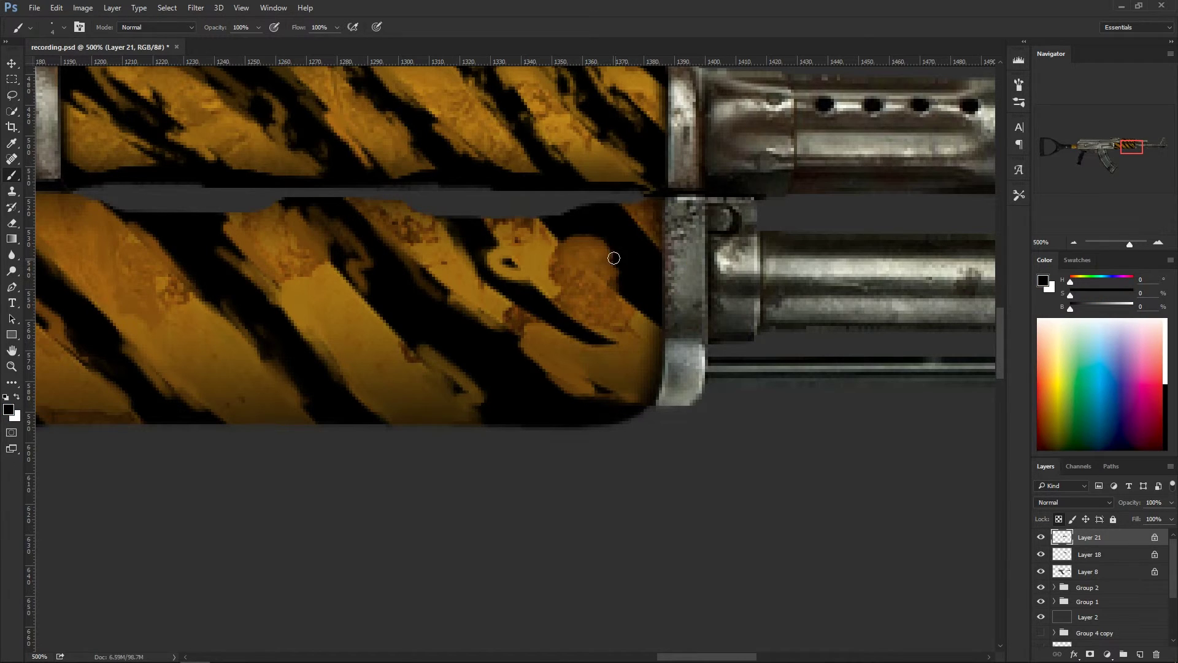
pyautogui.moveTo(607, 242); pyautogui.dragTo(577, 233)
pyautogui.moveTo(588, 255); pyautogui.dragTo(597, 259)
pyautogui.keyDown('alt'); pyautogui.click(579, 294); pyautogui.keyUp('alt')
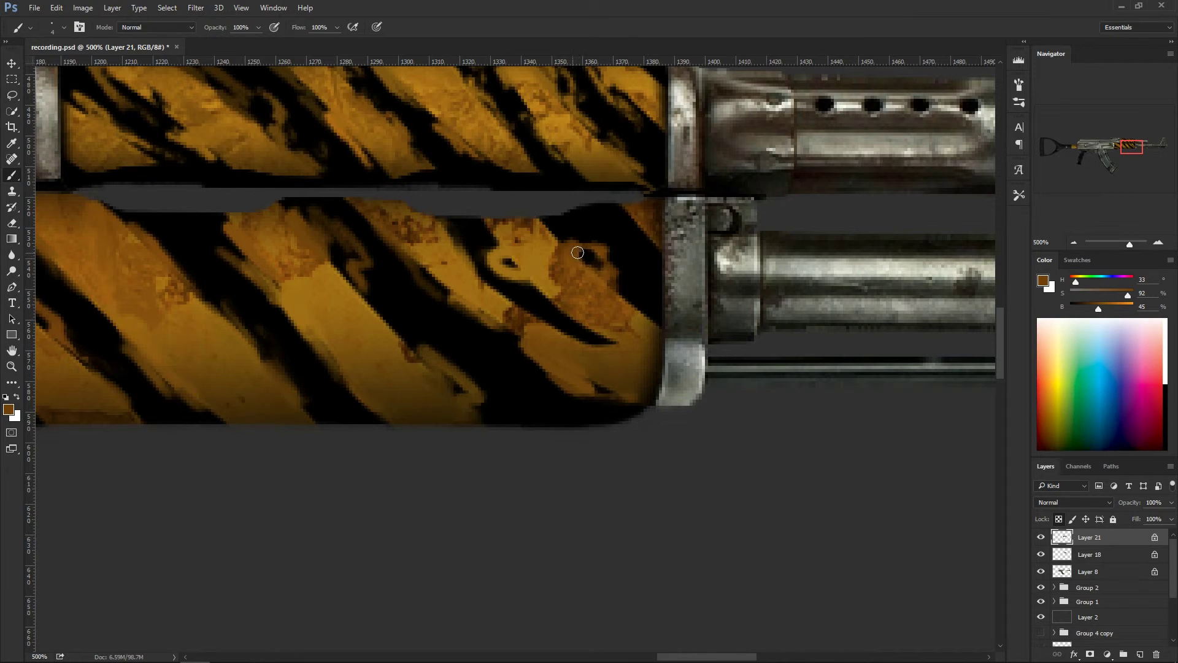
# Step: Fray the lower edge of the front black stripe beside the metal band with sampled brown-orange strokes
pyautogui.keyDown('alt'); pyautogui.click(645, 321); pyautogui.keyUp('alt')
pyautogui.moveTo(646, 320); pyautogui.dragTo(641, 291)
pyautogui.keyDown('alt'); pyautogui.click(634, 272); pyautogui.keyUp('alt')
pyautogui.keyDown('alt'); pyautogui.click(614, 326); pyautogui.keyUp('alt')
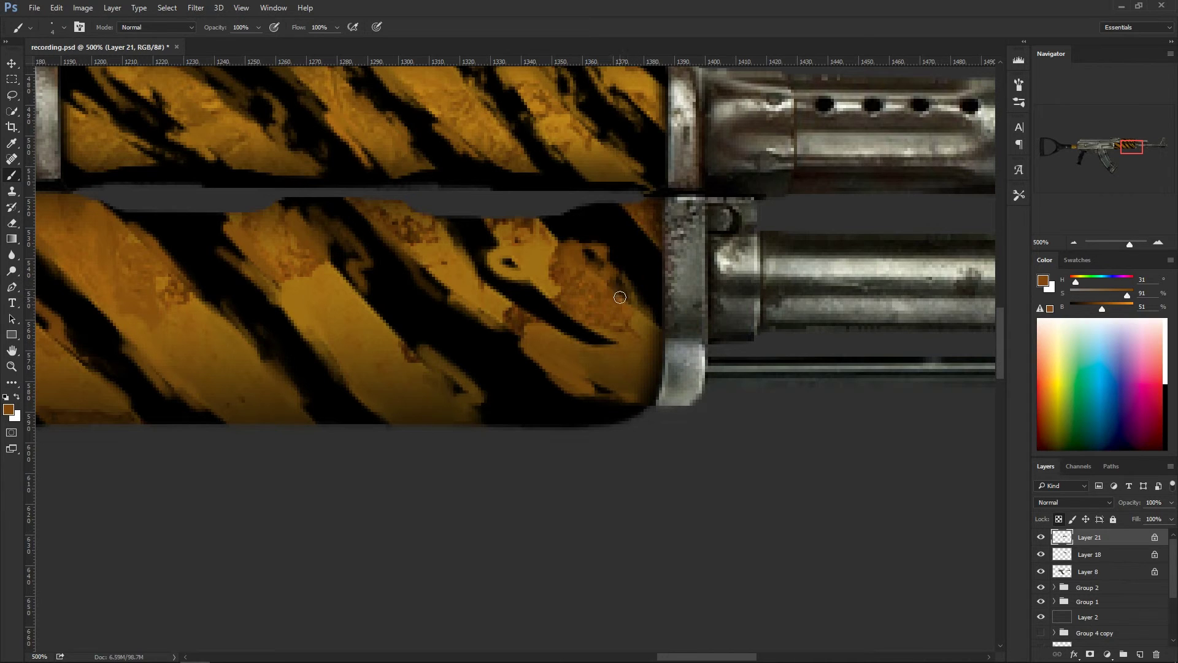
# Step: Refine the rusty patch and the black stripe edges beside the front metal band with sampled brown and black strokes
pyautogui.keyDown('alt'); pyautogui.click(643, 295); pyautogui.keyUp('alt')
pyautogui.moveTo(621, 281); pyautogui.dragTo(623, 302)
pyautogui.keyDown('alt'); pyautogui.click(607, 286); pyautogui.keyUp('alt')
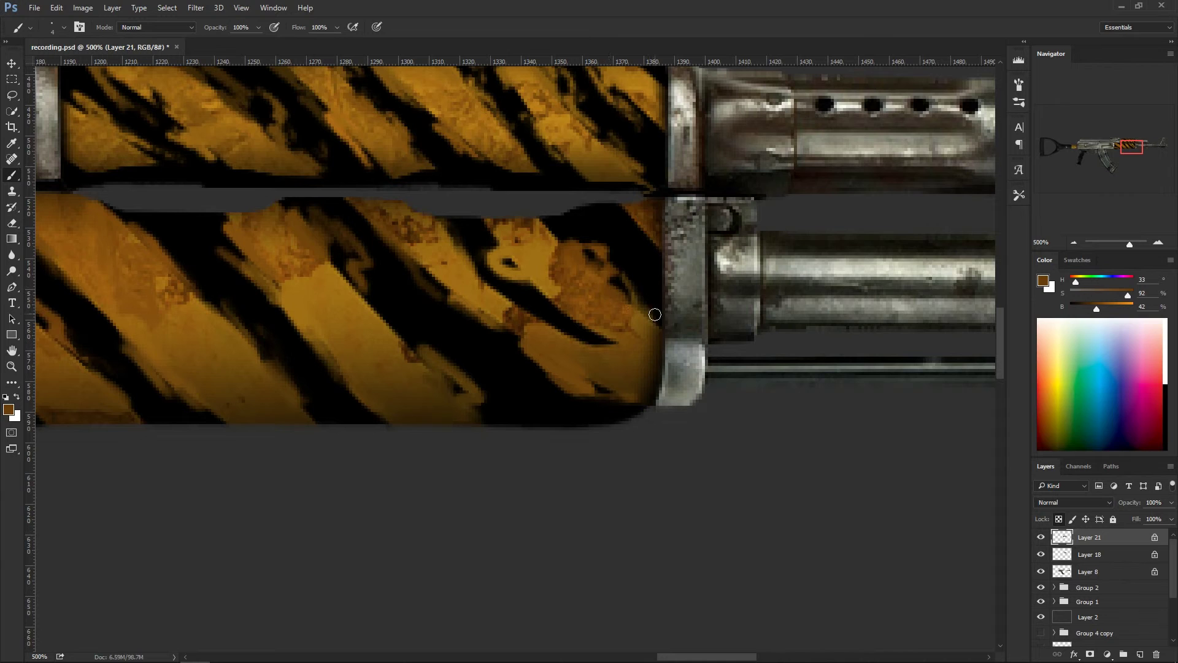
pyautogui.keyDown('alt'); pyautogui.click(628, 242); pyautogui.keyUp('alt')
pyautogui.keyDown('alt'); pyautogui.click(640, 222); pyautogui.keyUp('alt')
pyautogui.moveTo(632, 221)
pyautogui.mouseDown()
pyautogui.moveTo(649, 259)
pyautogui.moveTo(620, 227)
pyautogui.mouseUp()
pyautogui.keyDown('alt'); pyautogui.click(633, 266); pyautogui.keyUp('alt')
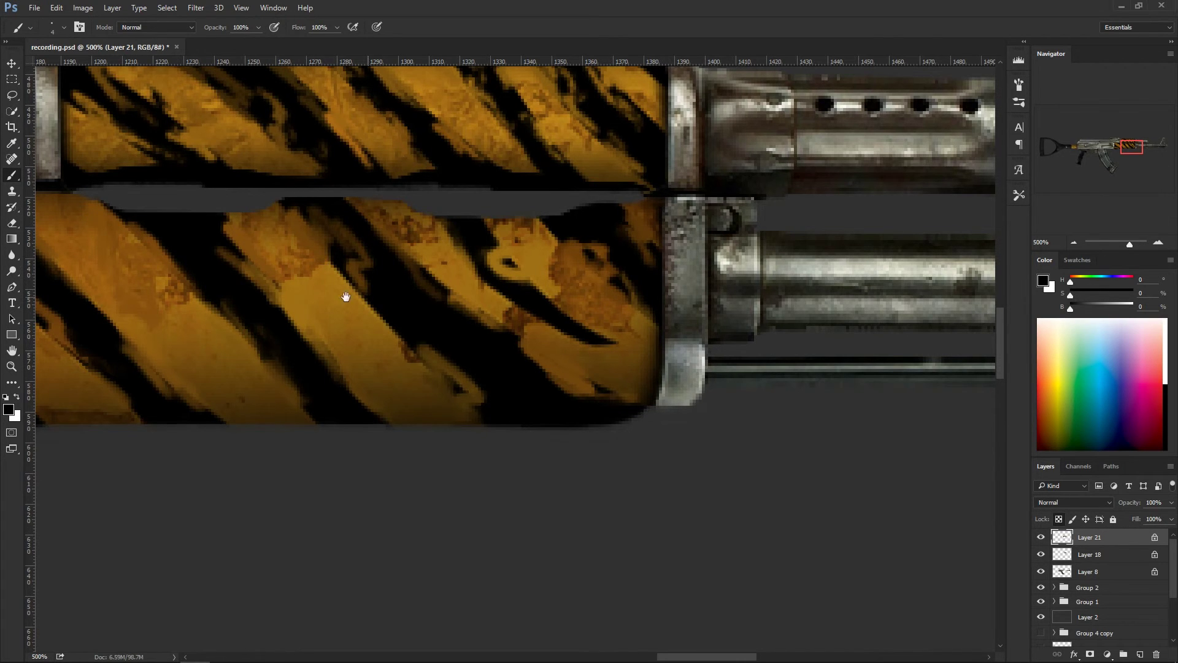
# Step: Darken the upper edge of the lower handguard's rear section with black and touch it up with sampled orange-brown
pyautogui.moveTo(347, 298)
pyautogui.mouseDown()
pyautogui.moveTo(510, 326)
pyautogui.moveTo(576, 224)
pyautogui.moveTo(528, 220)
pyautogui.moveTo(509, 241)
pyautogui.mouseUp()
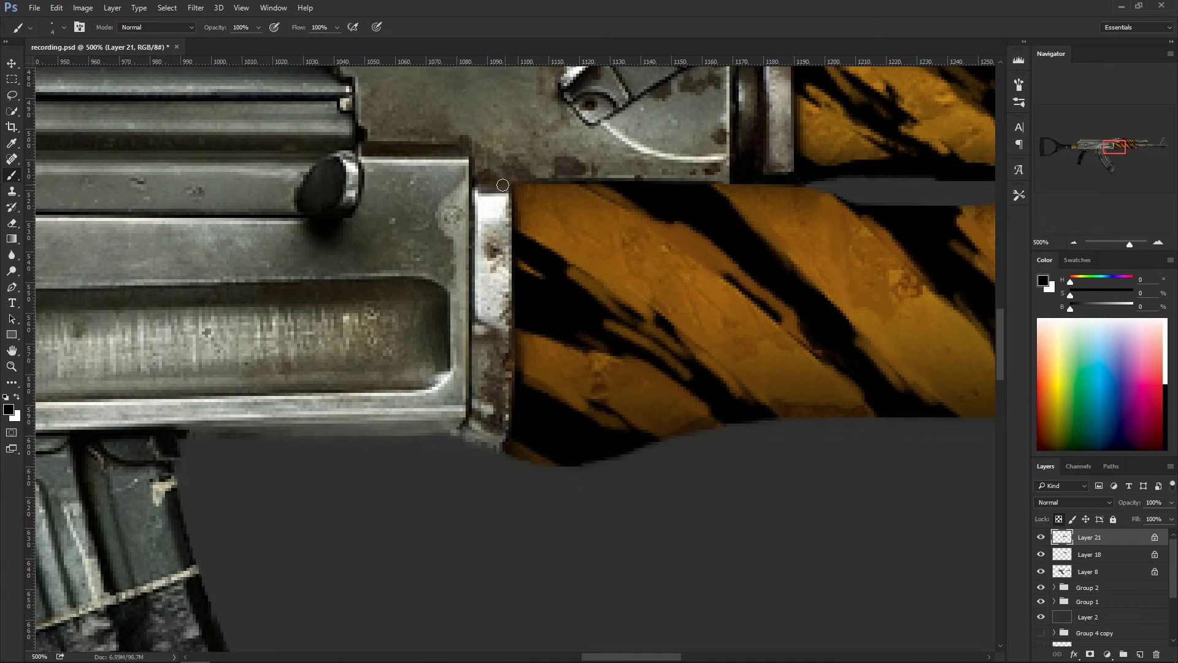
pyautogui.moveTo(503, 185); pyautogui.dragTo(727, 183)
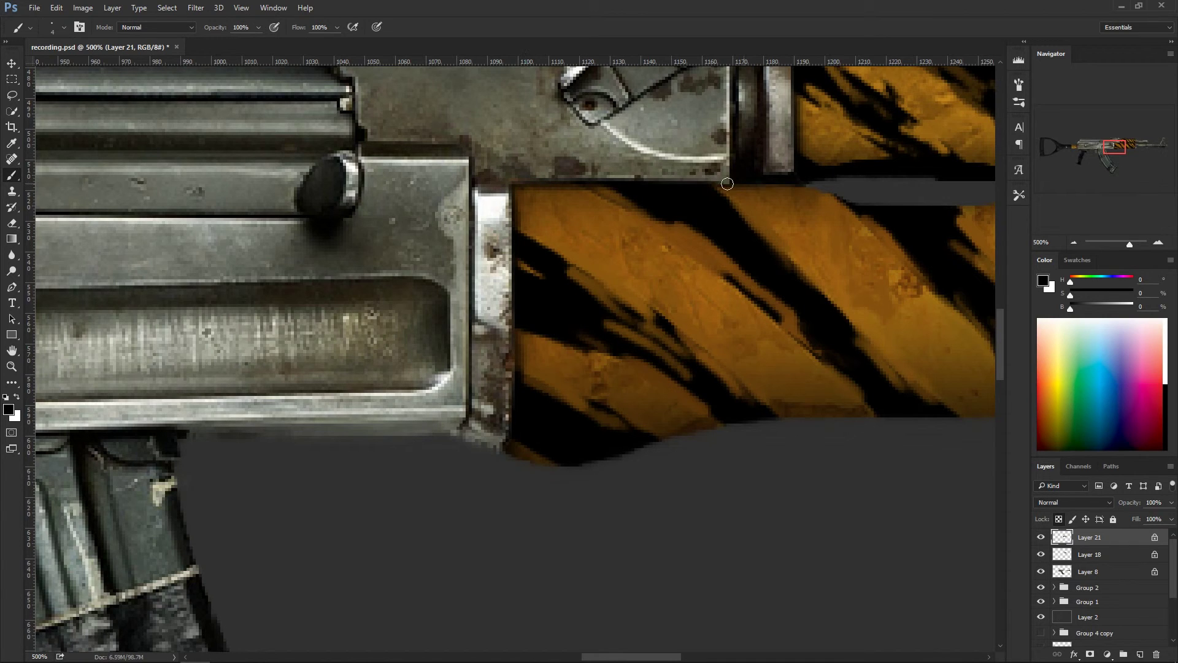
pyautogui.keyDown('alt'); pyautogui.click(801, 194); pyautogui.keyUp('alt')
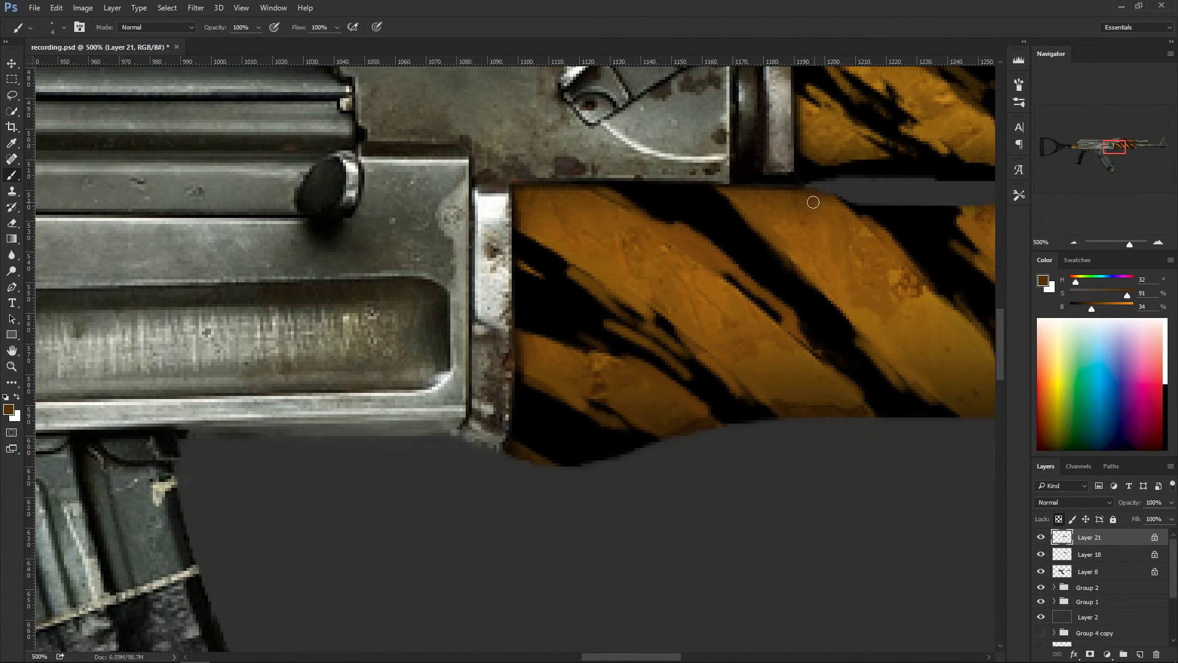
pyautogui.moveTo(831, 266); pyautogui.dragTo(389, 271)
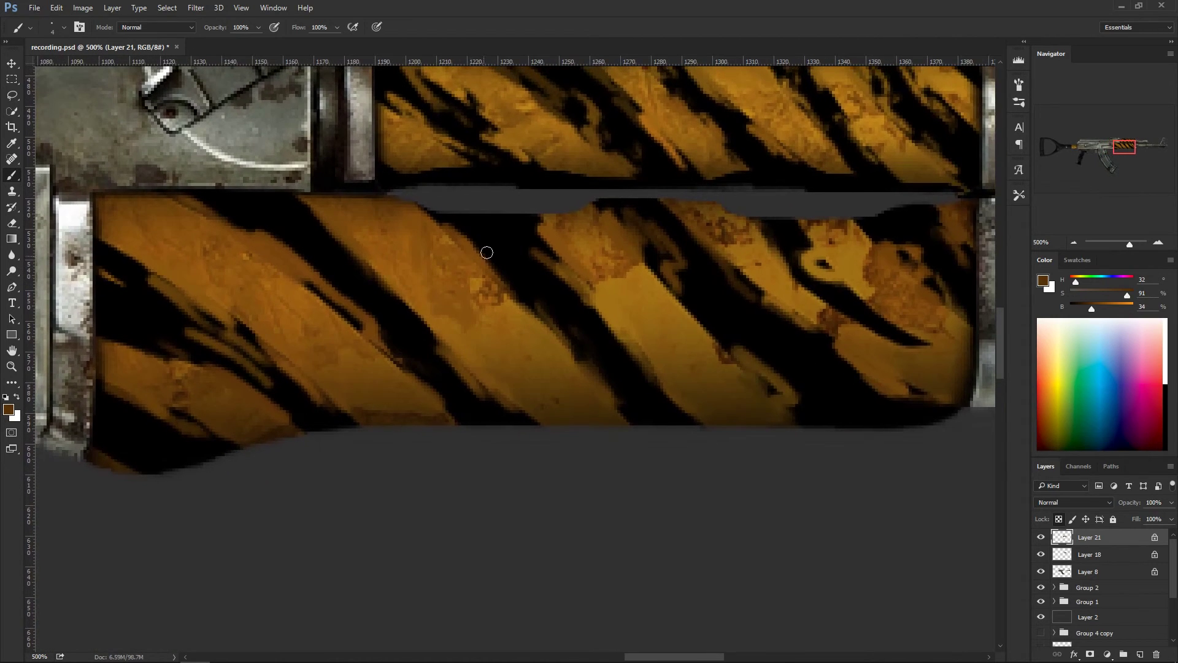
pyautogui.keyDown('alt'); pyautogui.click(415, 232); pyautogui.keyUp('alt')
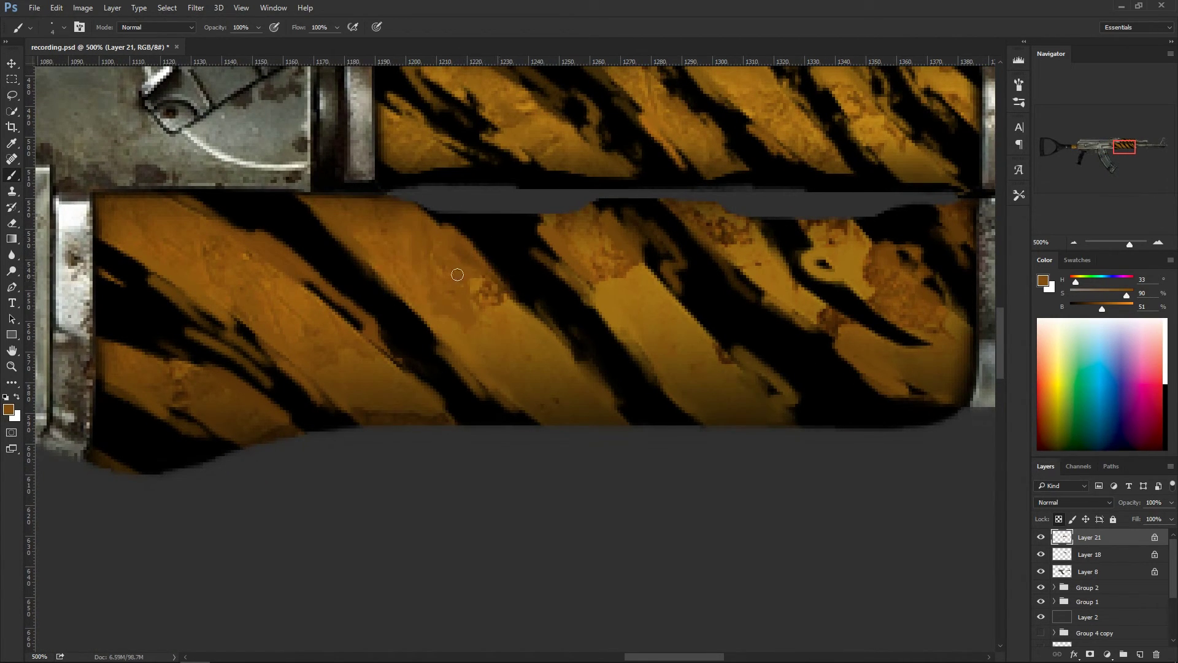
# Step: Soften the rusty patches on the lower handguard's middle orange stripes with sampled yellow-orange and orange-brown strokes
pyautogui.press('v')
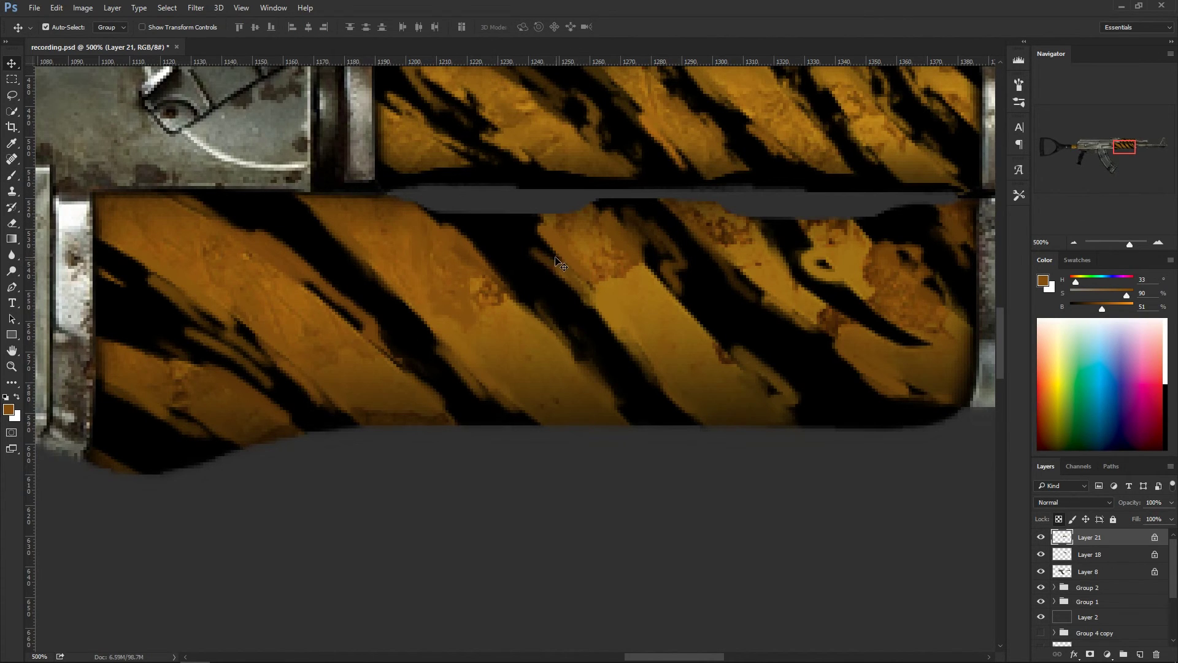
pyautogui.press('ctrl')
pyautogui.hotkey('ctrl', '1')
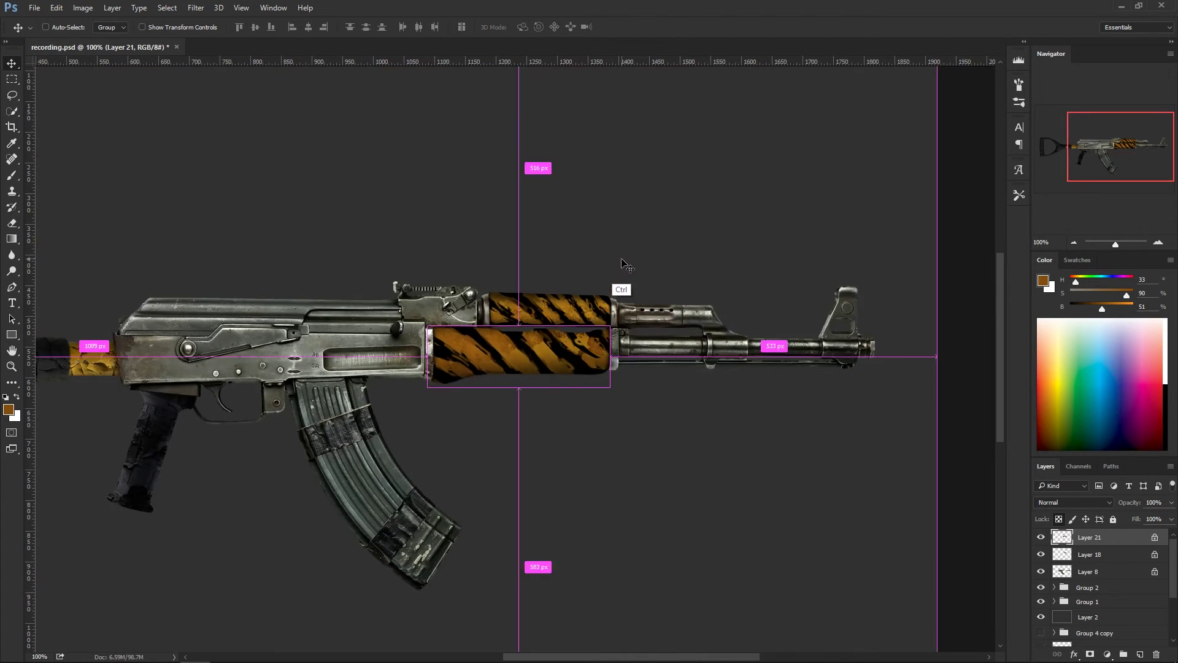
pyautogui.moveTo(571, 411); pyautogui.dragTo(643, 386)
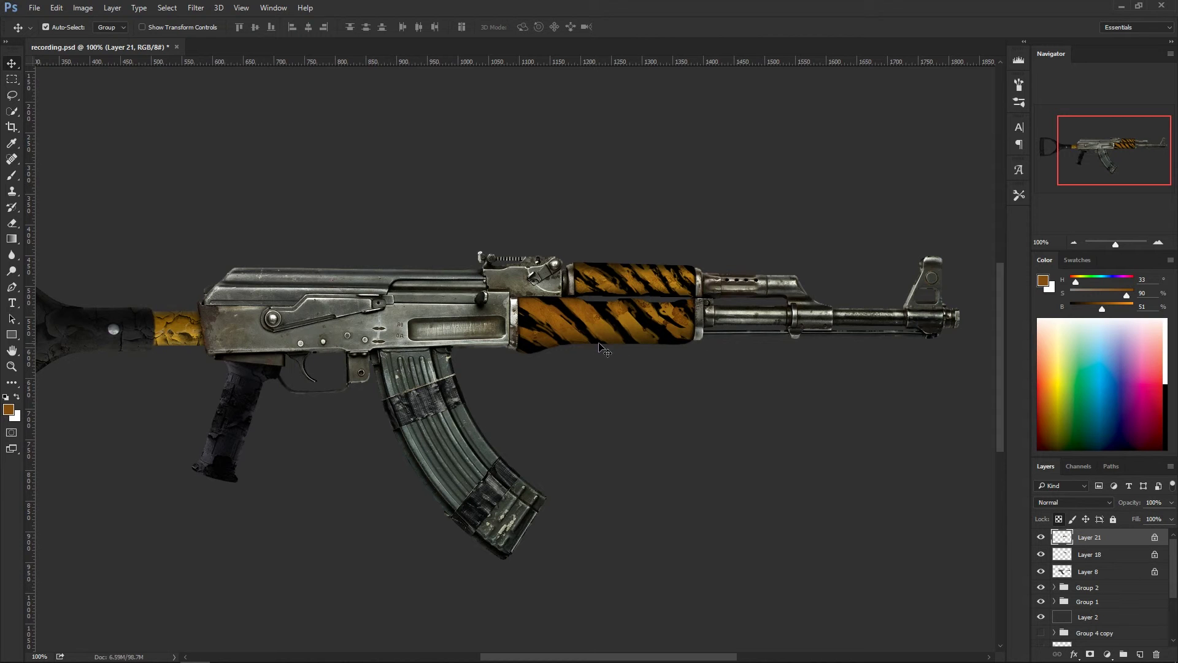
pyautogui.hotkey('ctrl', '+')
pyautogui.hotkey('ctrl', '+')
pyautogui.hotkey('ctrl', '+')
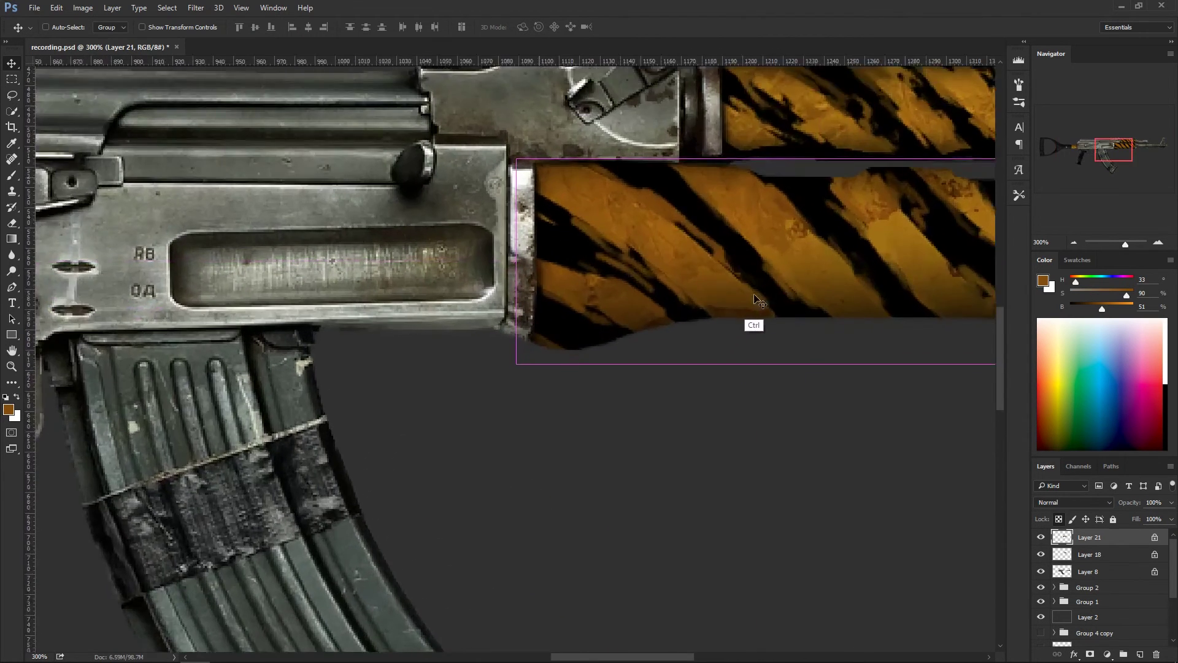
pyautogui.moveTo(856, 260); pyautogui.dragTo(496, 318)
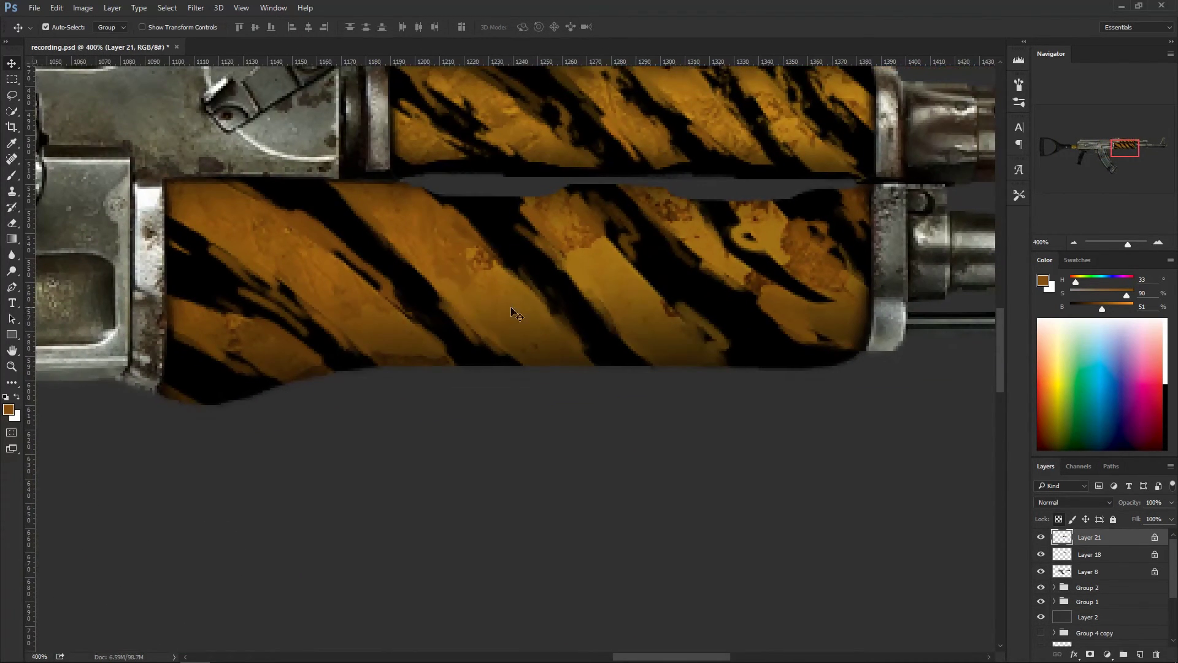
pyautogui.press('b')
pyautogui.keyDown('alt'); pyautogui.click(584, 254); pyautogui.keyUp('alt')
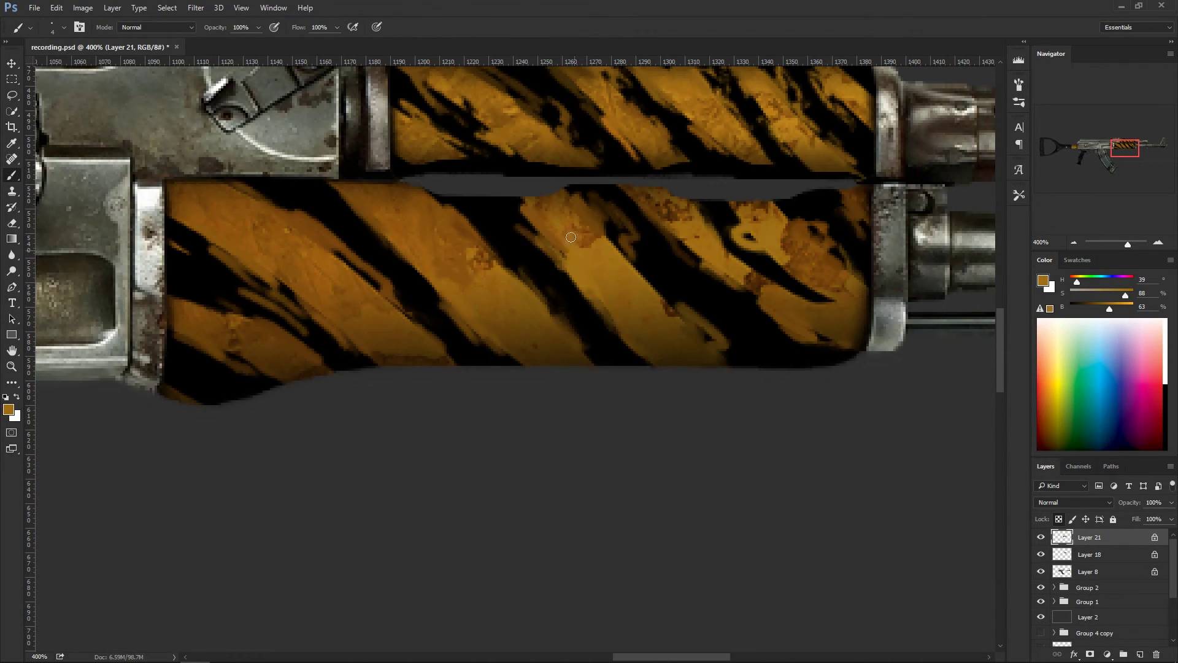
pyautogui.moveTo(589, 234); pyautogui.dragTo(596, 255)
pyautogui.keyDown('alt'); pyautogui.click(488, 309); pyautogui.keyUp('alt')
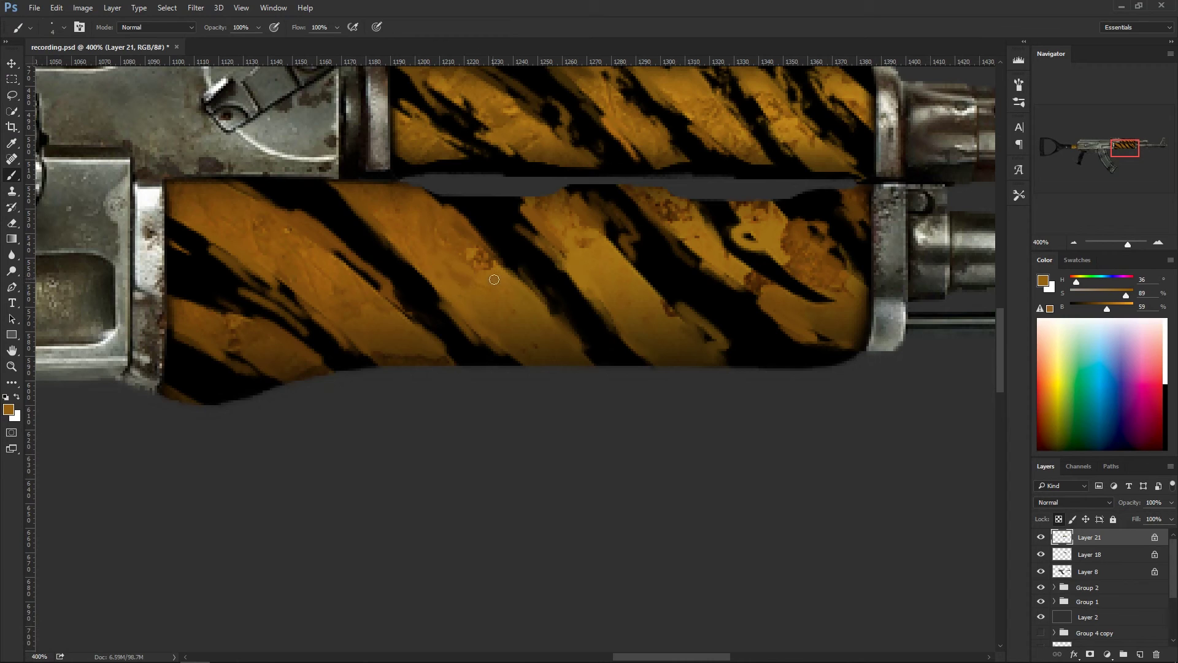
pyautogui.keyDown('alt'); pyautogui.click(458, 279); pyautogui.keyUp('alt')
# Step: Examine the whole rifle with Layer 21 and Layer 18 hidden and shown in turn, and select the background Layer 2
pyautogui.hotkey('ctrl', '-')
pyautogui.hotkey('ctrl', '-')
pyautogui.hotkey('ctrl', '-')
pyautogui.hotkey('ctrl', '-')
pyautogui.hotkey('ctrl', '-')
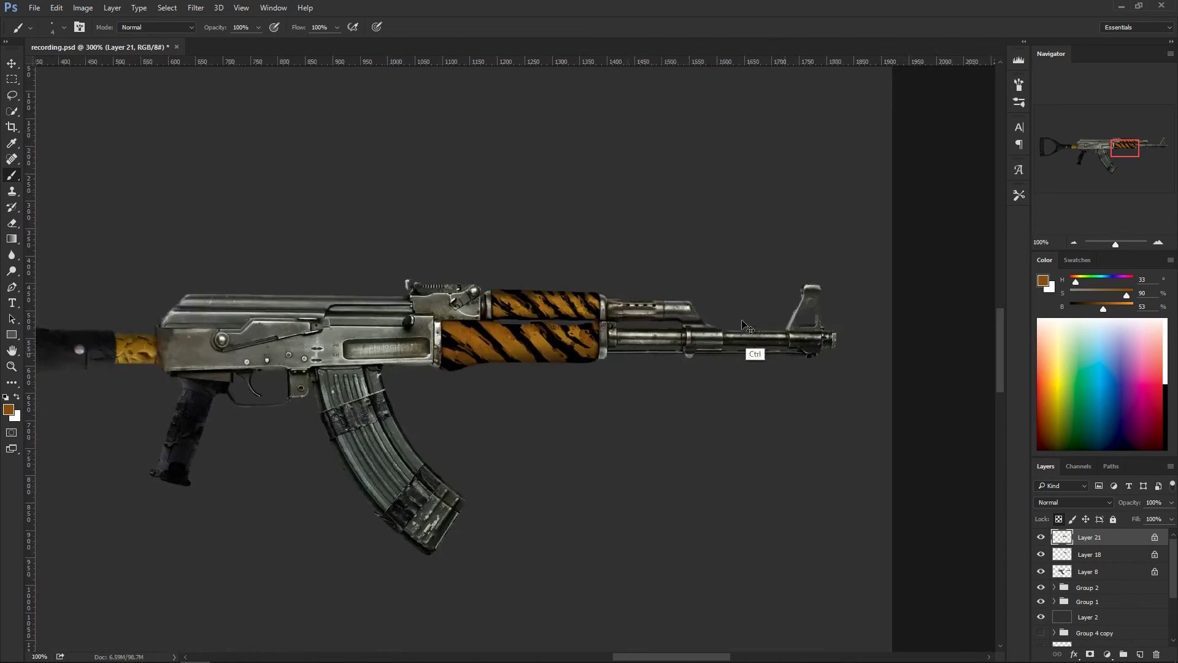
pyautogui.scroll(1, 726, 290)
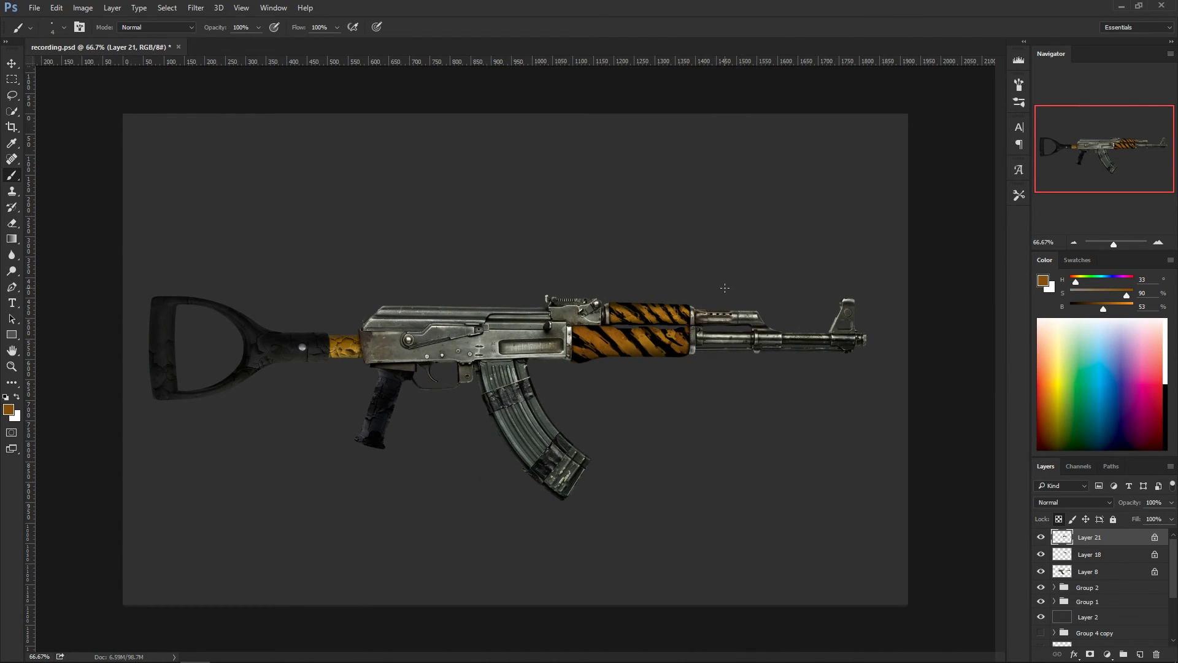
pyautogui.press('v')
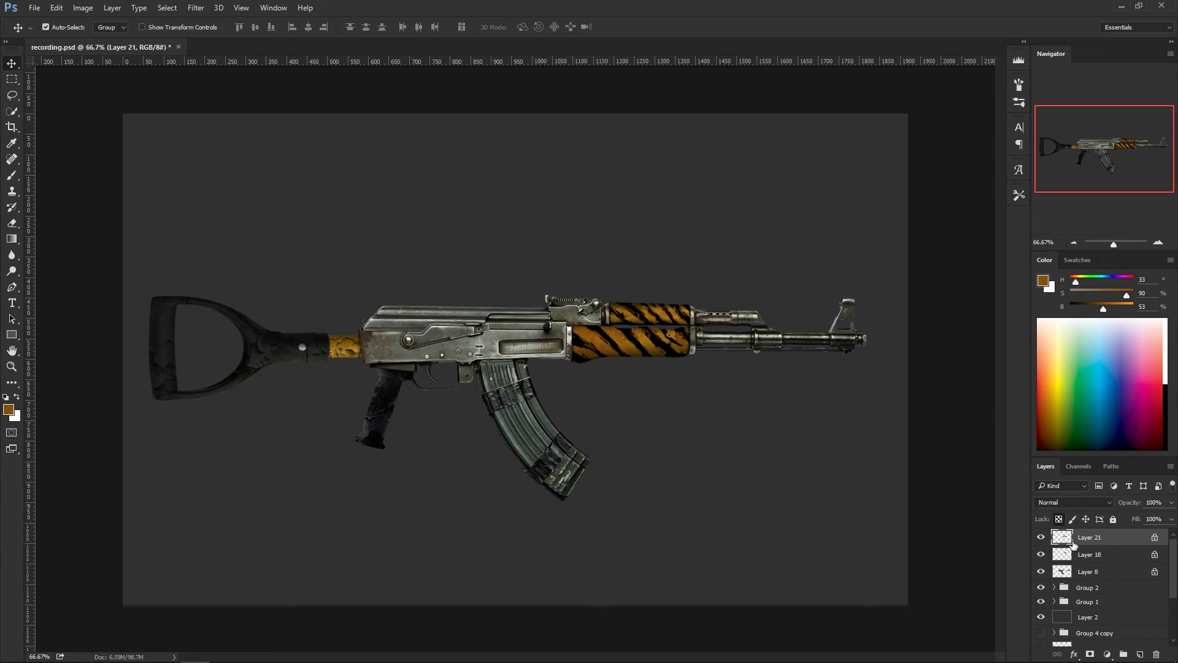
pyautogui.click(1042, 537)
pyautogui.click(1042, 538)
pyautogui.click(1041, 554)
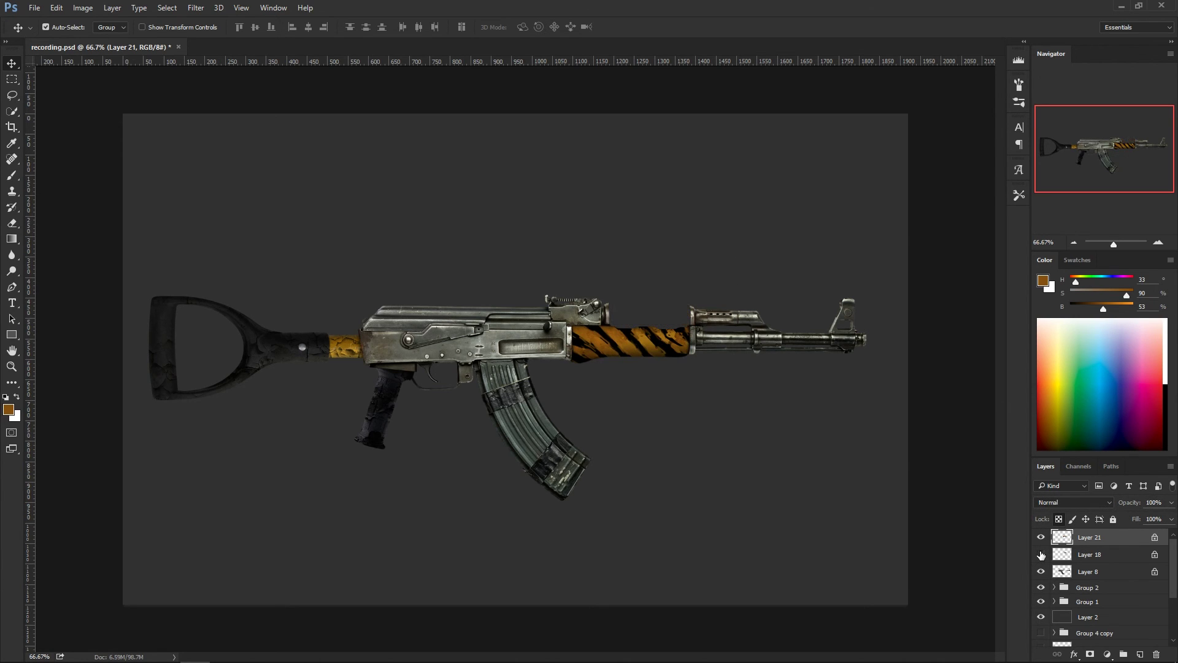
pyautogui.click(1042, 555)
pyautogui.click(1042, 537)
pyautogui.click(1042, 537)
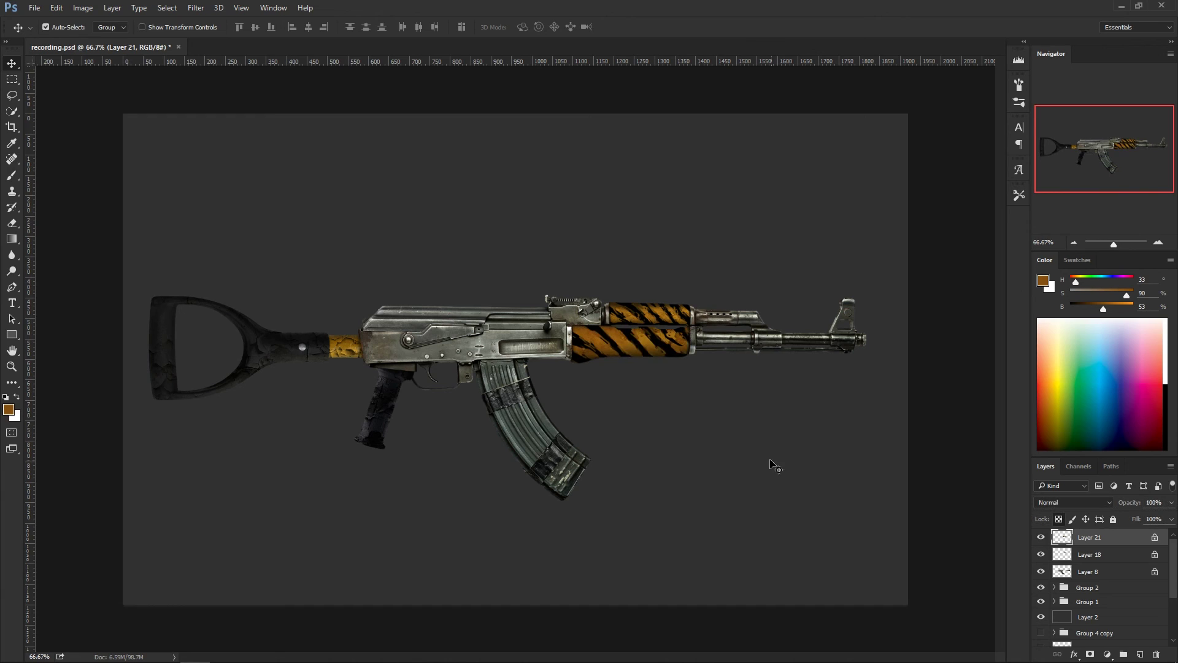
pyautogui.click(772, 459)
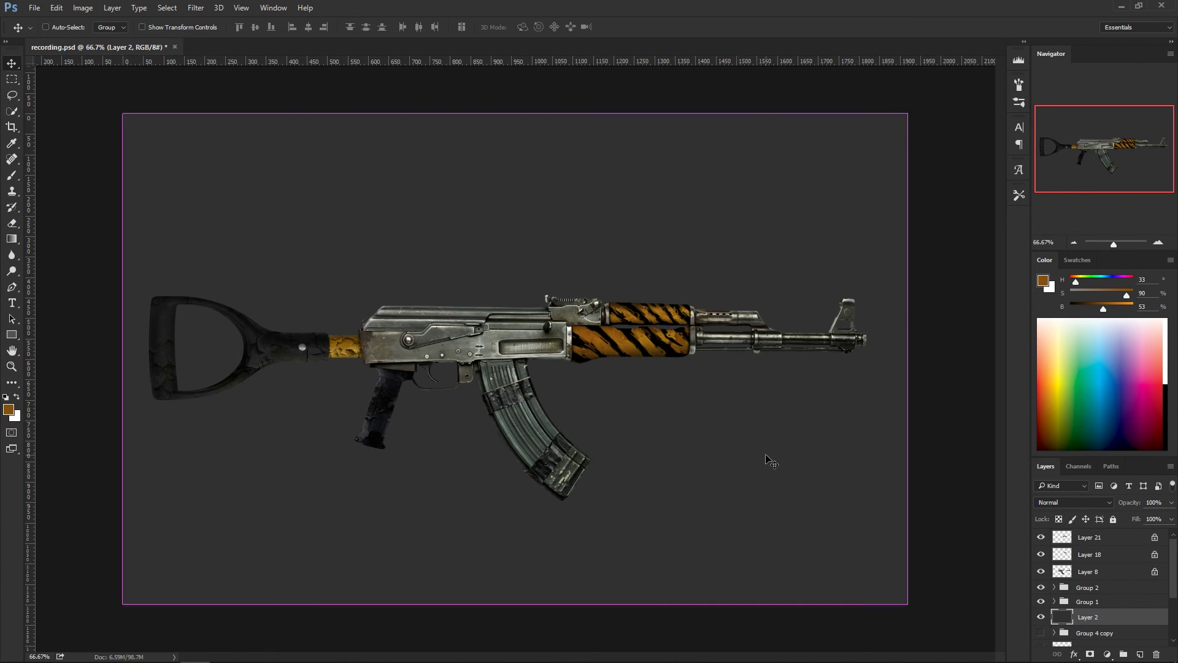